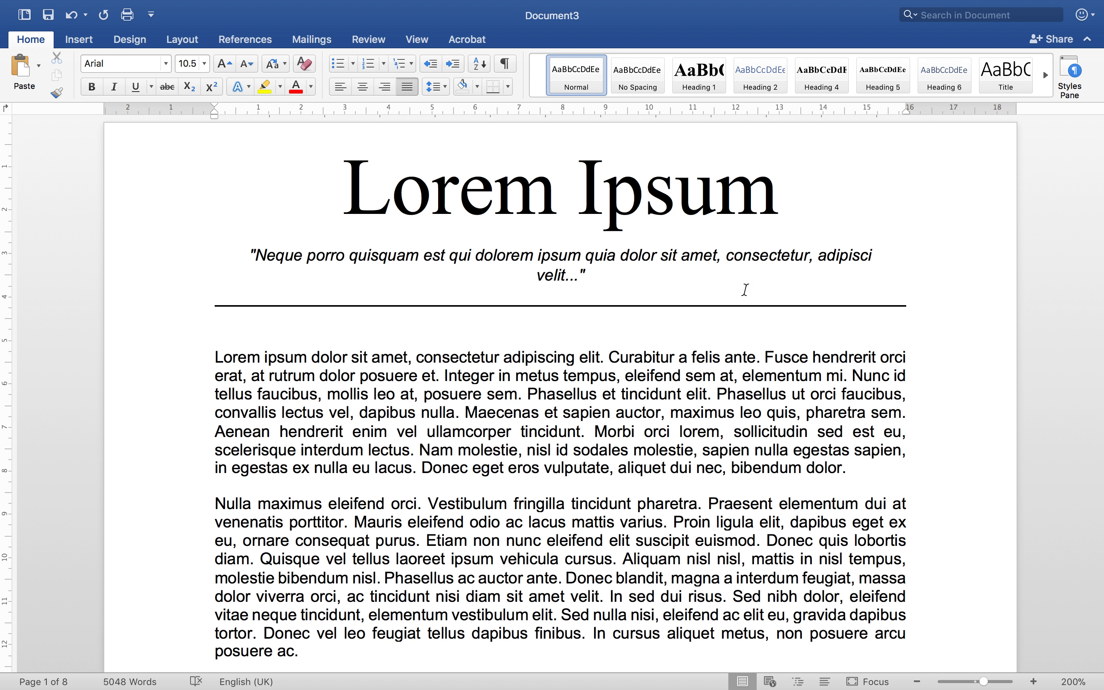
Select the essay body text down to References and collapse the ribbon using the Layout tab.
drag(169, 354, 424, 212)
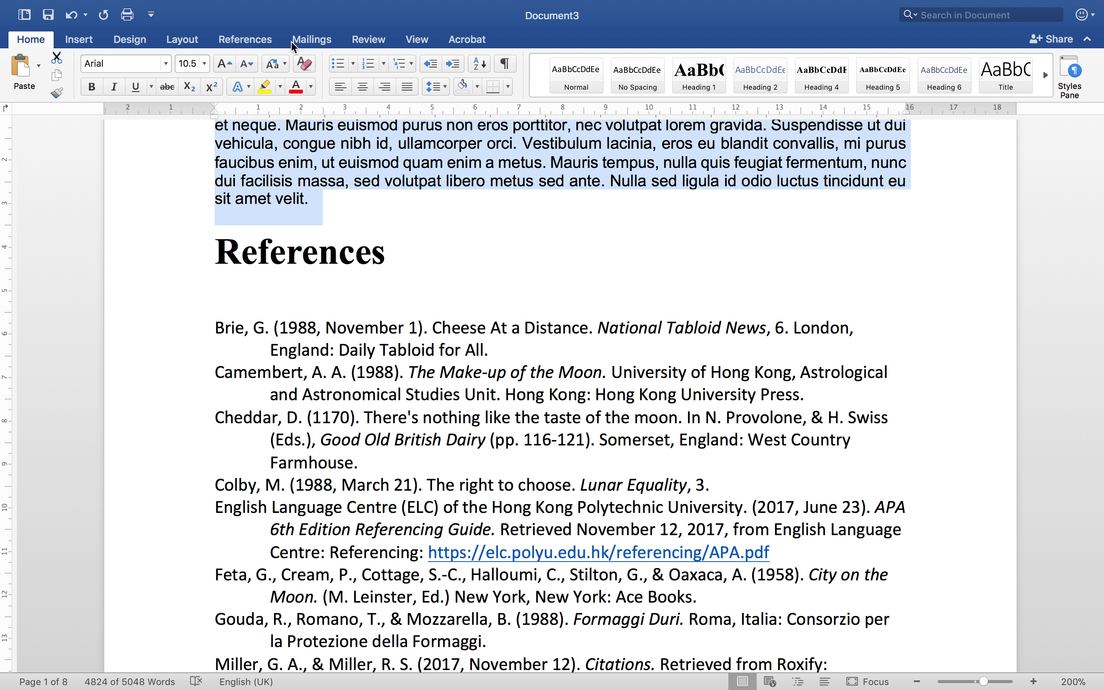
click(182, 41)
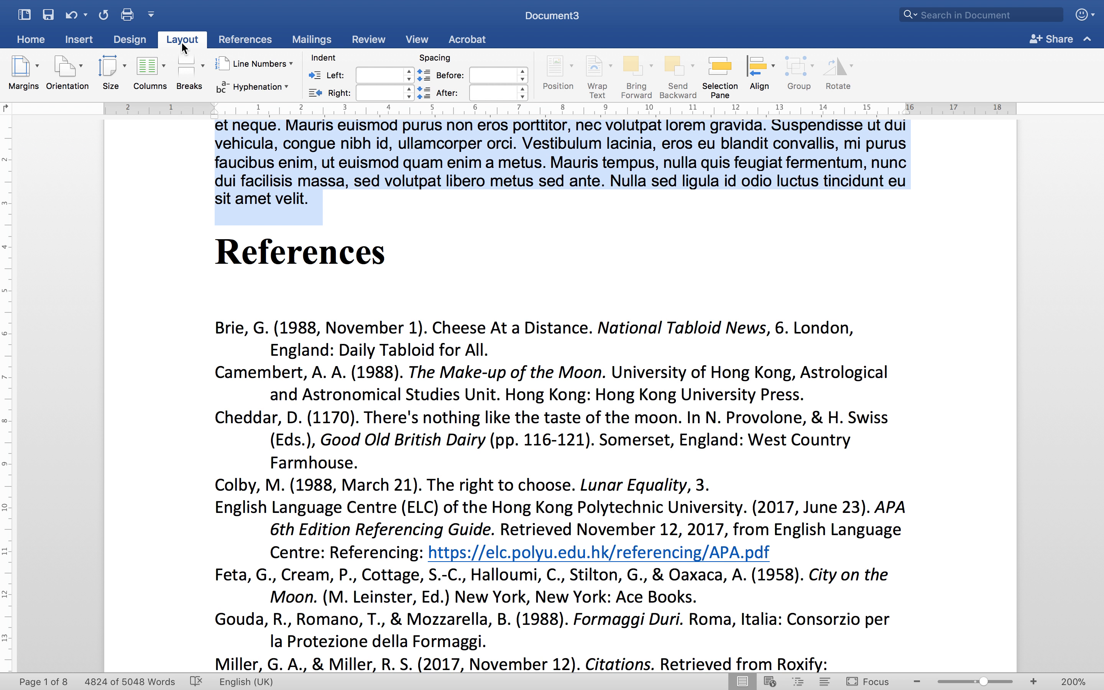
click(182, 41)
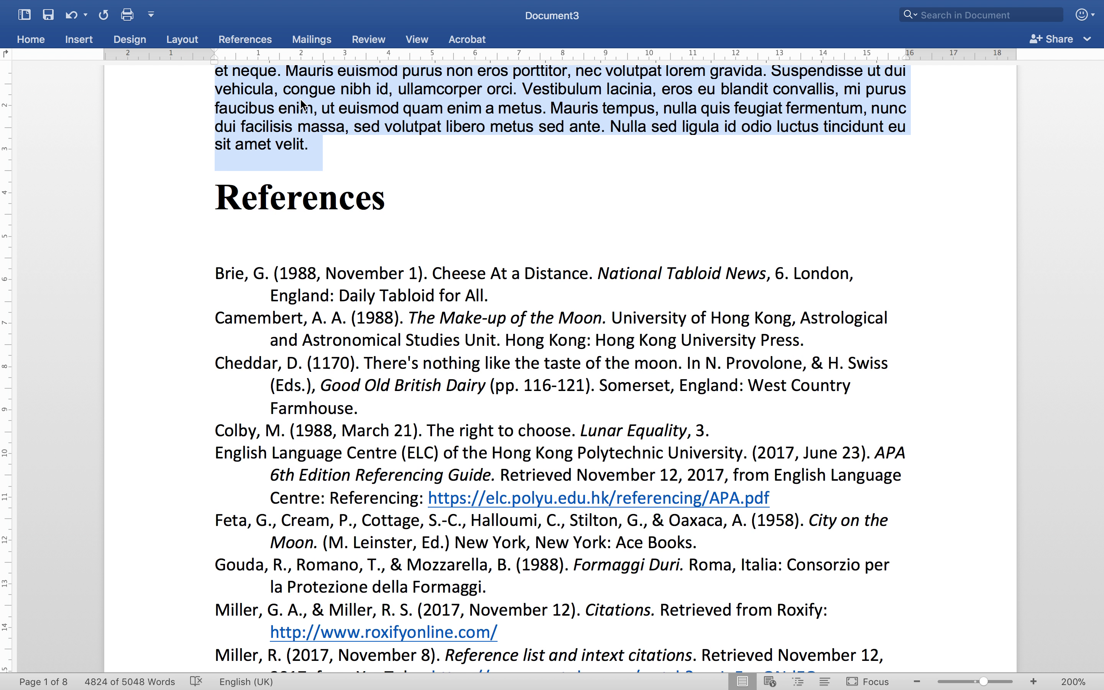
Set the selected body text's line spacing to Double in the Paragraph dialog.
right_click(302, 104)
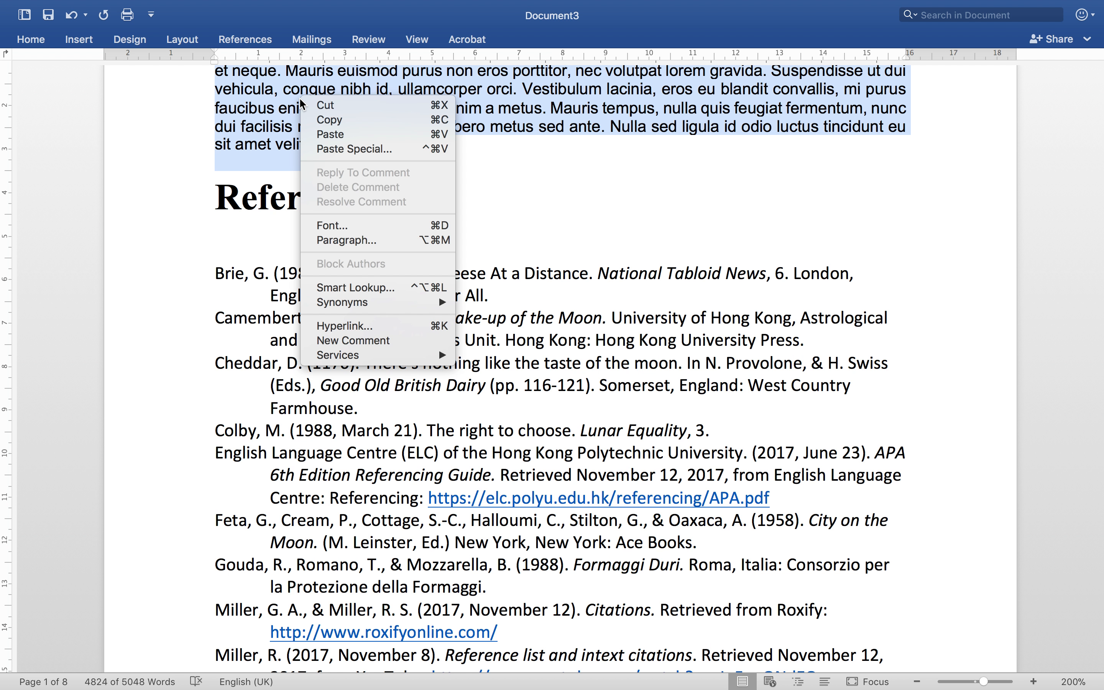
click(331, 238)
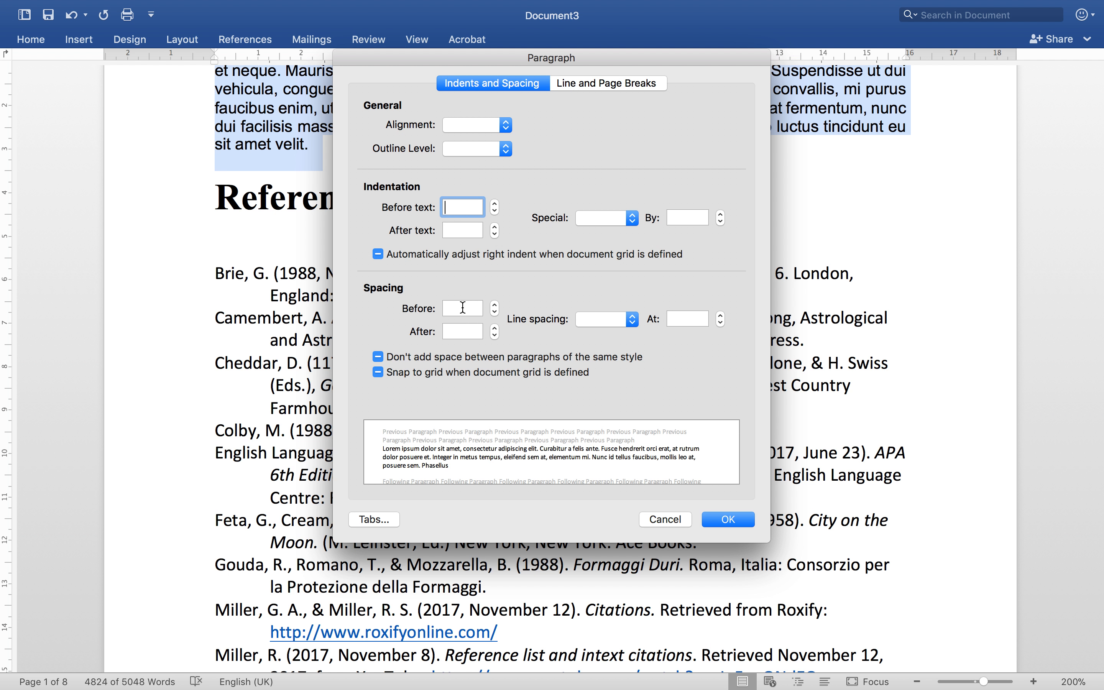
click(595, 319)
click(600, 347)
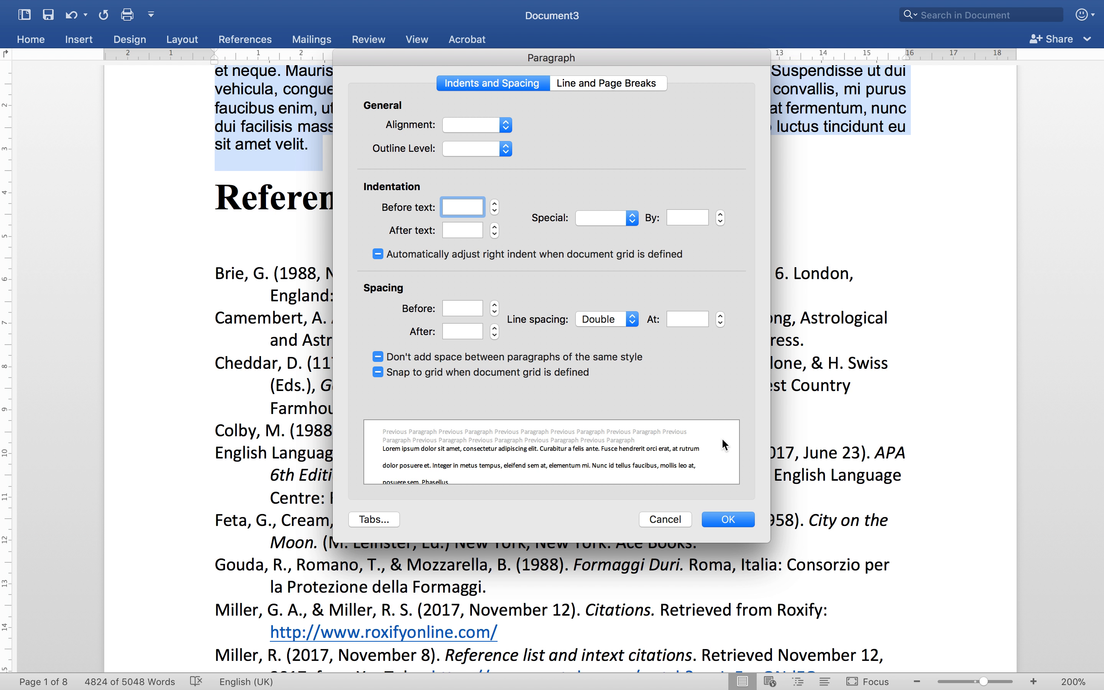
click(730, 519)
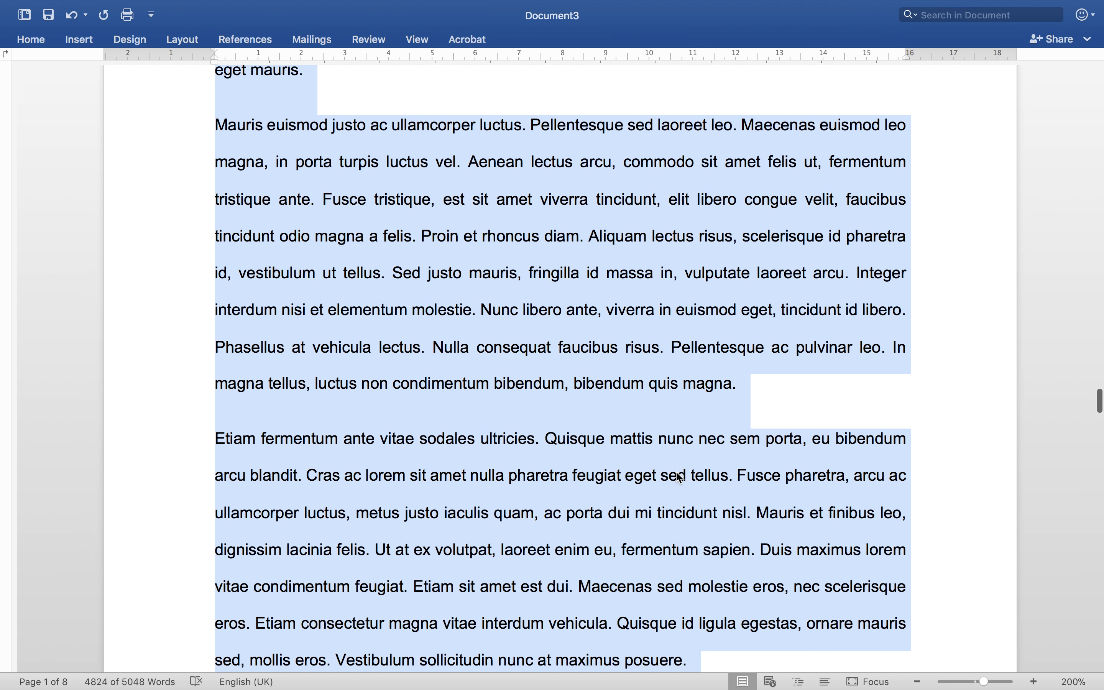
scroll(732, 520, up, 15)
Undo the Double line spacing with Cmd+Z so the body returns to single spacing.
scroll(675, 477, up, 15)
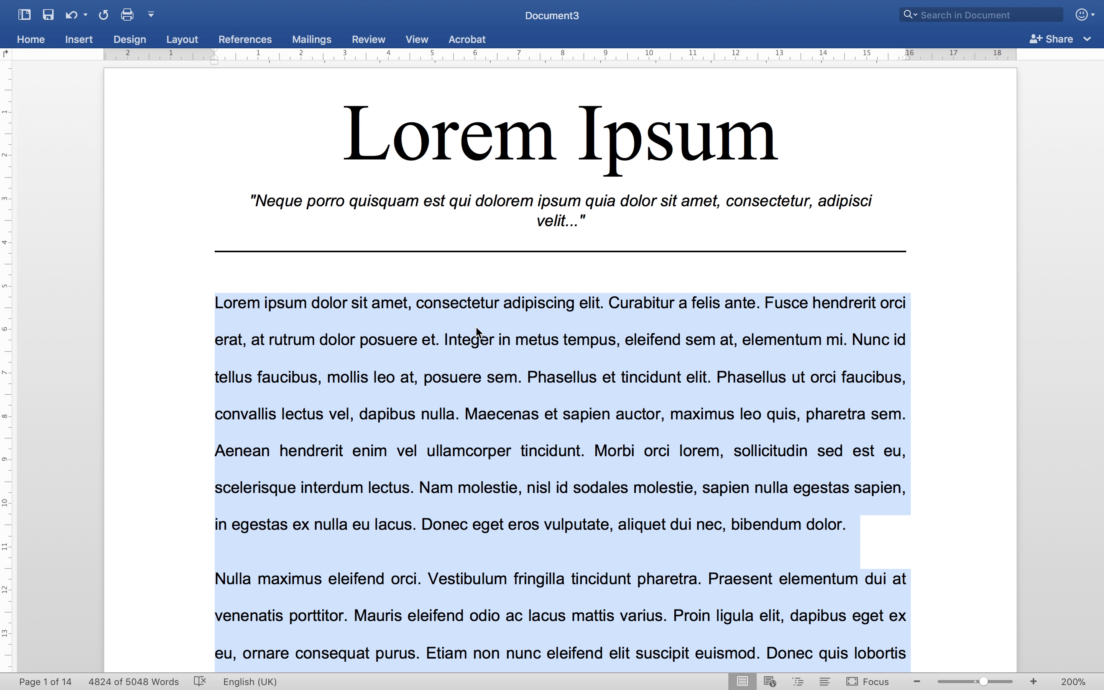
key(super+z)
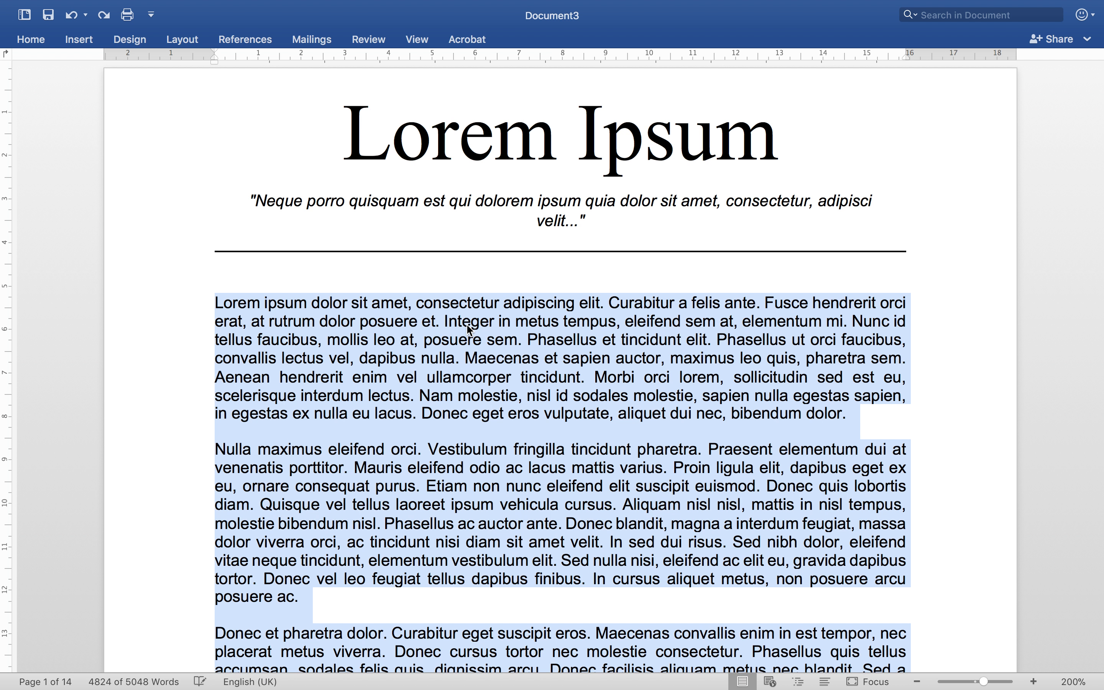
scroll(447, 330, down, 1)
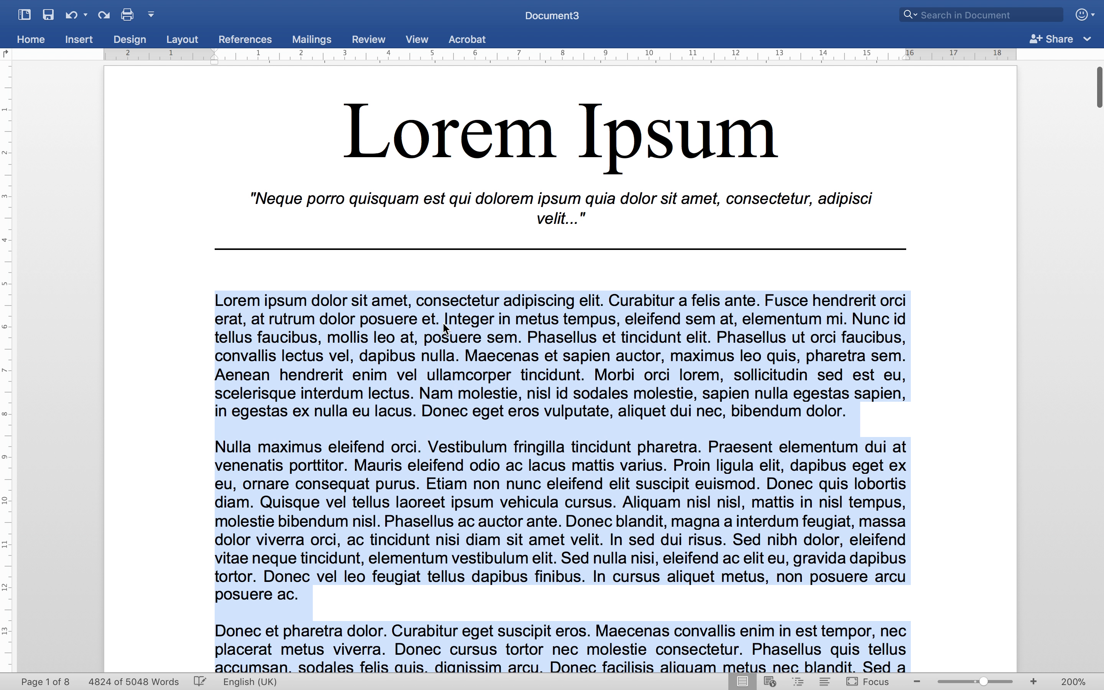
scroll(407, 320, up, 1)
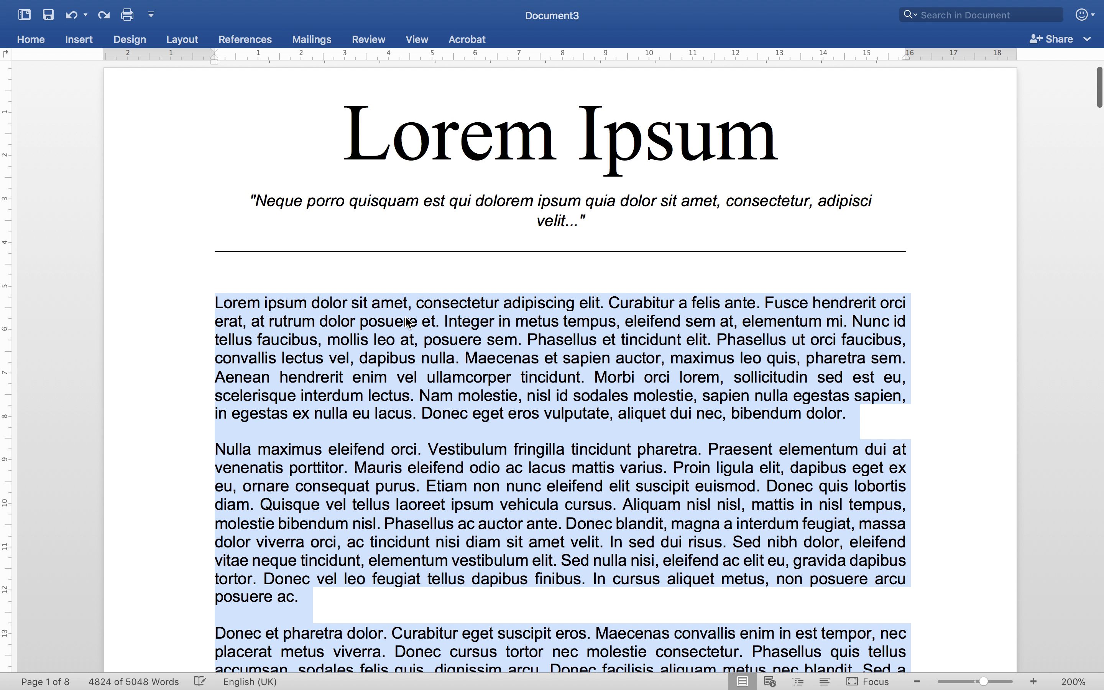
Reapply Double line spacing to the selected body text in the Paragraph dialog, then deselect it.
right_click(406, 319)
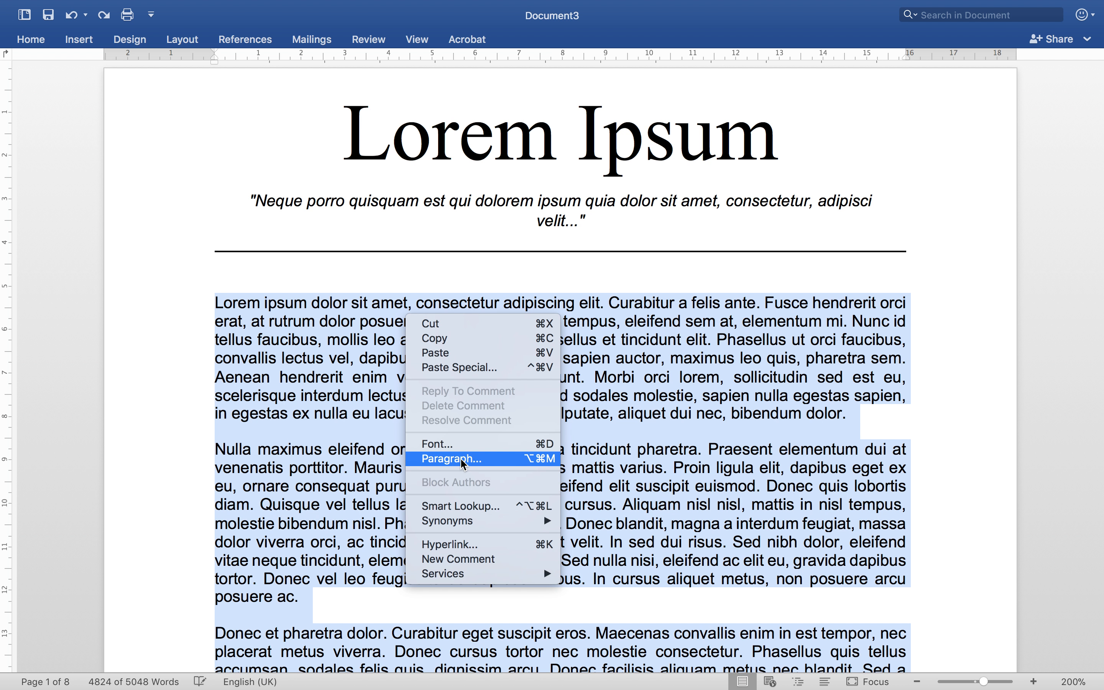
click(488, 460)
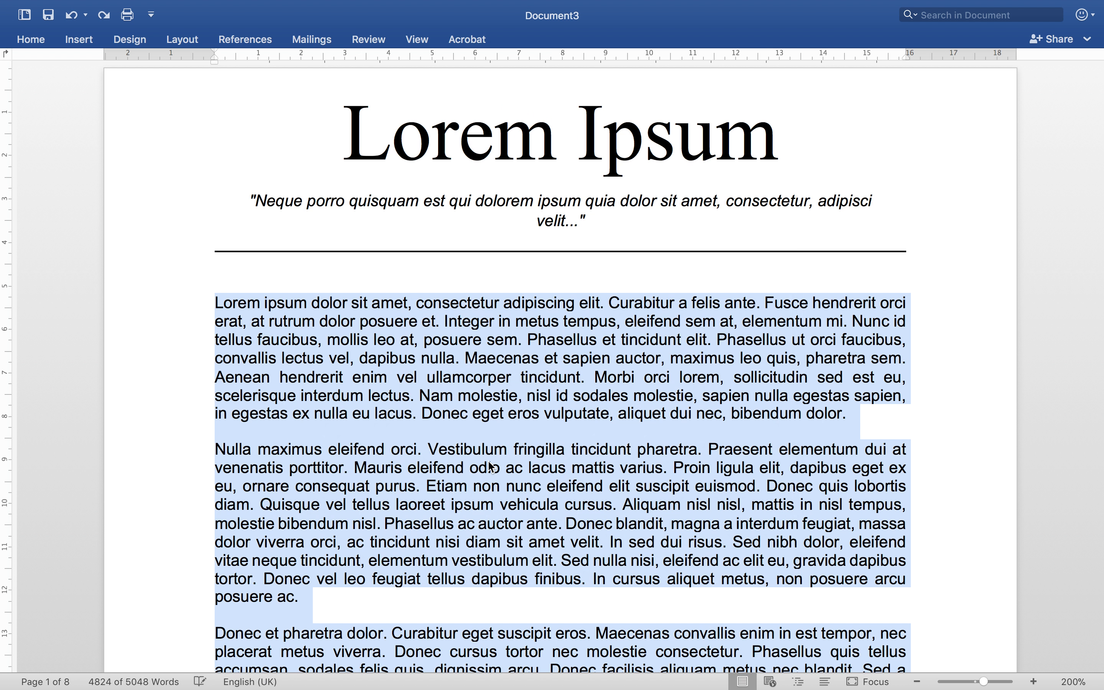
click(601, 323)
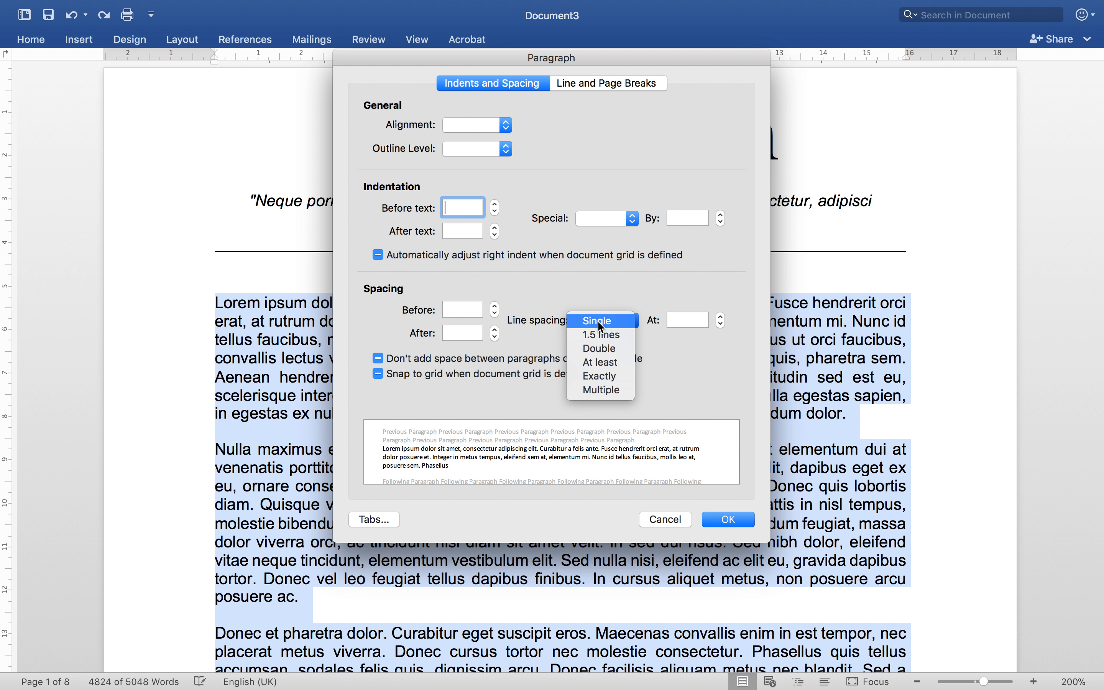
click(602, 350)
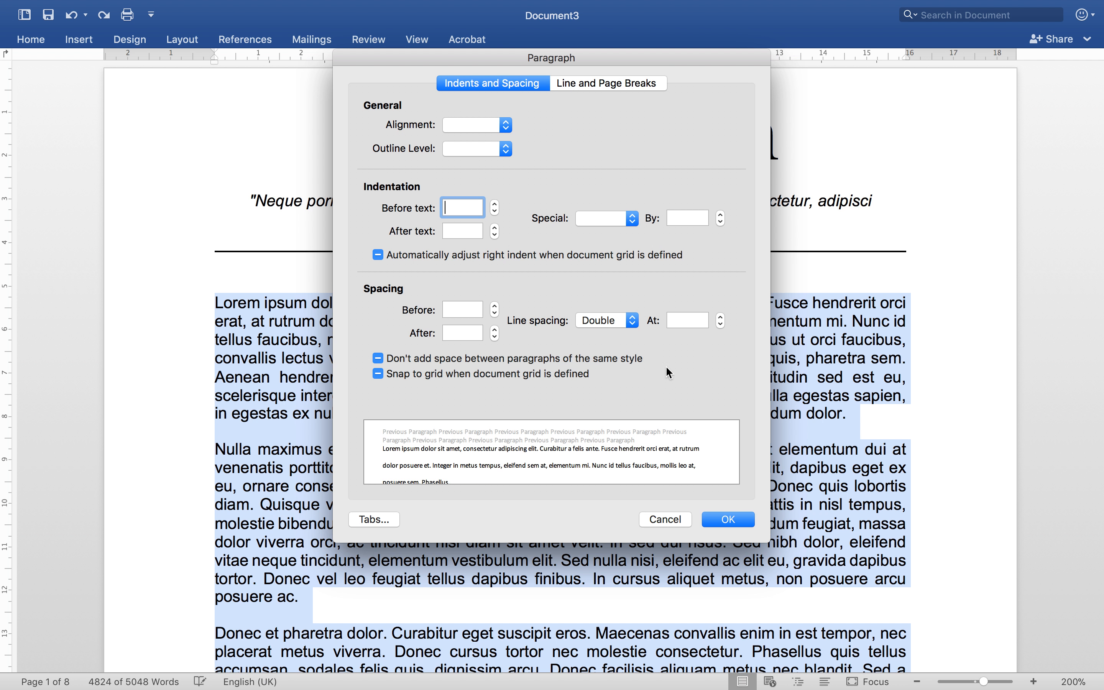
click(736, 519)
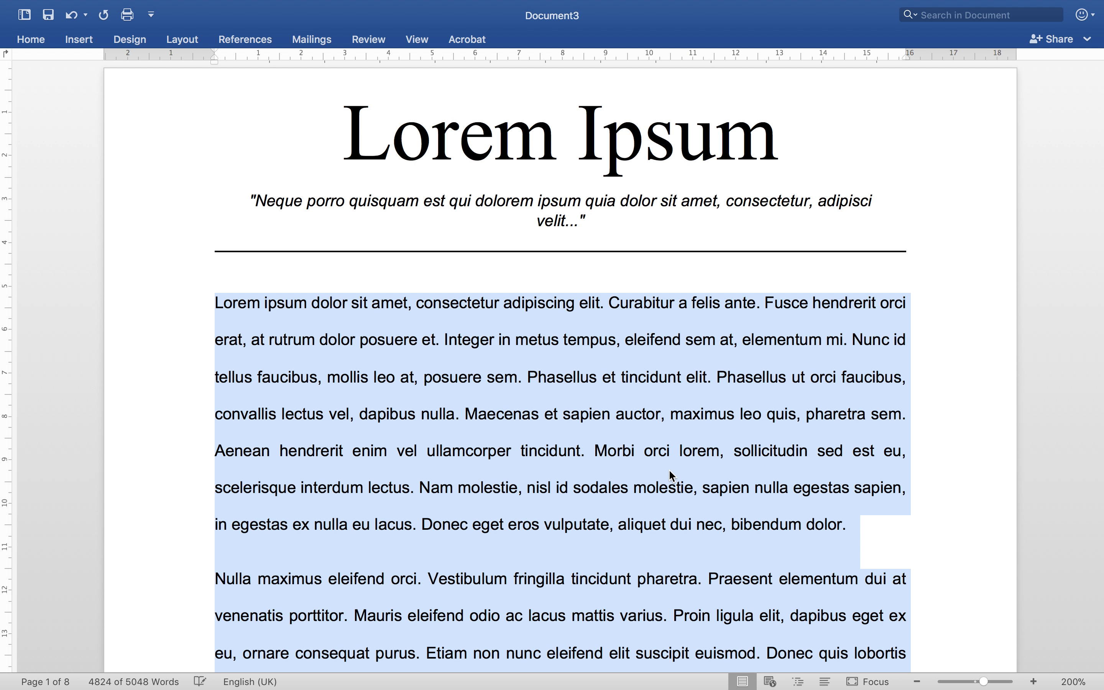
click(645, 452)
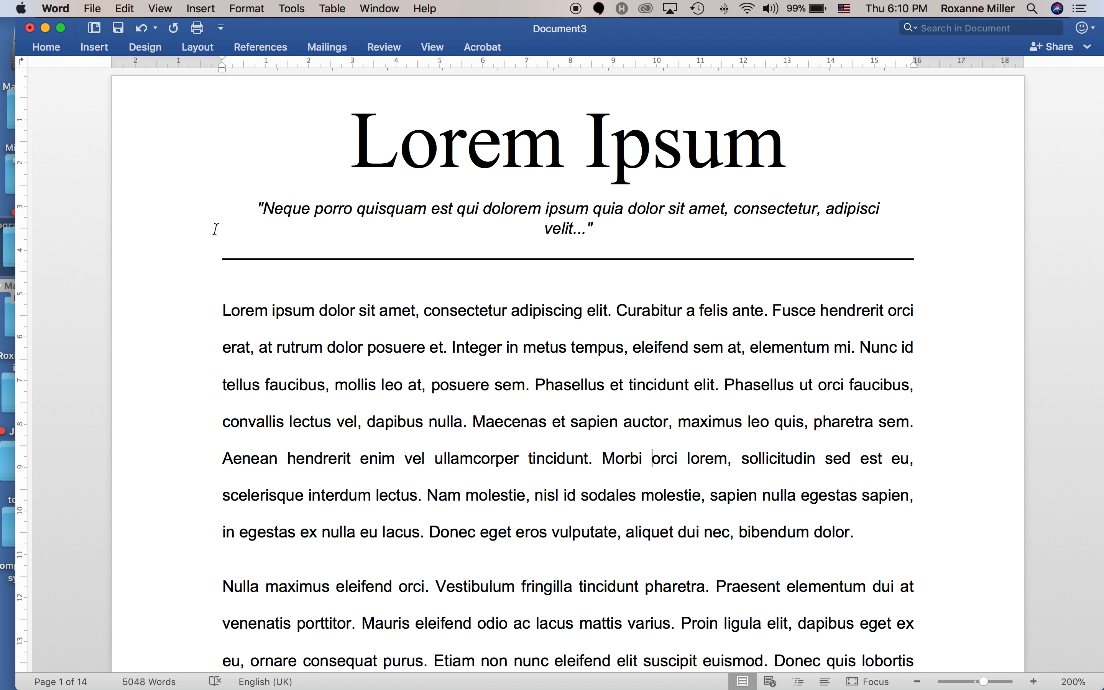
click(258, 10)
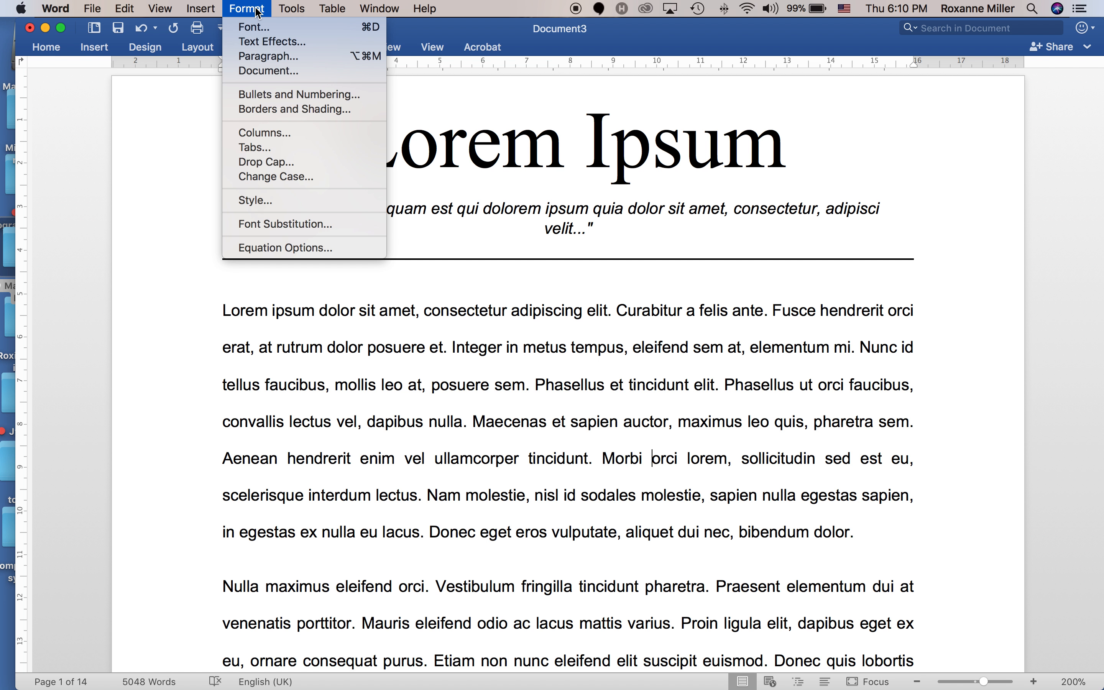
click(252, 71)
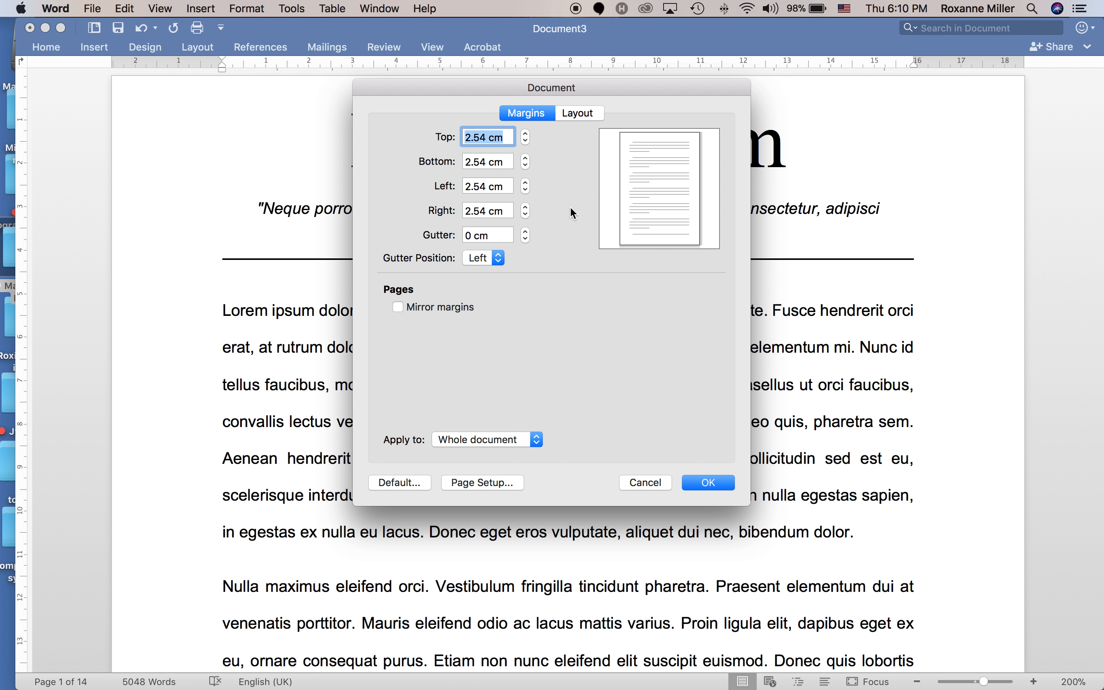
click(526, 134)
click(526, 142)
click(526, 141)
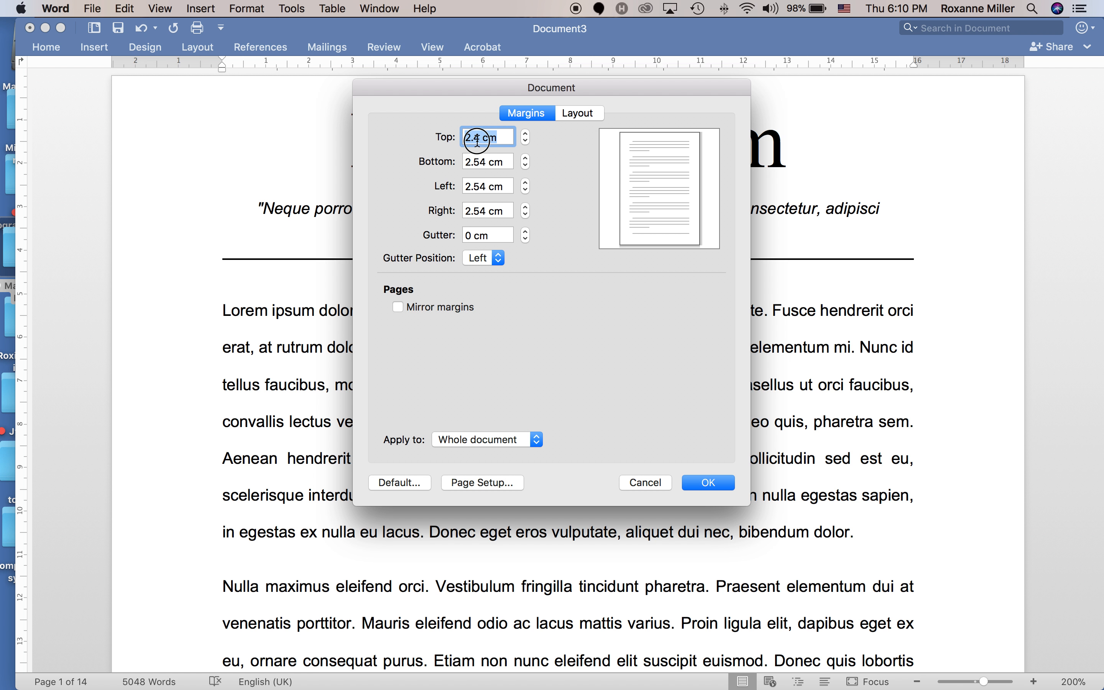
key(BackSpace)
text(54)
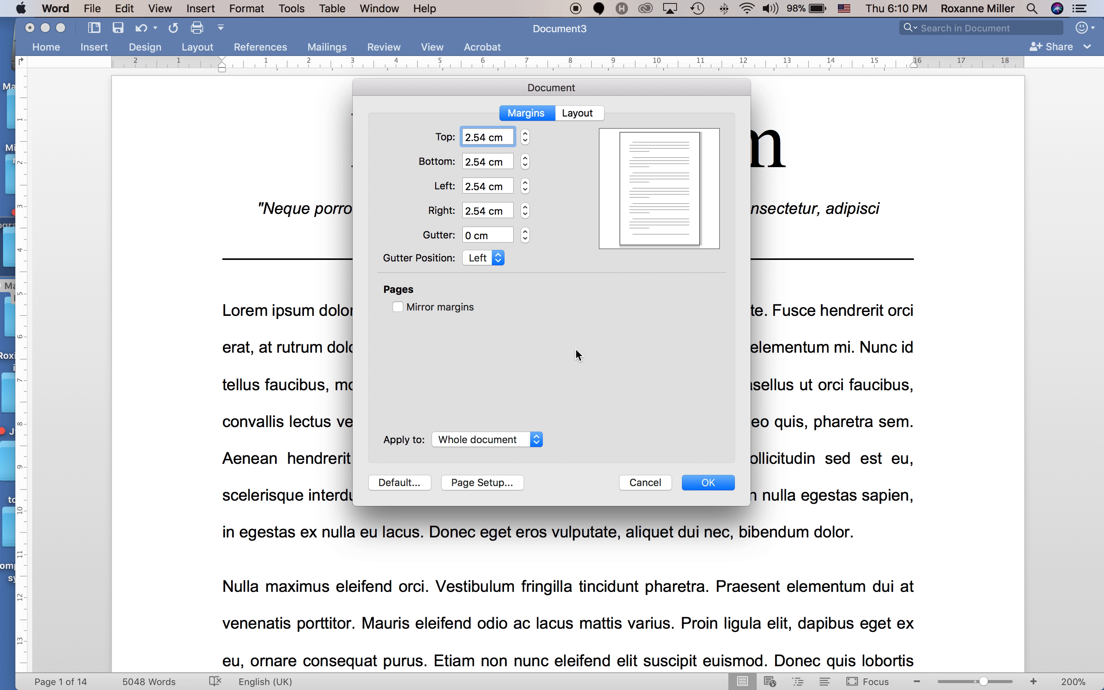
click(506, 437)
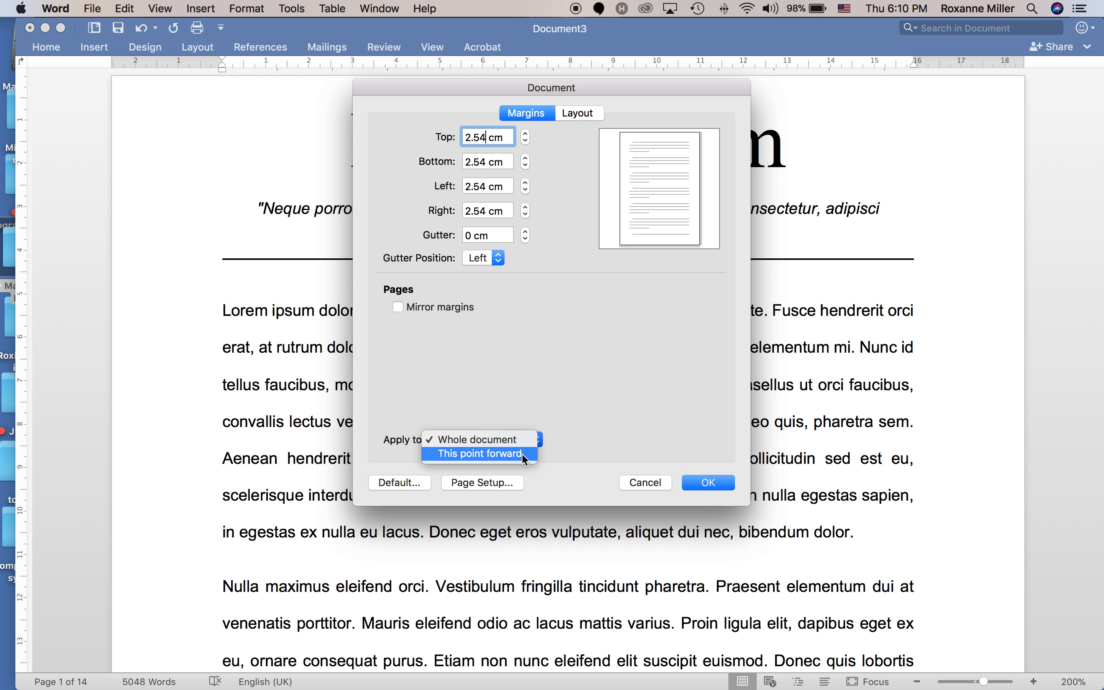
click(519, 441)
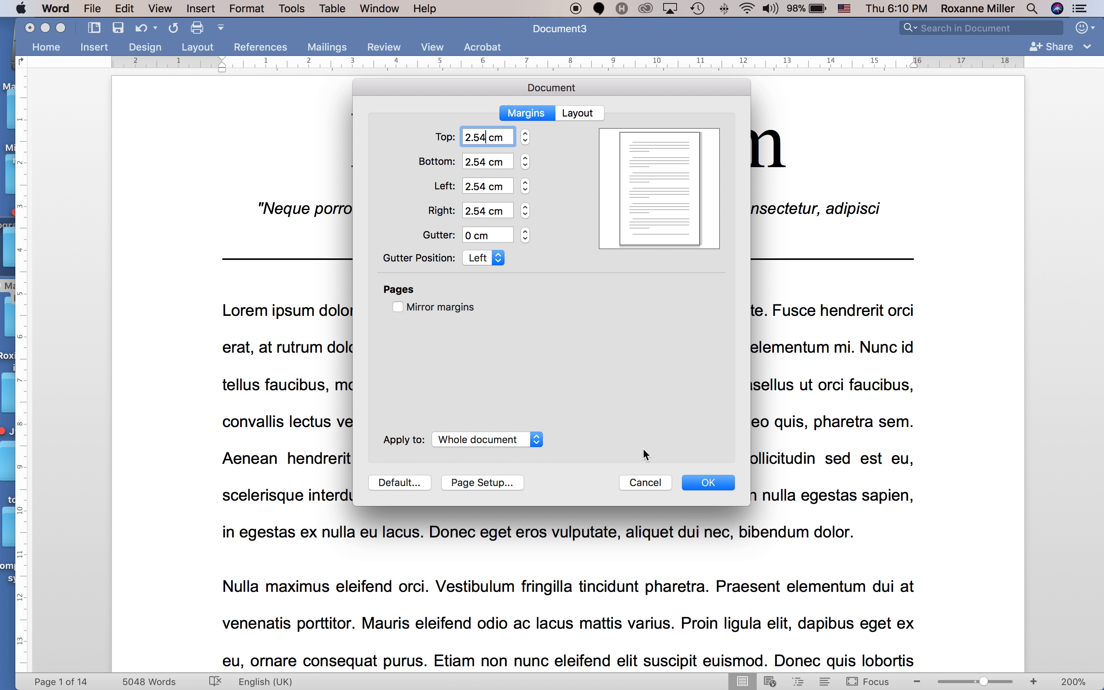
click(708, 484)
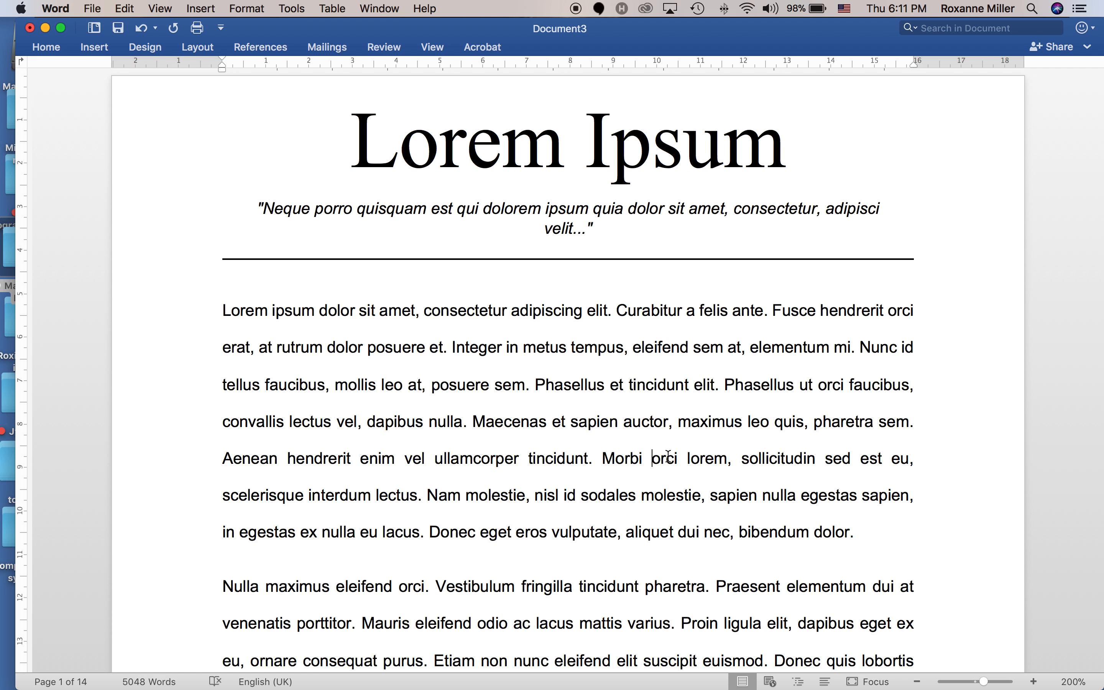
Restore the Home ribbon and select the body text from the first paragraph down to References.
click(292, 312)
click(55, 51)
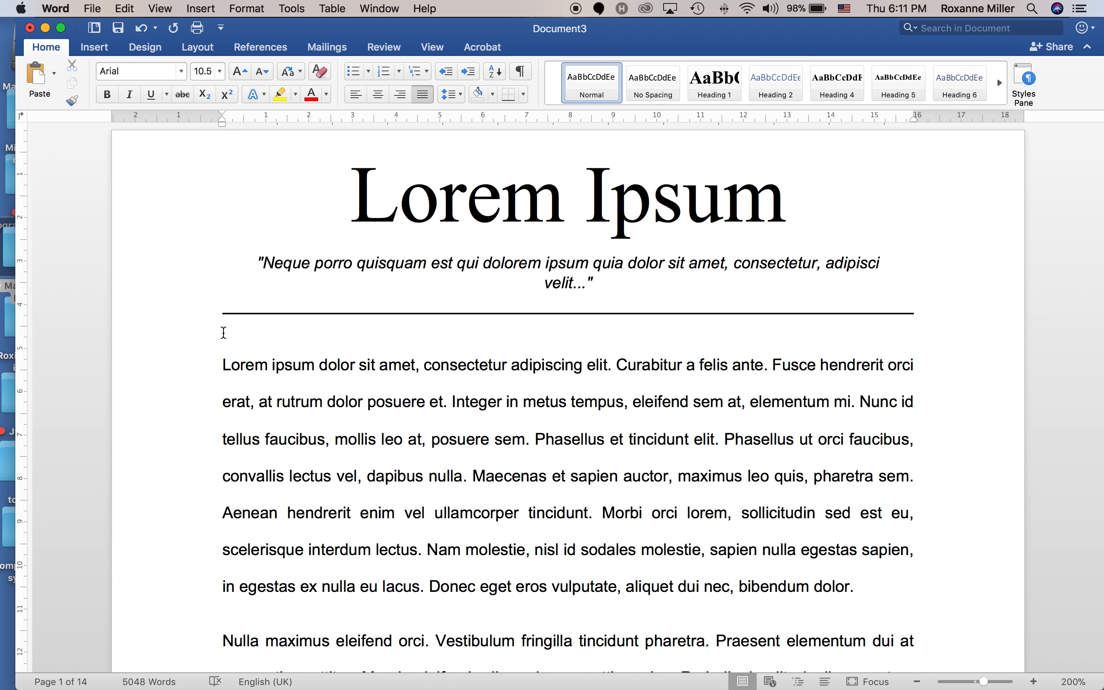
click(207, 189)
drag(207, 189, 276, 582)
click(352, 406)
scroll(360, 397, up, 15)
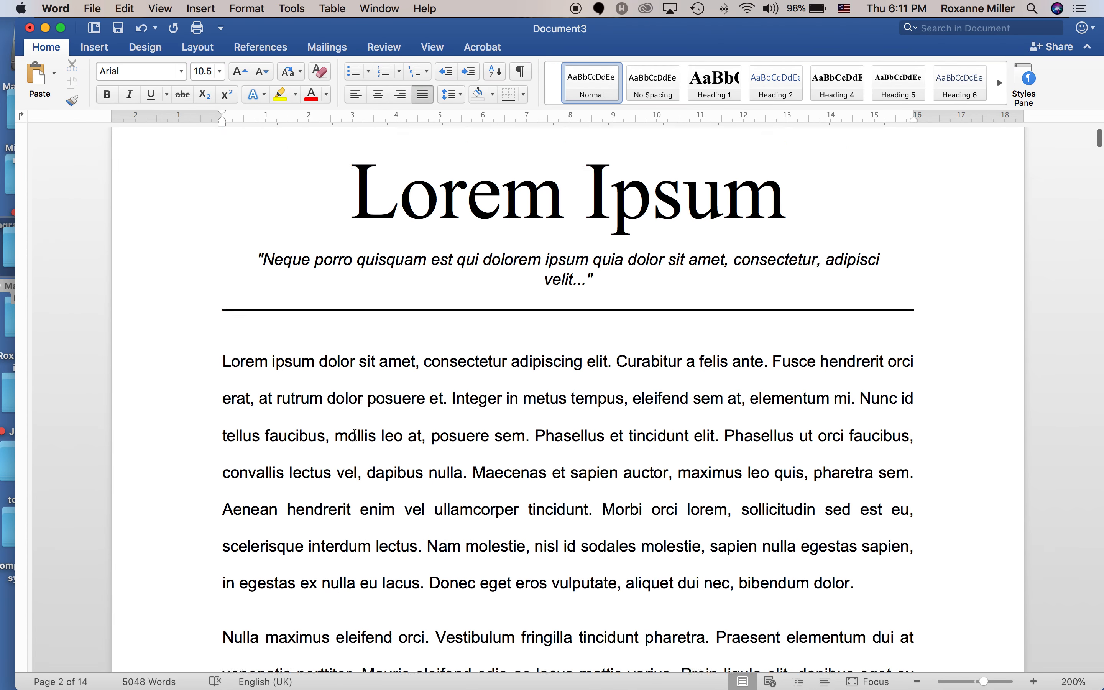
drag(212, 365, 390, 389)
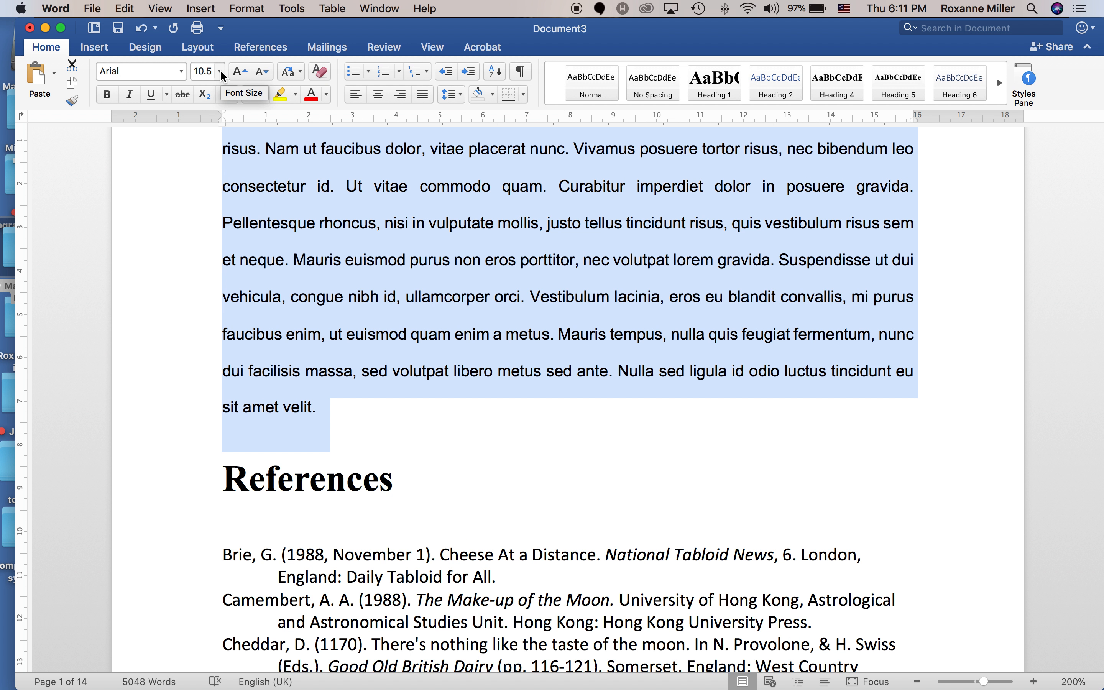
Change the selected body text's font size to 12 pt.
click(221, 73)
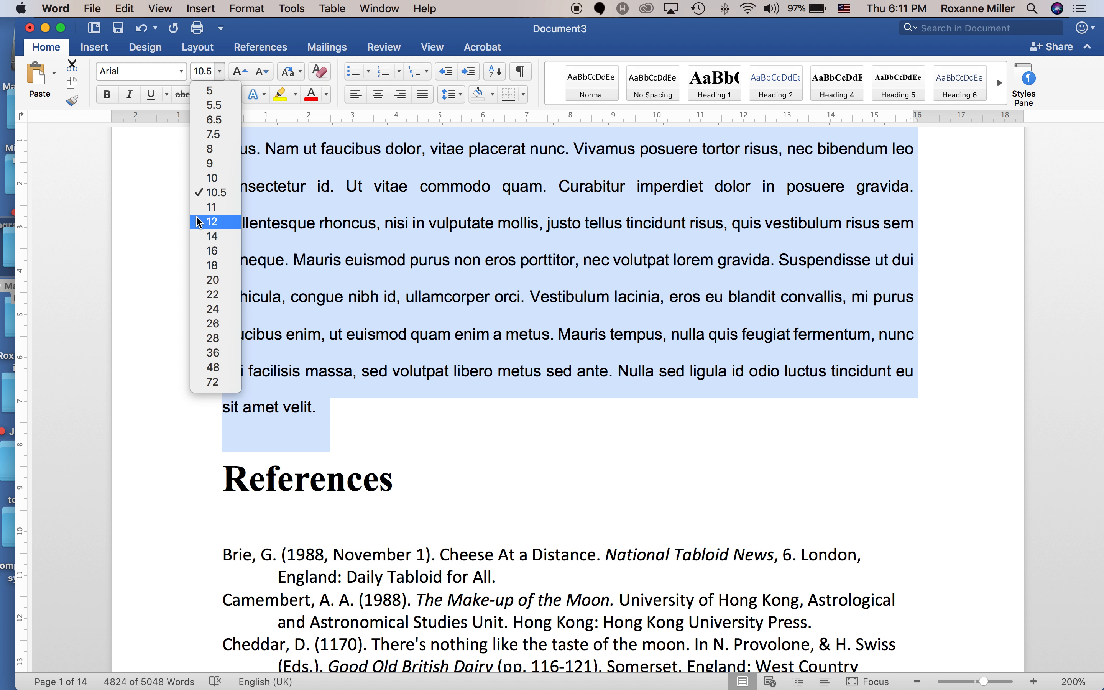
click(209, 222)
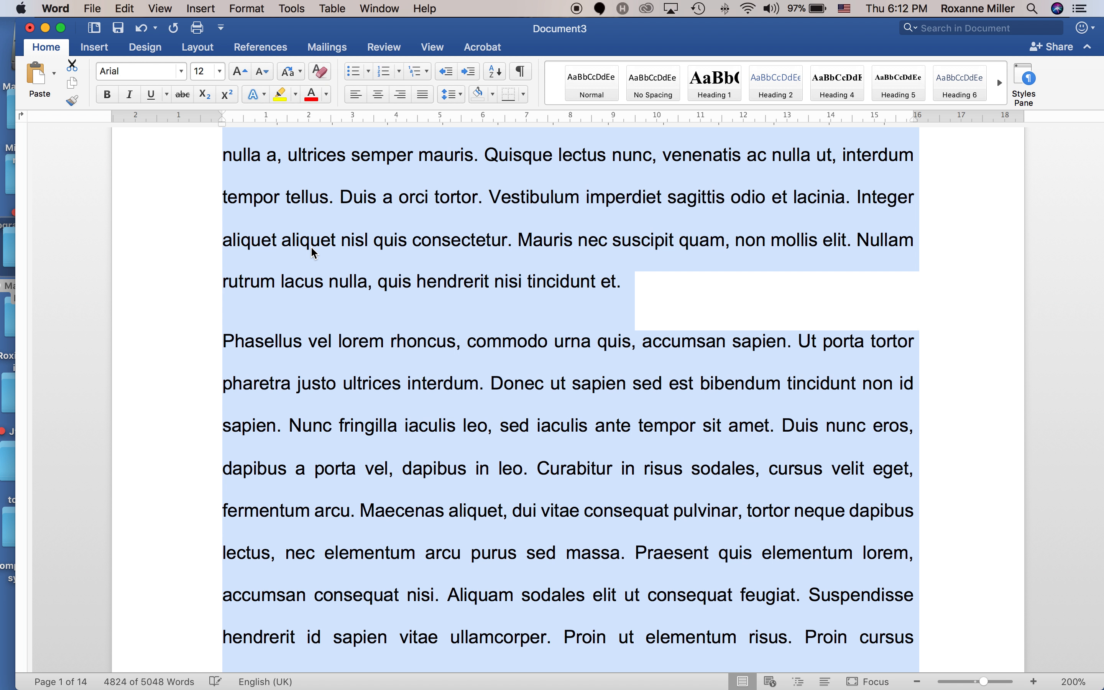
Try Calibri and then Times New Roman as the body text font.
click(183, 73)
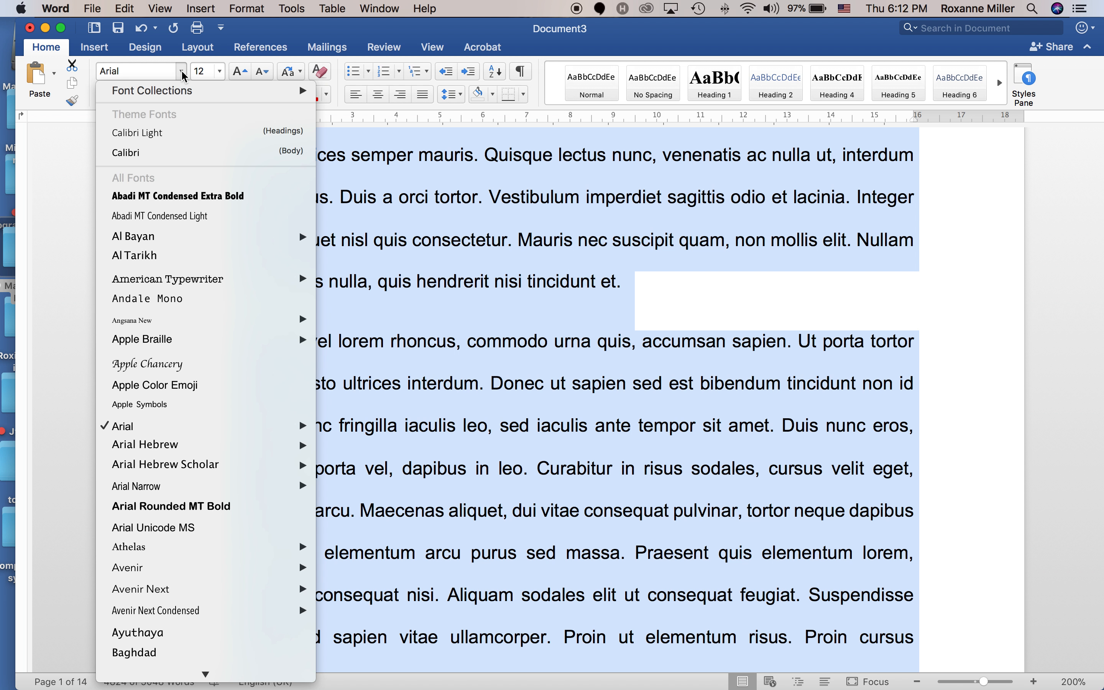
click(134, 156)
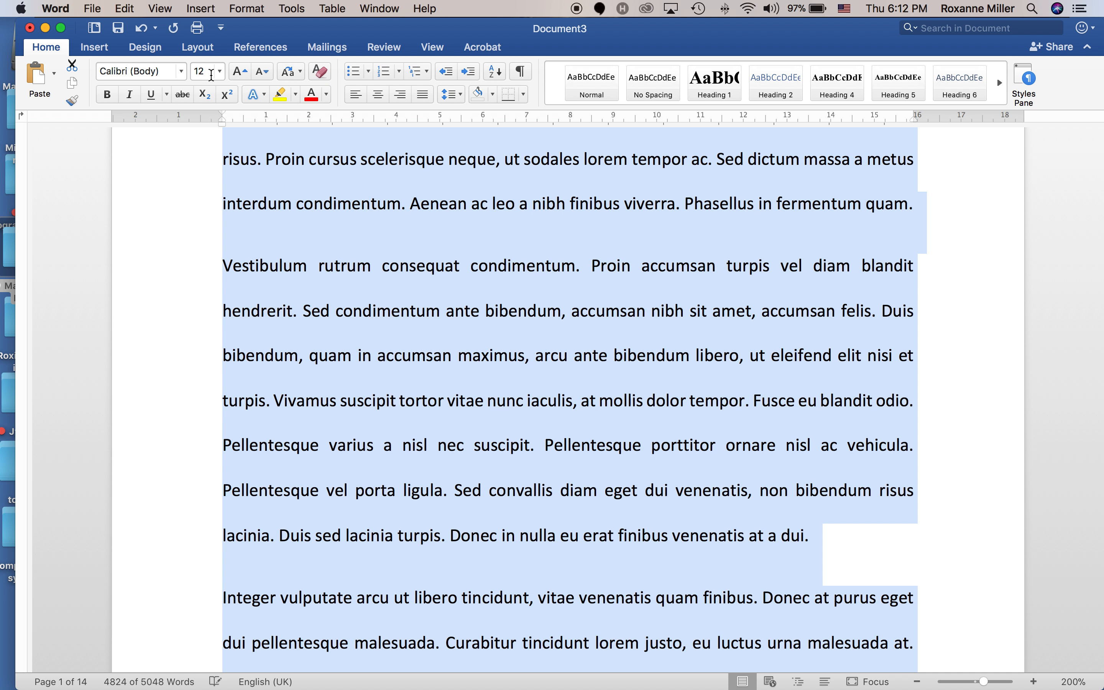
click(181, 72)
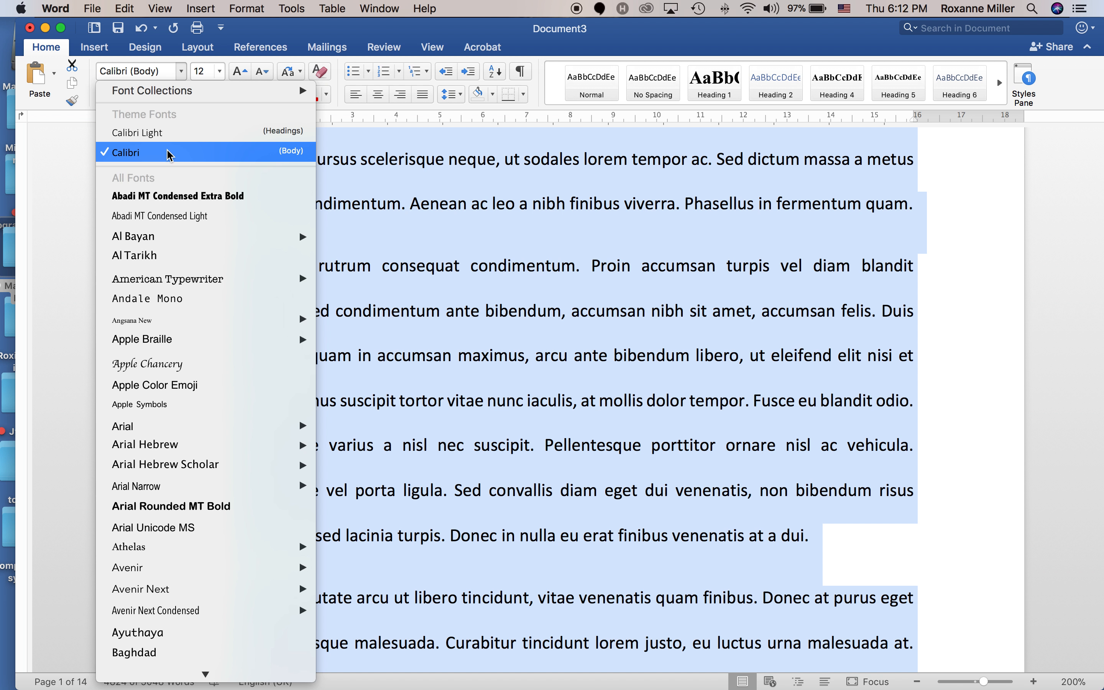
scroll(180, 242, down, 10)
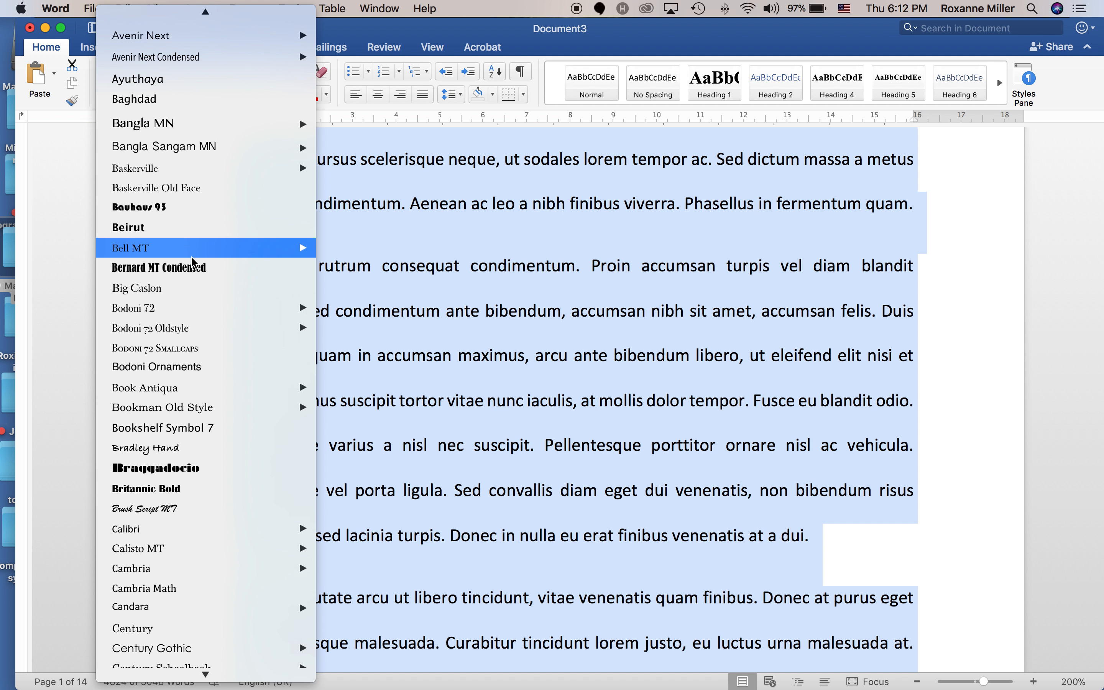
scroll(188, 270, down, 15)
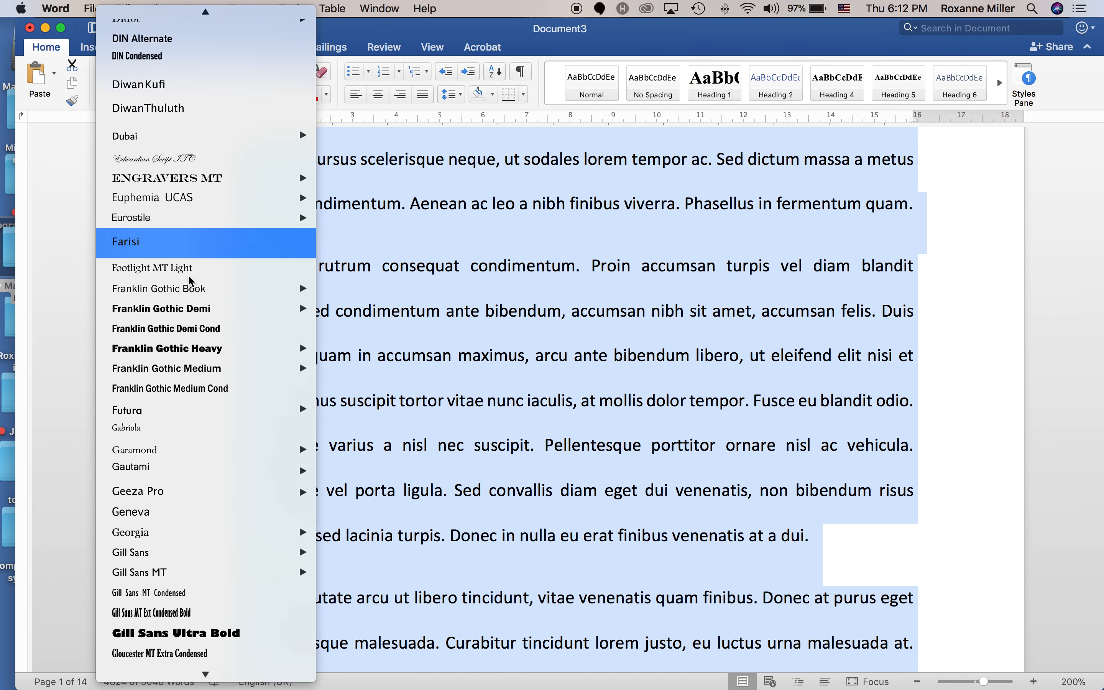
scroll(189, 280, down, 20)
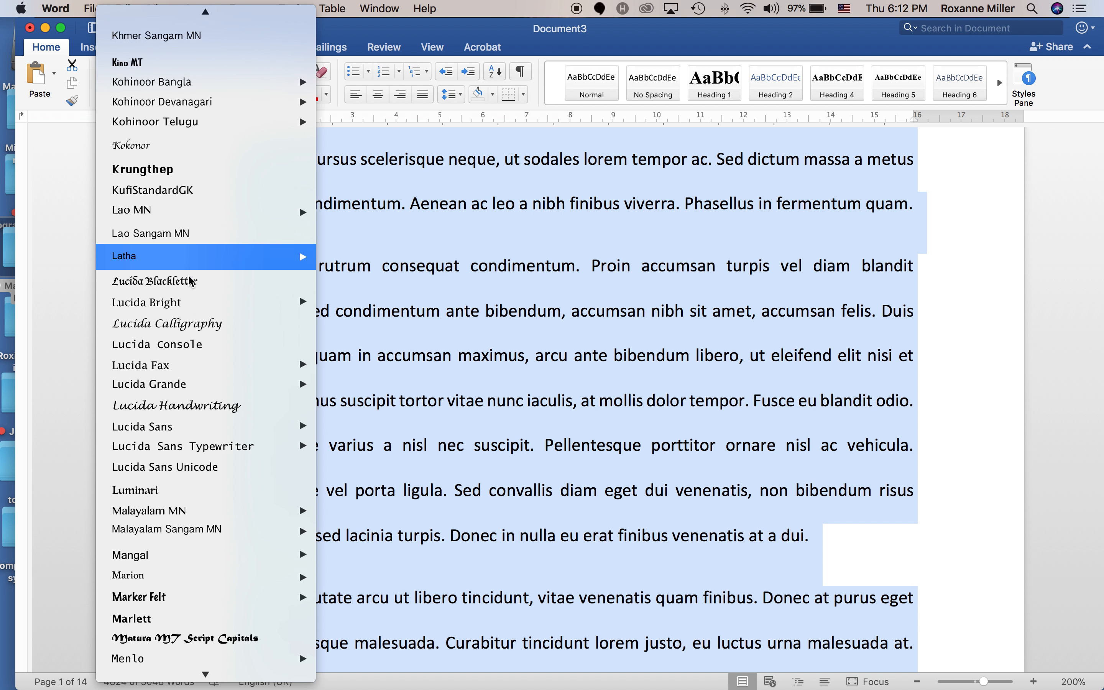
scroll(188, 274, down, 20)
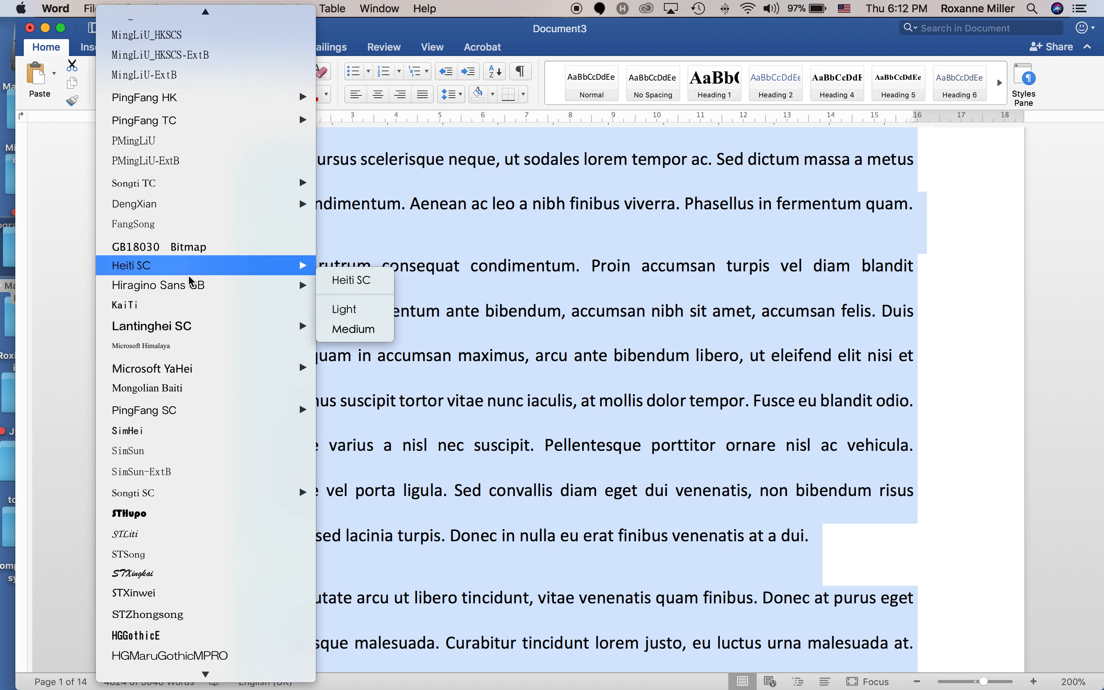
scroll(194, 331, down, 15)
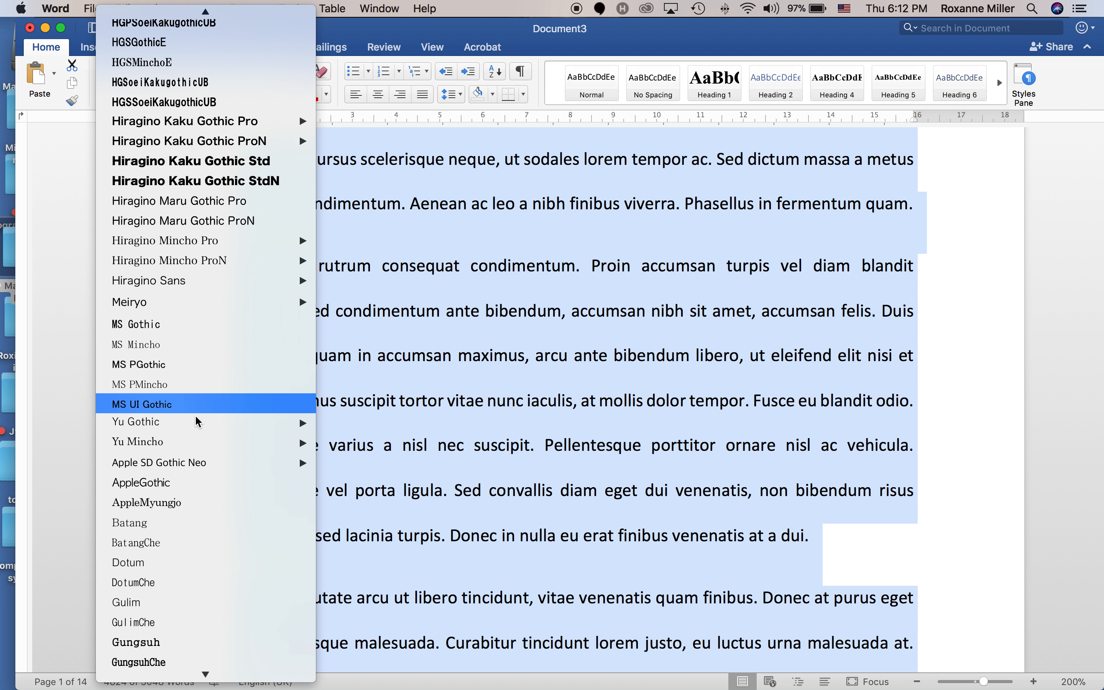
mouse_move(198, 434)
mouse_move(216, 675)
scroll(219, 648, up, 20)
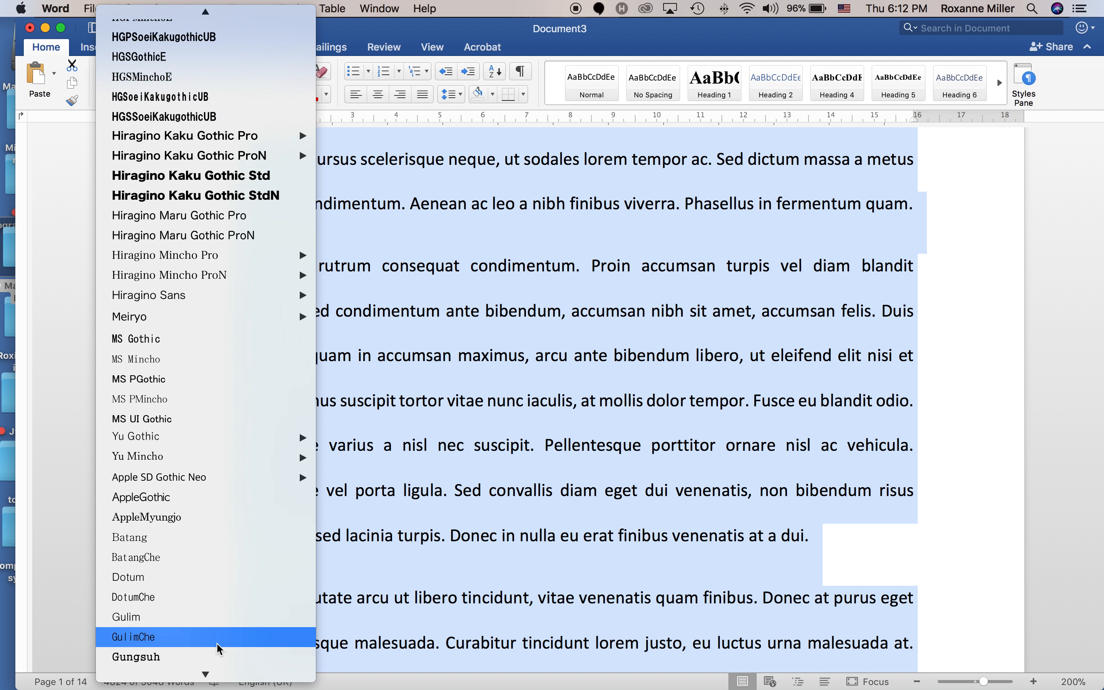
scroll(219, 648, up, 20)
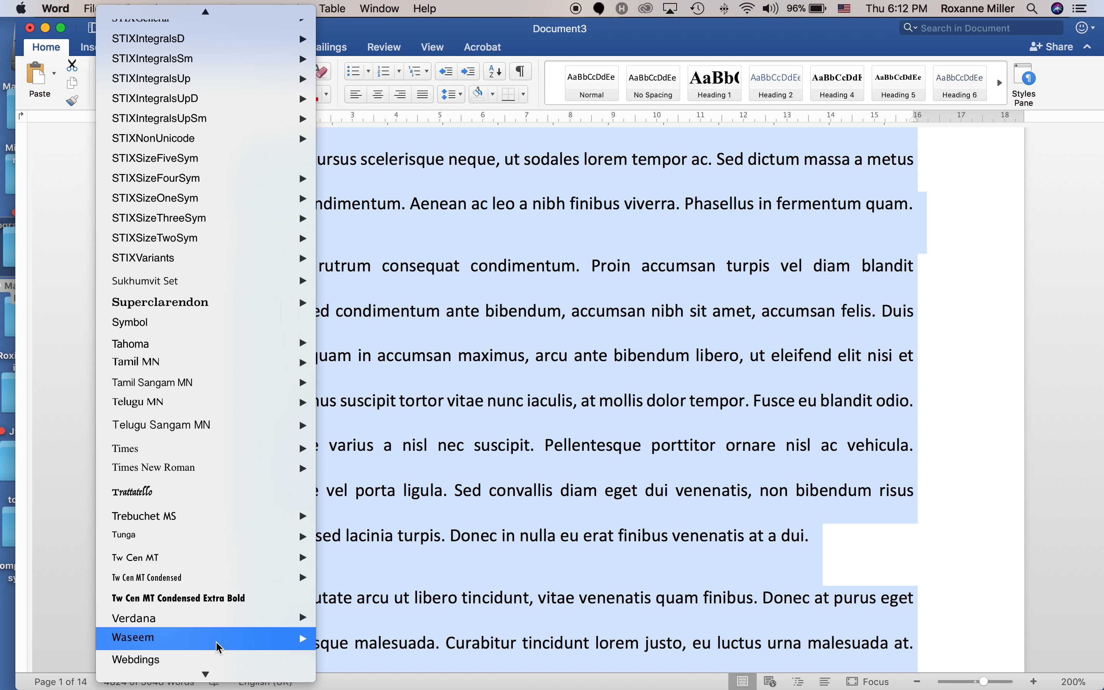
mouse_move(212, 648)
scroll(212, 647, down, 3)
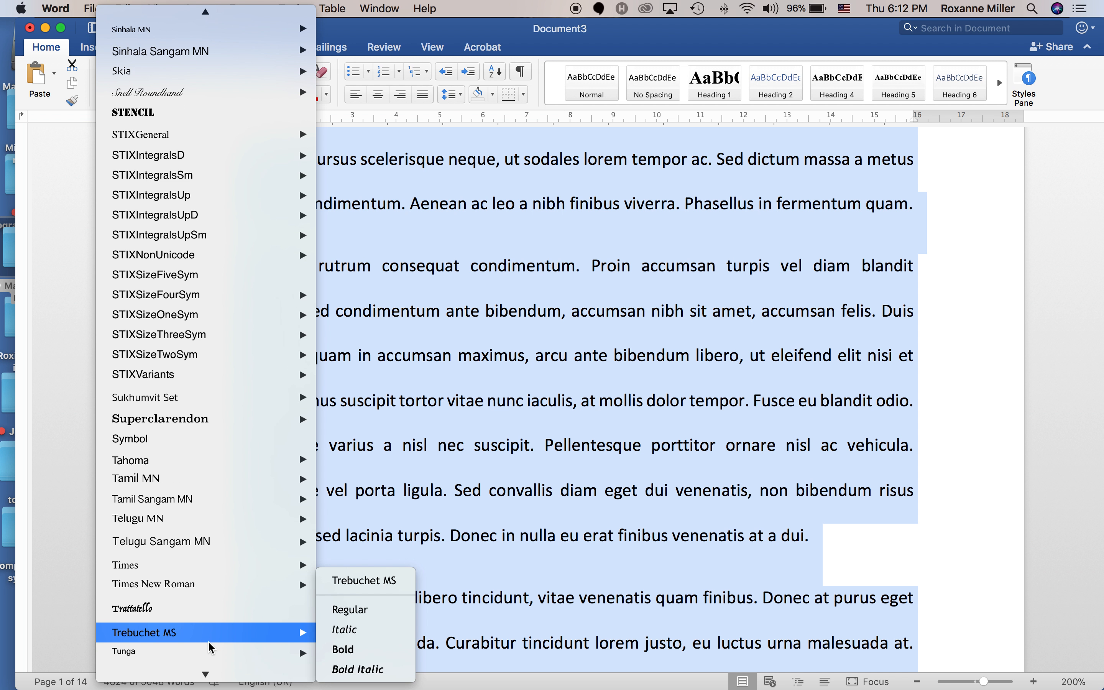
mouse_move(204, 594)
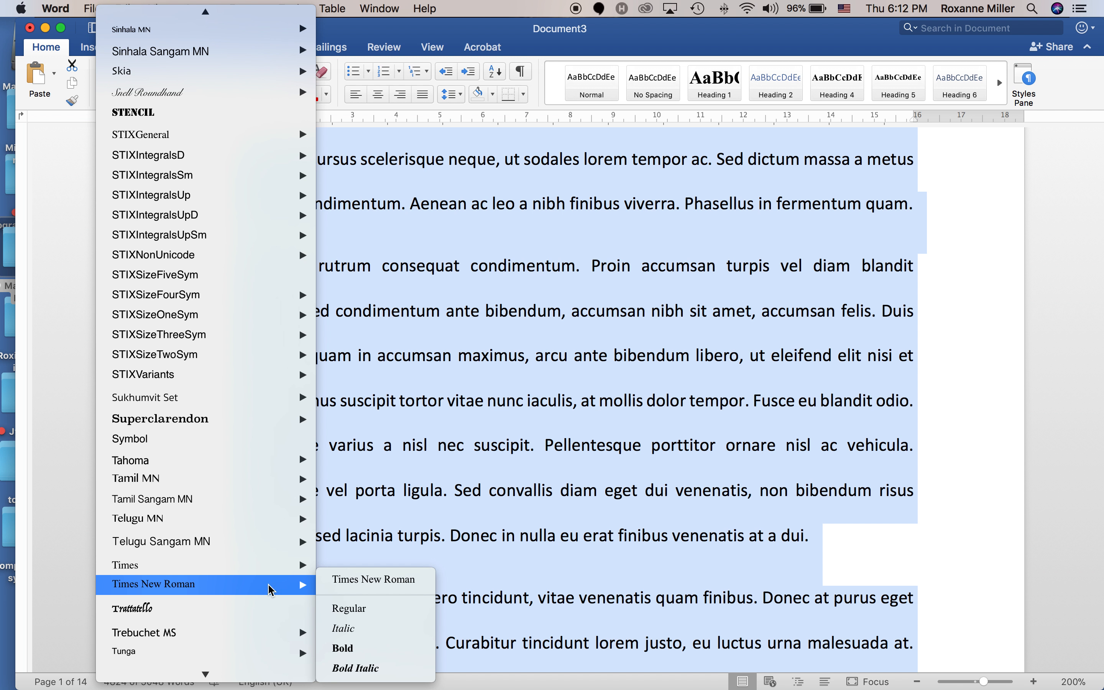
click(342, 609)
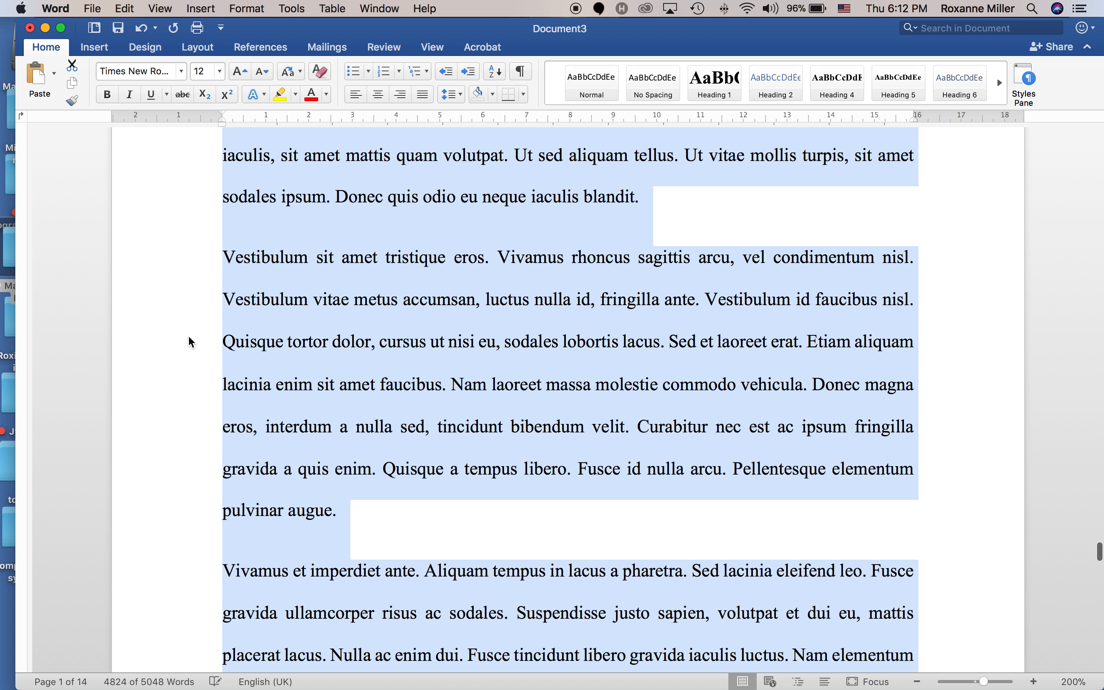
Set the body text font to Arial Regular and clear the selection.
click(182, 72)
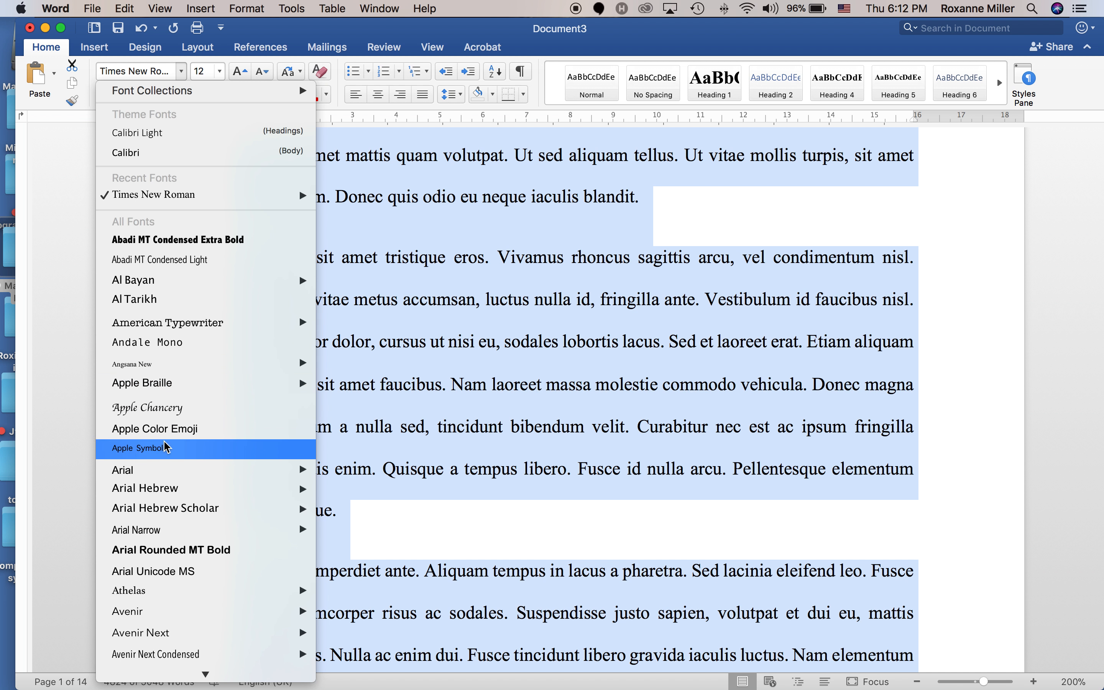
mouse_move(142, 473)
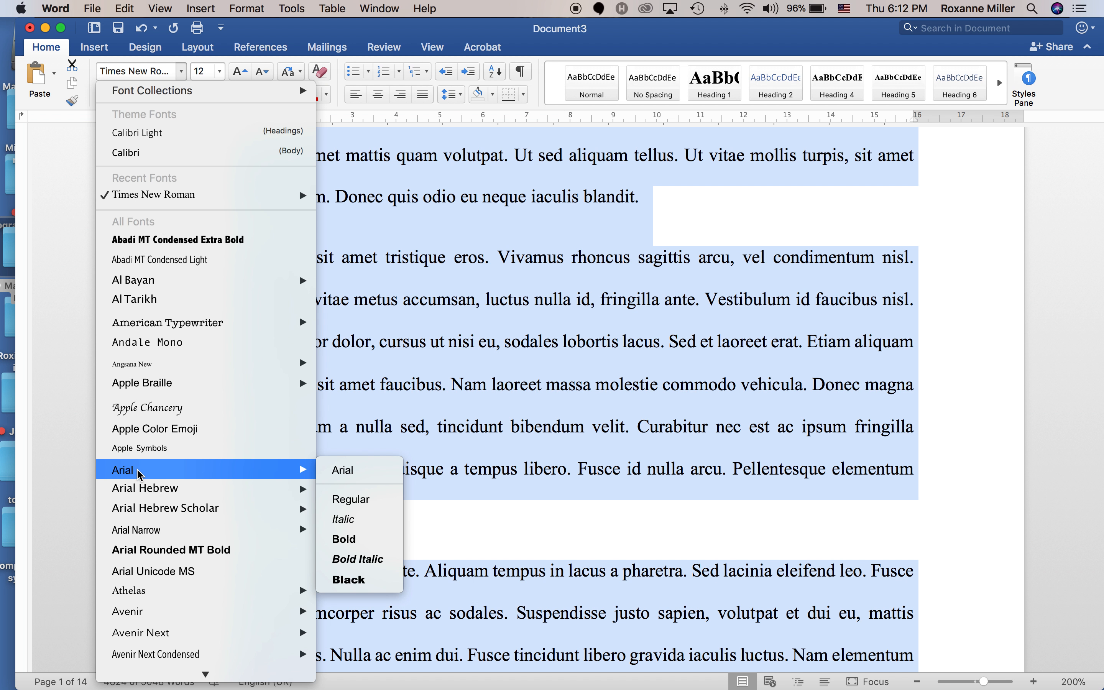
click(354, 501)
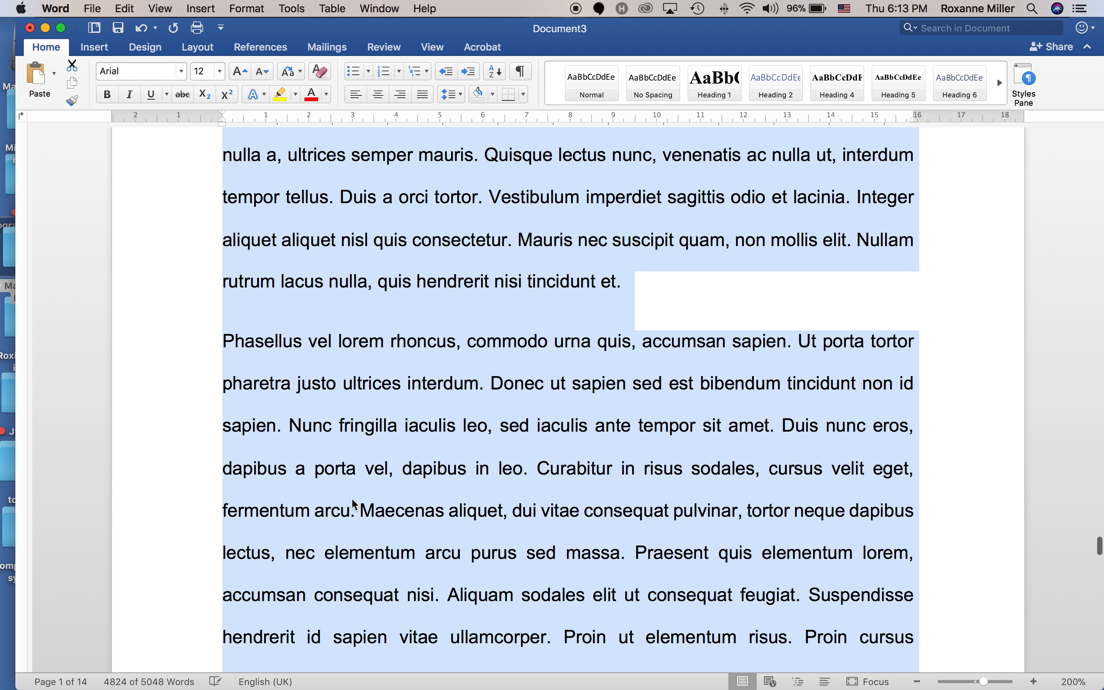
scroll(409, 499, down, 1)
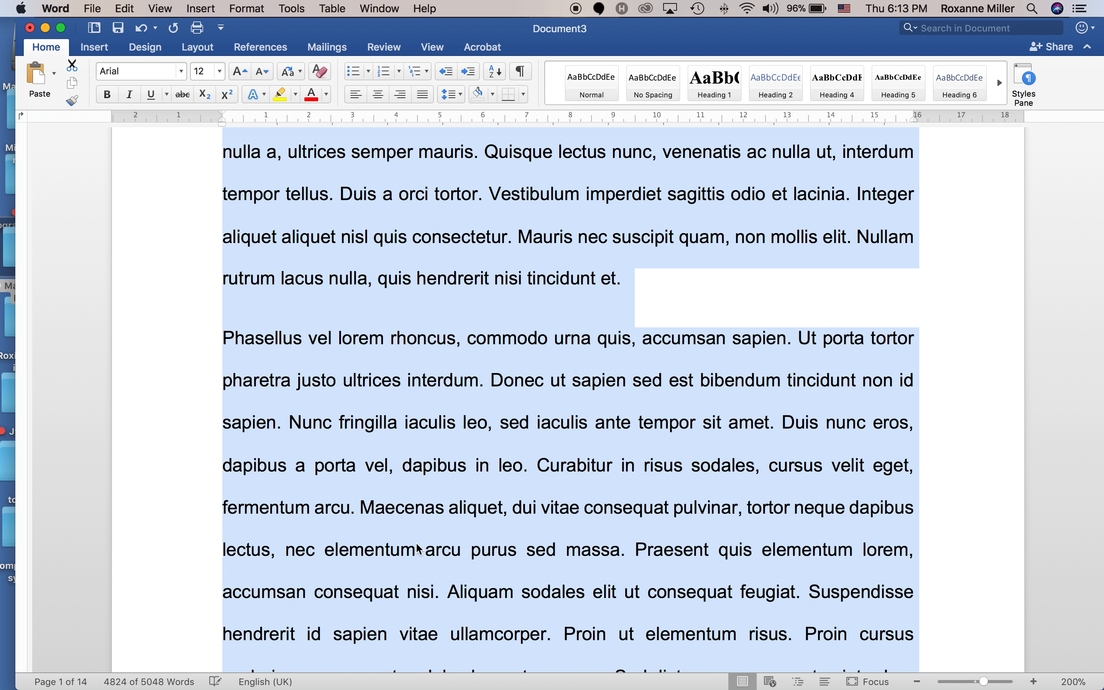
scroll(420, 548, down, 20)
scroll(418, 548, up, 20)
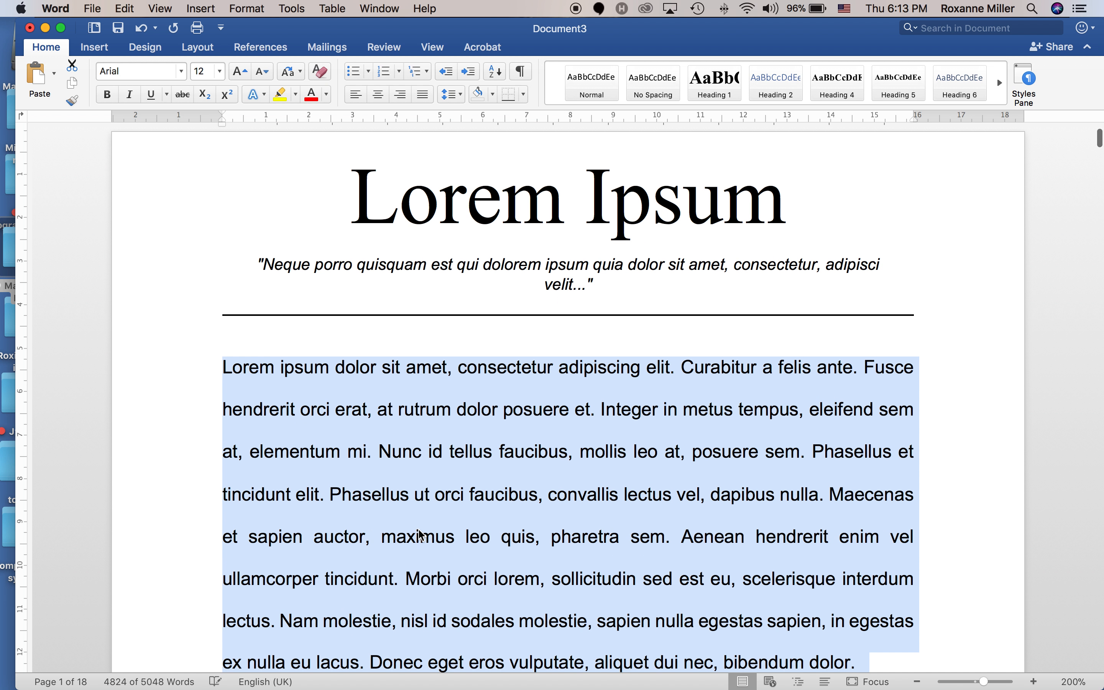
click(394, 439)
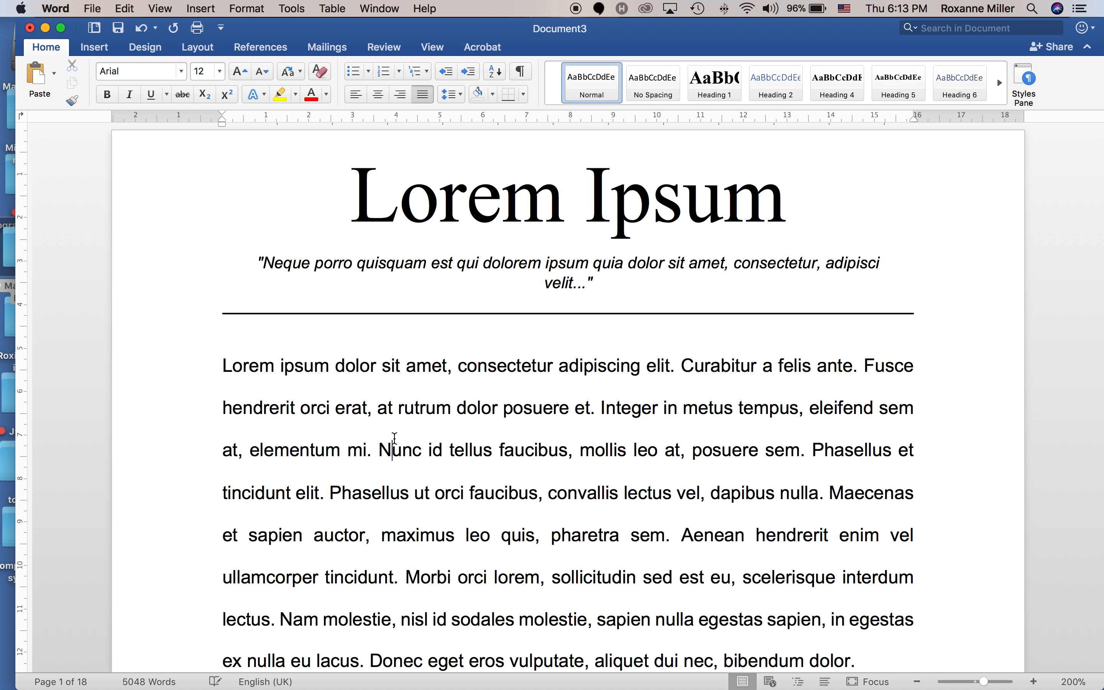
Insert a page break before the Lorem Ipsum title with Cmd+Enter, leaving page 1 blank.
click(355, 189)
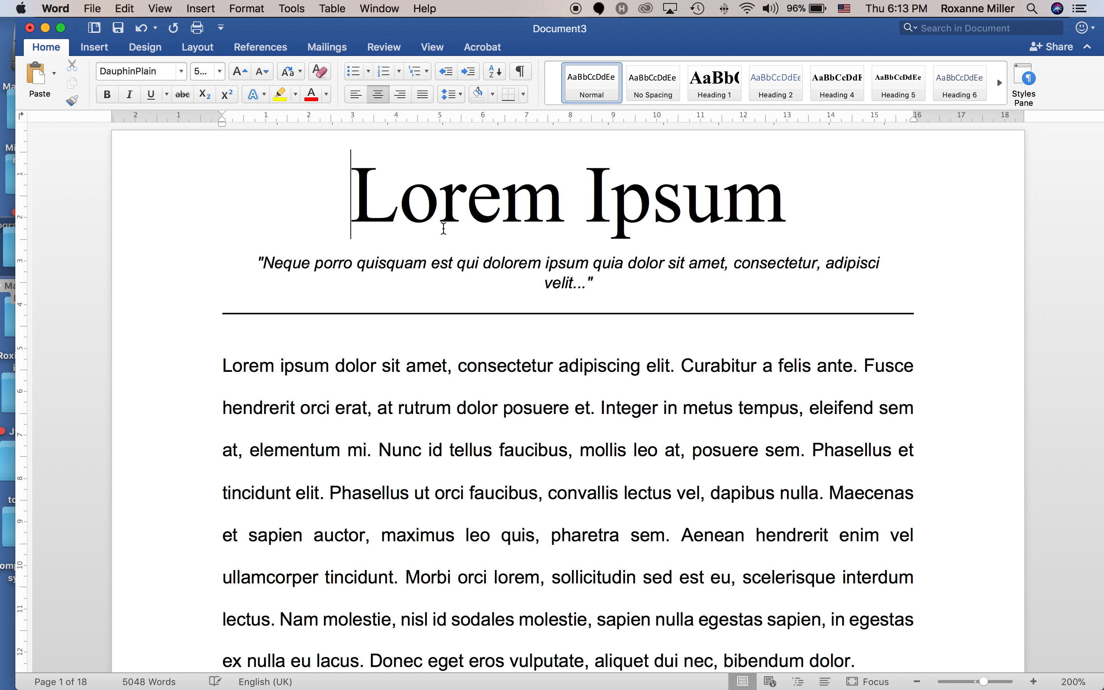
key(super+Return)
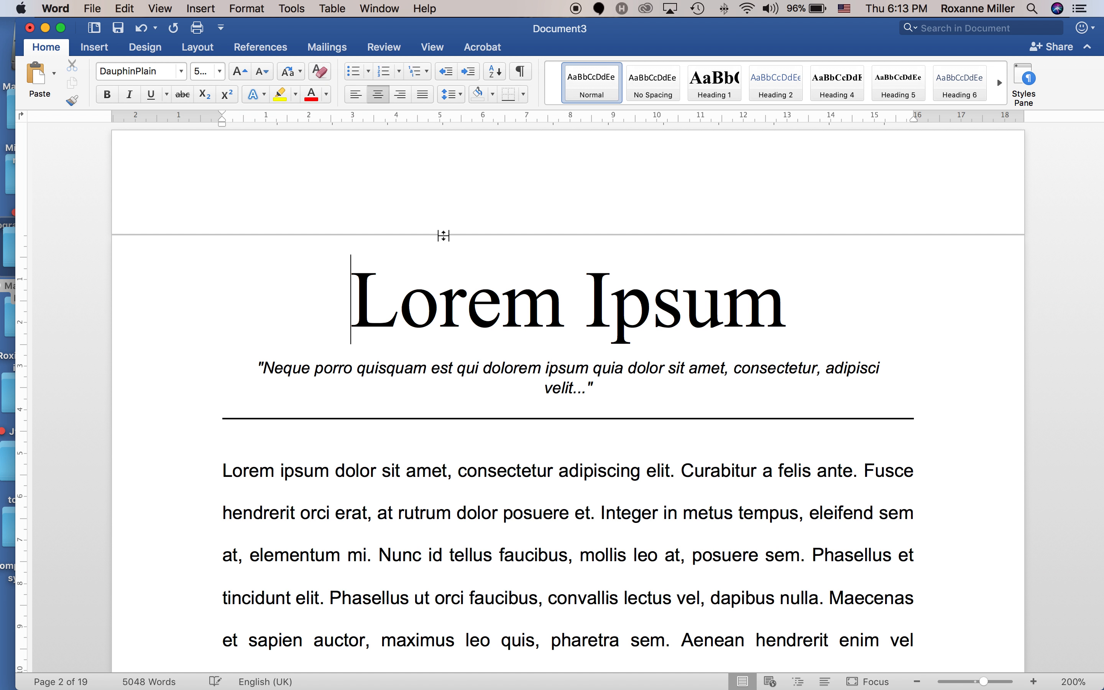
click(377, 199)
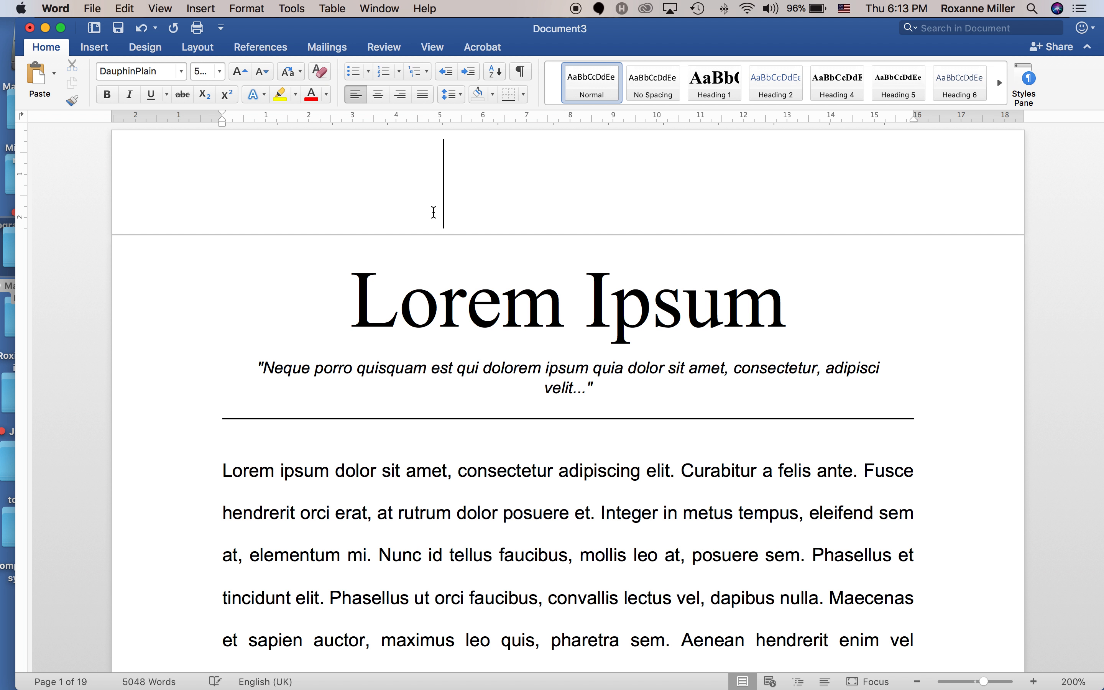
scroll(434, 212, up, 1)
click(422, 315)
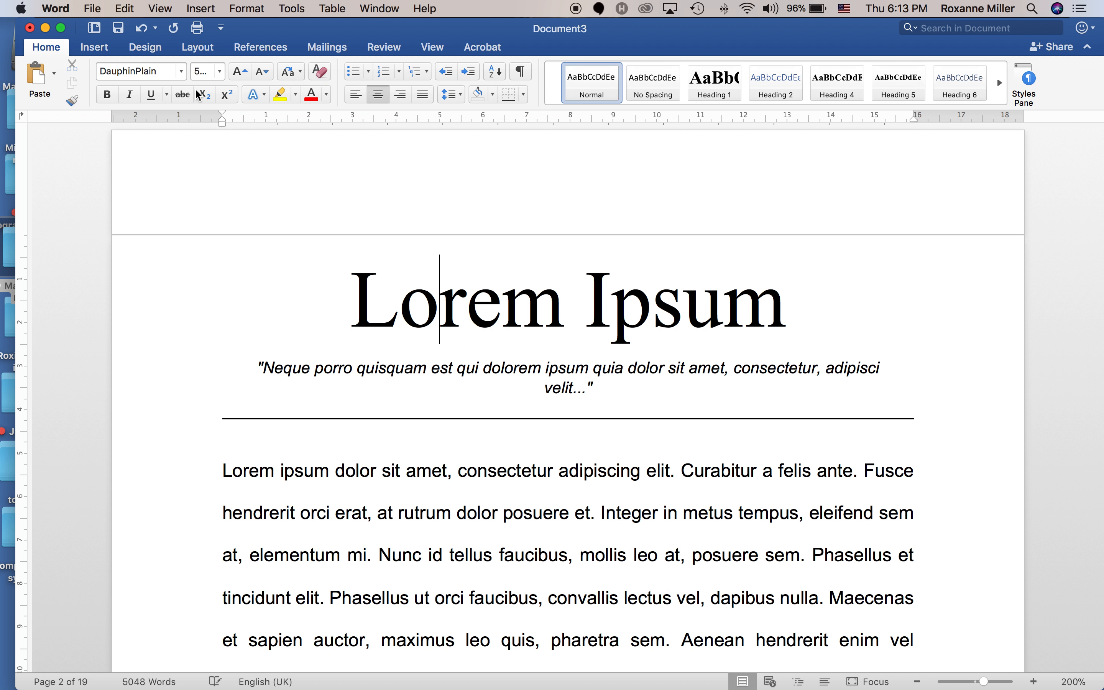
Set the word Lorem to Arial and 12 pt, then undo the size change.
click(181, 71)
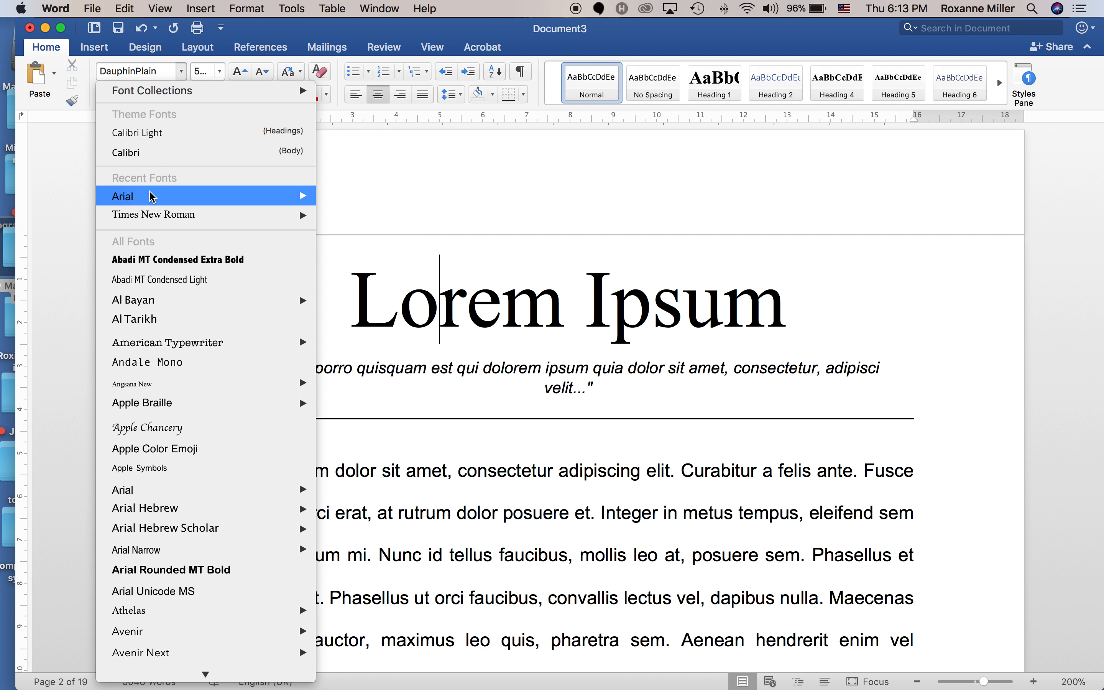
mouse_move(152, 197)
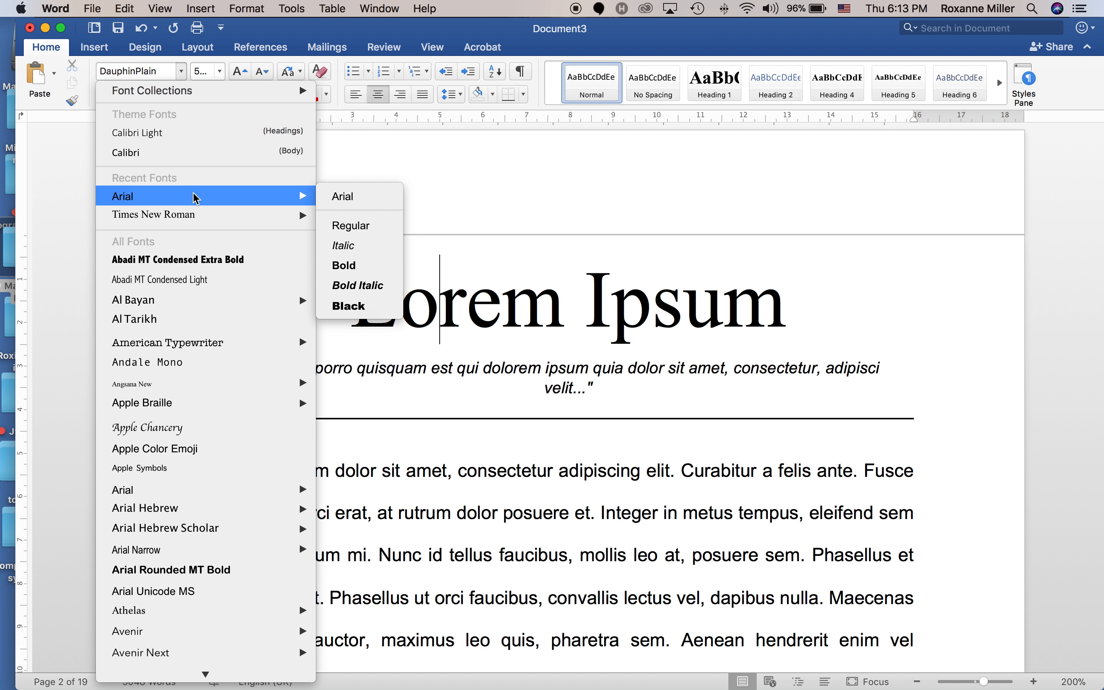
click(349, 226)
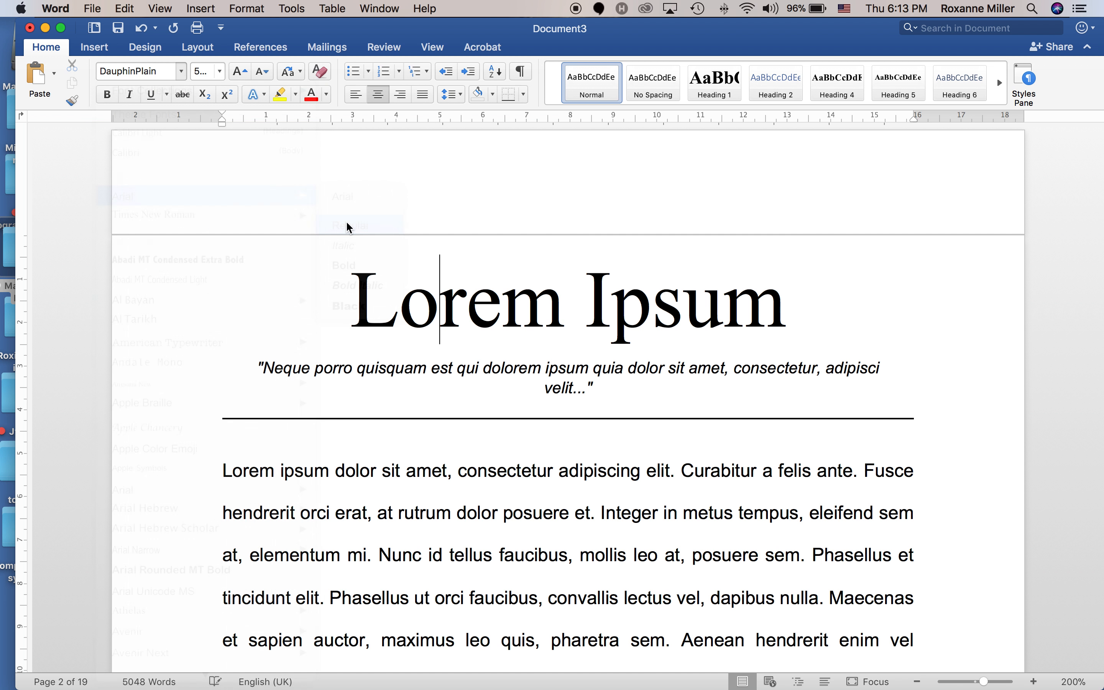
click(221, 73)
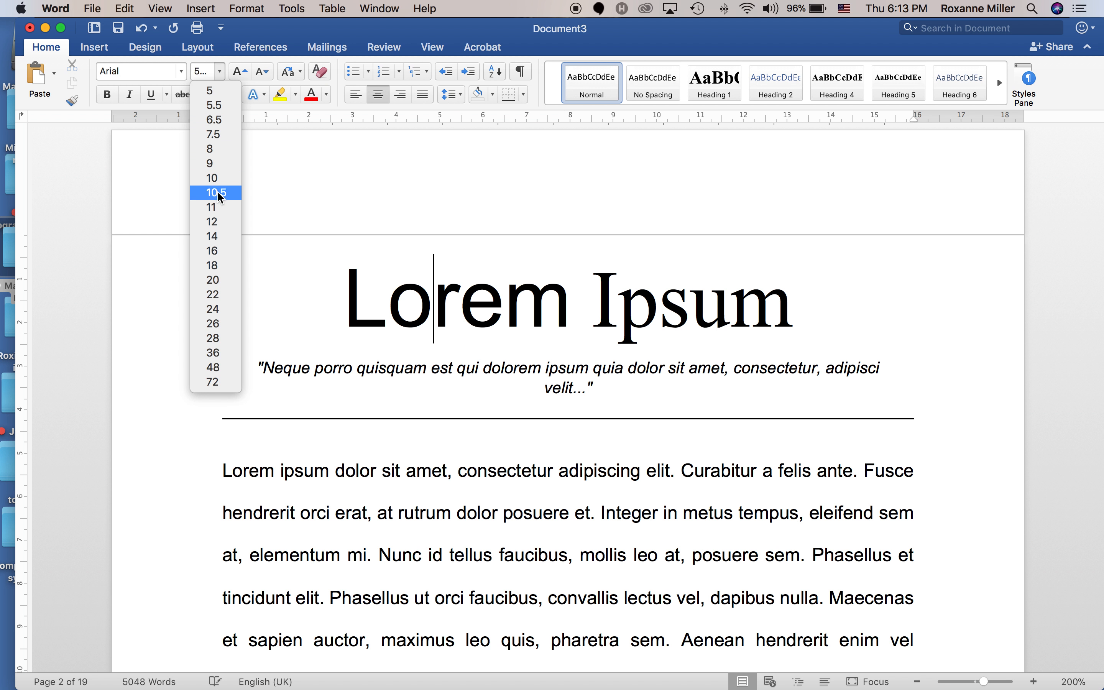
click(214, 222)
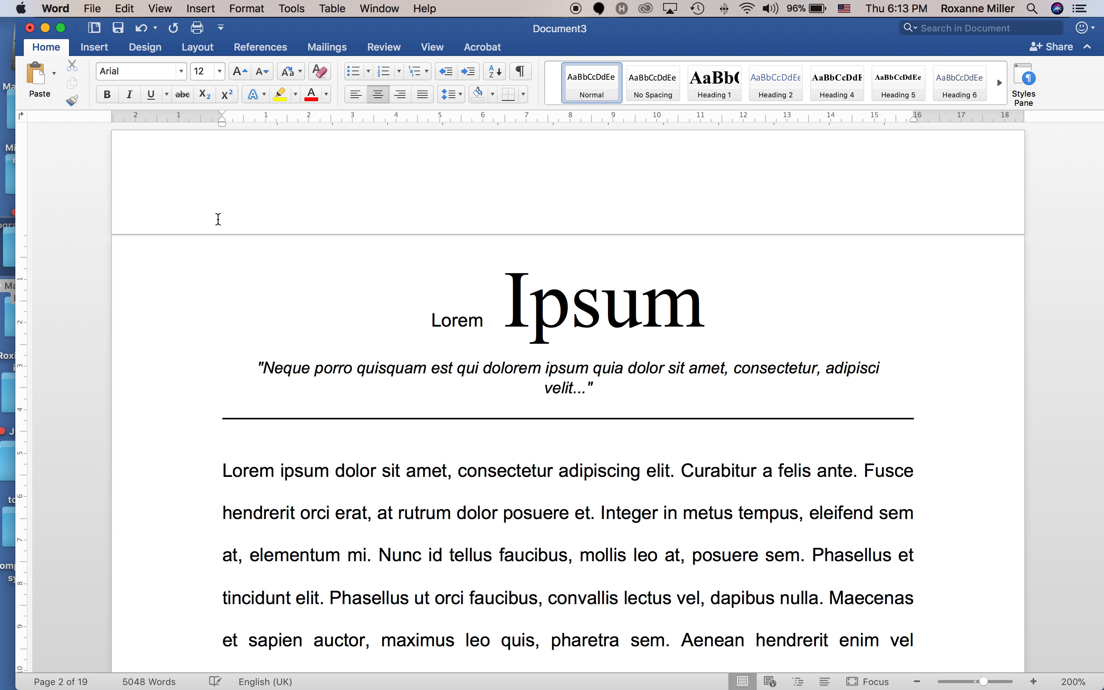
click(135, 31)
Set the empty top line of the blank first page to Arial Regular, 12 pt.
click(423, 176)
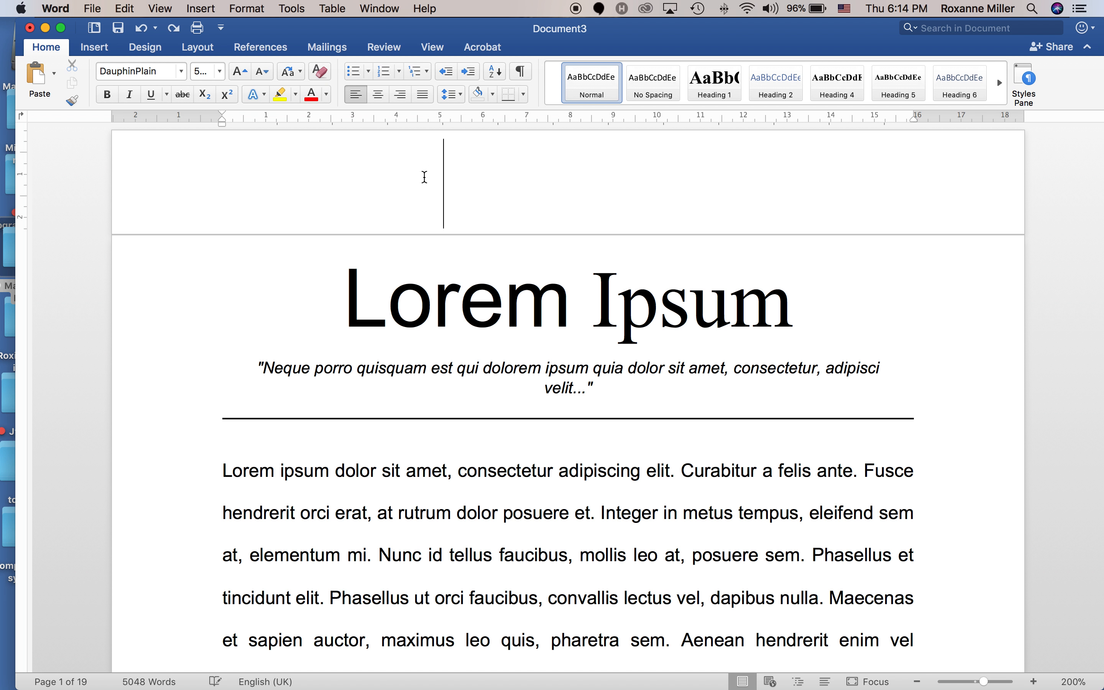
click(181, 71)
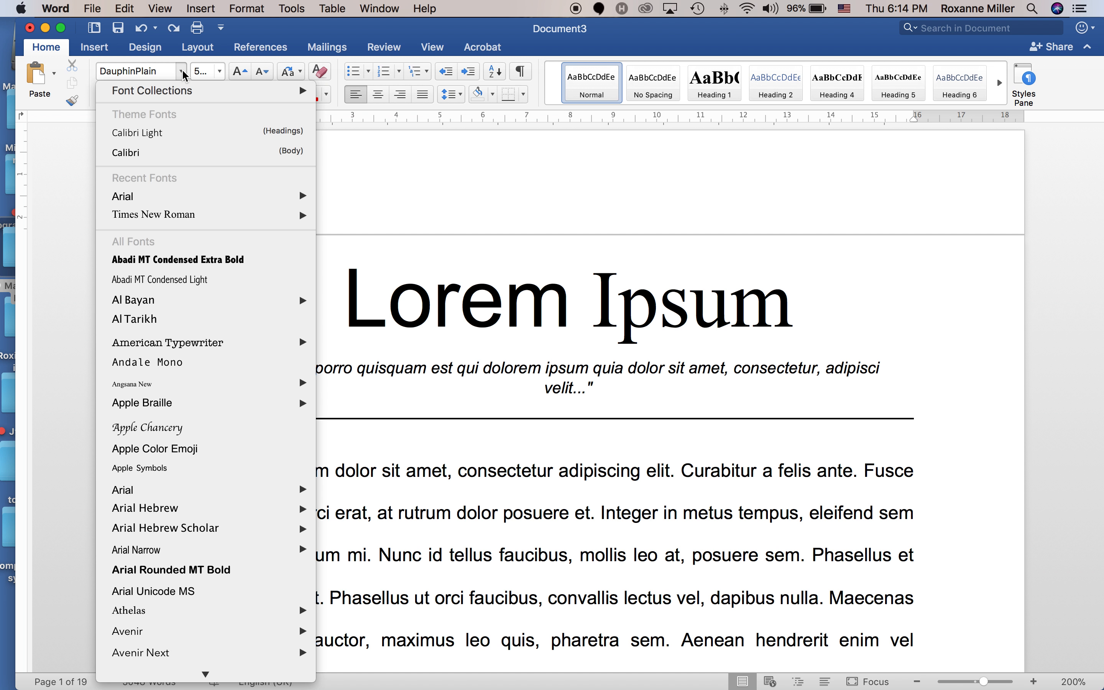
mouse_move(161, 199)
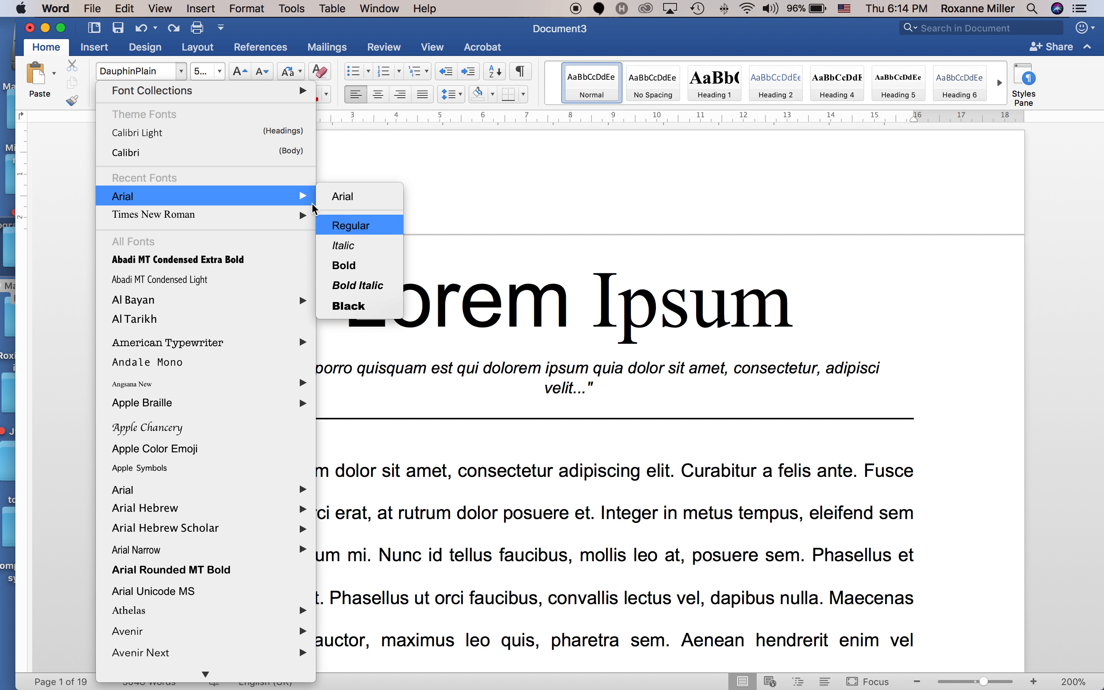
click(349, 226)
click(218, 73)
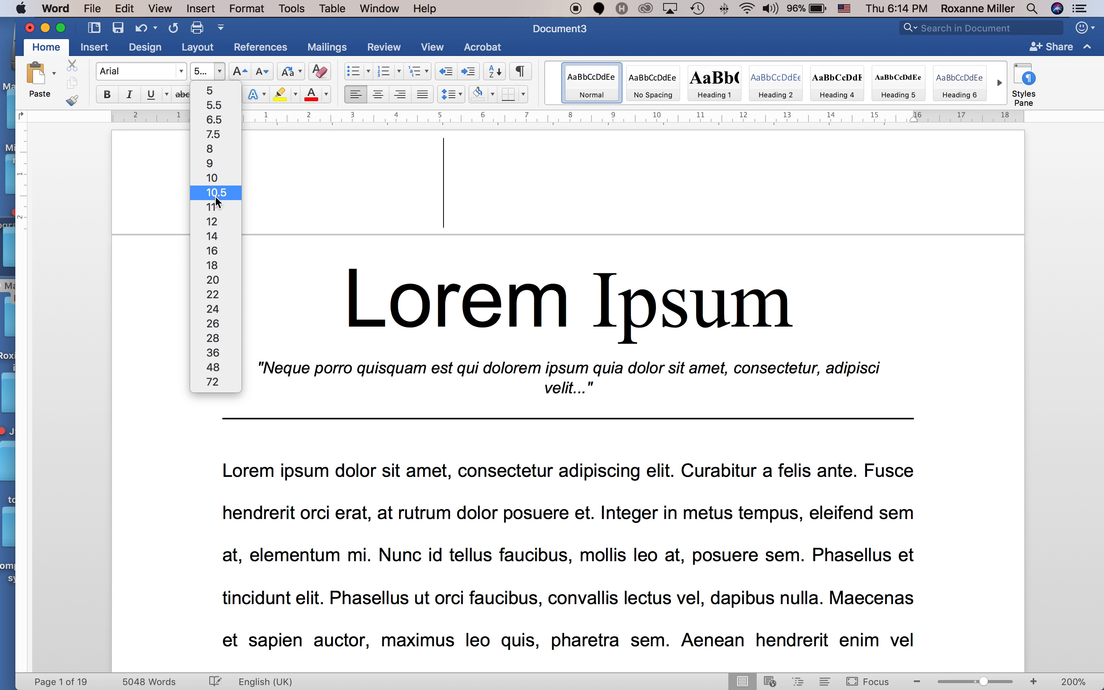
click(211, 217)
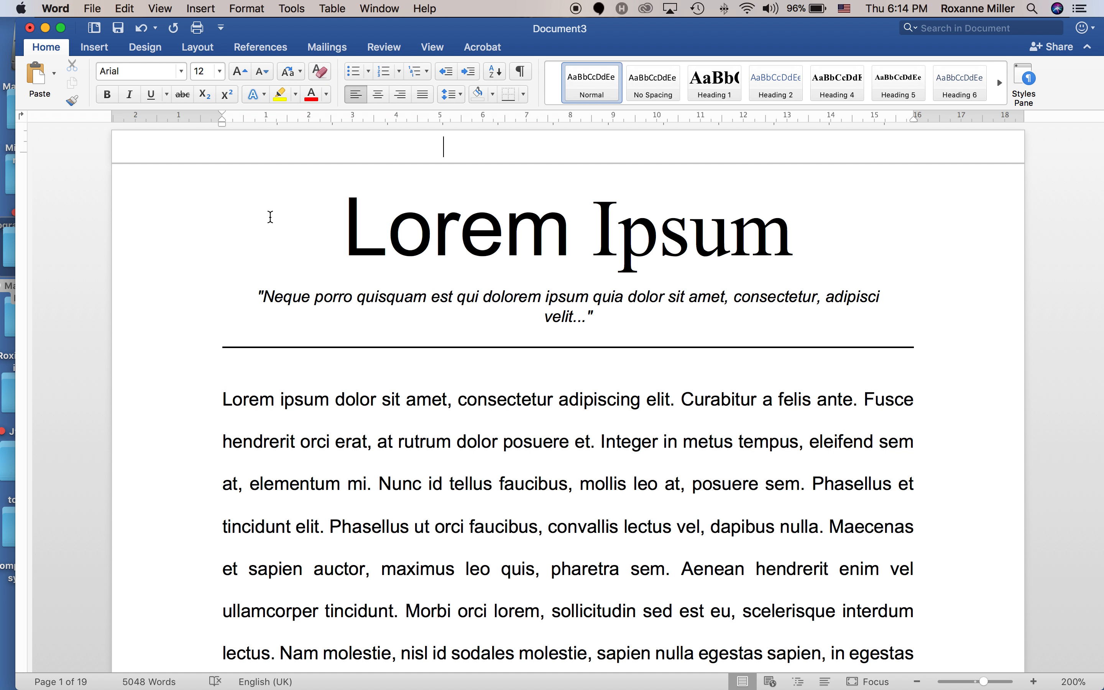
Copy the Lorem Ipsum title and paste it at the top, then undo the paste.
click(198, 228)
key(super+c)
click(468, 152)
key(super+v)
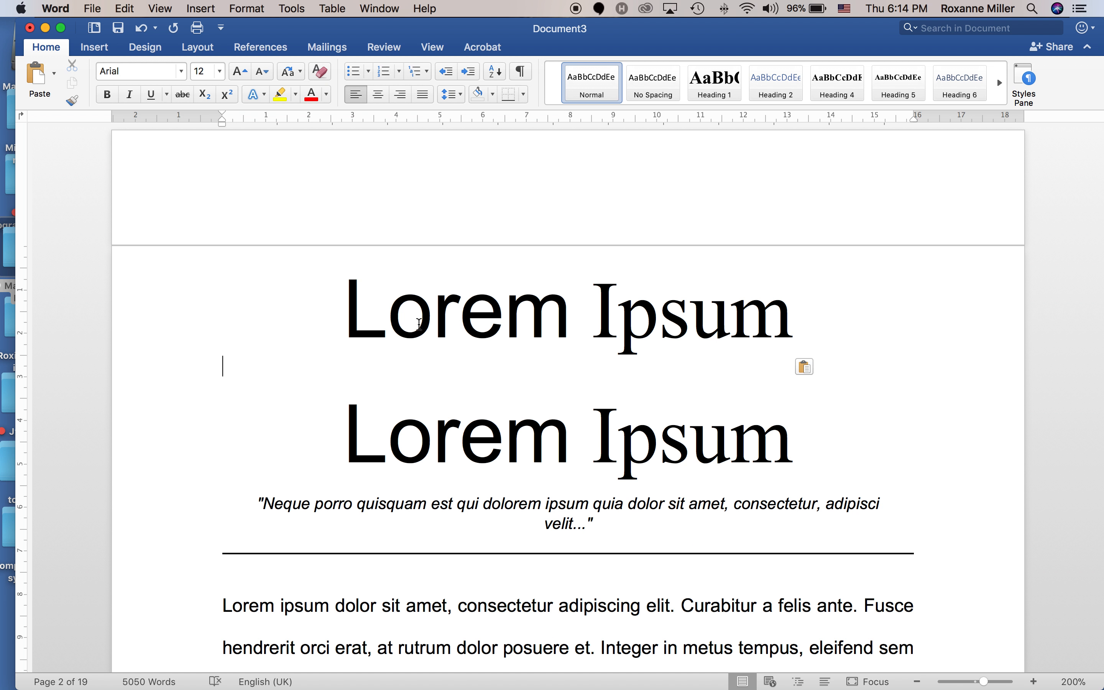
click(142, 28)
Paste the title onto the blank first page and delete the extra title line on page 2.
click(144, 47)
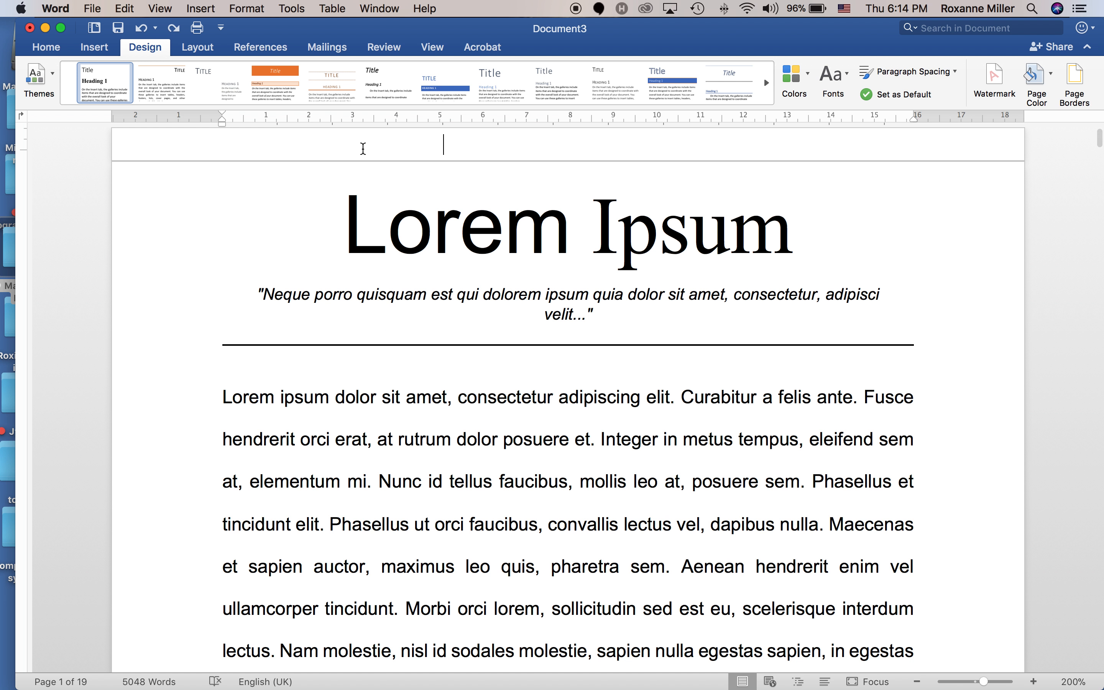
text(L)
key(BackSpace)
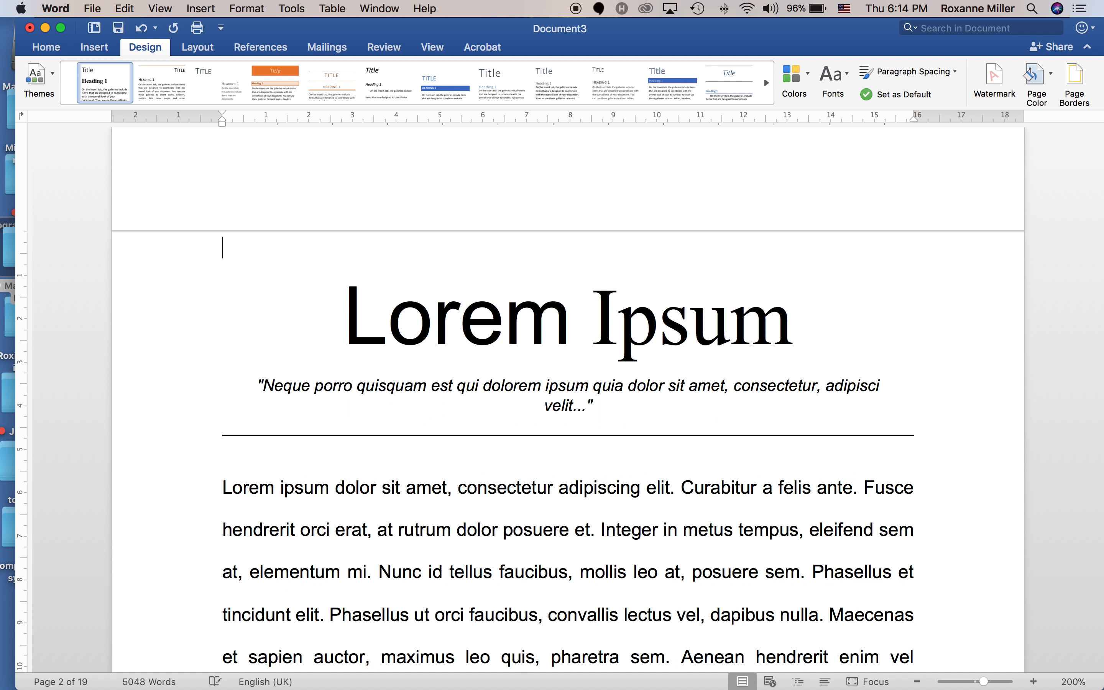
key(Return)
click(461, 217)
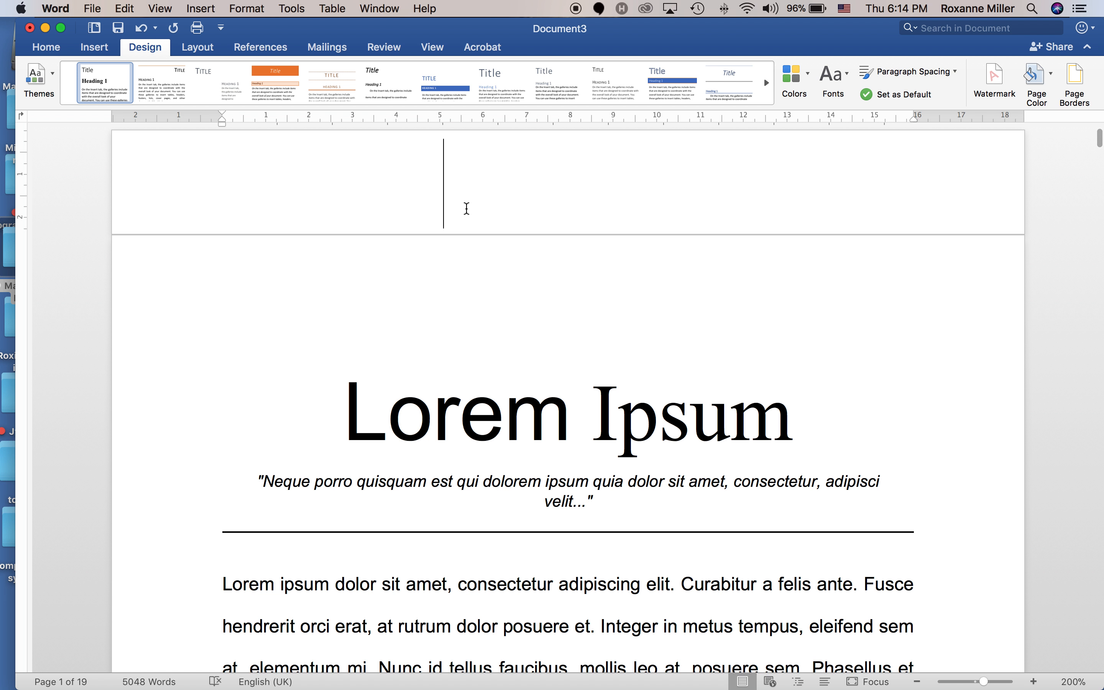
key(super+v)
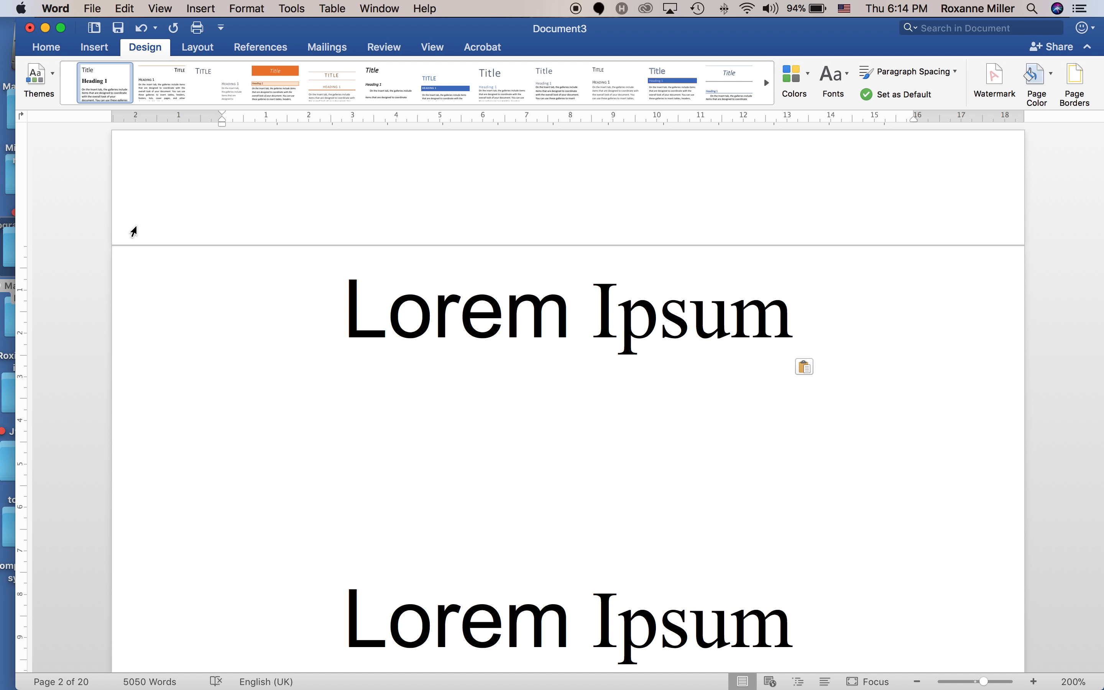
click(127, 256)
key(BackSpace)
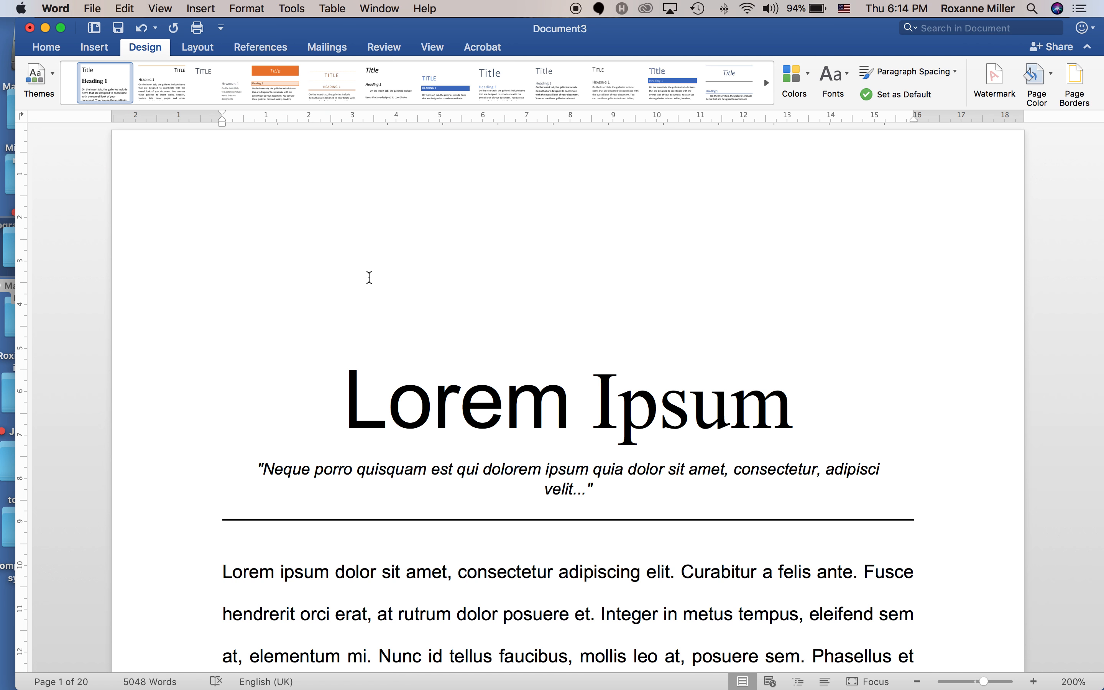
Paste the title copy at the top and add a page break before the original title.
click(338, 332)
key(BackSpace)
key(BackSpace)
key(BackSpace)
key(BackSpace)
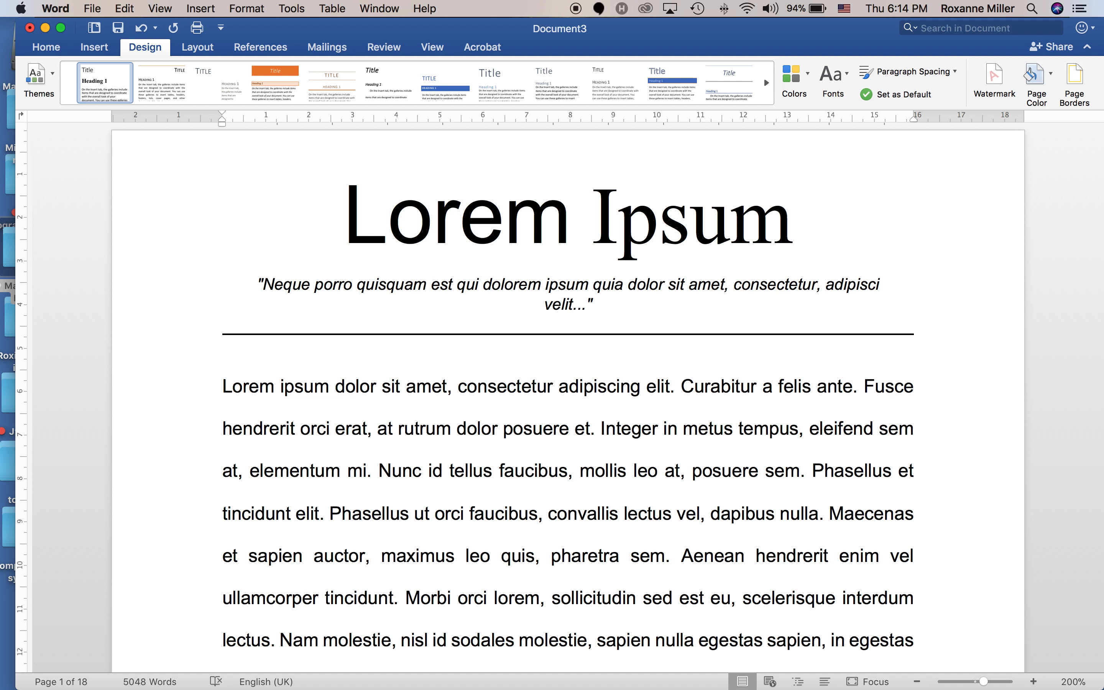
key(super+v)
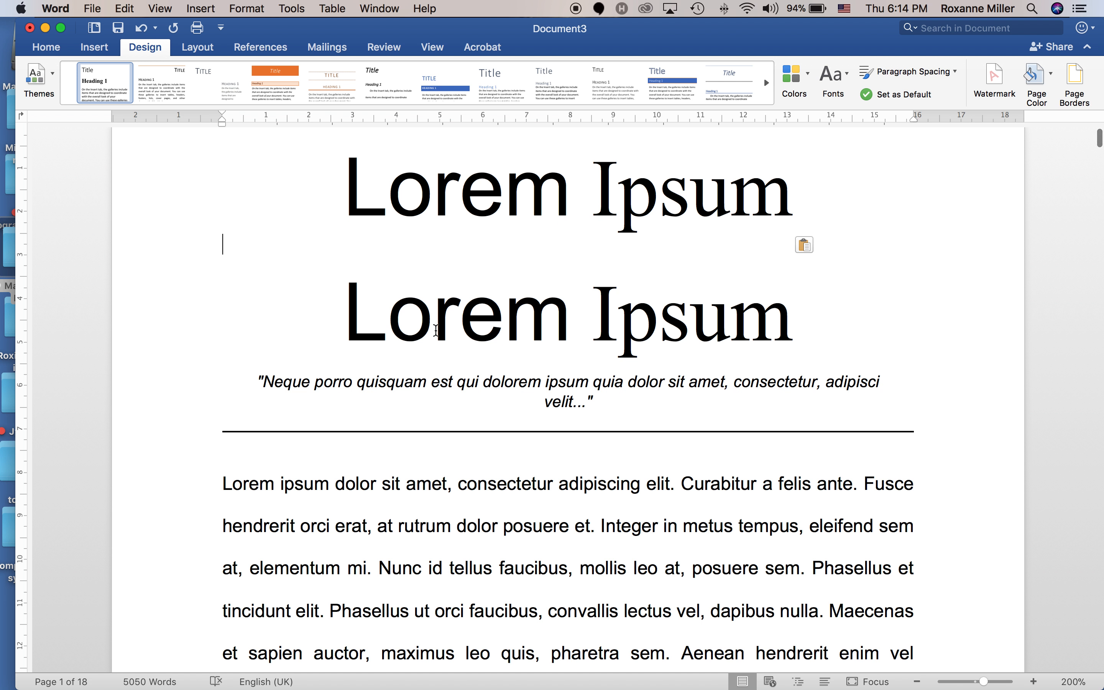
key(super+Return)
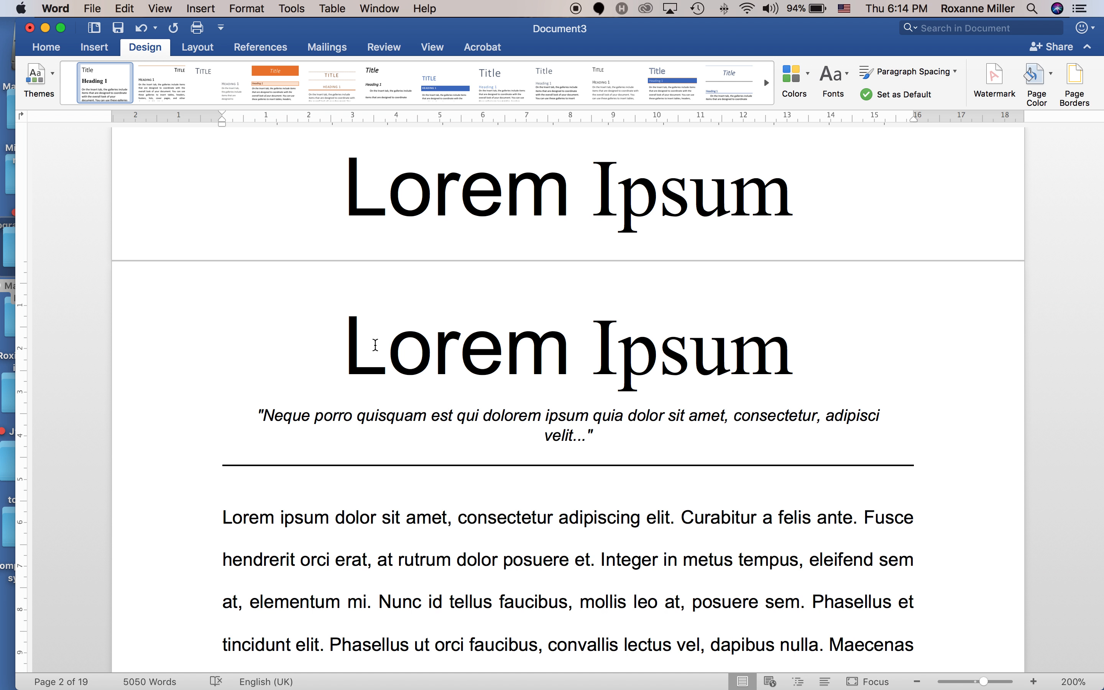
click(177, 201)
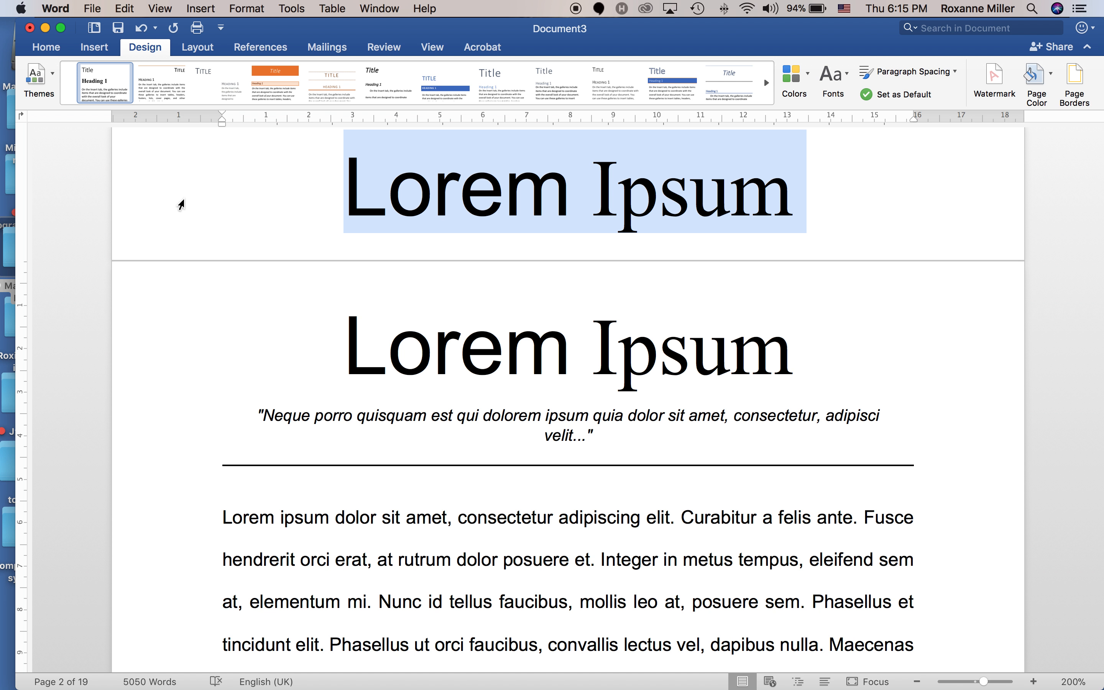
Set the title-page copy of the title to 12 pt Arial.
click(54, 48)
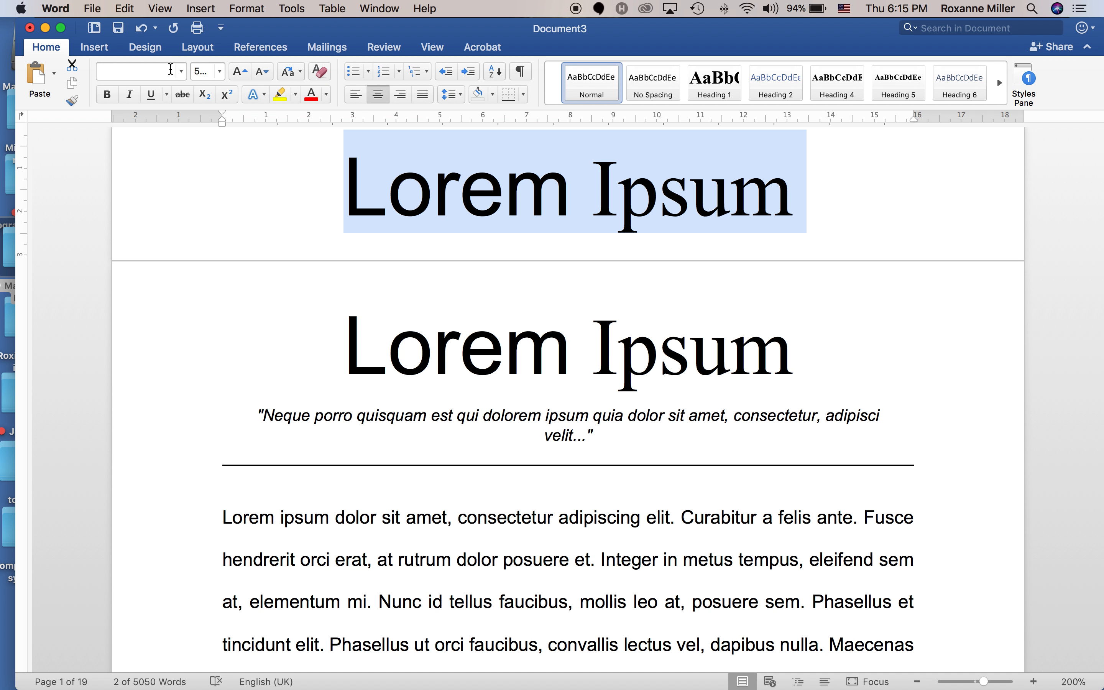
click(181, 71)
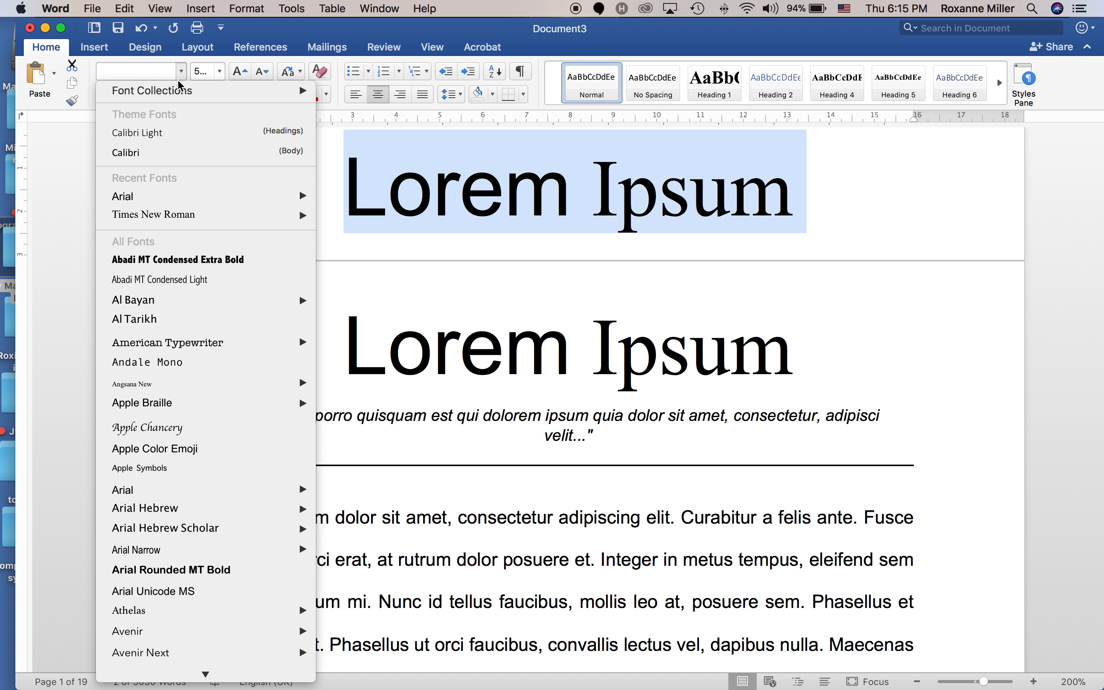
click(153, 201)
click(220, 72)
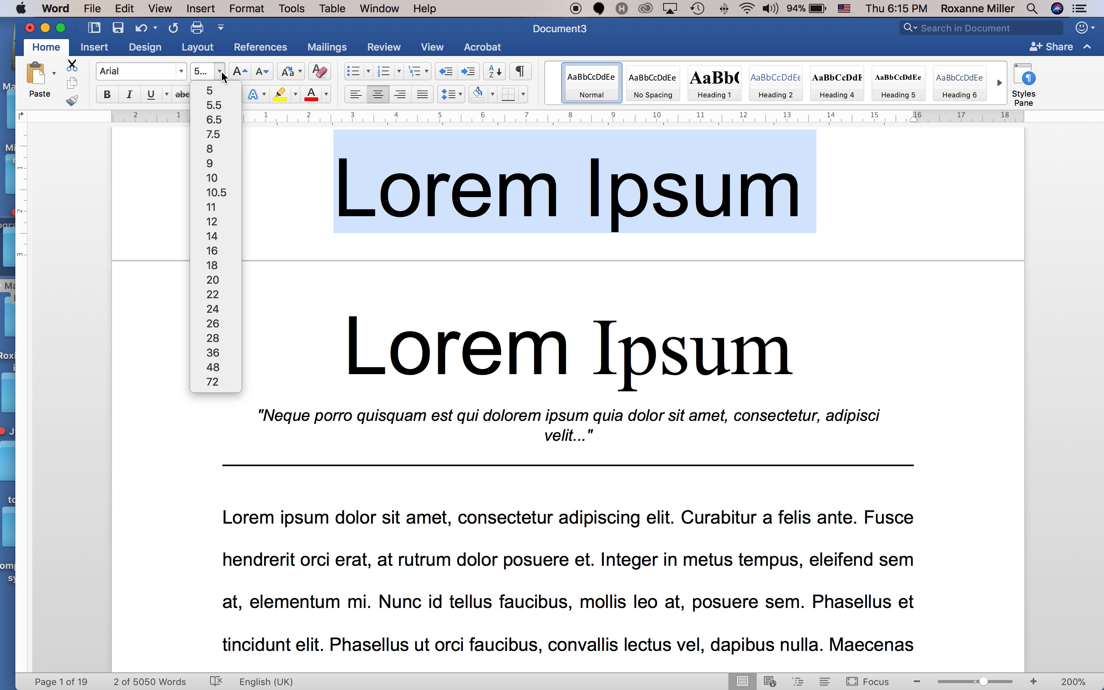
click(222, 224)
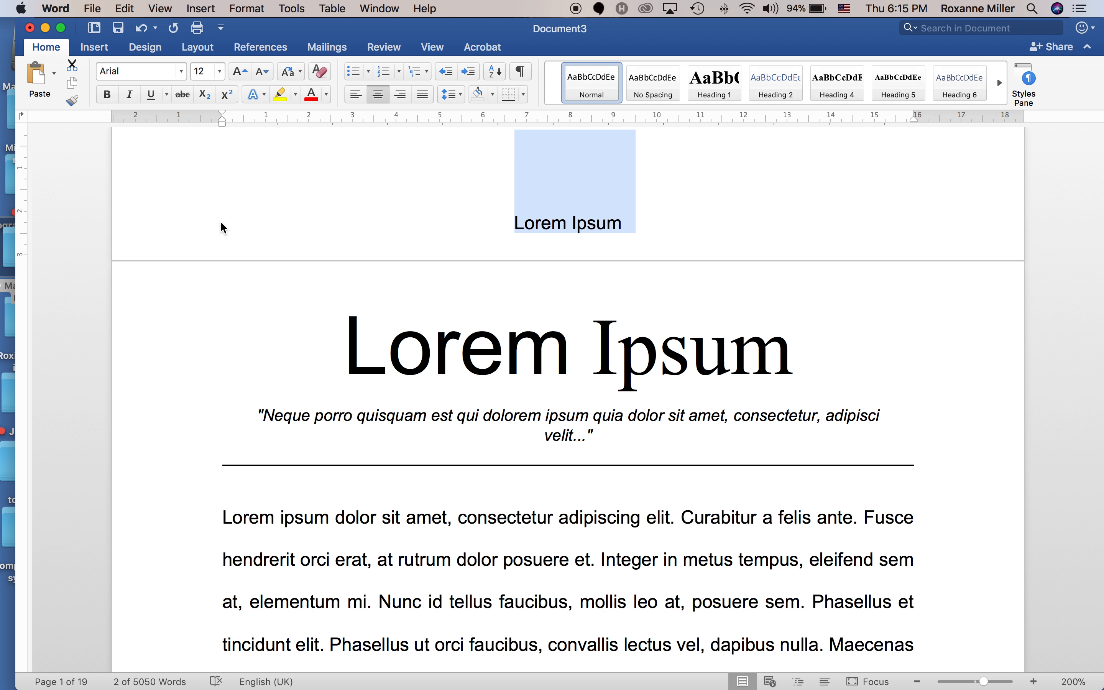
click(626, 222)
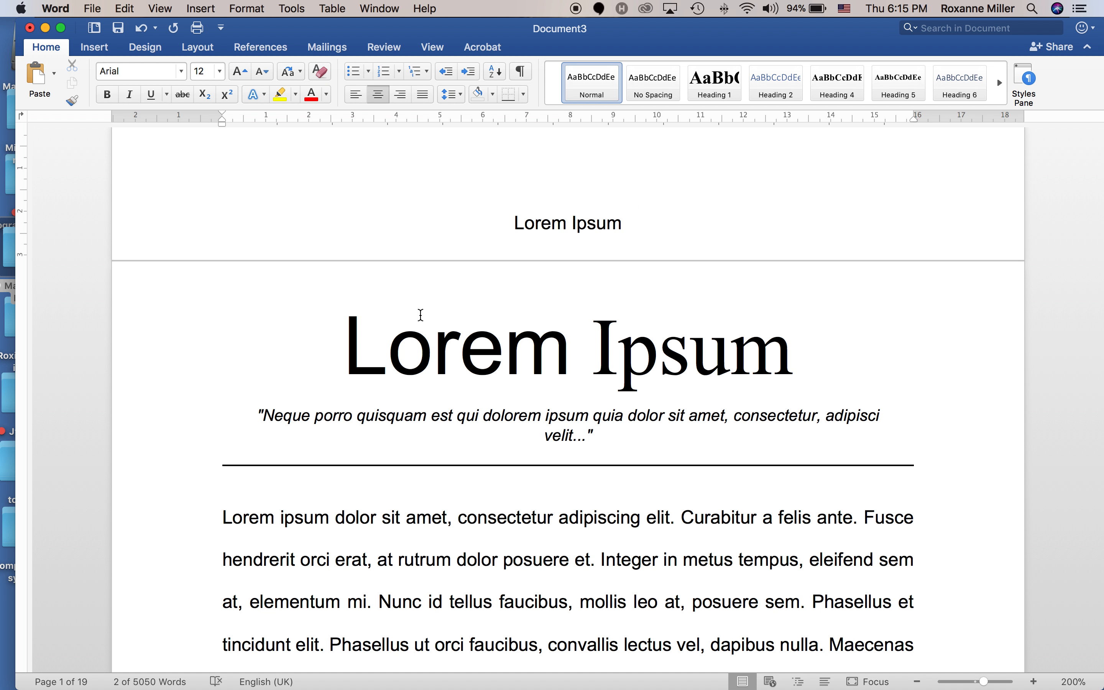
Set the original title atop page 2 to 12 pt Arial.
click(165, 349)
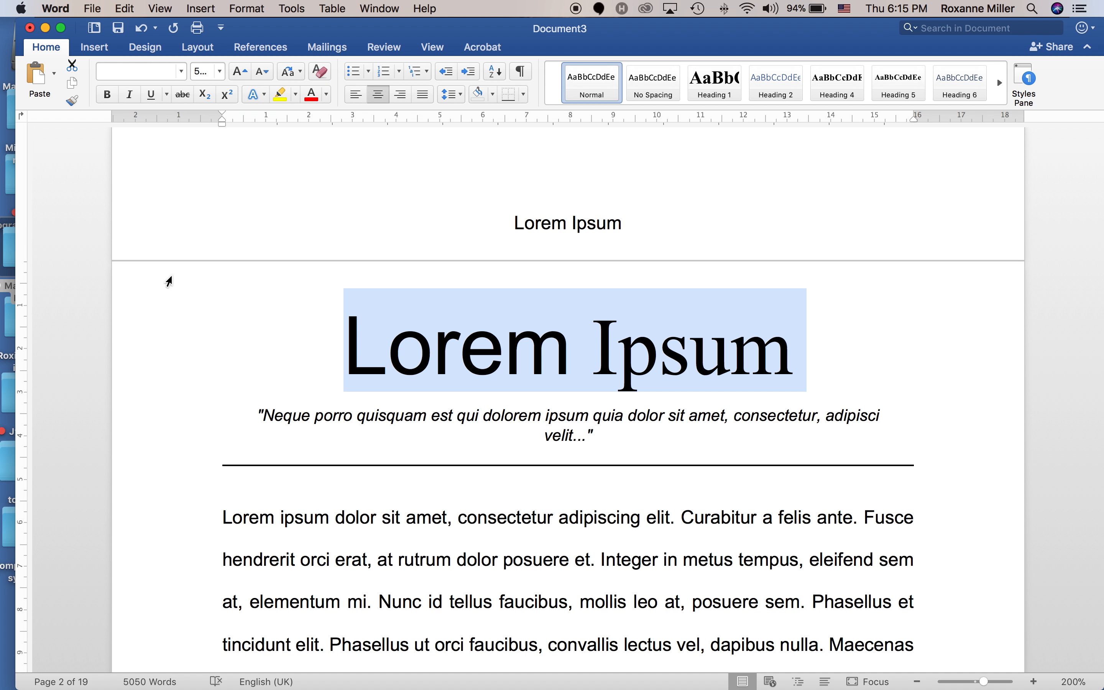
click(182, 73)
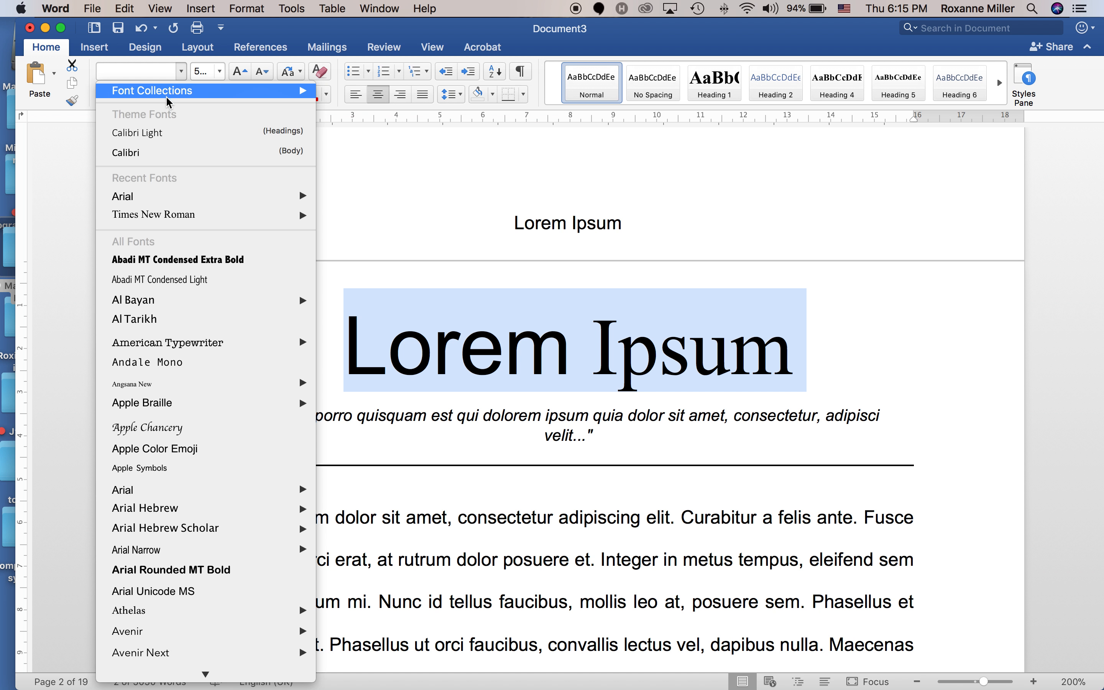
click(153, 195)
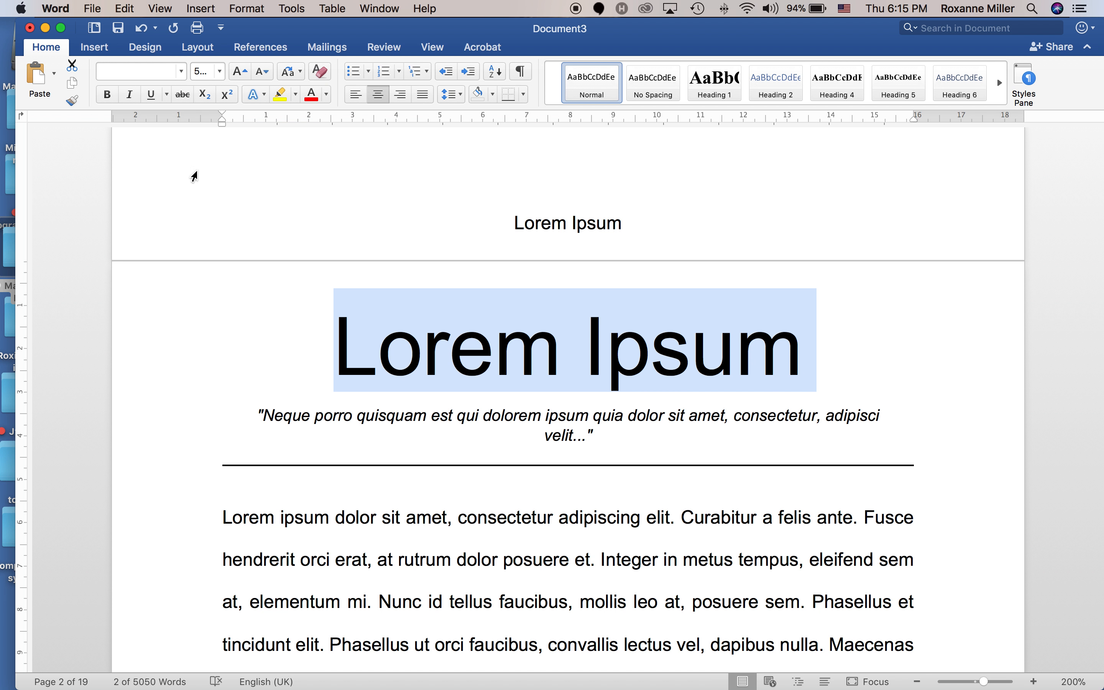
click(220, 71)
click(213, 222)
click(593, 317)
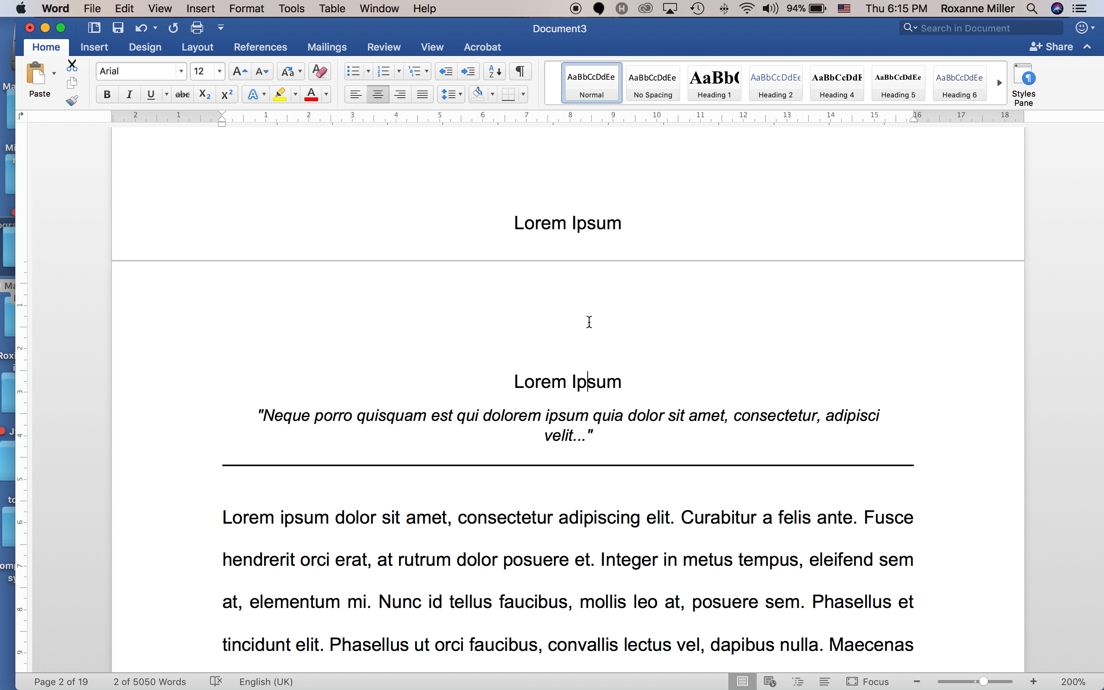
click(499, 329)
click(636, 223)
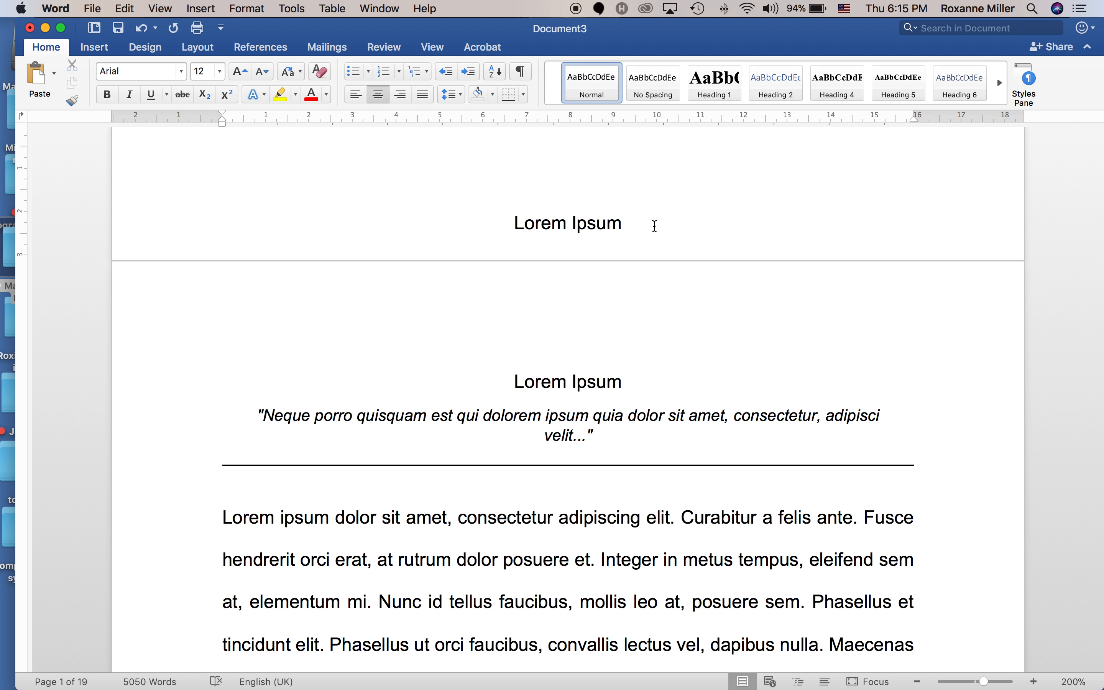
Add blank spacing lines below the title on the title page.
click(509, 379)
key(Return)
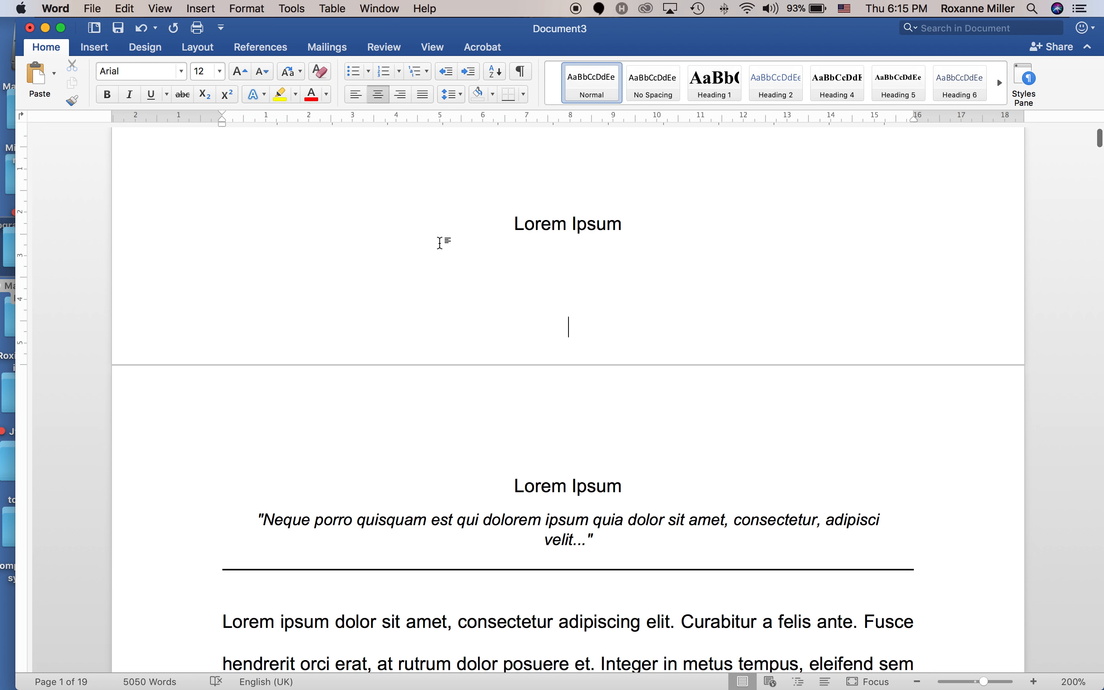
click(637, 227)
click(640, 278)
key(BackSpace)
key(BackSpace)
key(Return)
key(Return)
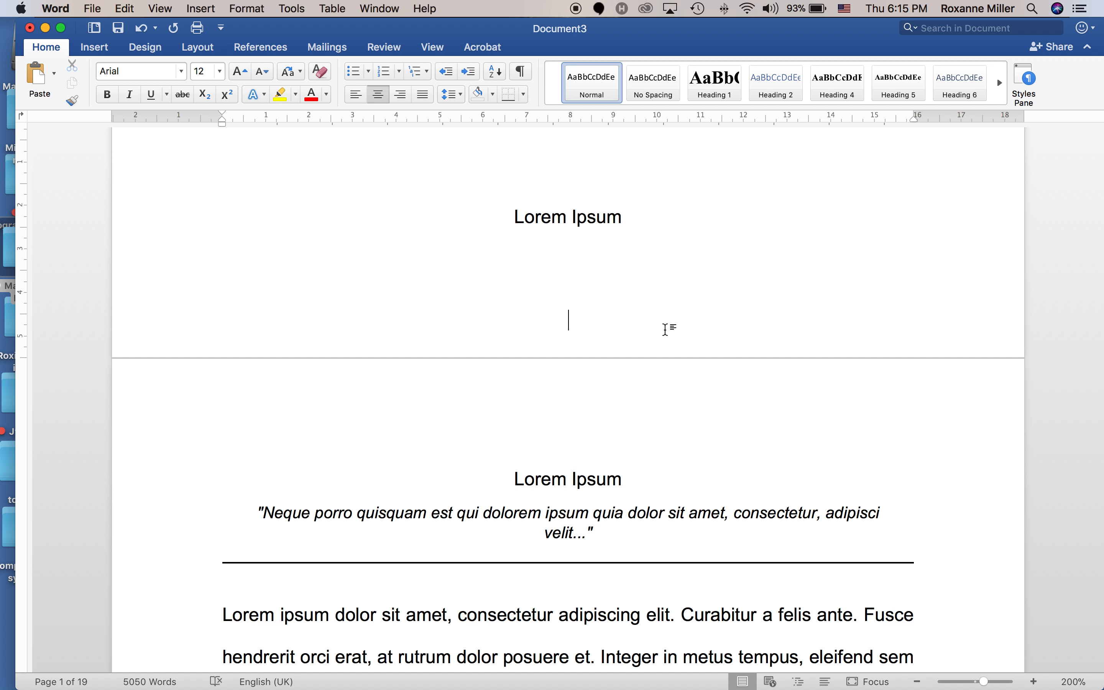
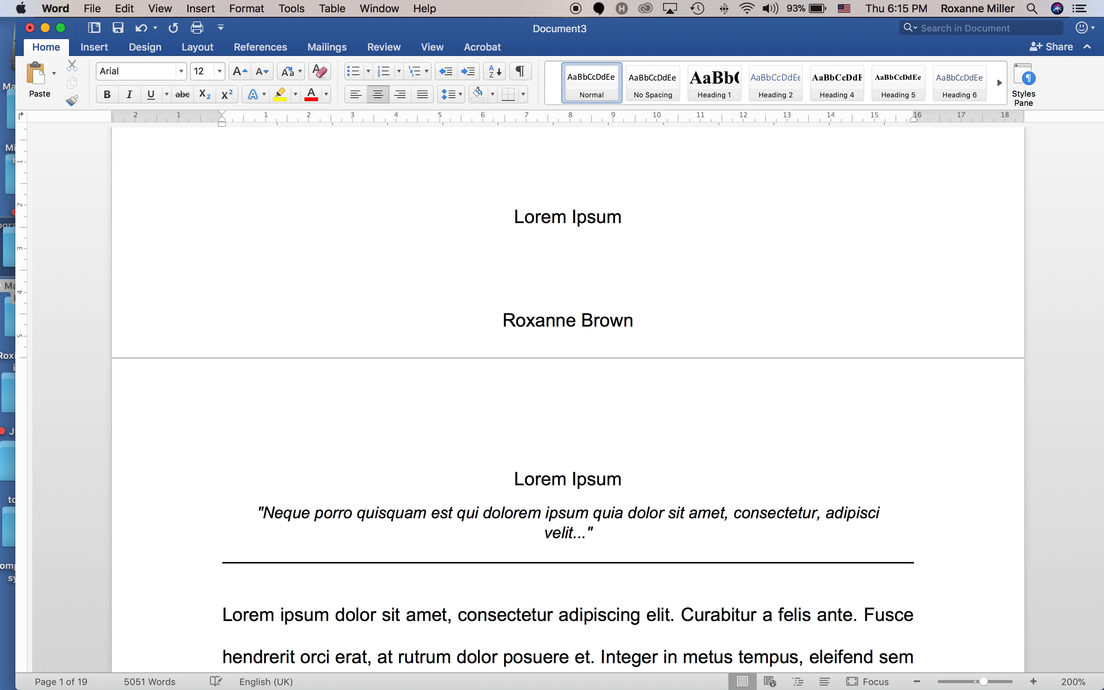
Enter the first author's full name, then the second author's name on the next line.
key(Return)
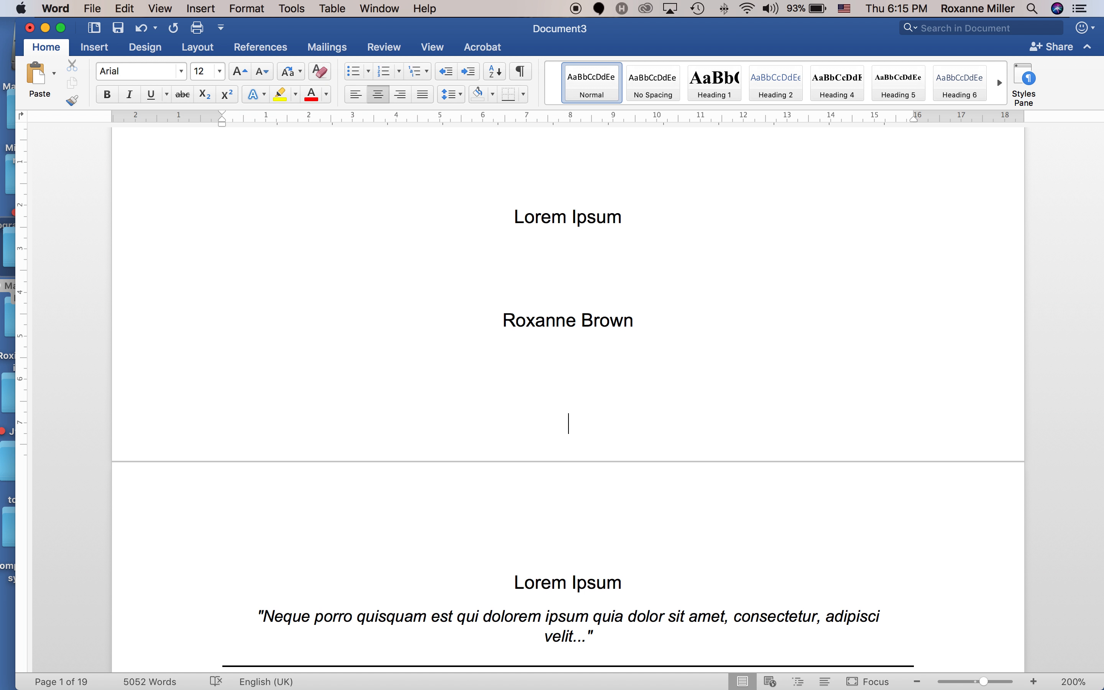
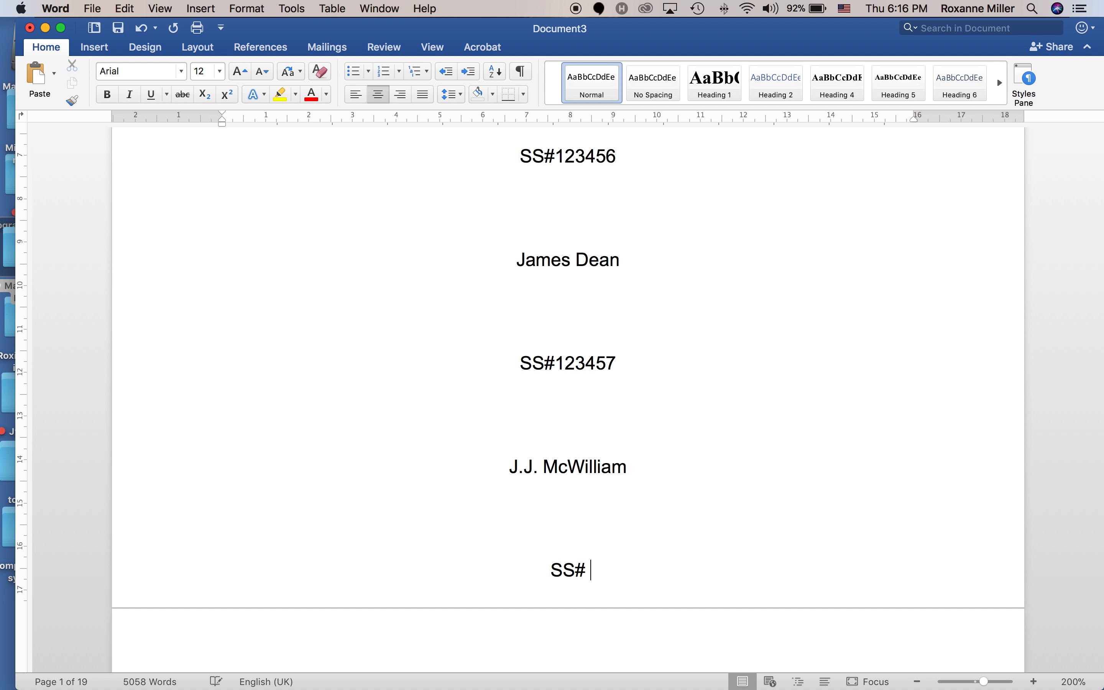
Complete the final centred line with the last author's SS# number.
text(123458)
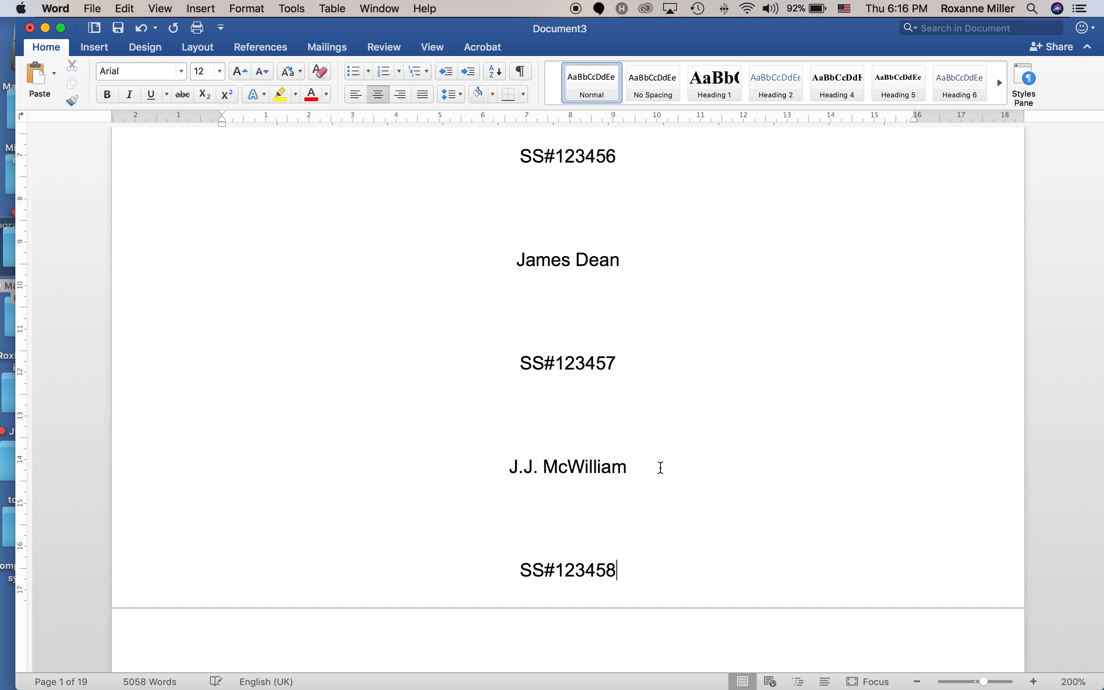
scroll(652, 465, up, 6)
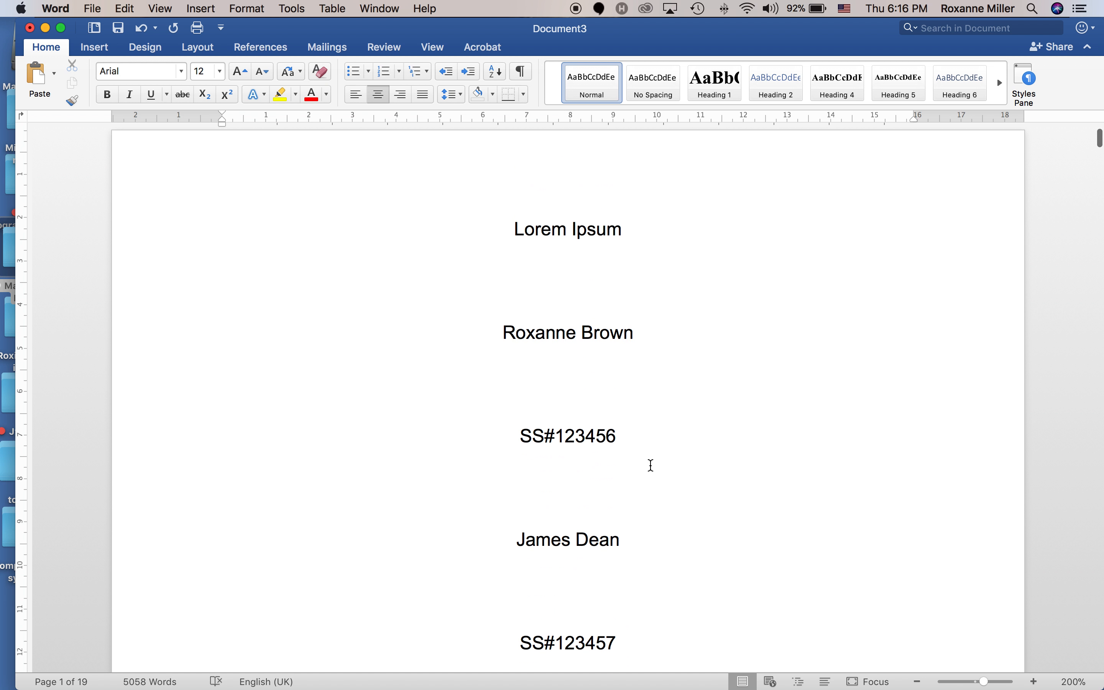
Set the author name and ID lines to Body Text outline level with double line spacing.
drag(426, 338, 713, 502)
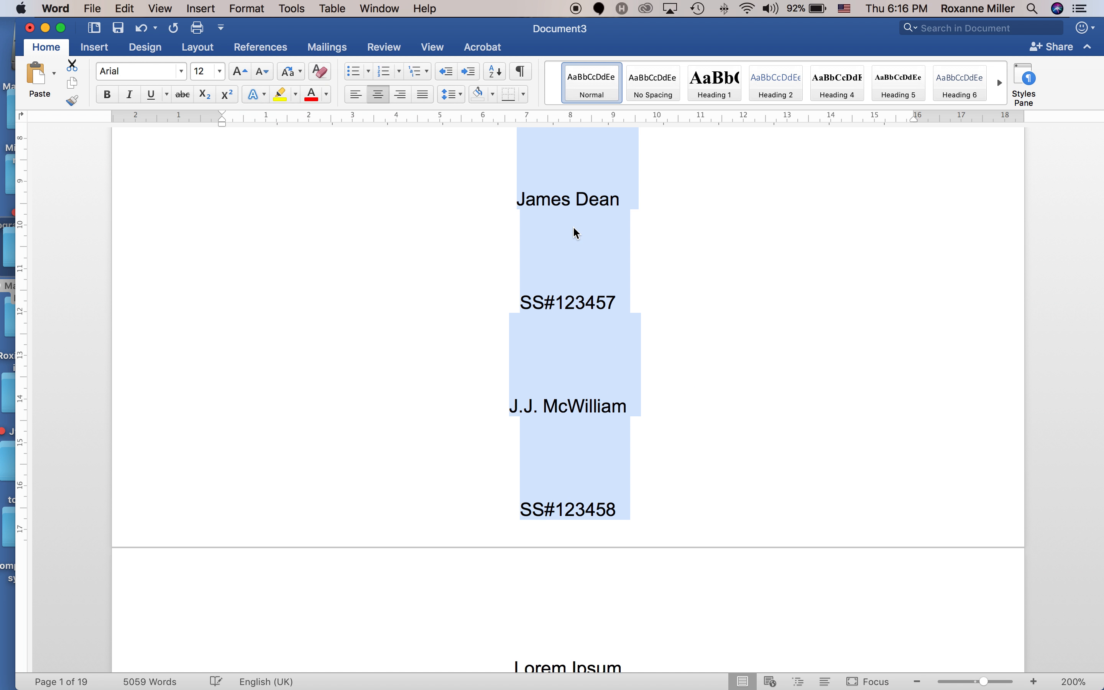
right_click(575, 240)
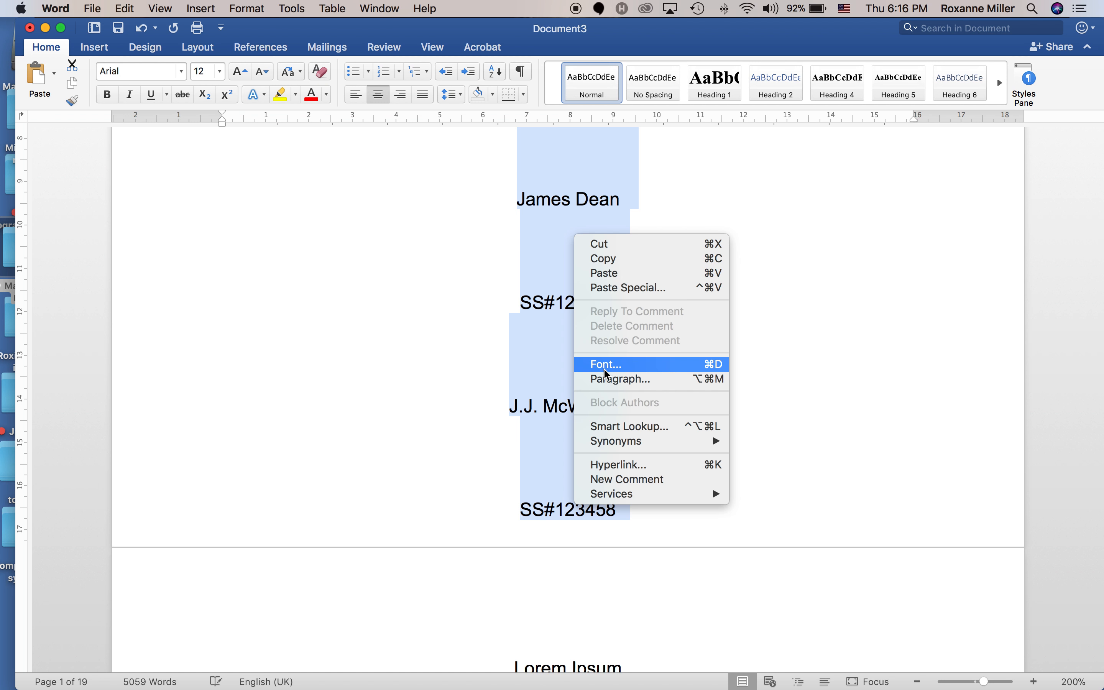
click(610, 378)
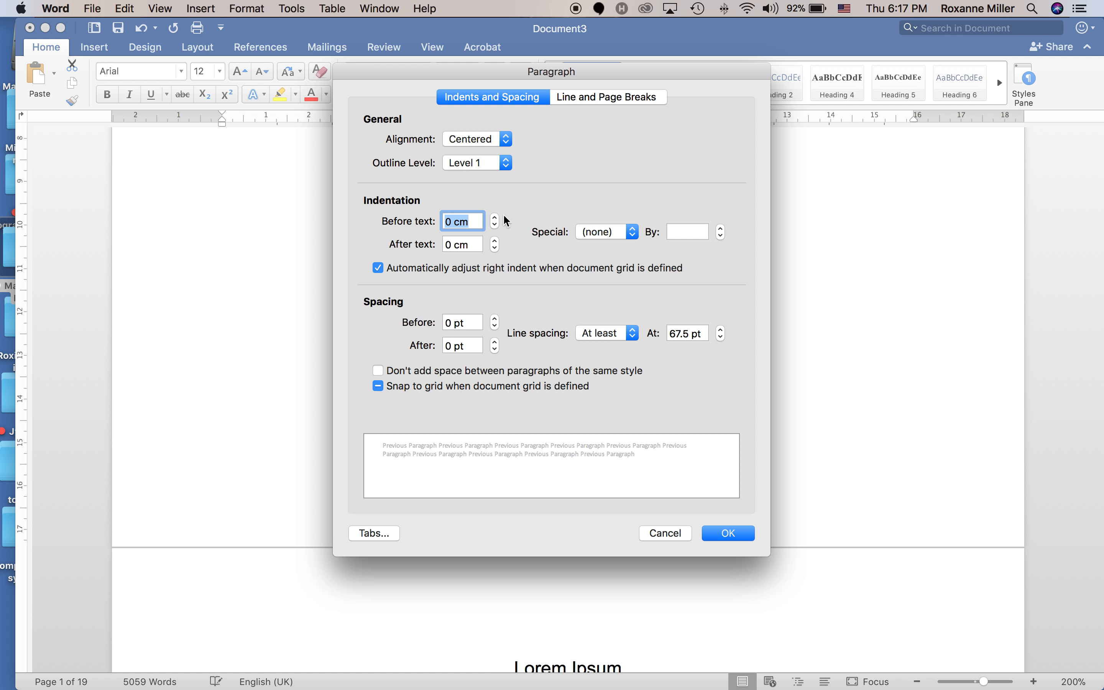
click(484, 163)
click(484, 152)
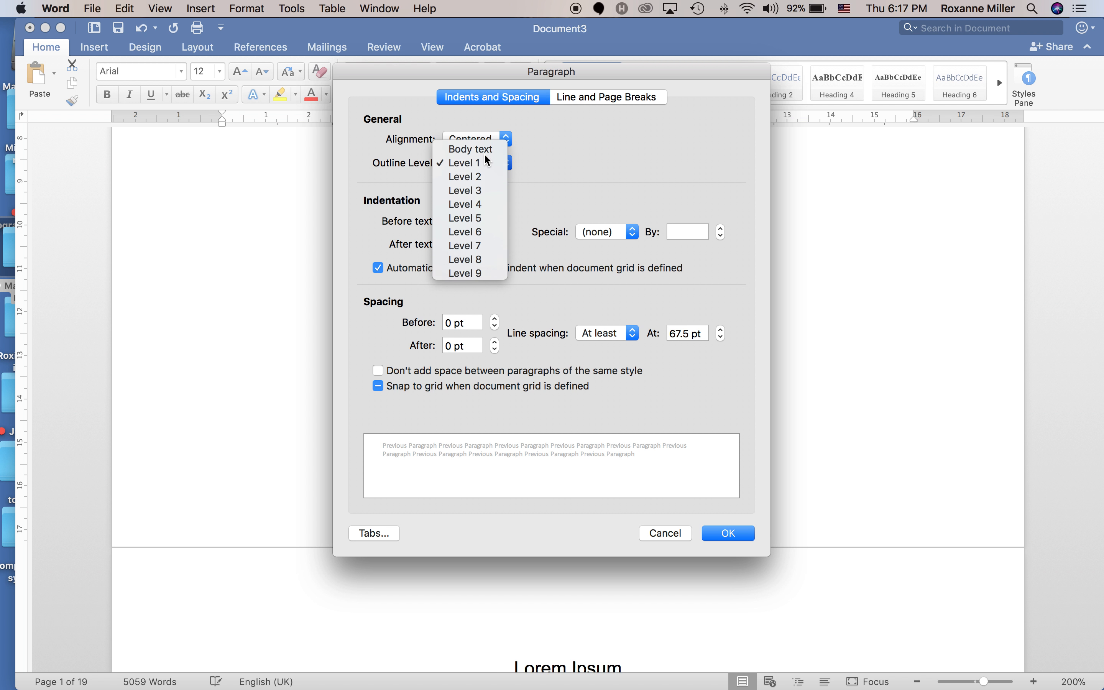
click(614, 338)
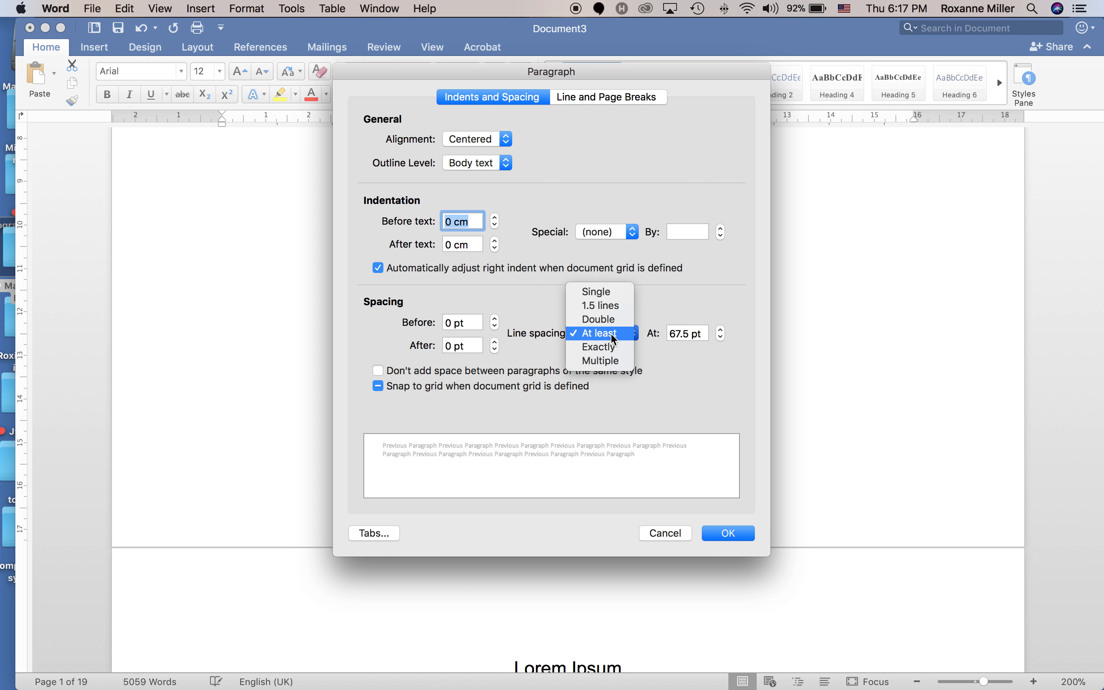
click(609, 322)
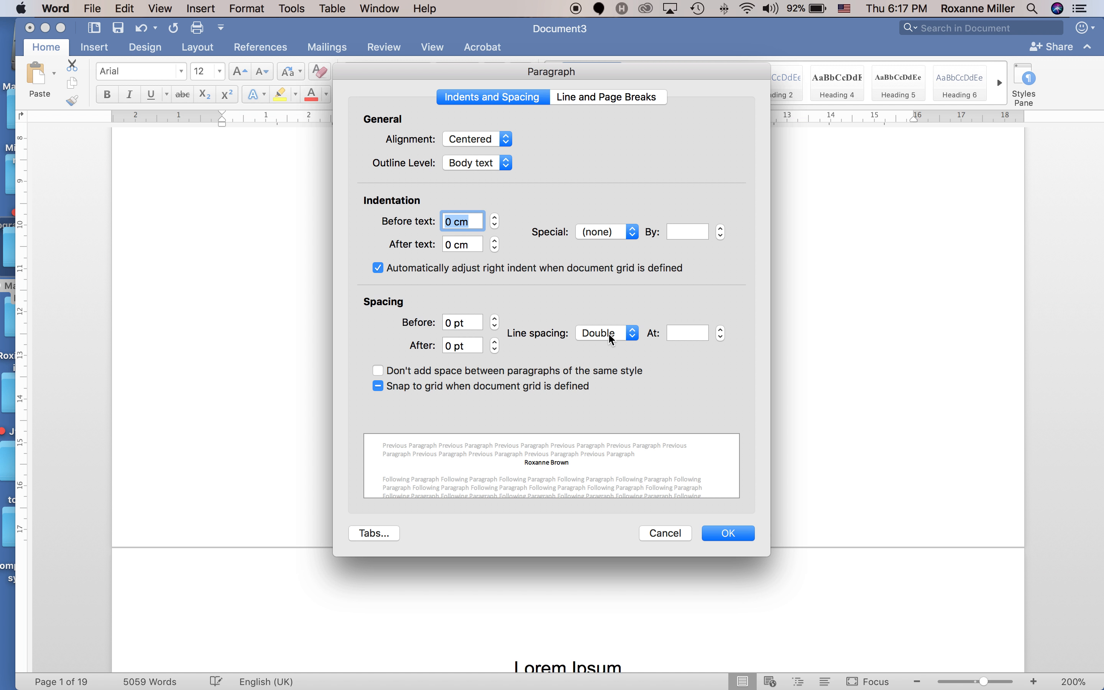
click(727, 533)
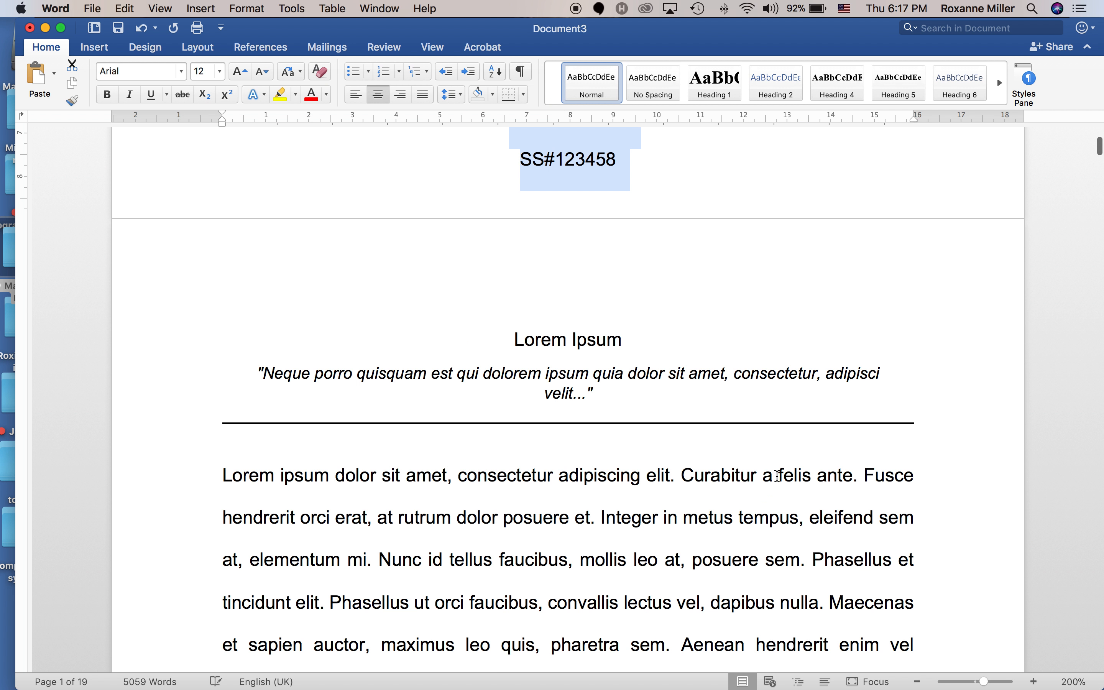
Add a blank line after the Lorem Ipsum title and make it double-spaced Body Text.
scroll(776, 466, up, 5)
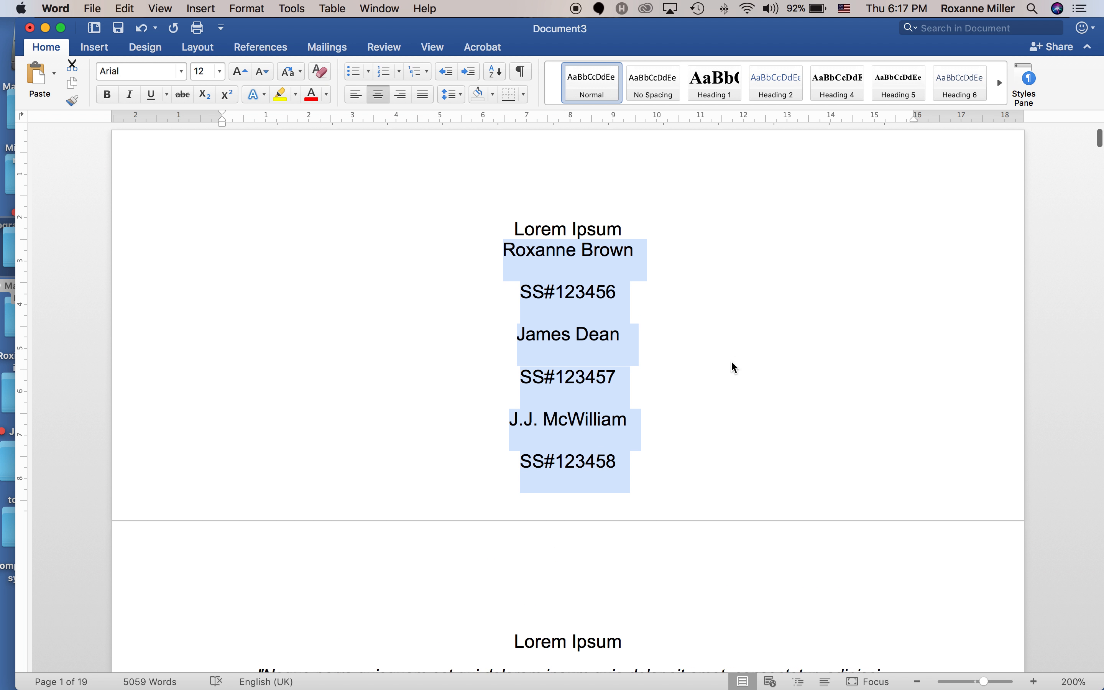
click(638, 225)
key(Return)
key(Return)
key(Return)
key(Return)
key(Return)
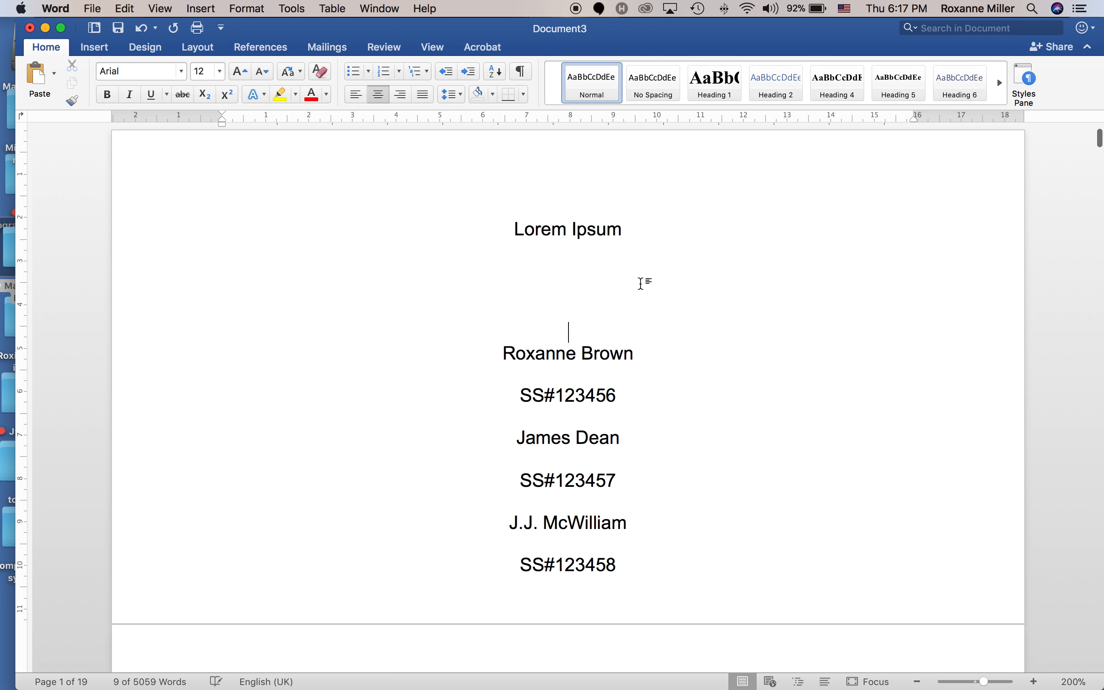
drag(499, 227, 616, 314)
right_click(577, 277)
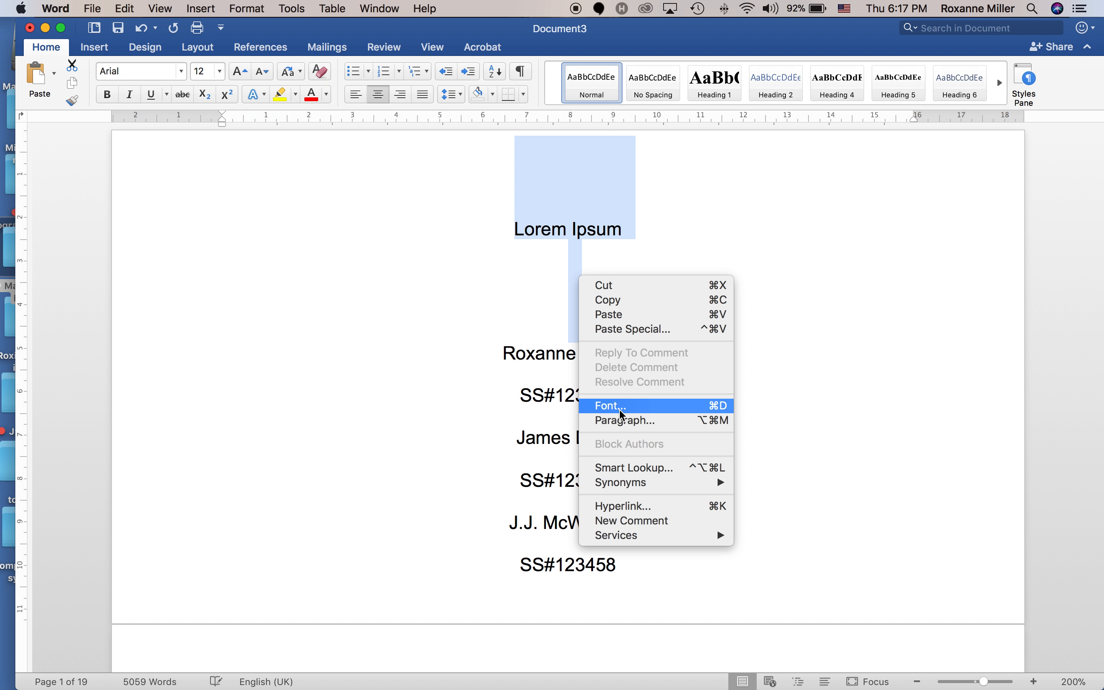
click(622, 424)
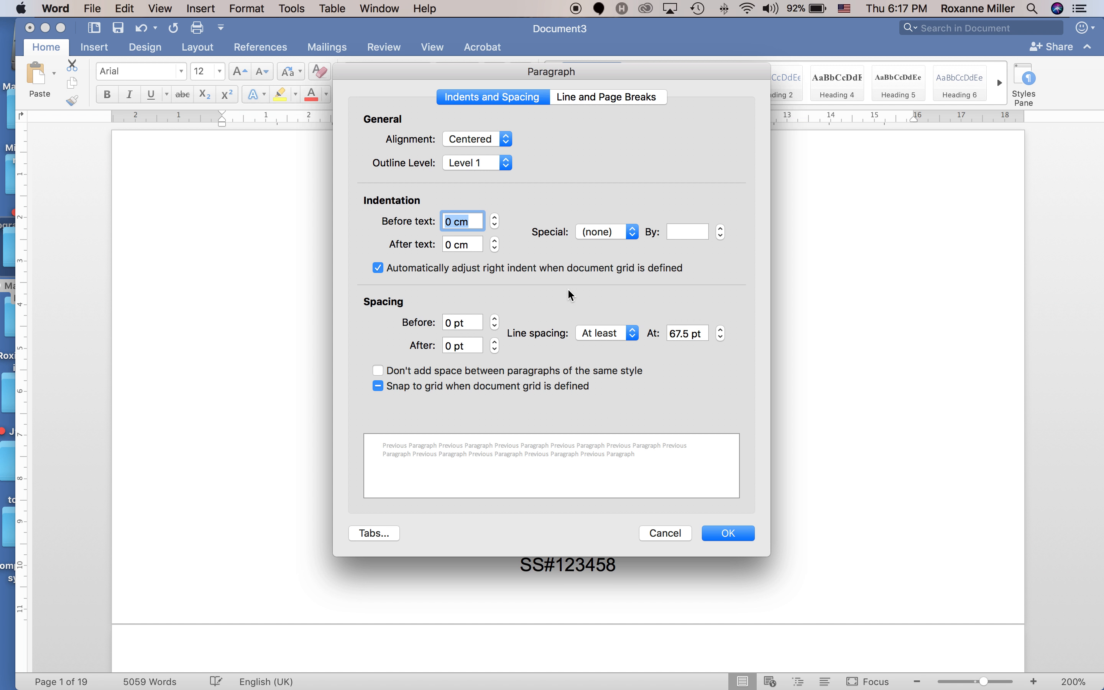
click(504, 170)
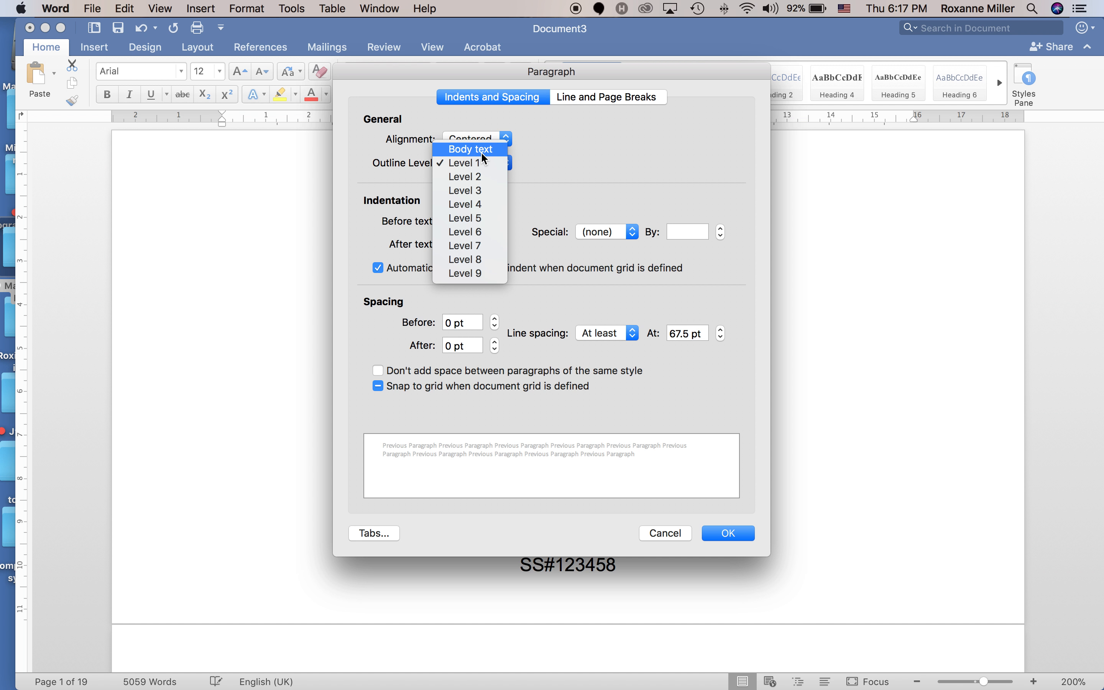
click(482, 153)
click(606, 334)
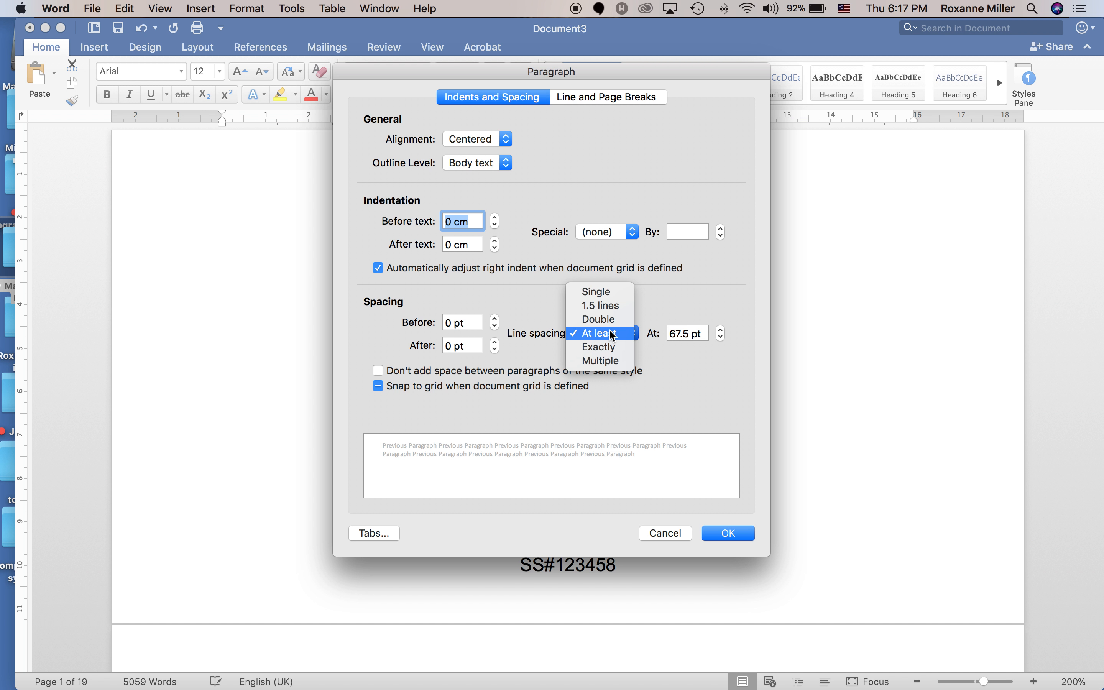
click(609, 320)
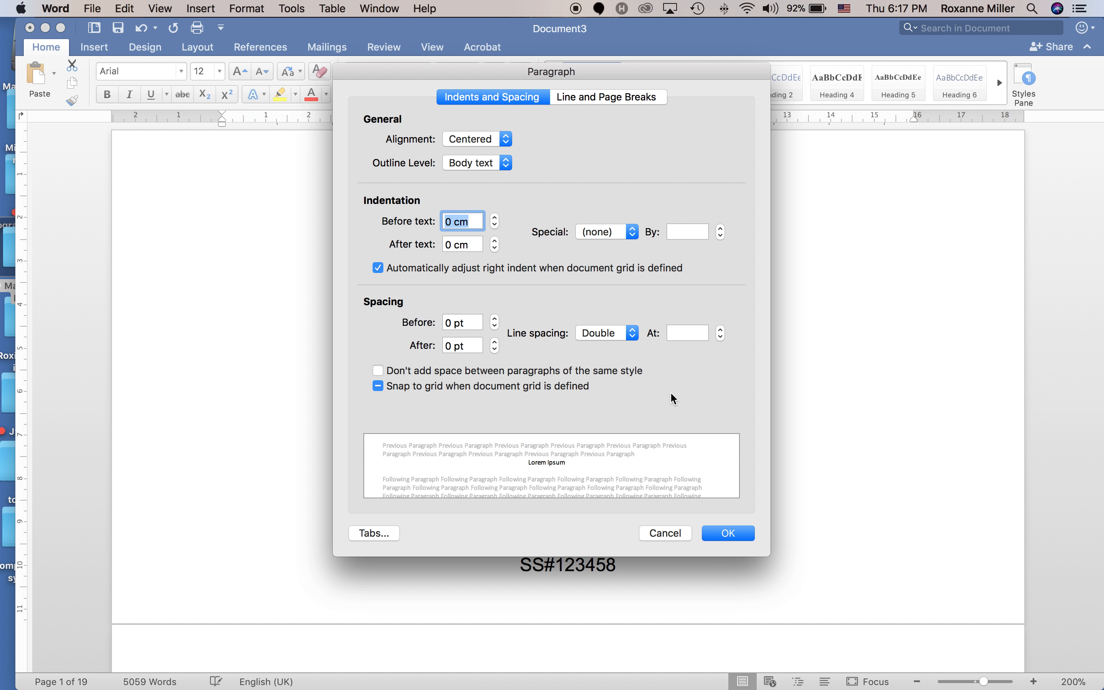
click(723, 534)
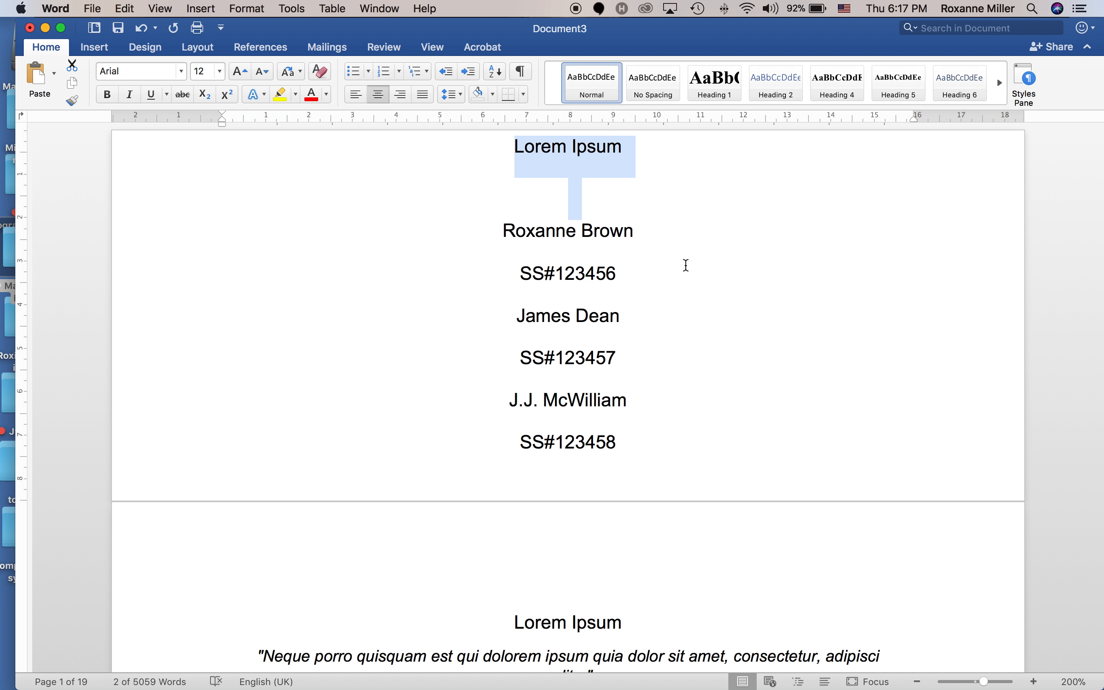
Single-space the first author's name and ID lines and add a blank line after them.
click(676, 242)
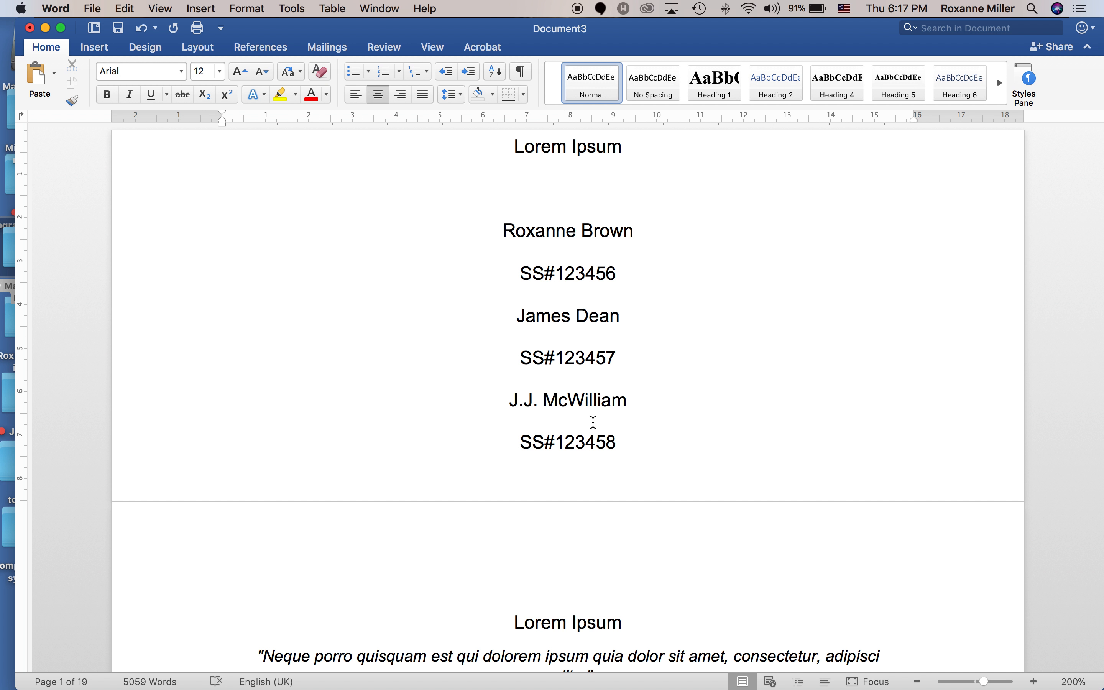
drag(475, 227, 622, 271)
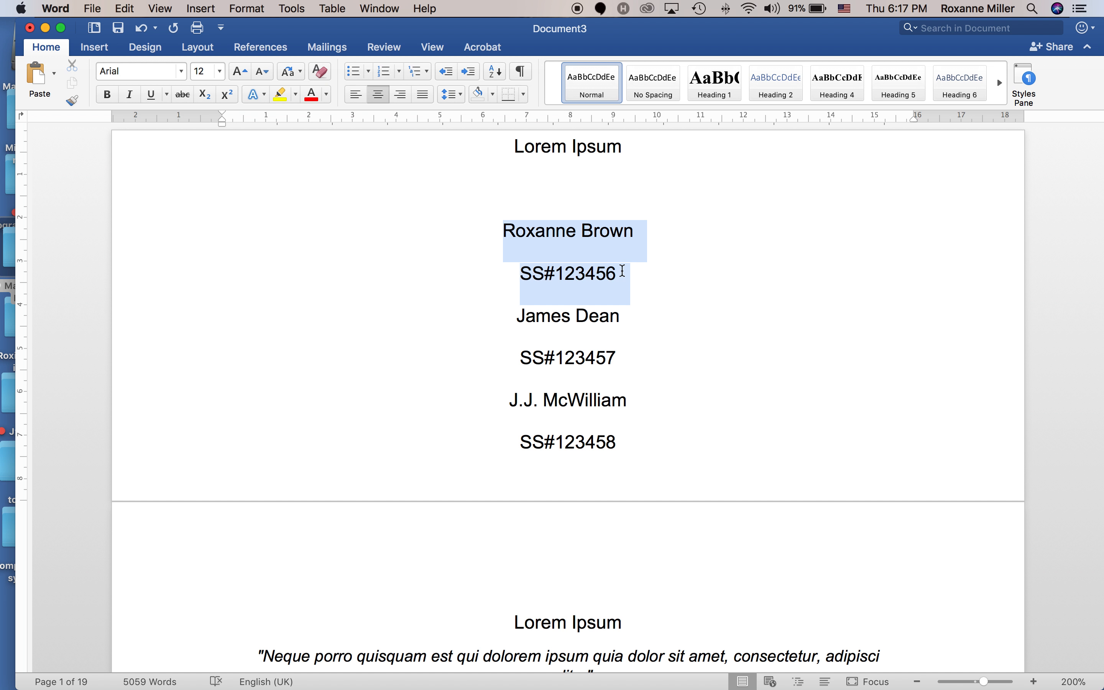
right_click(581, 252)
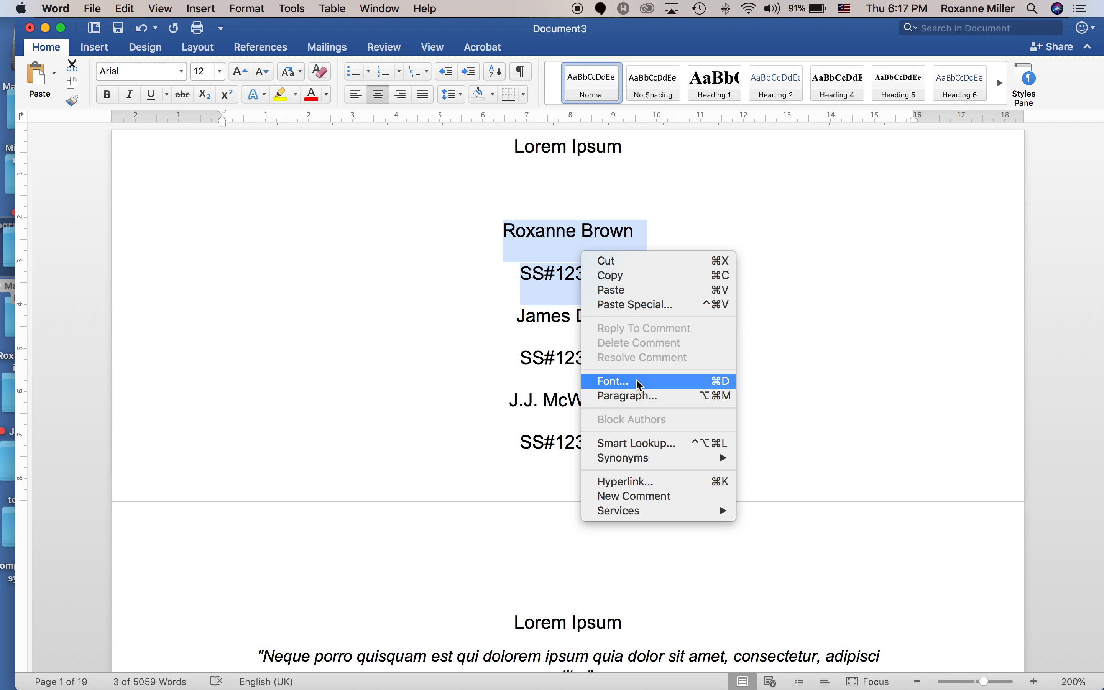
click(639, 395)
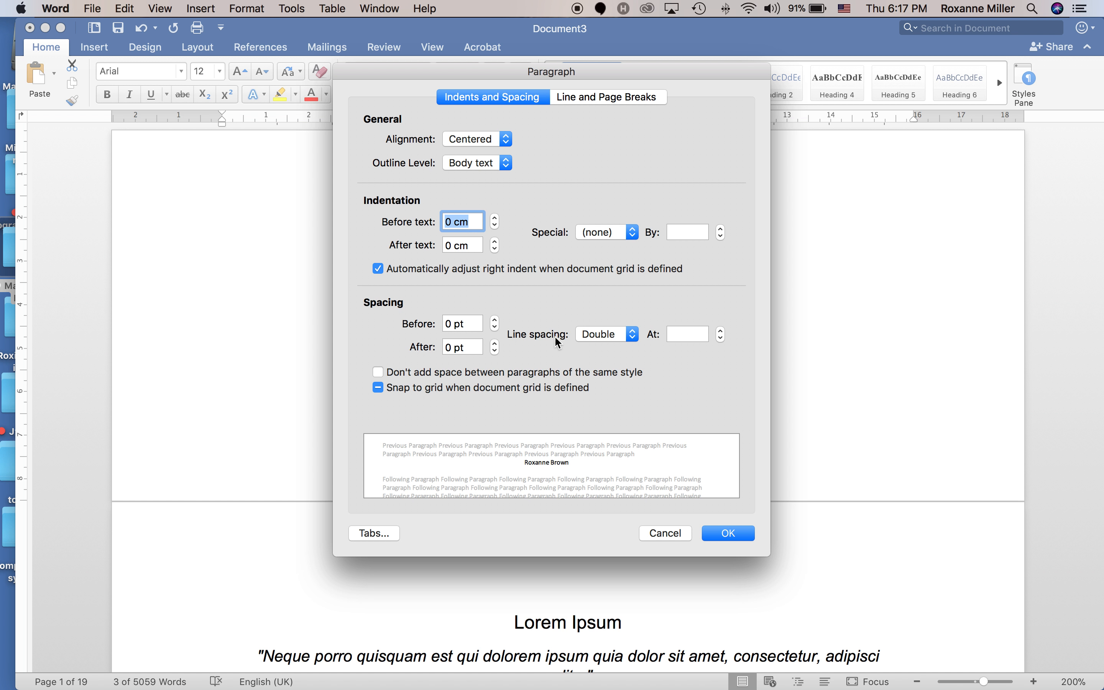
click(588, 335)
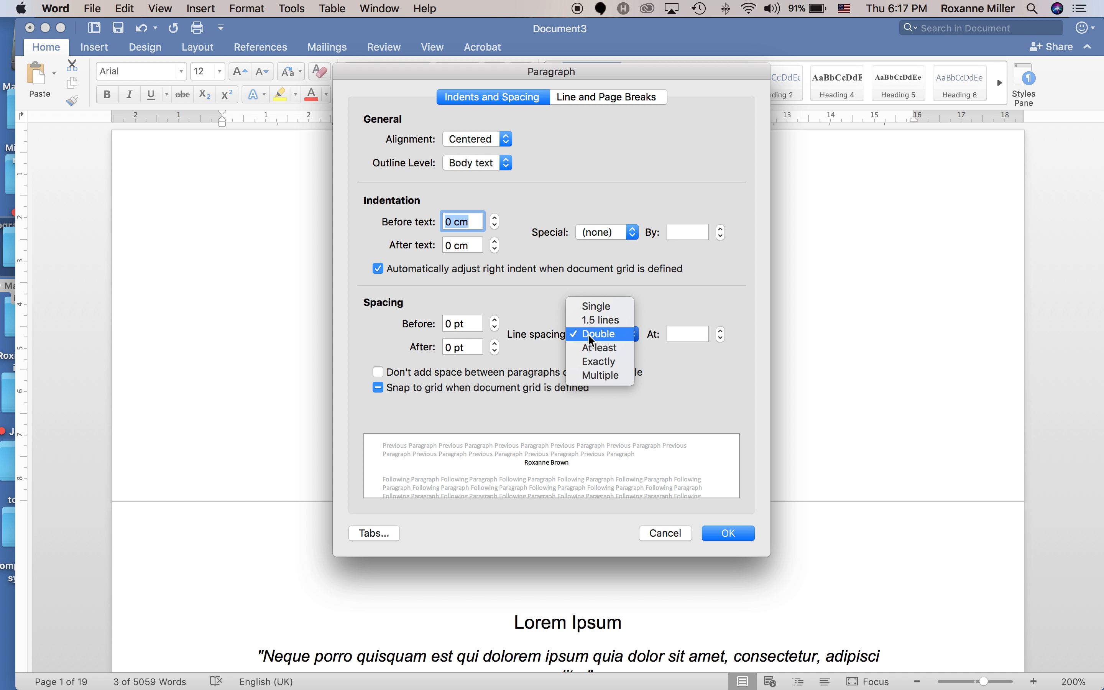
click(589, 312)
click(714, 532)
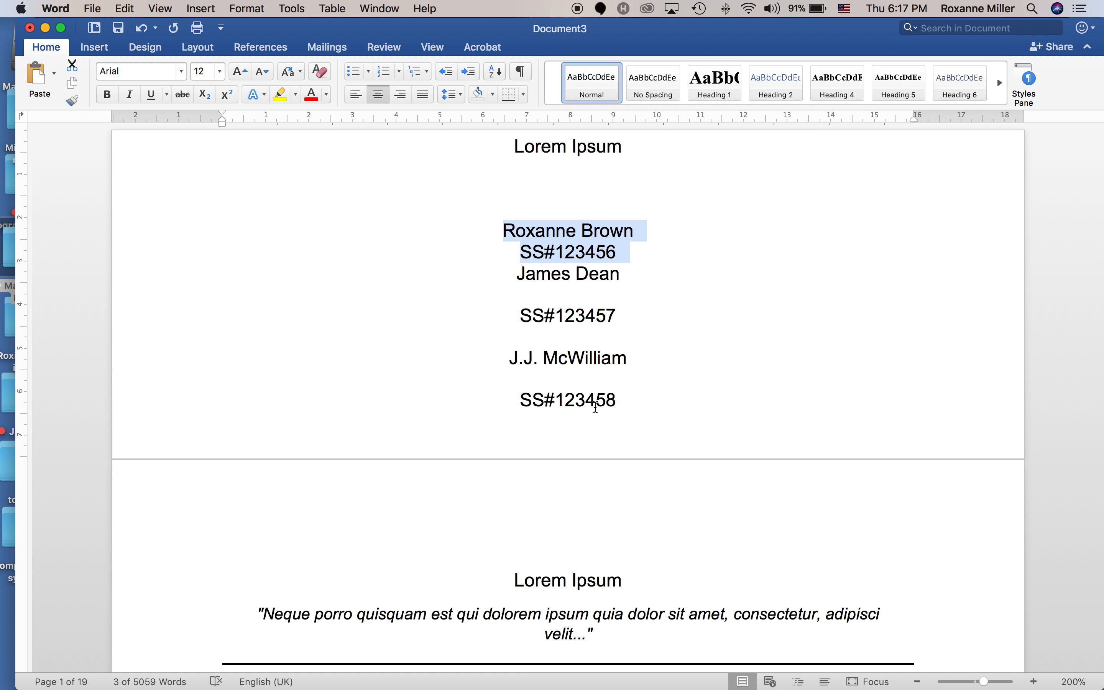
click(629, 260)
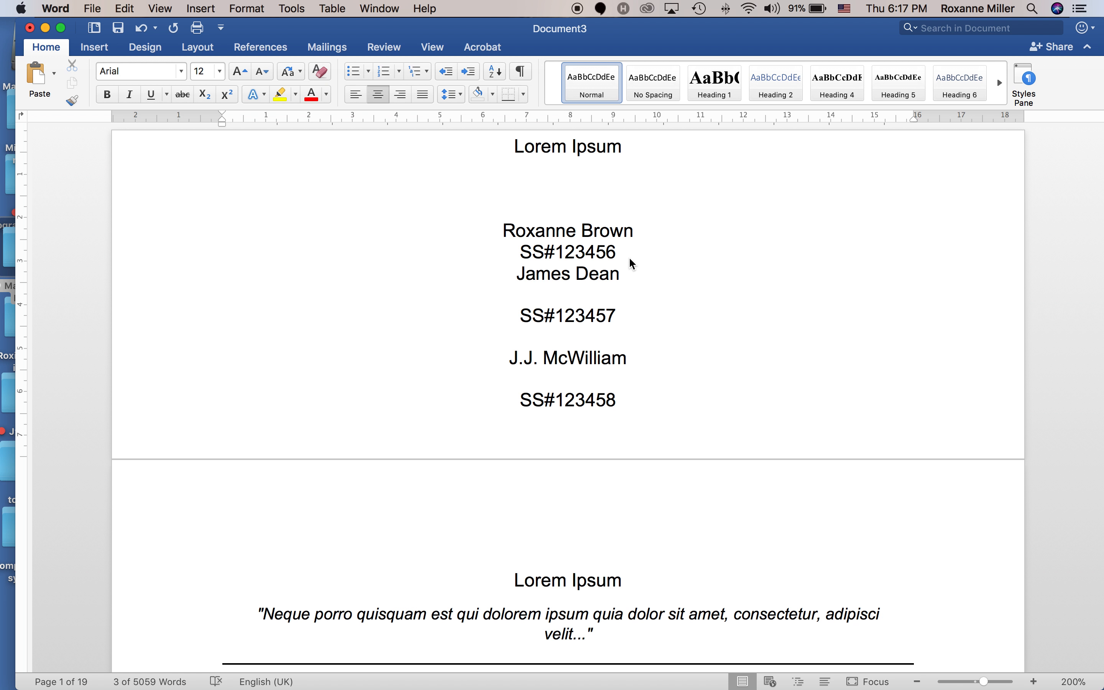
key(Return)
Single-space all author lines and insert a blank line between the second and third students.
drag(515, 293, 610, 345)
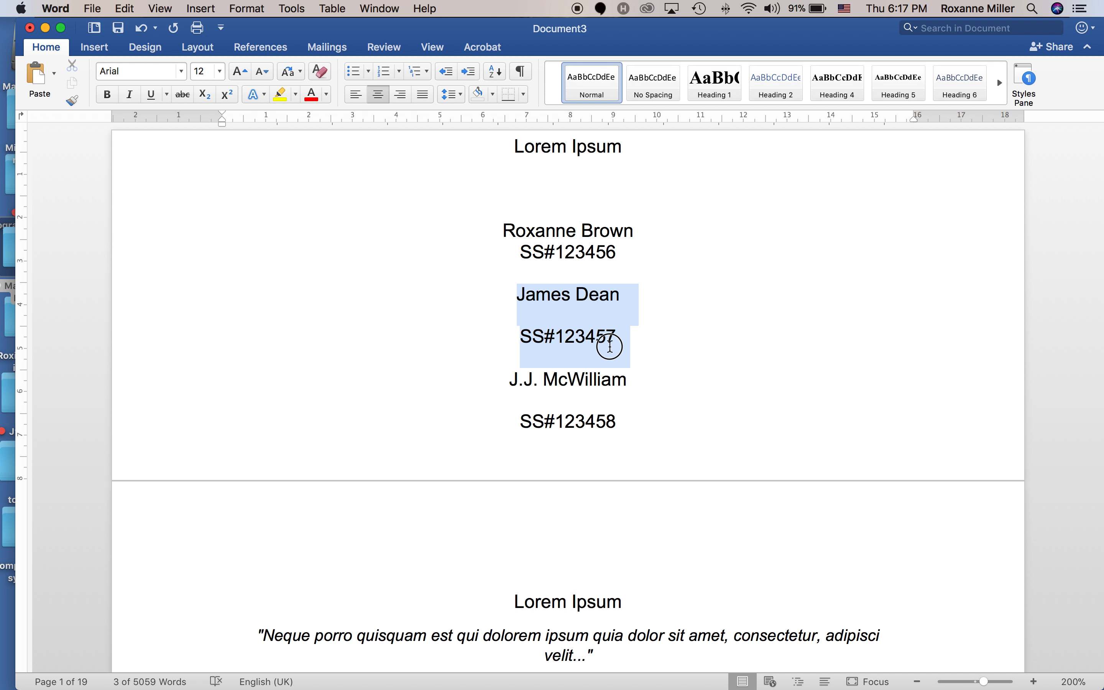
click(541, 301)
drag(501, 232, 639, 427)
right_click(581, 299)
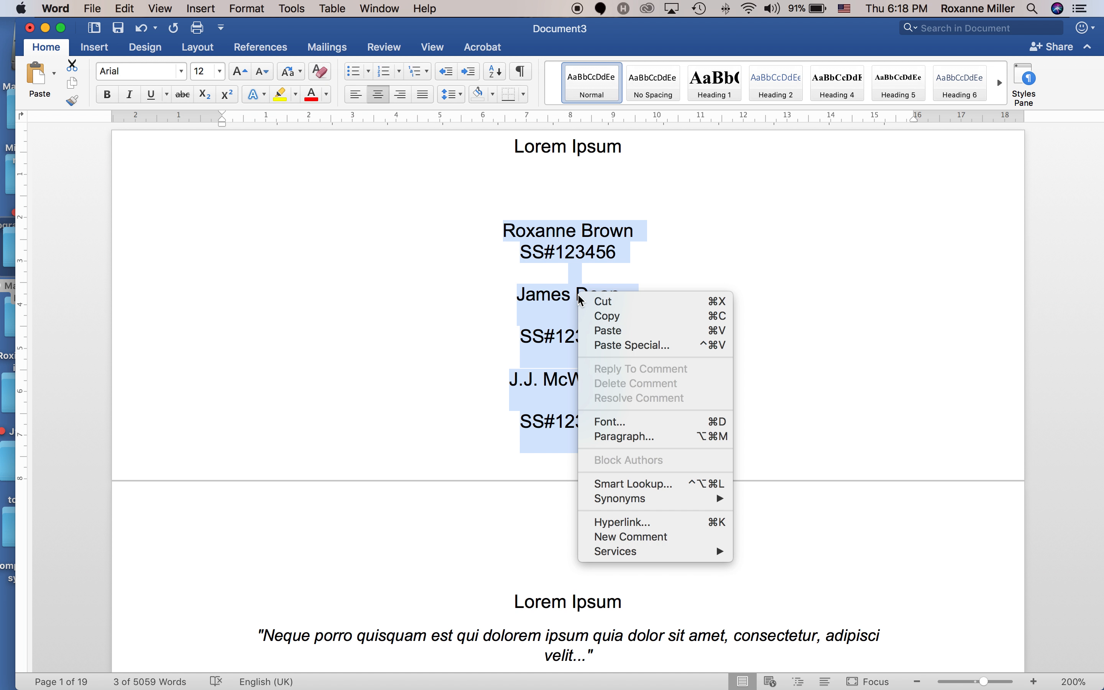
click(624, 437)
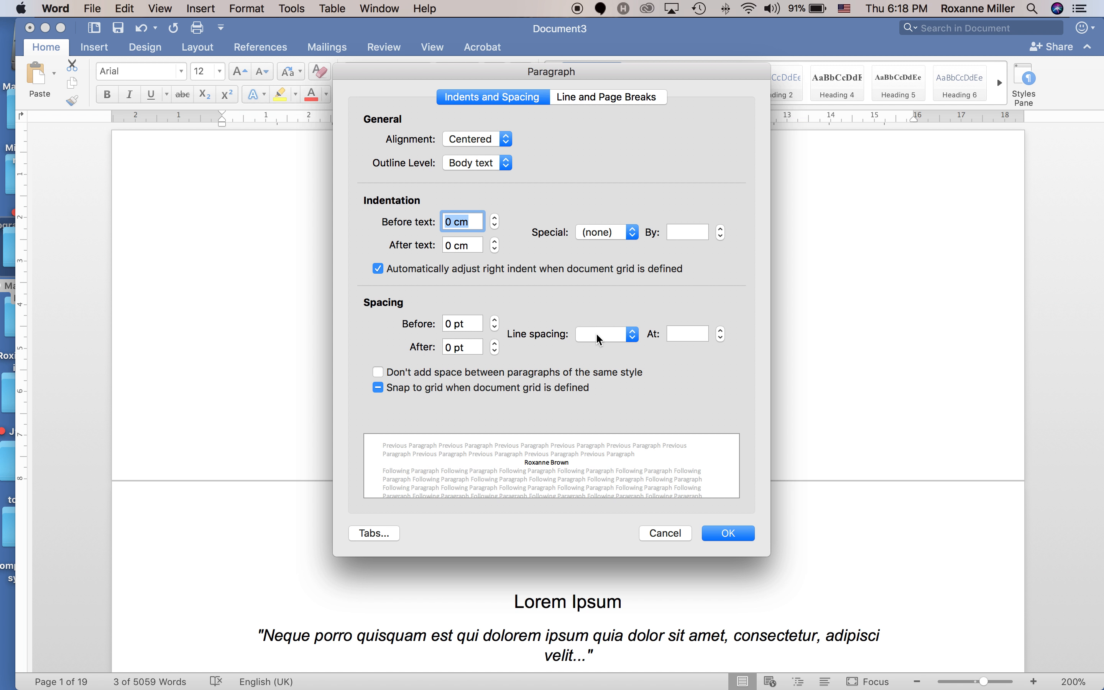
click(595, 333)
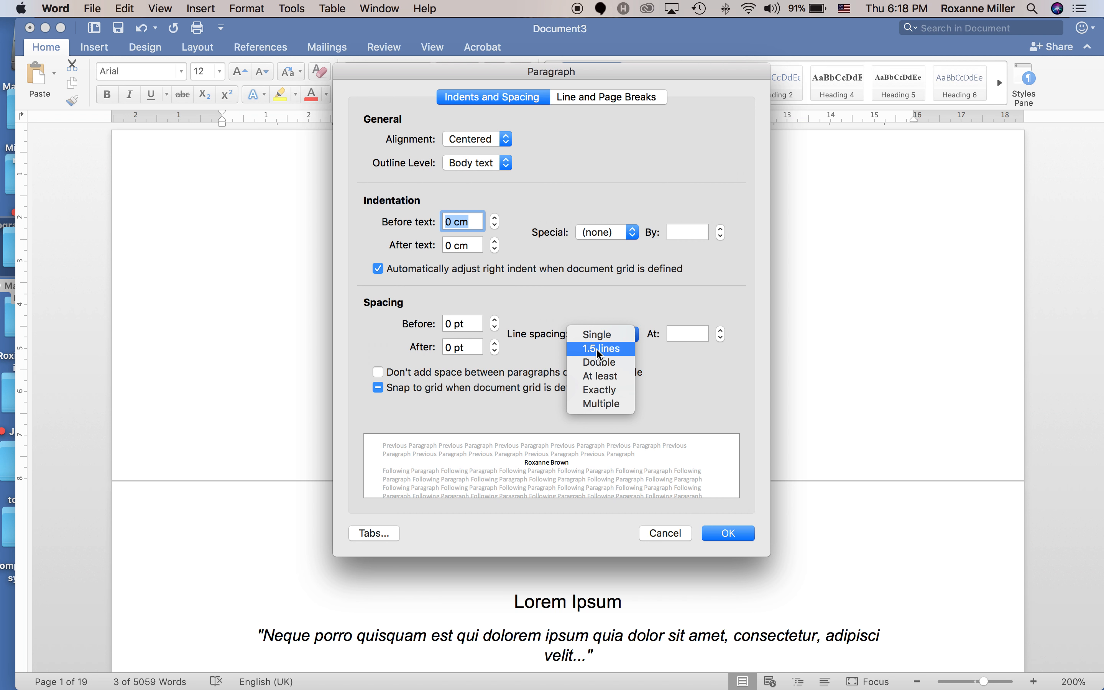
click(594, 338)
click(723, 532)
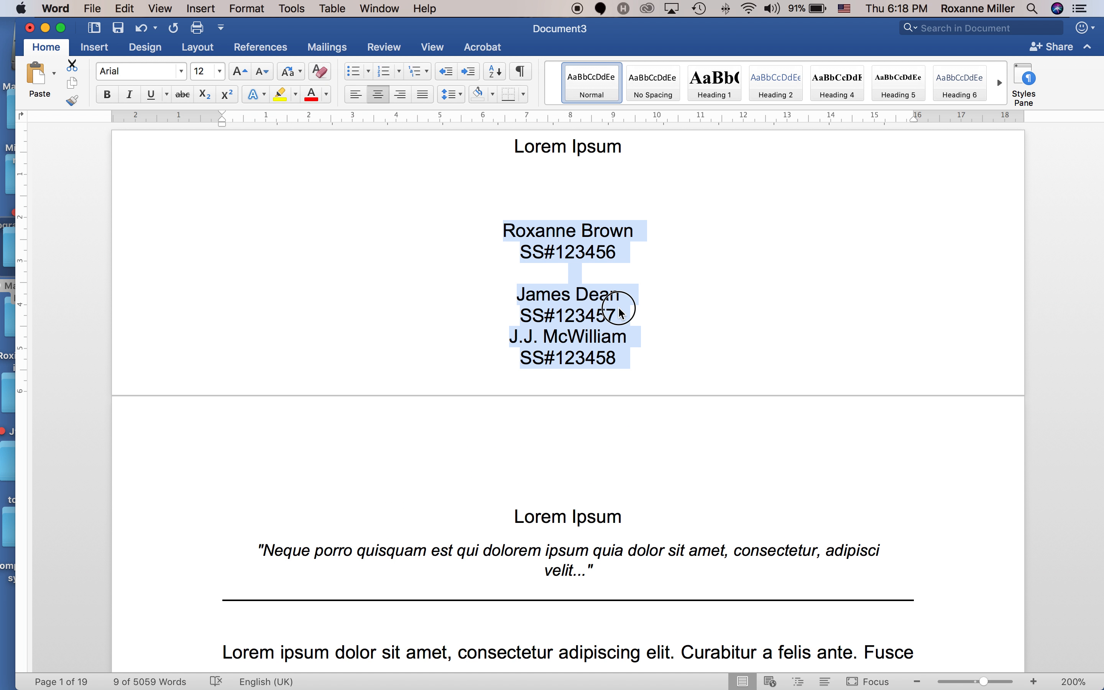
click(622, 311)
key(Return)
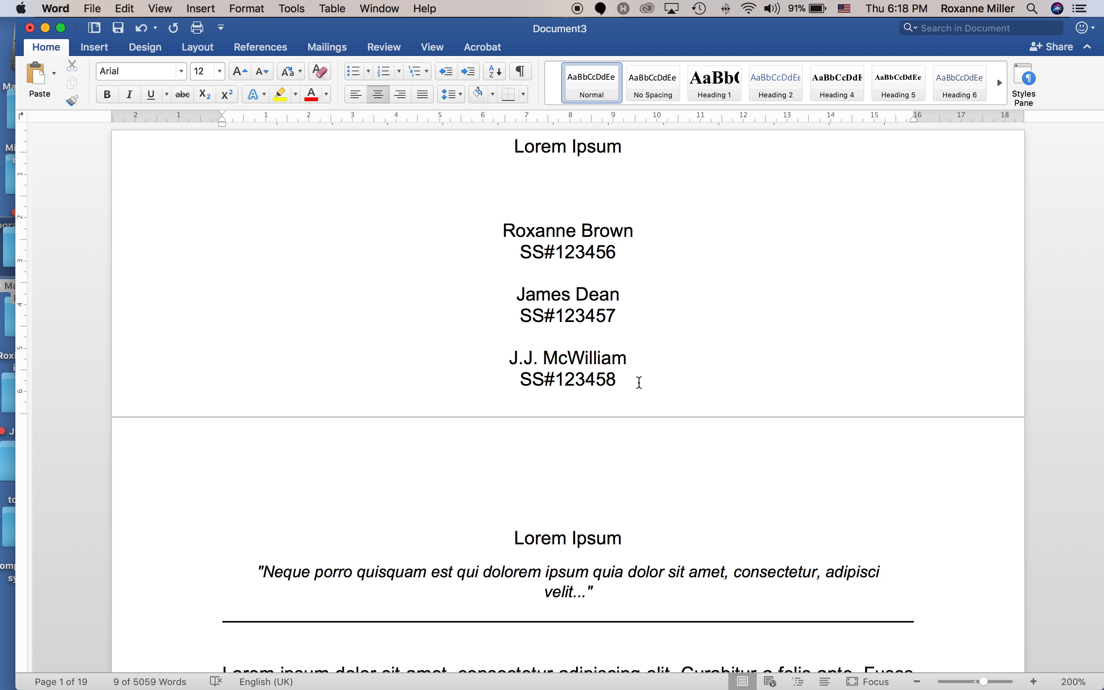
Add the course code EL0200B T01 after a blank line below the student details.
click(639, 382)
key(Return)
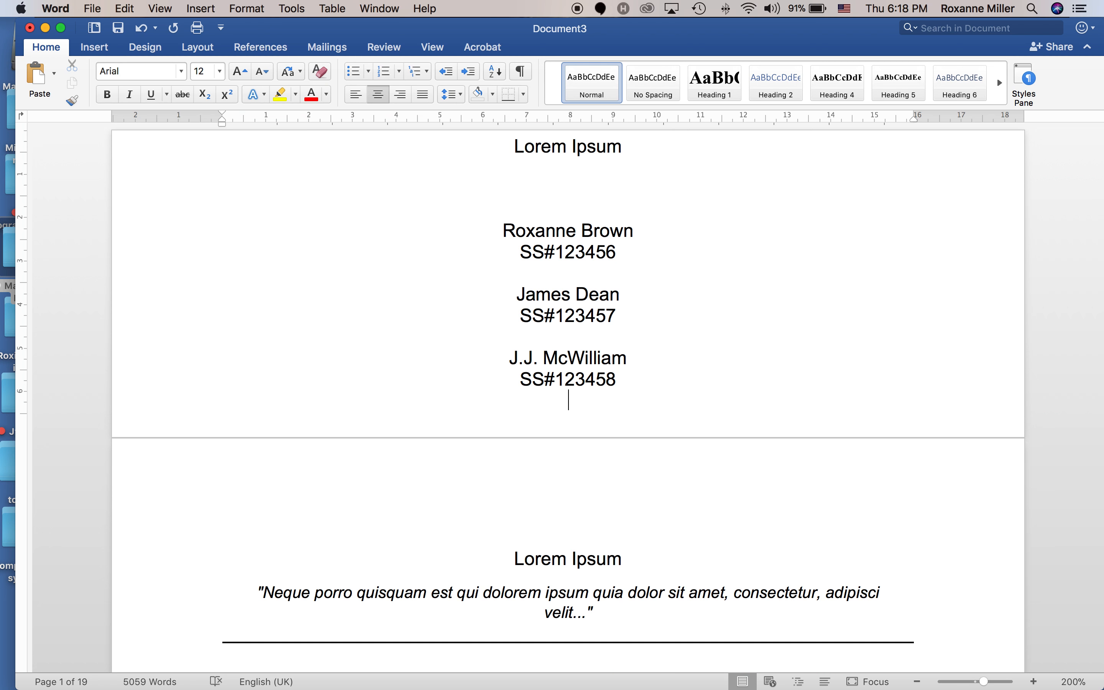
key(Return)
text(EL0200)
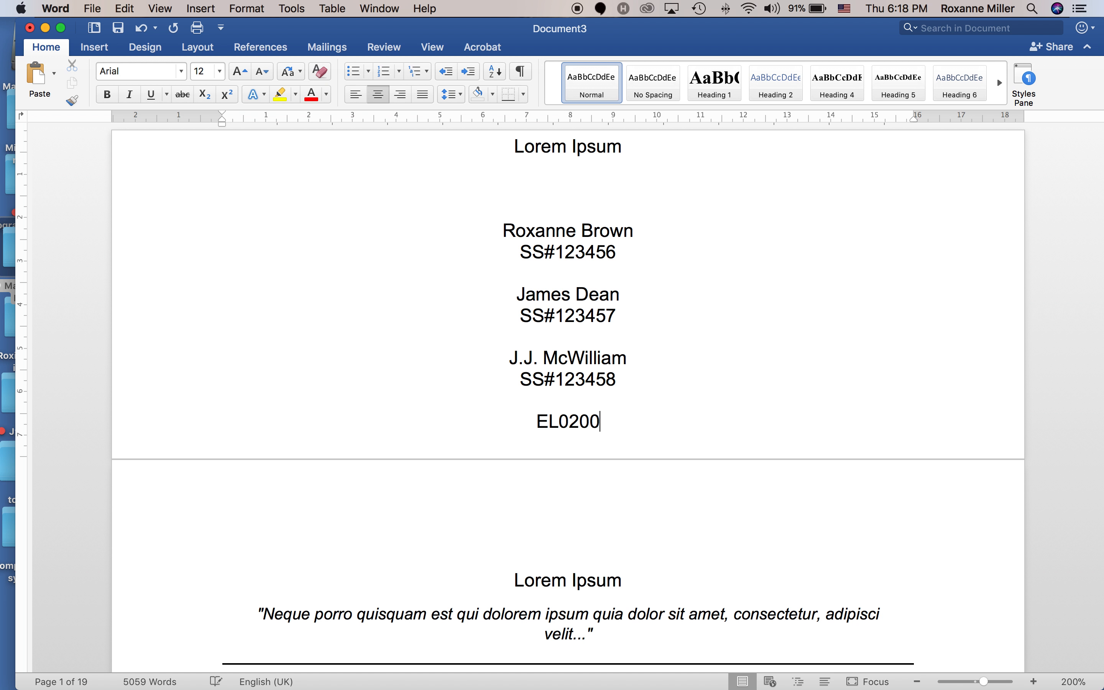
text(B T)
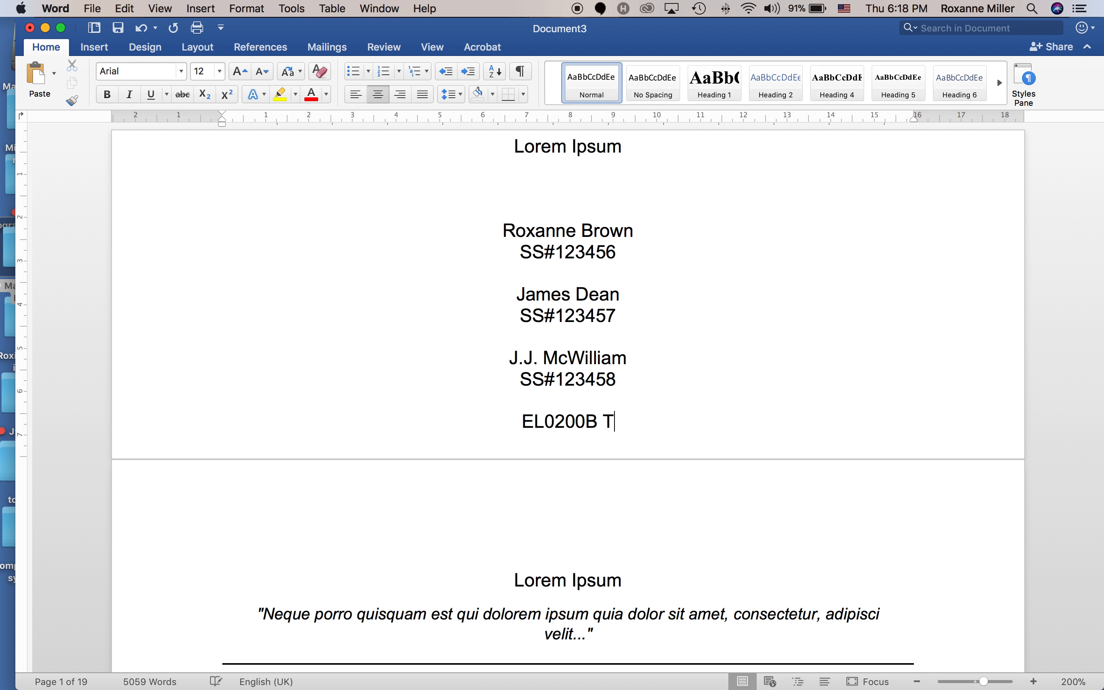
text(01)
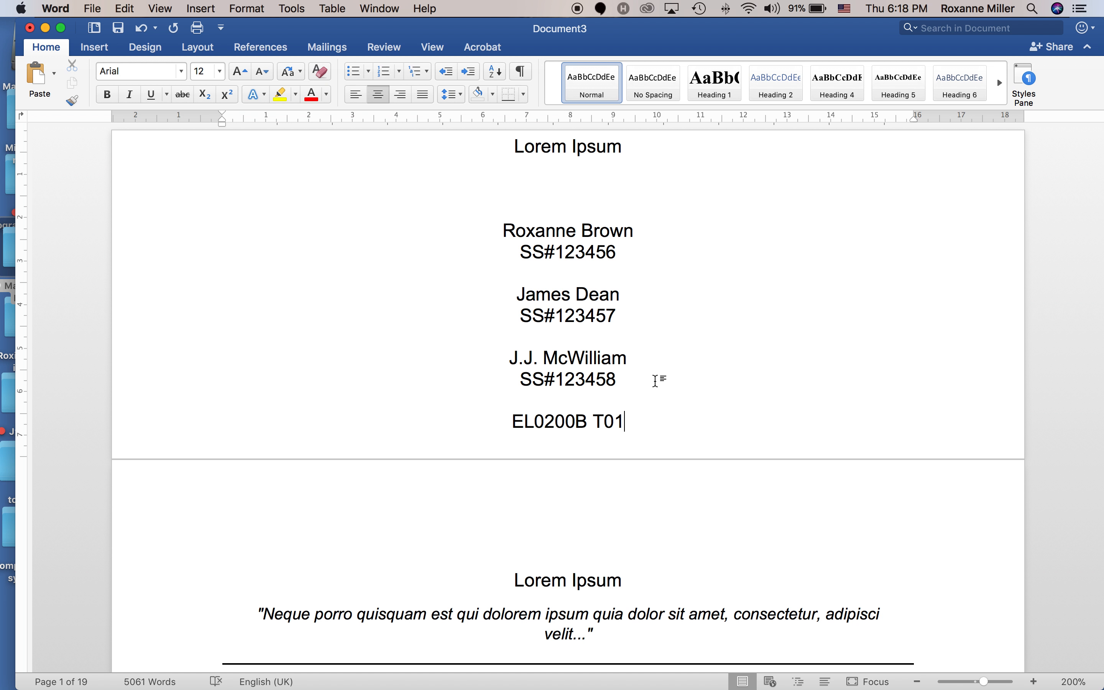
Add the writer's name, a blank line, and the date 18 January, 2018.
key(Return)
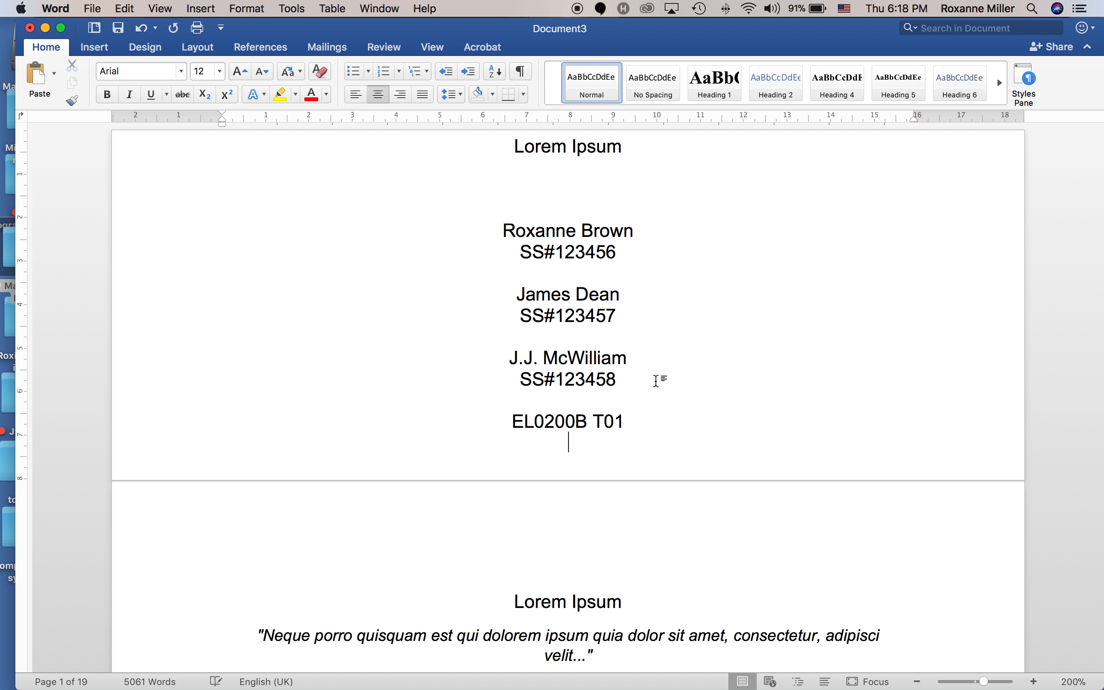
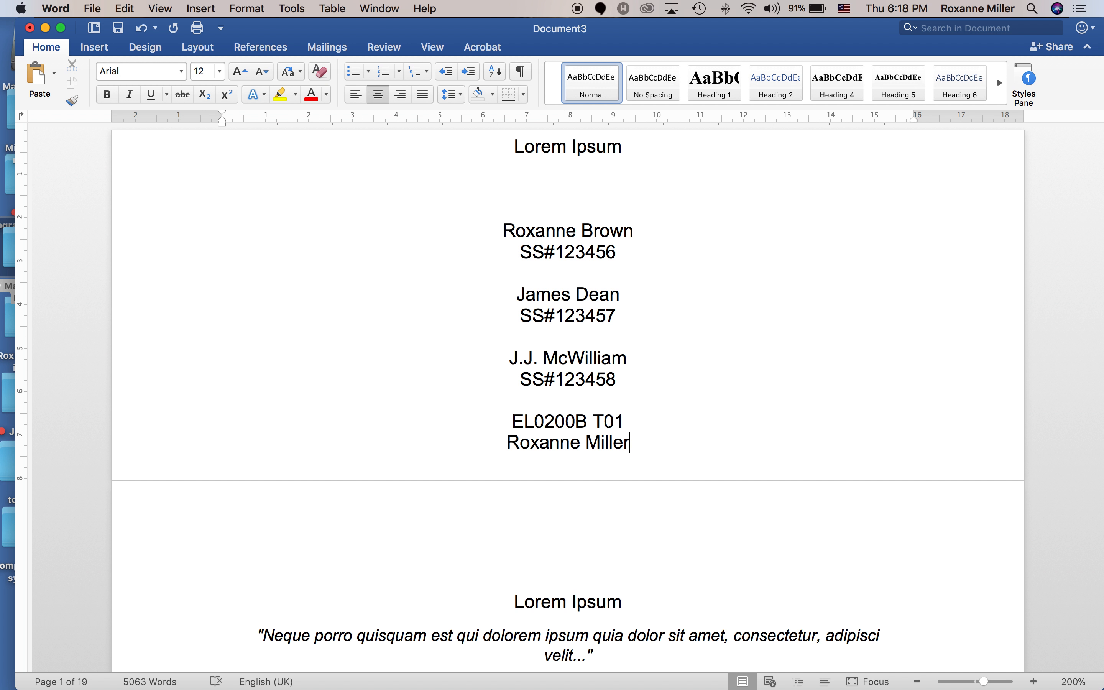
key(Return)
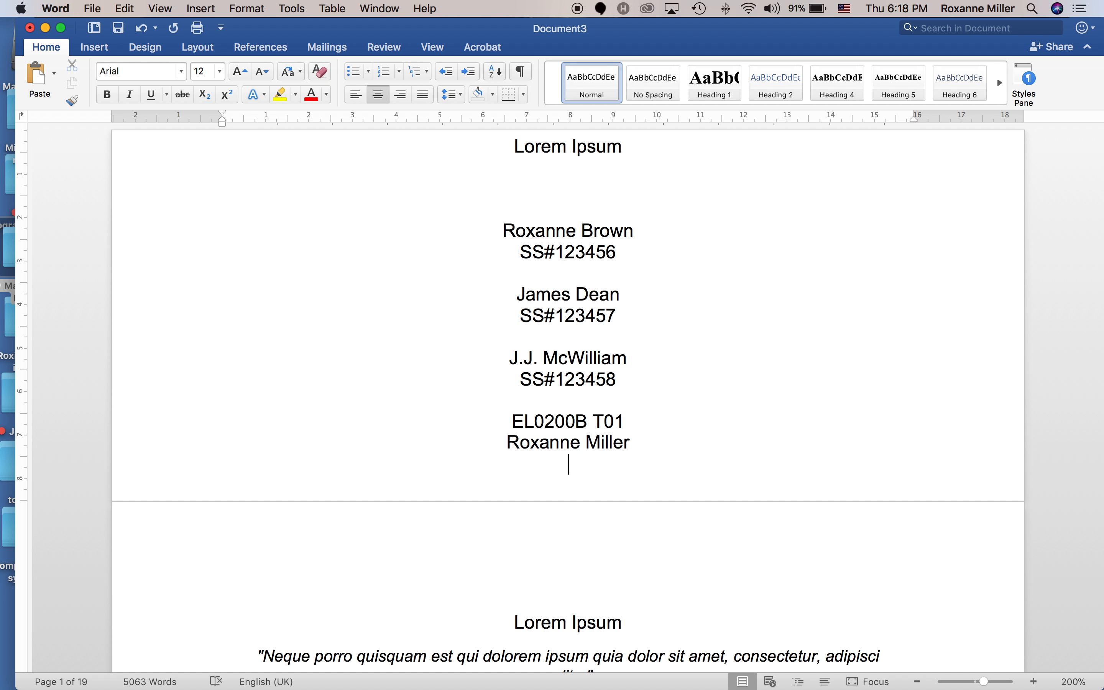
key(Return)
text(18 January, 20)
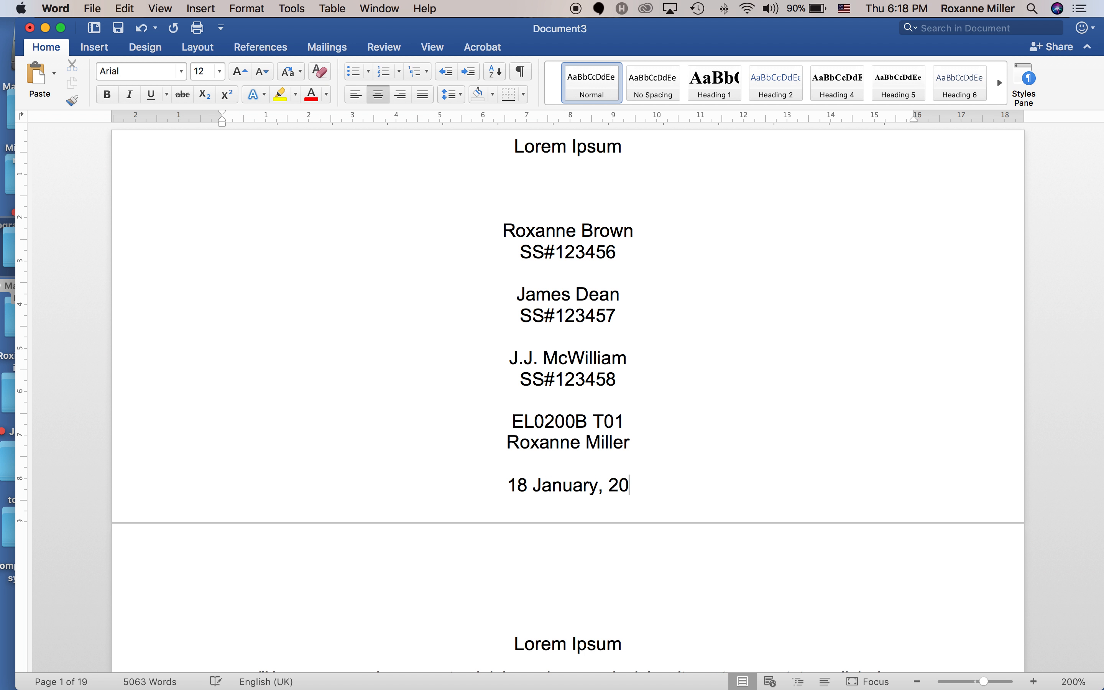
text(18)
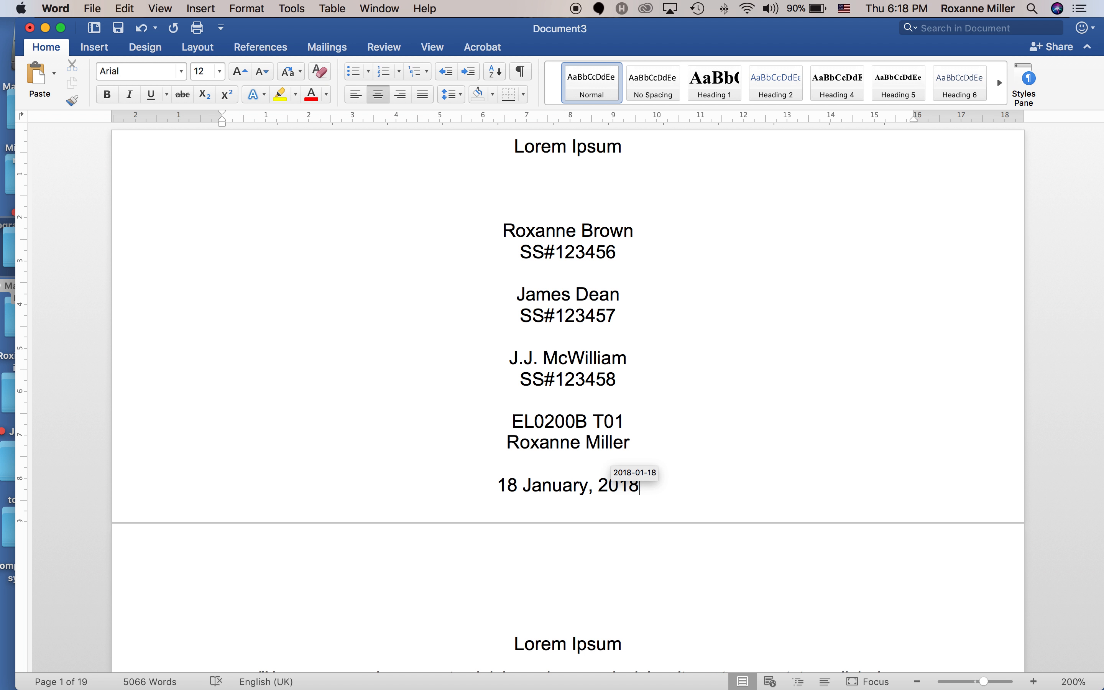
key(Return)
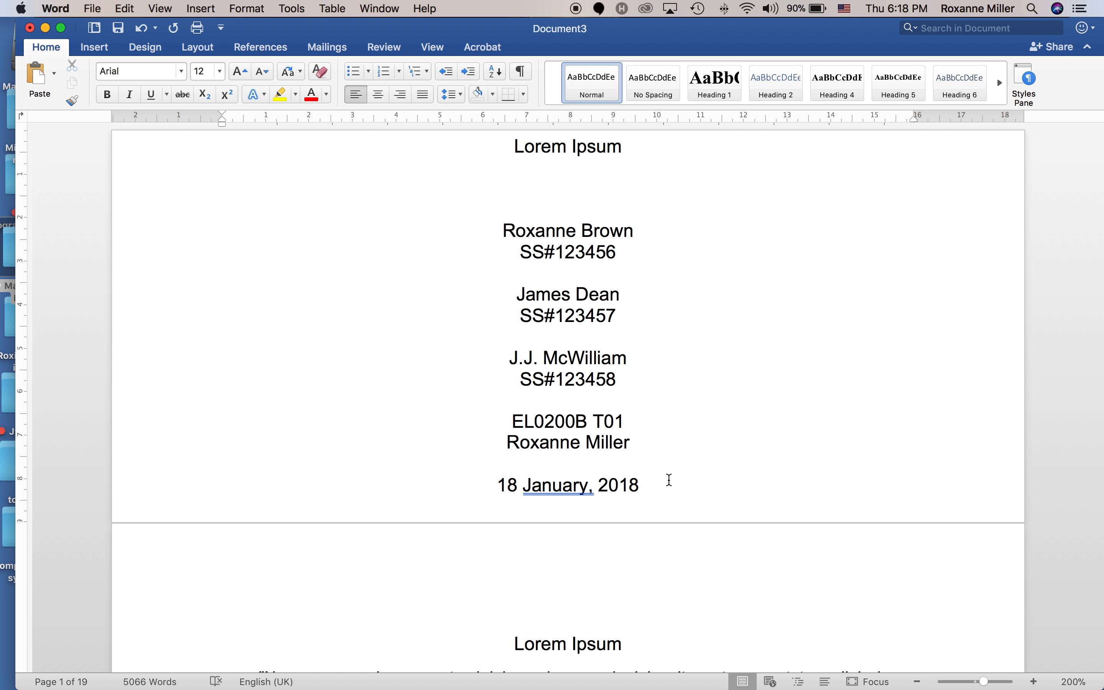
Accept Word's suggested correction so the date reads 18 January 2018, then show the Insert ribbon.
right_click(578, 486)
click(616, 502)
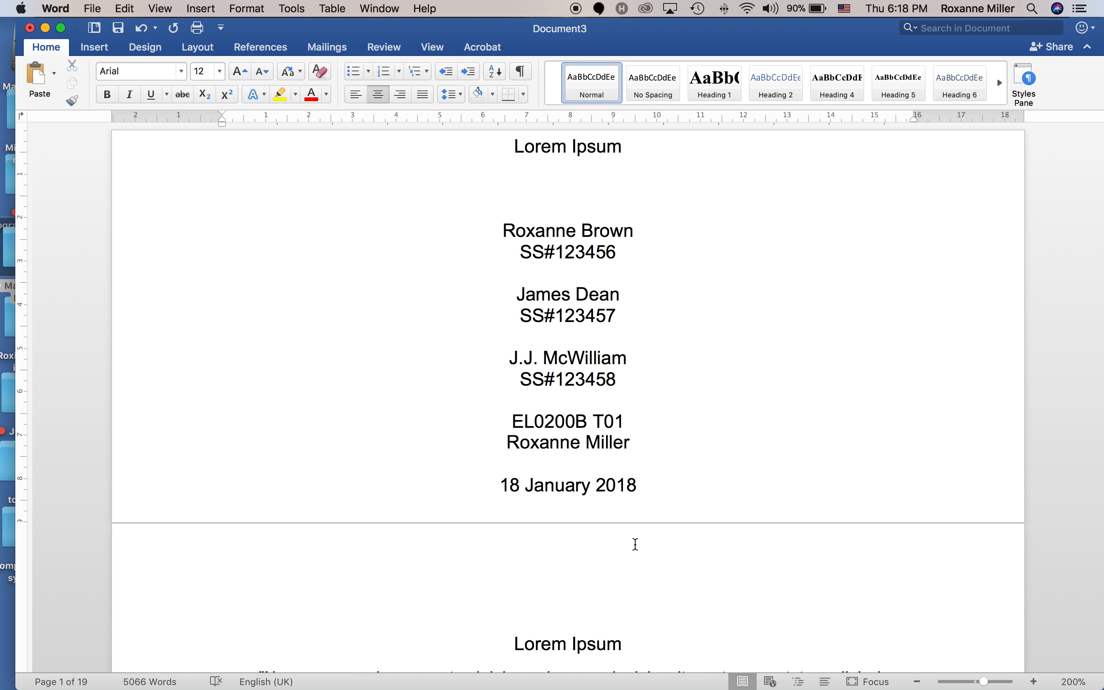
scroll(634, 576, down, 5)
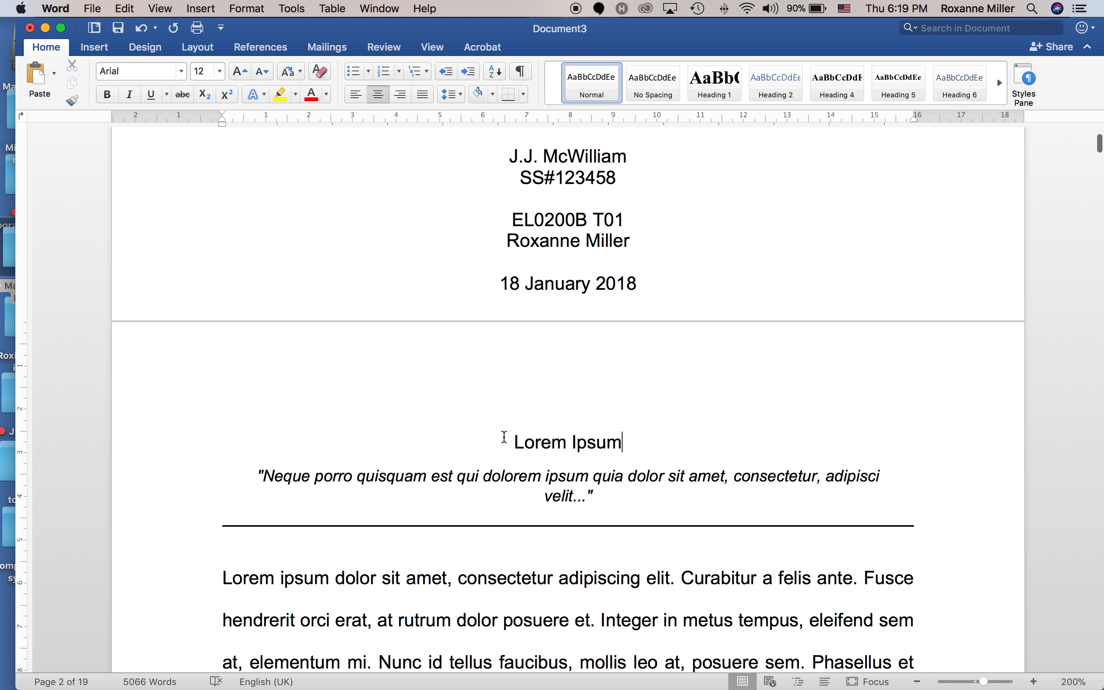
scroll(488, 371, up, 1)
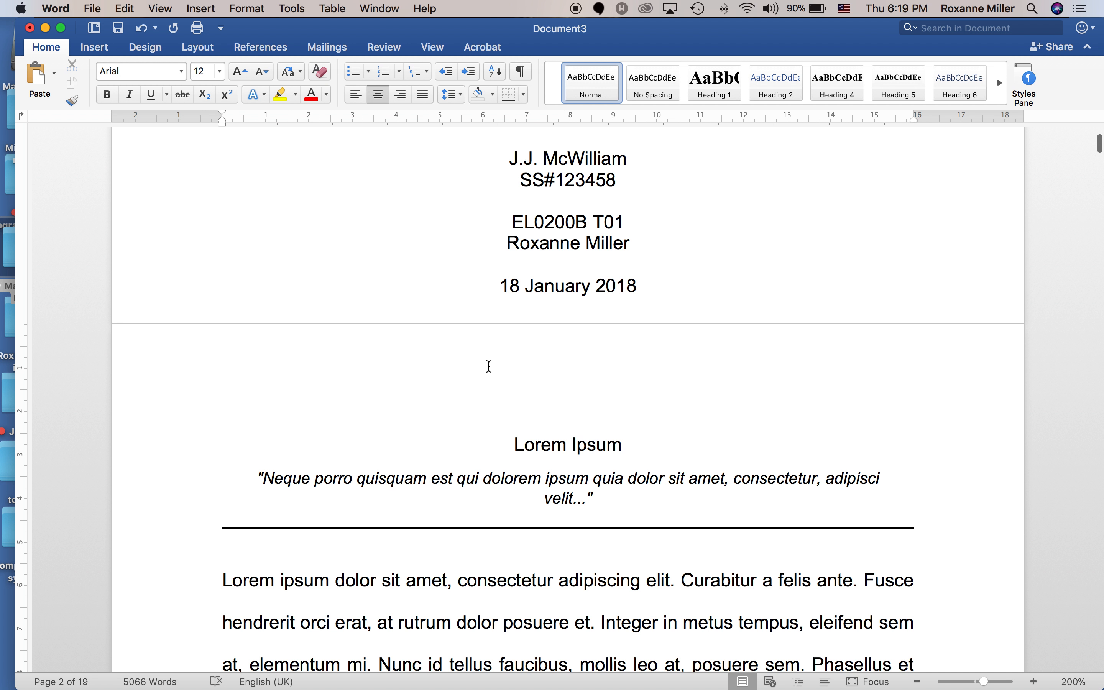
right_click(495, 360)
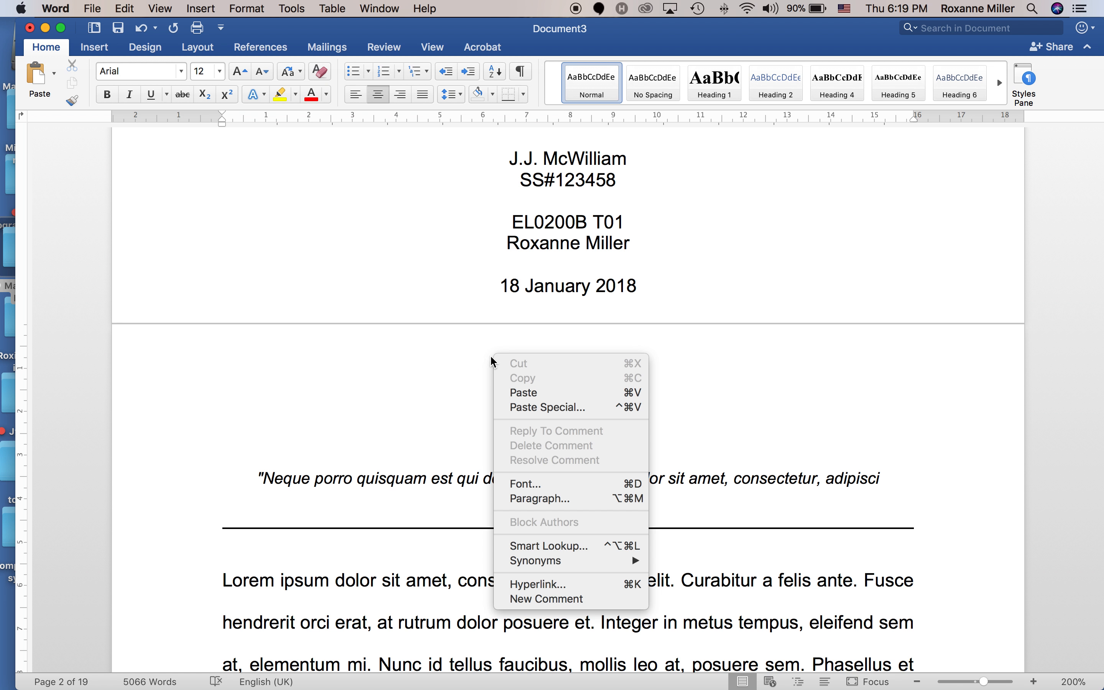
click(388, 350)
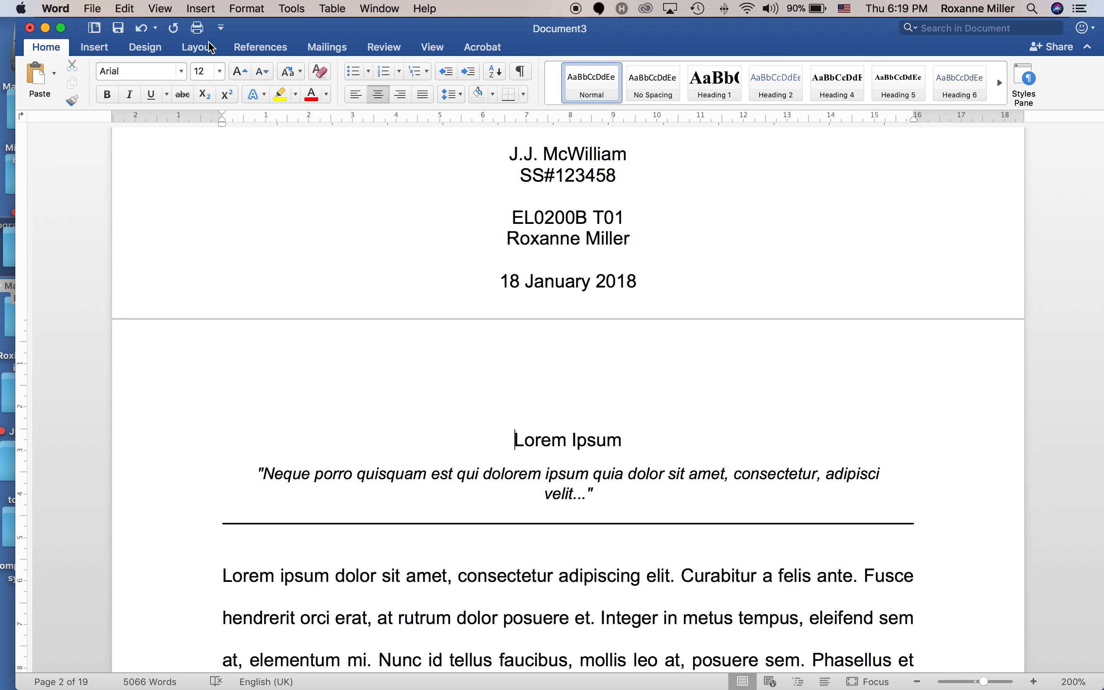
click(101, 48)
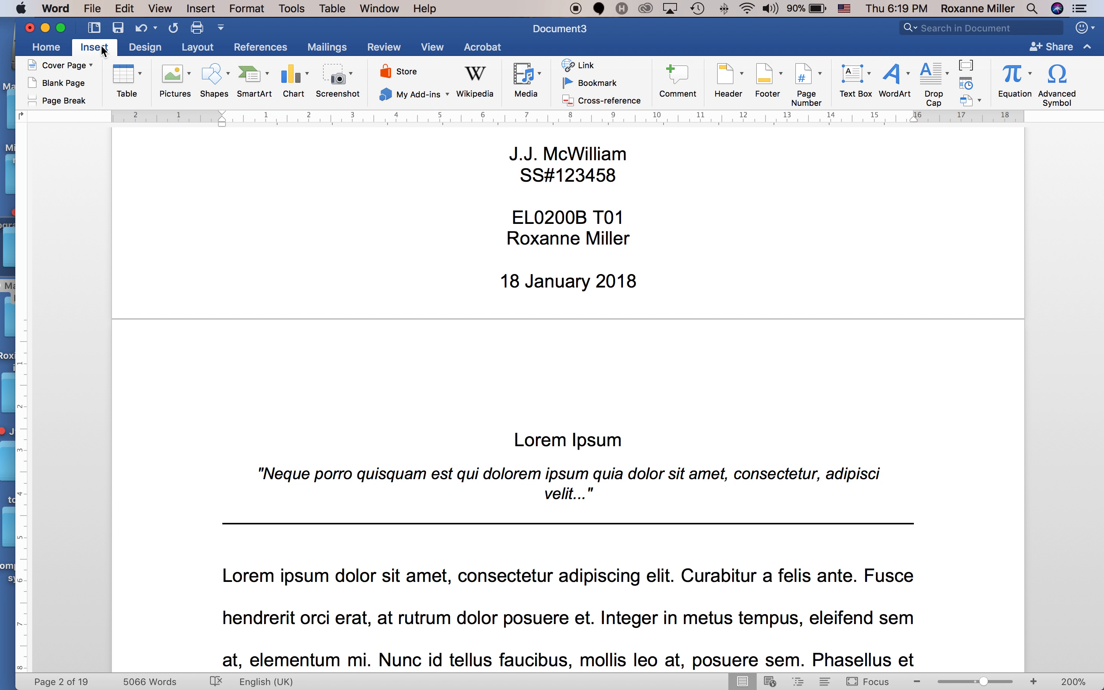
Browse the Insert, Format, Tools, Table and Window menus, ending at View's Header and Footer command.
click(203, 9)
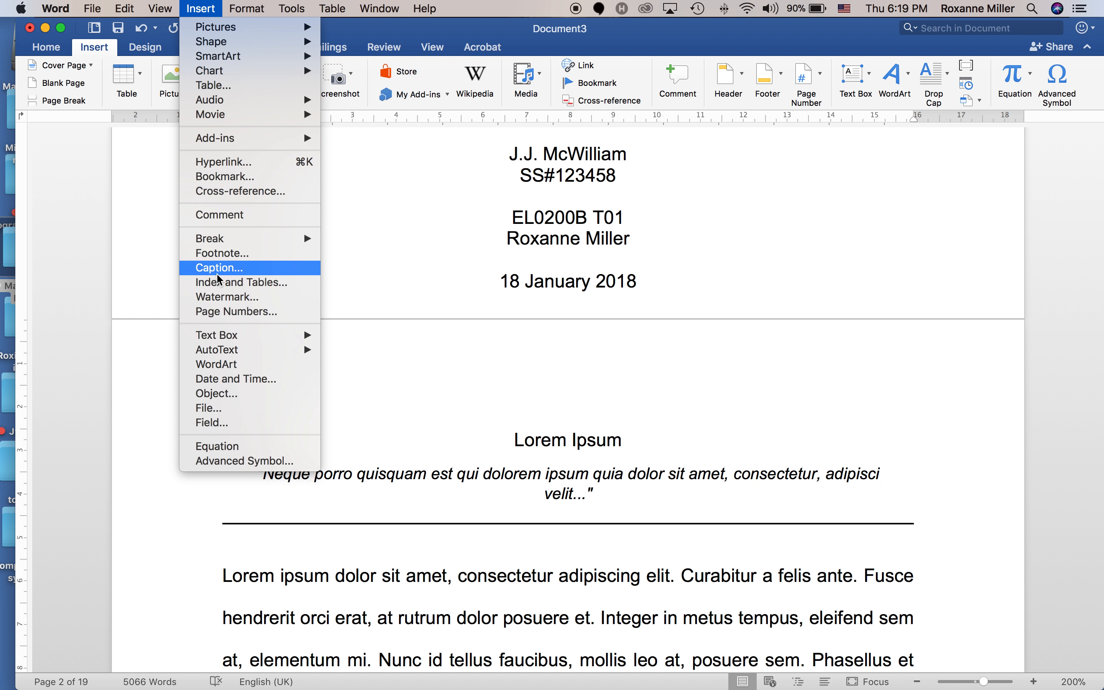
mouse_move(244, 14)
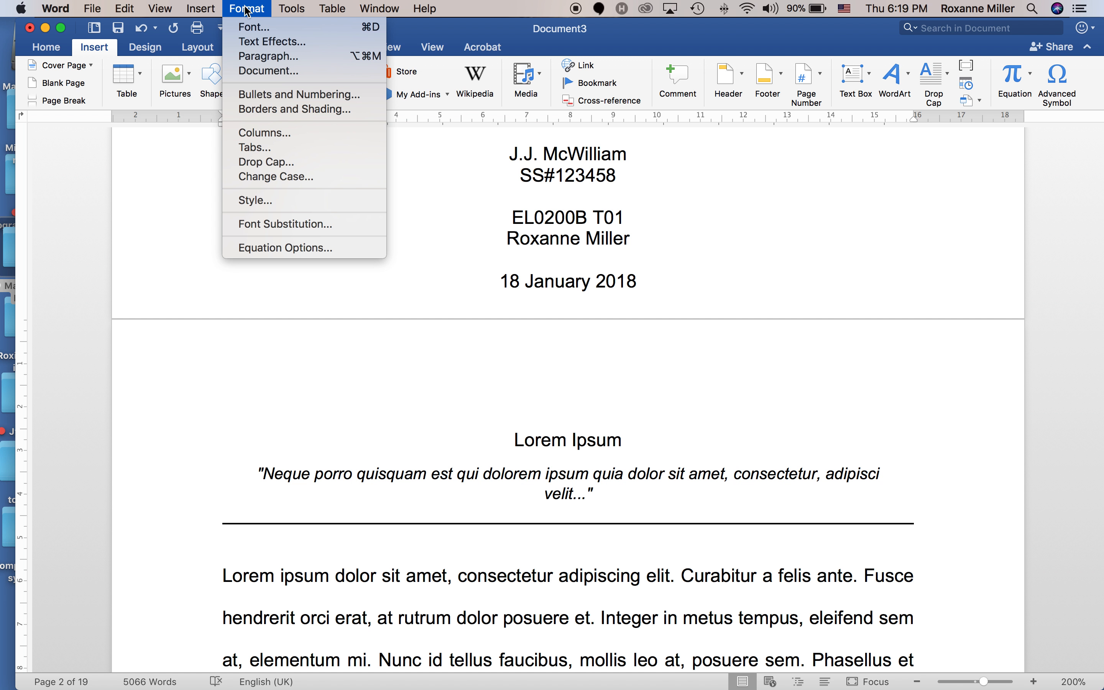
mouse_move(289, 10)
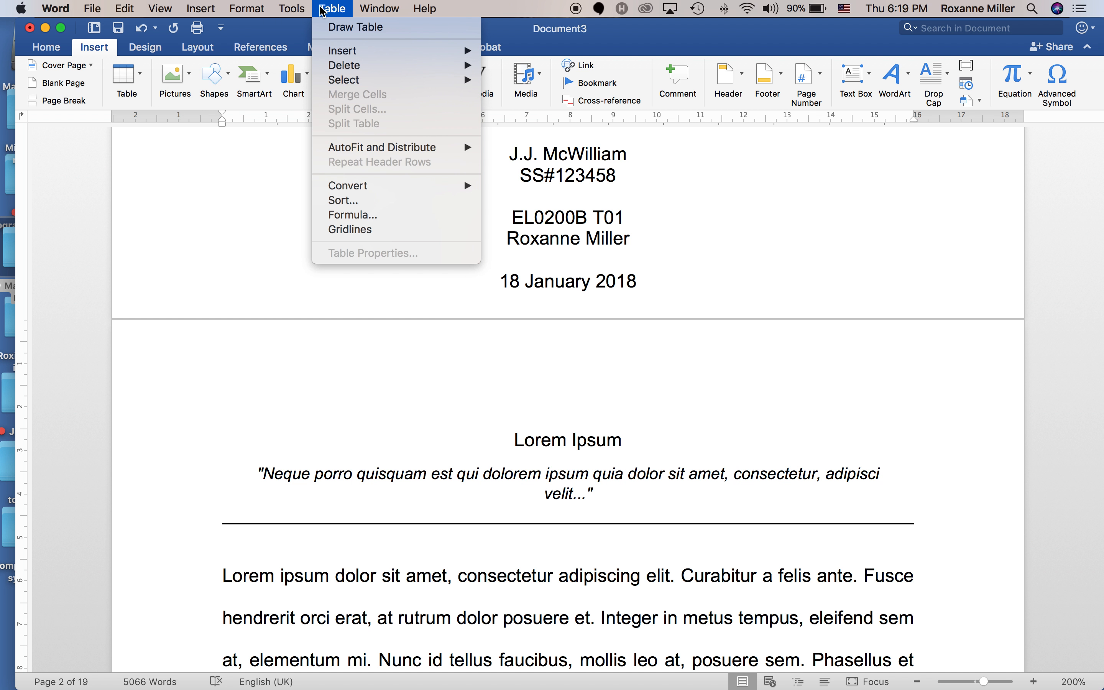
mouse_move(365, 12)
mouse_move(169, 16)
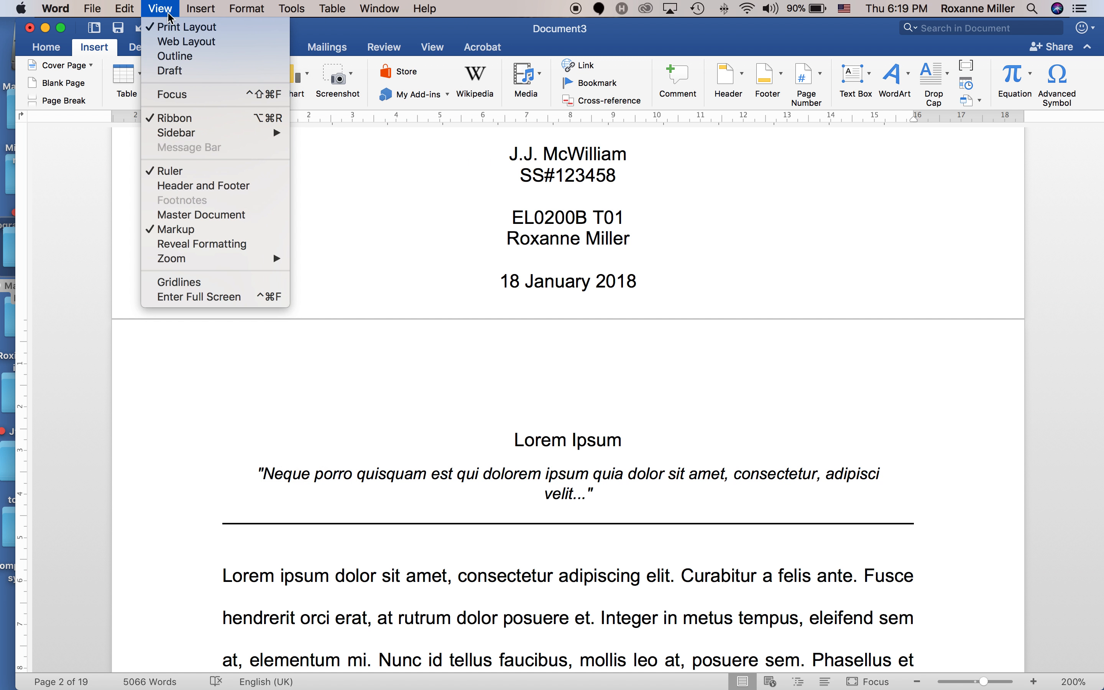
Switch to header editing and complete 'Lorem Ipsum' as the header title.
click(197, 186)
scroll(265, 279, down, 20)
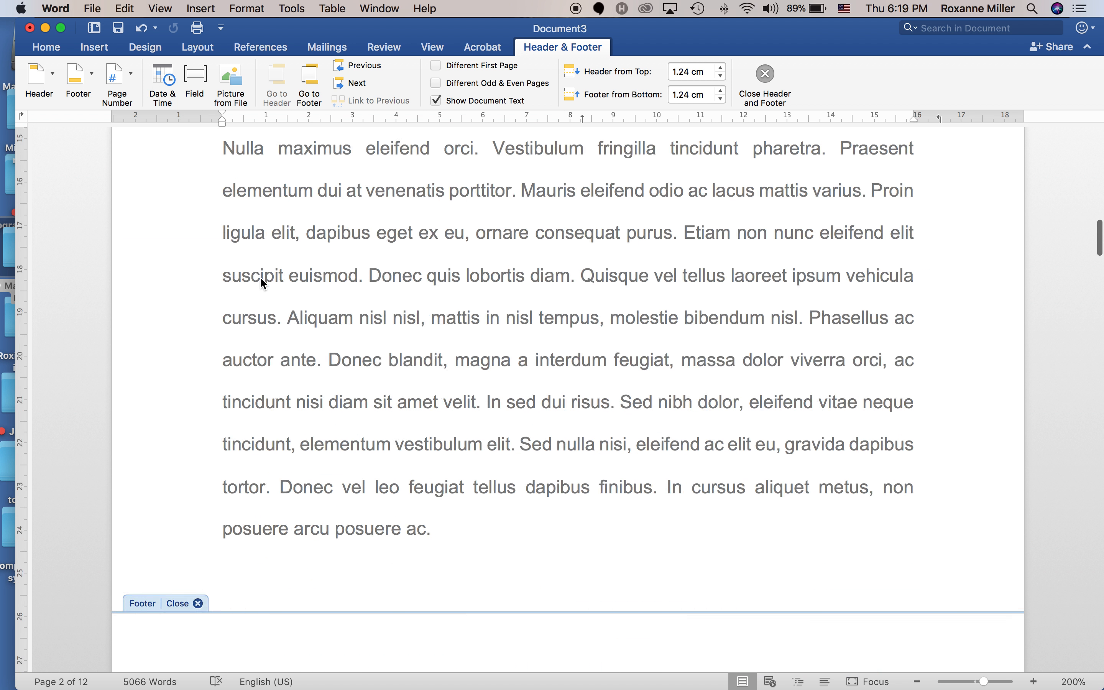
scroll(276, 345, up, 10)
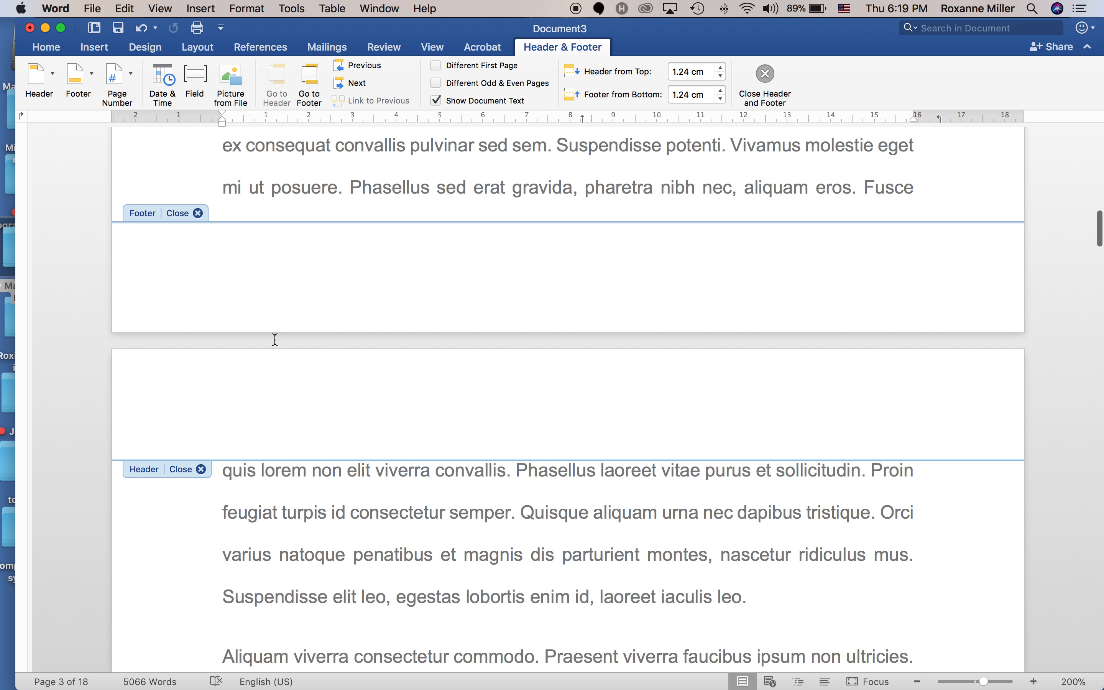
scroll(353, 388, up, 8)
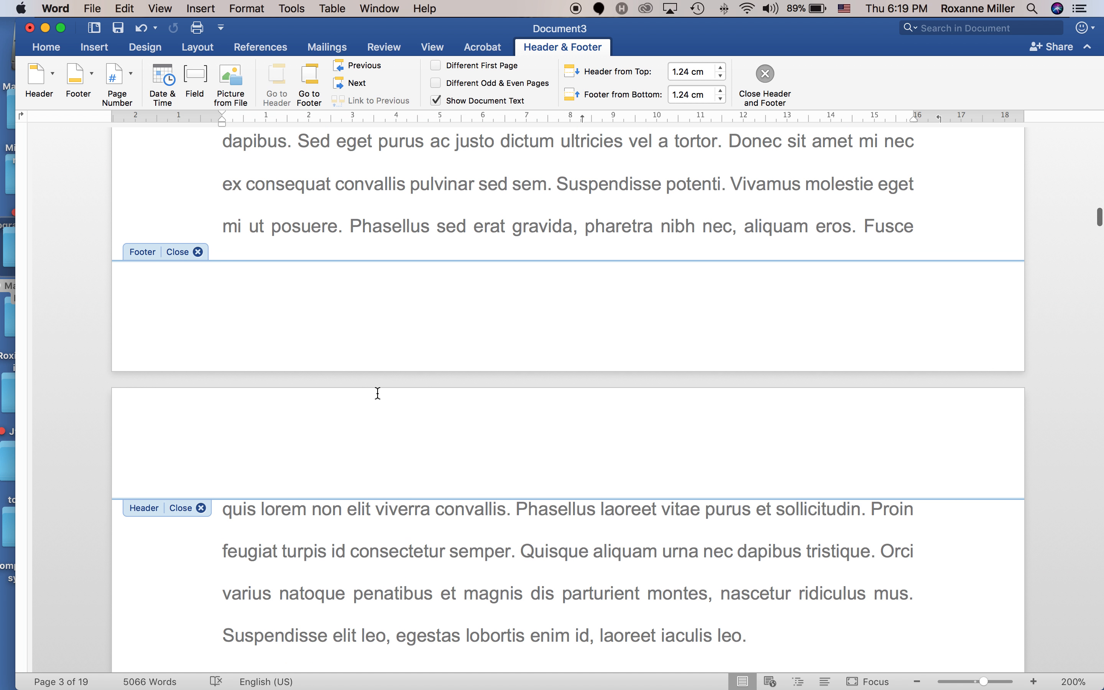
scroll(377, 394, up, 15)
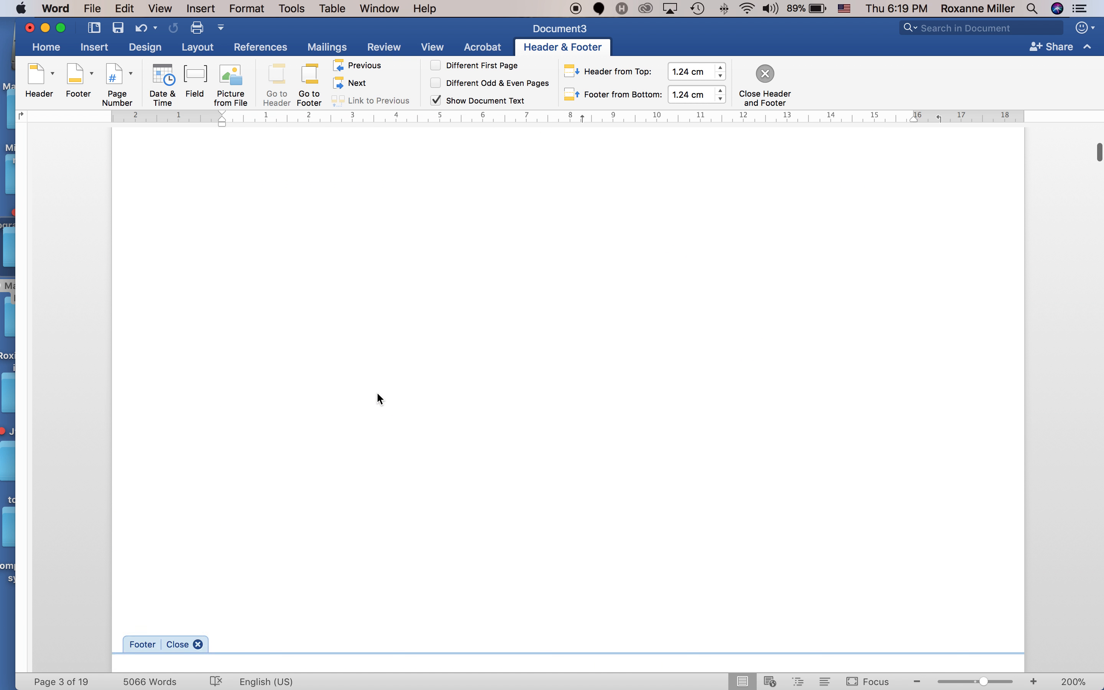
scroll(381, 403, down, 15)
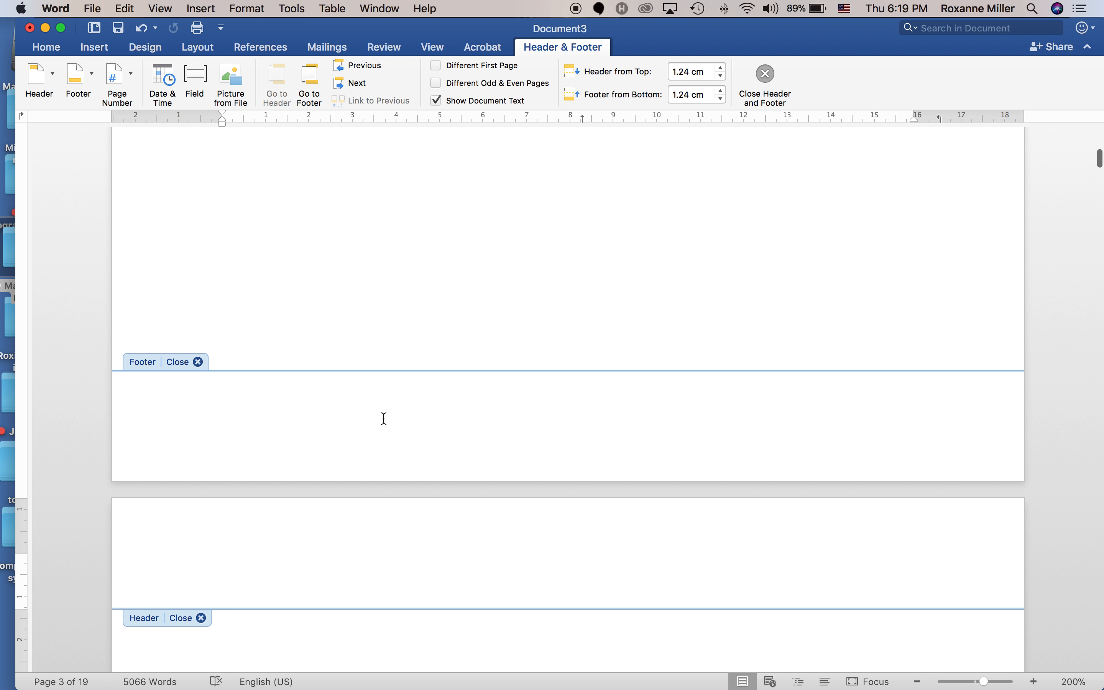
scroll(393, 545, down, 3)
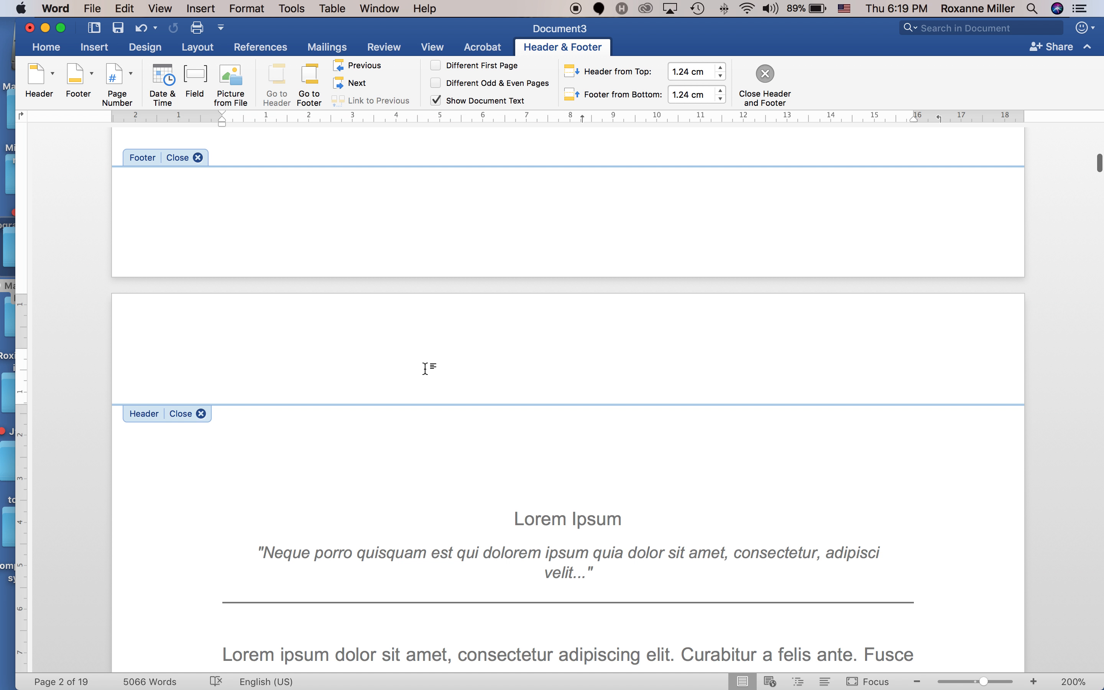
text(orem Ip)
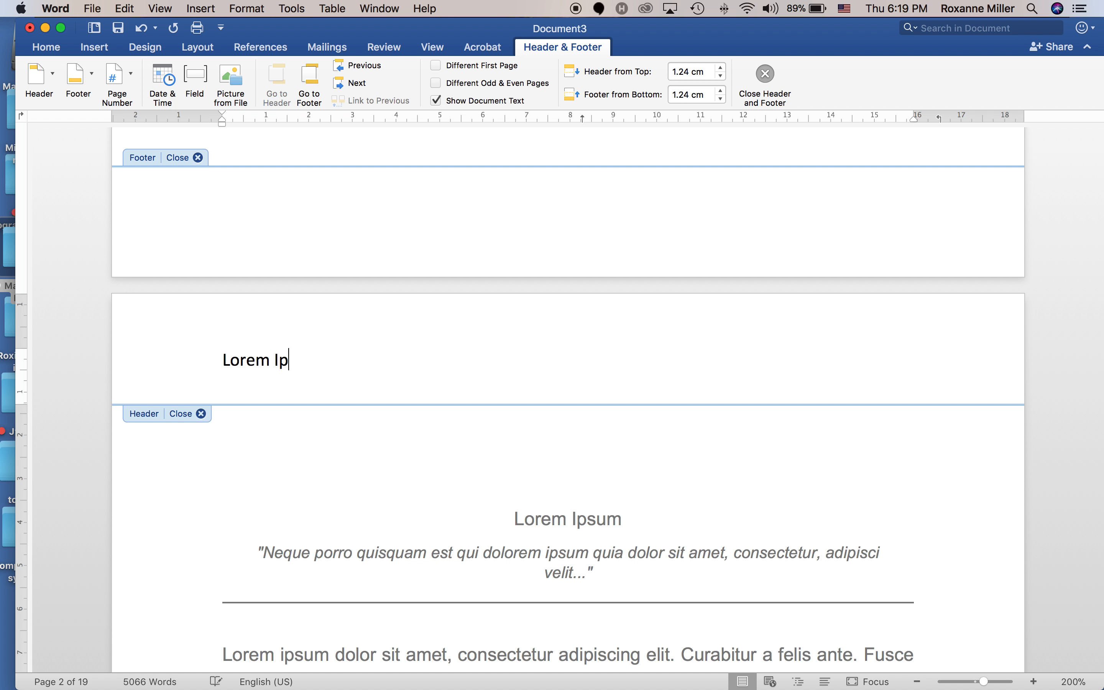
text(sum)
Add a second header line listing the three authors' names.
key(Return)
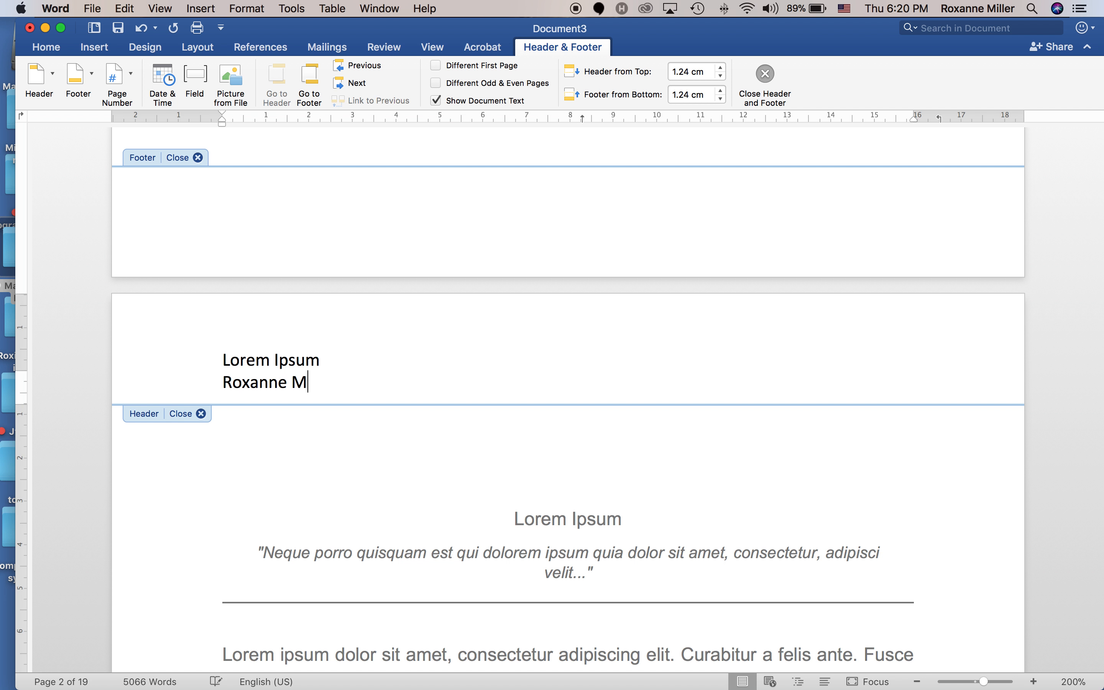
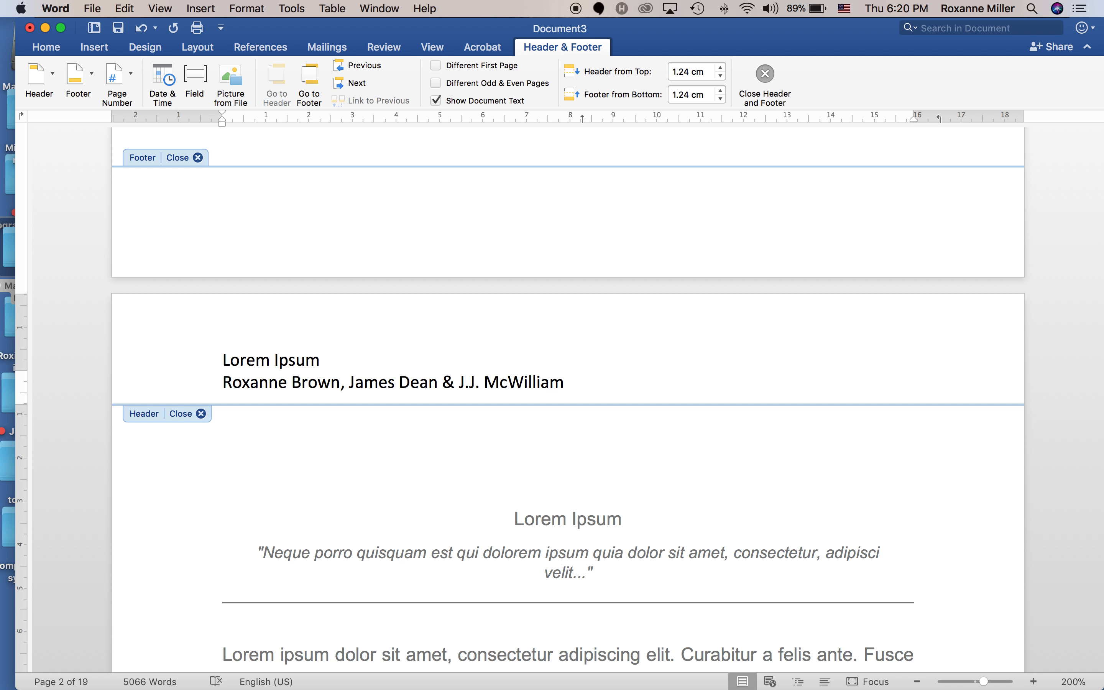
scroll(426, 367, up, 15)
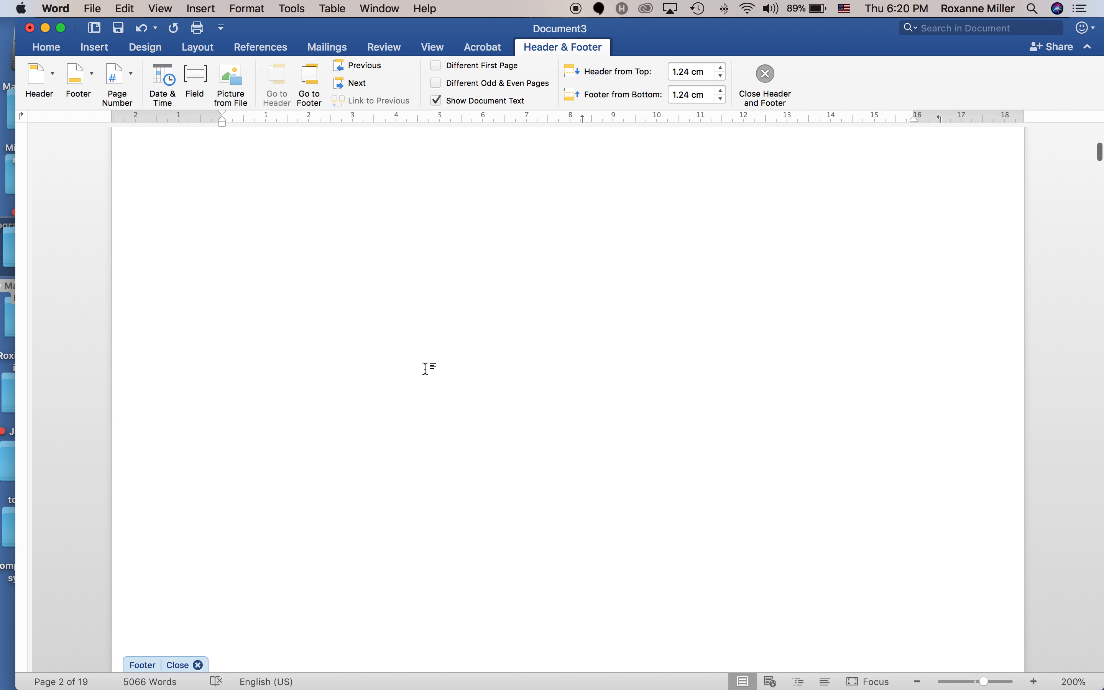
scroll(426, 368, down, 12)
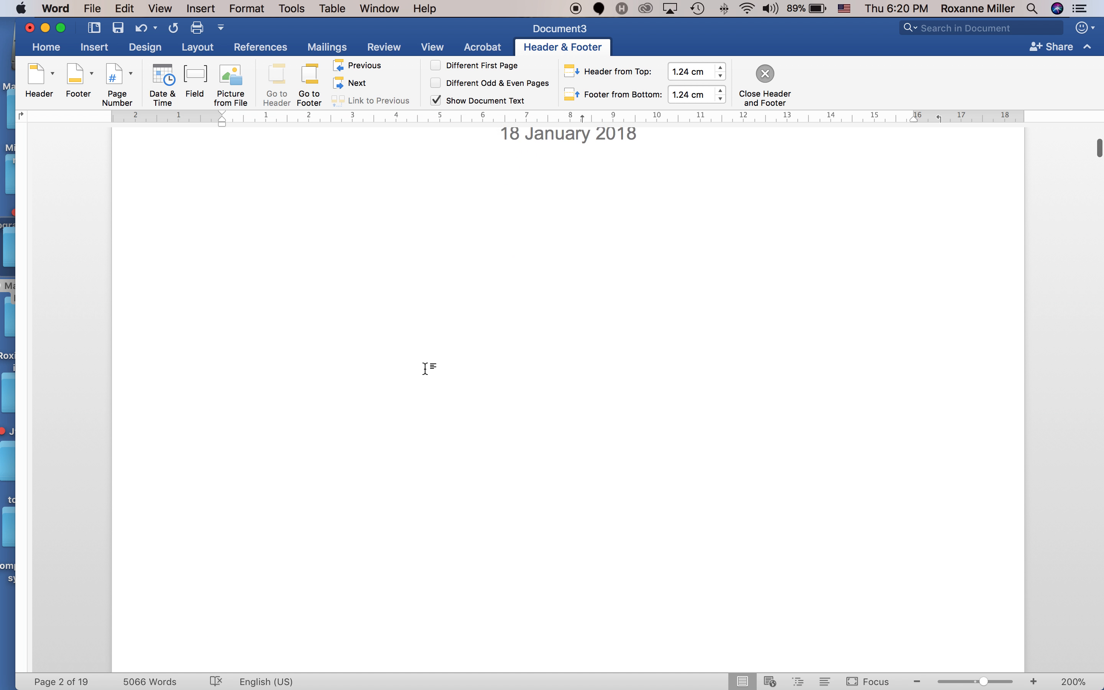
scroll(425, 368, down, 4)
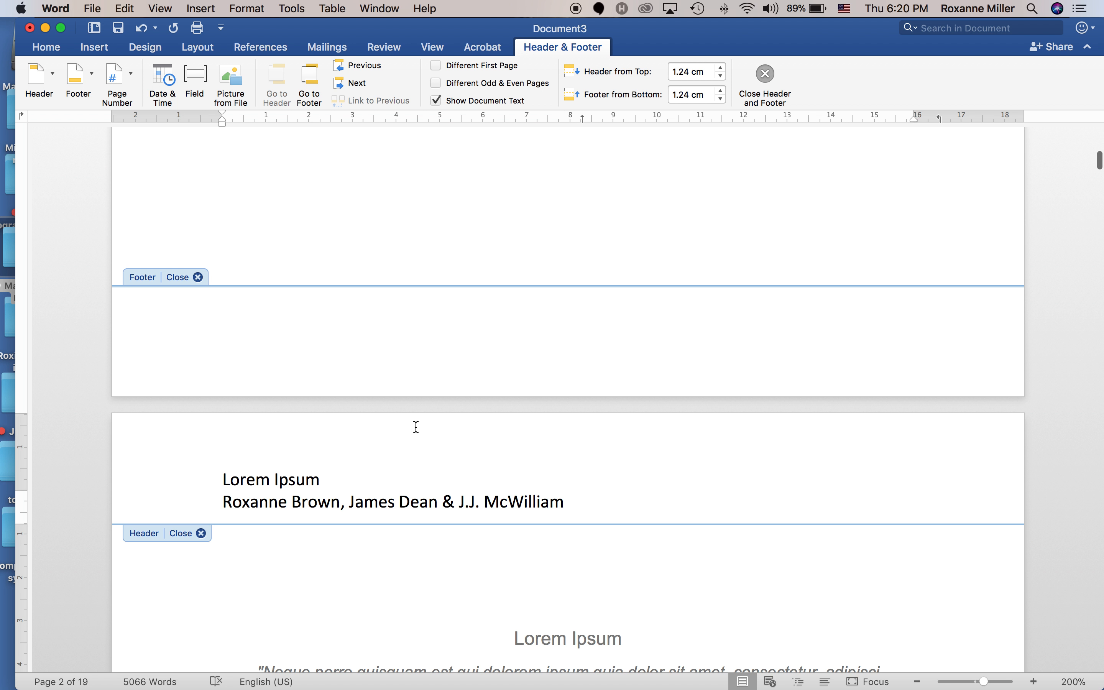
Reopen the header and set both header lines to 10 pt.
click(201, 533)
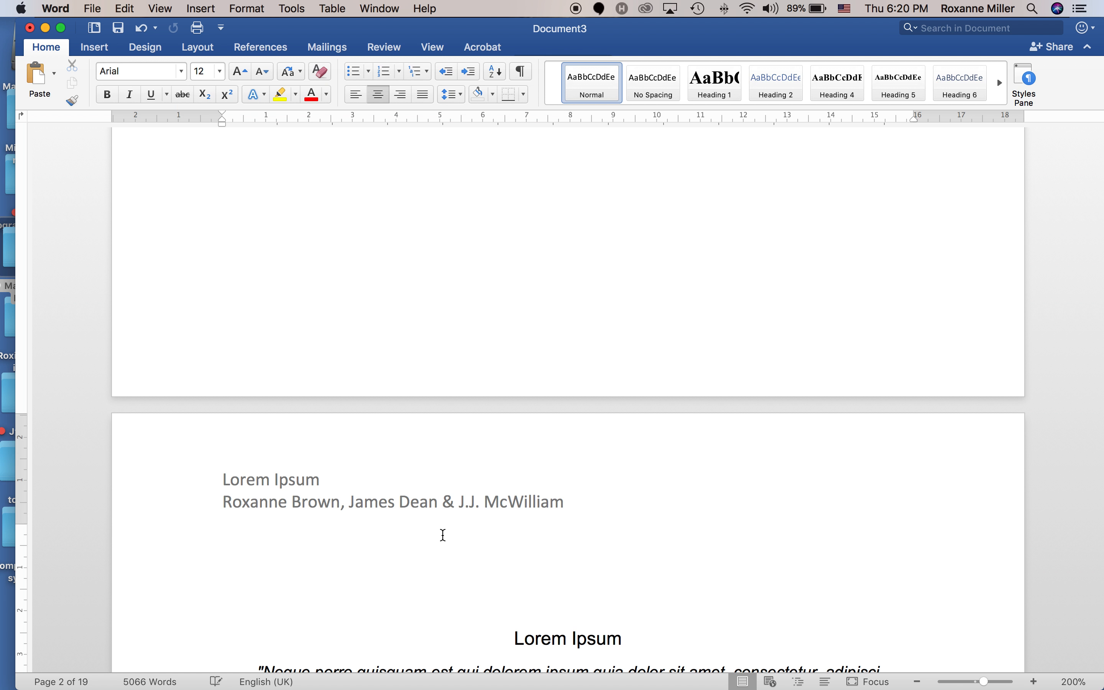
scroll(444, 536, down, 20)
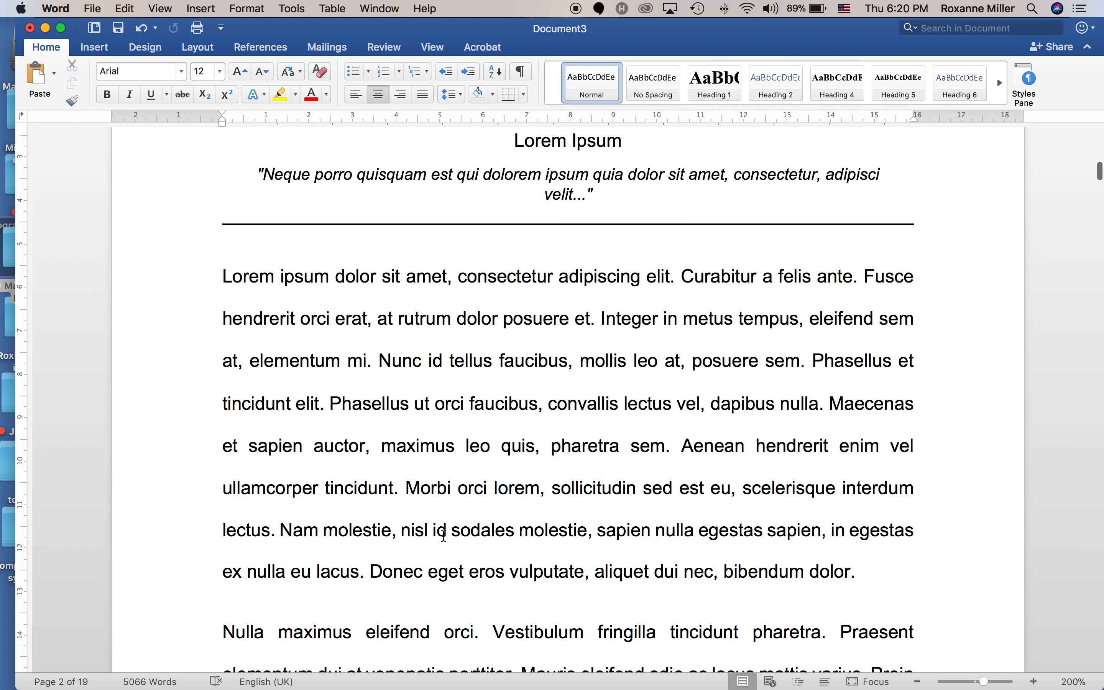
scroll(447, 541, up, 20)
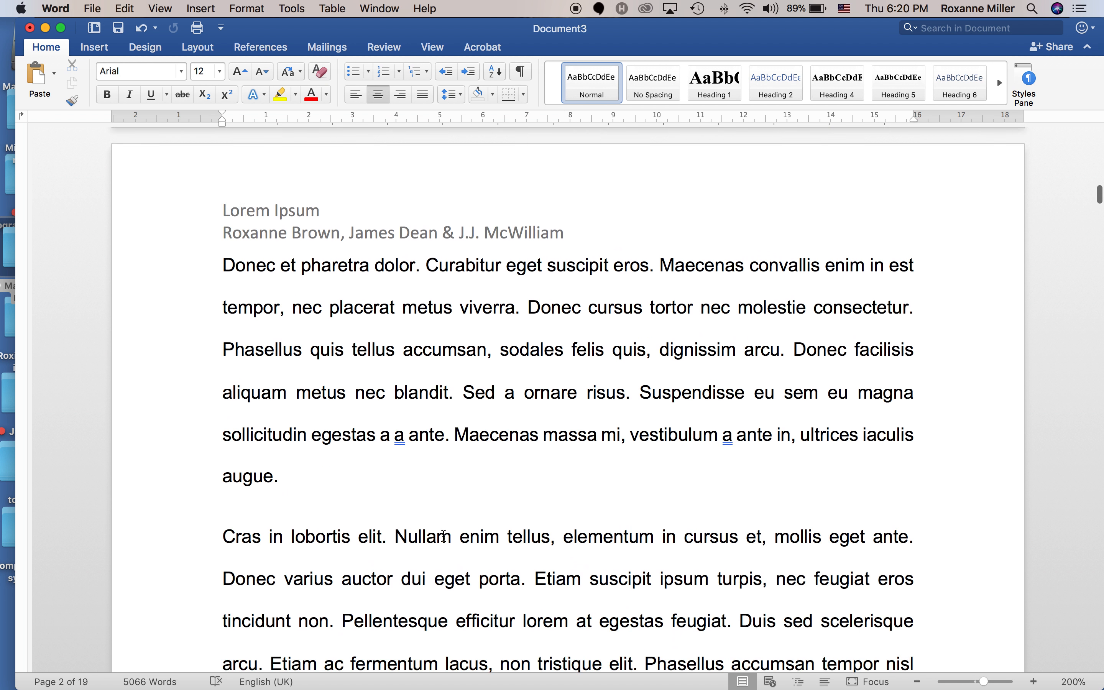
scroll(443, 536, down, 1)
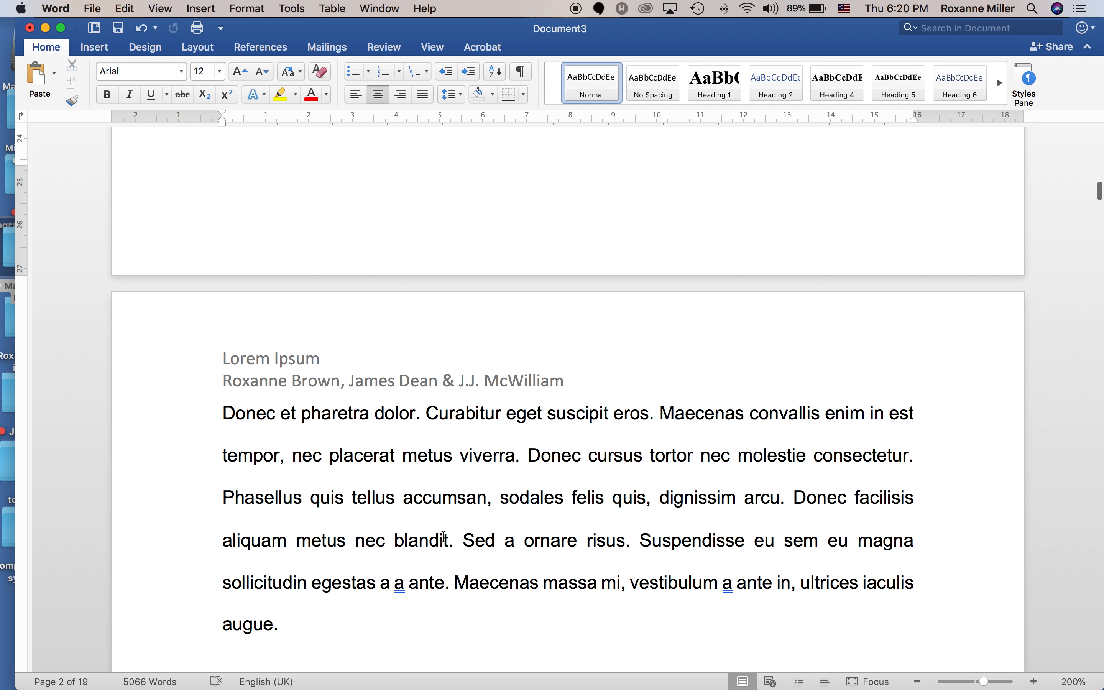
double_click(263, 353)
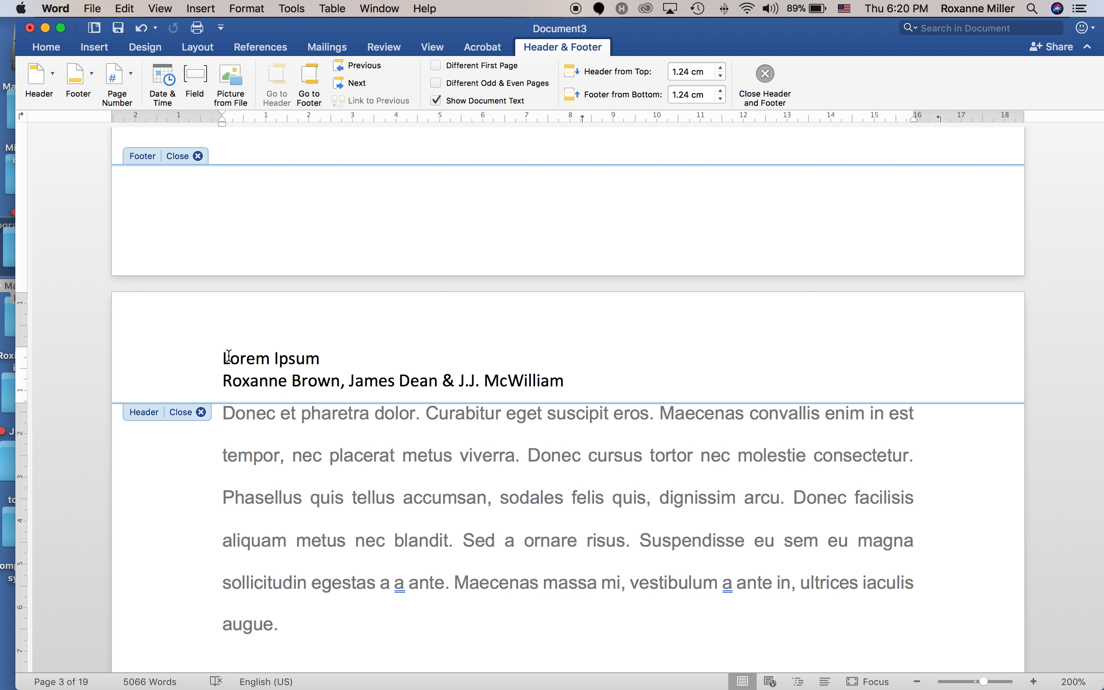
drag(222, 357, 582, 379)
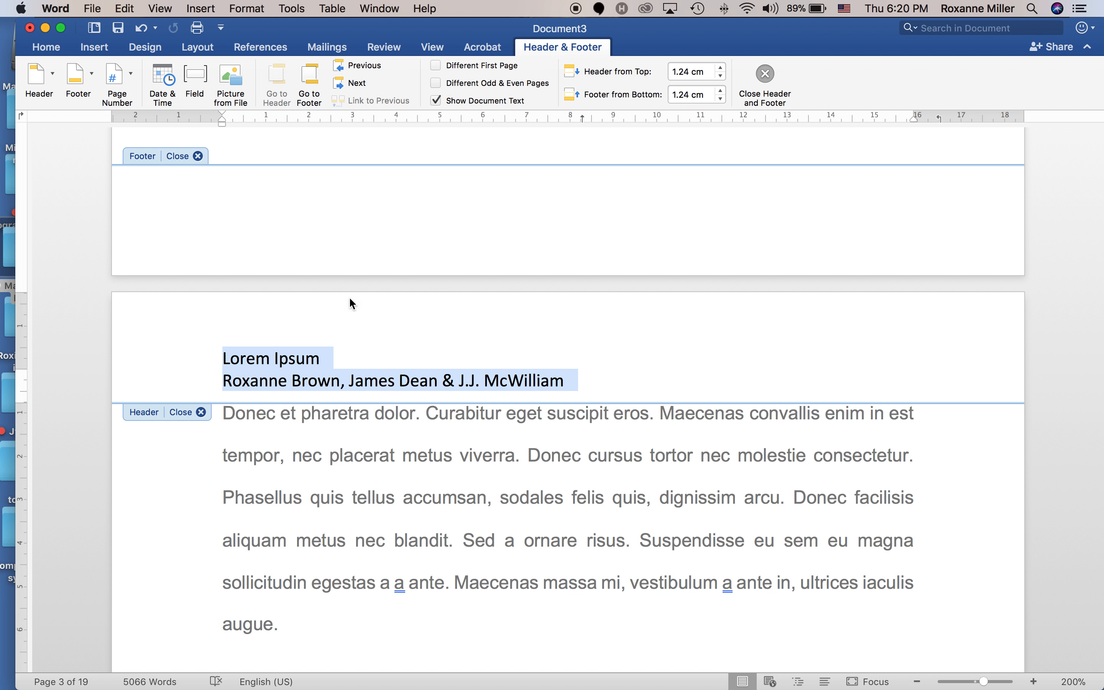
click(47, 48)
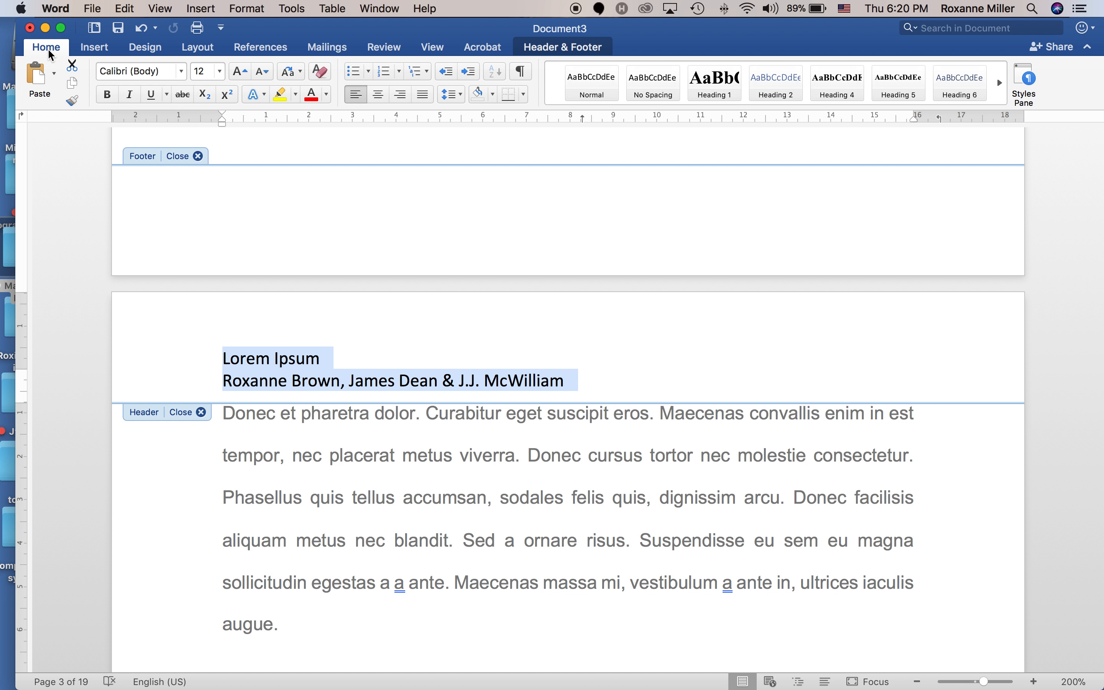
click(219, 72)
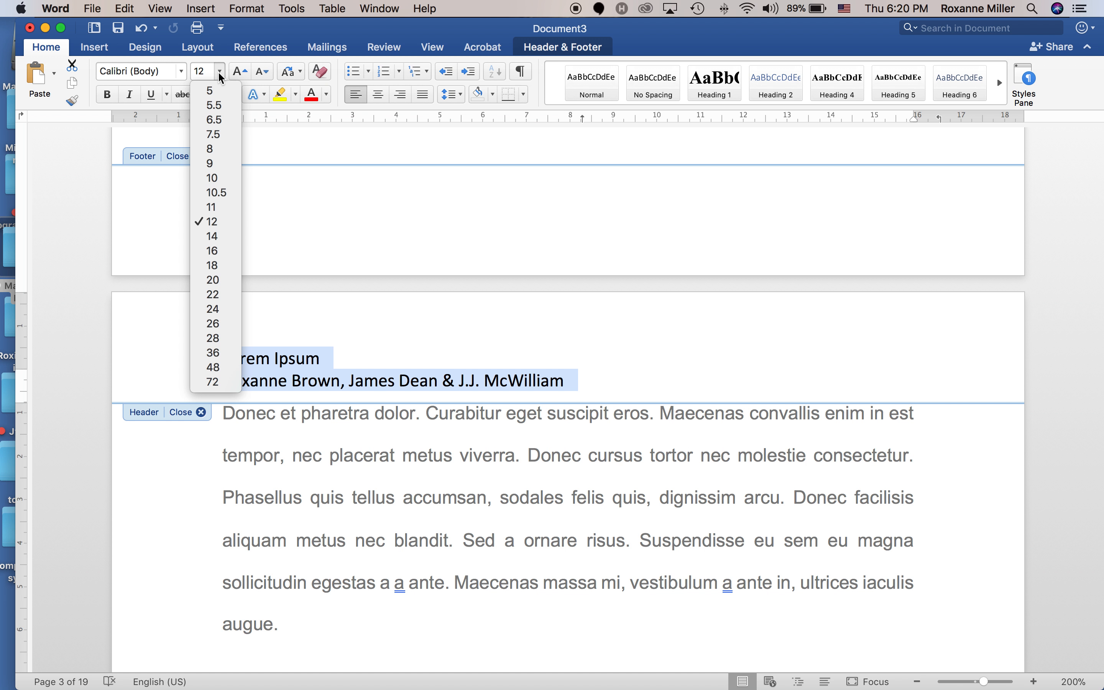
click(205, 182)
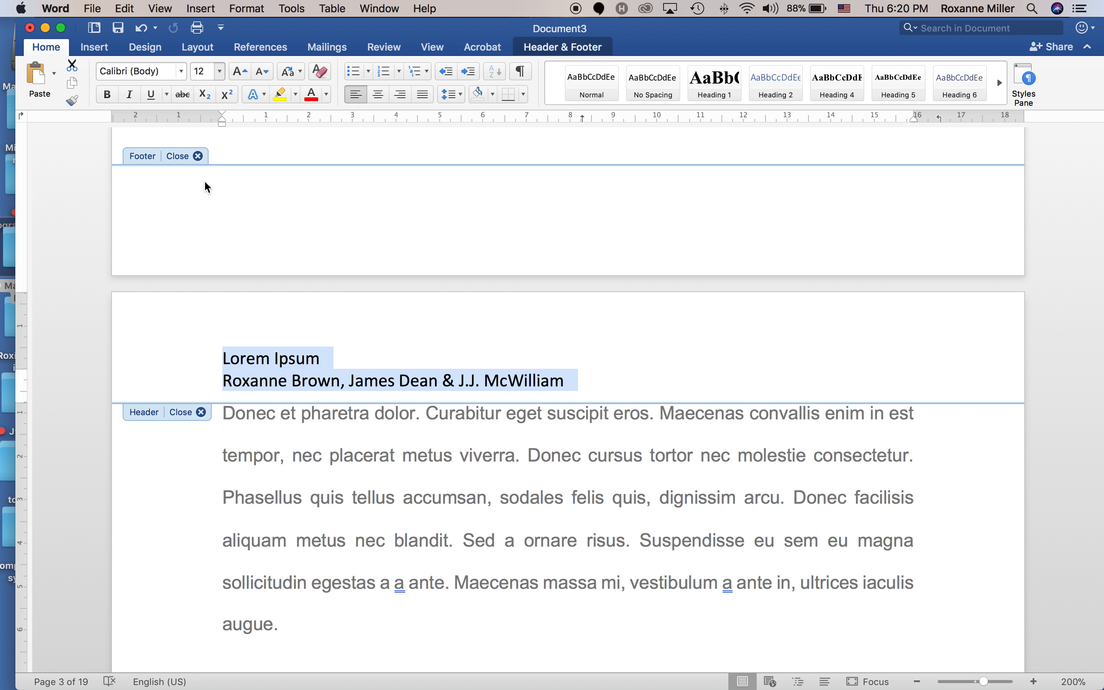
click(608, 365)
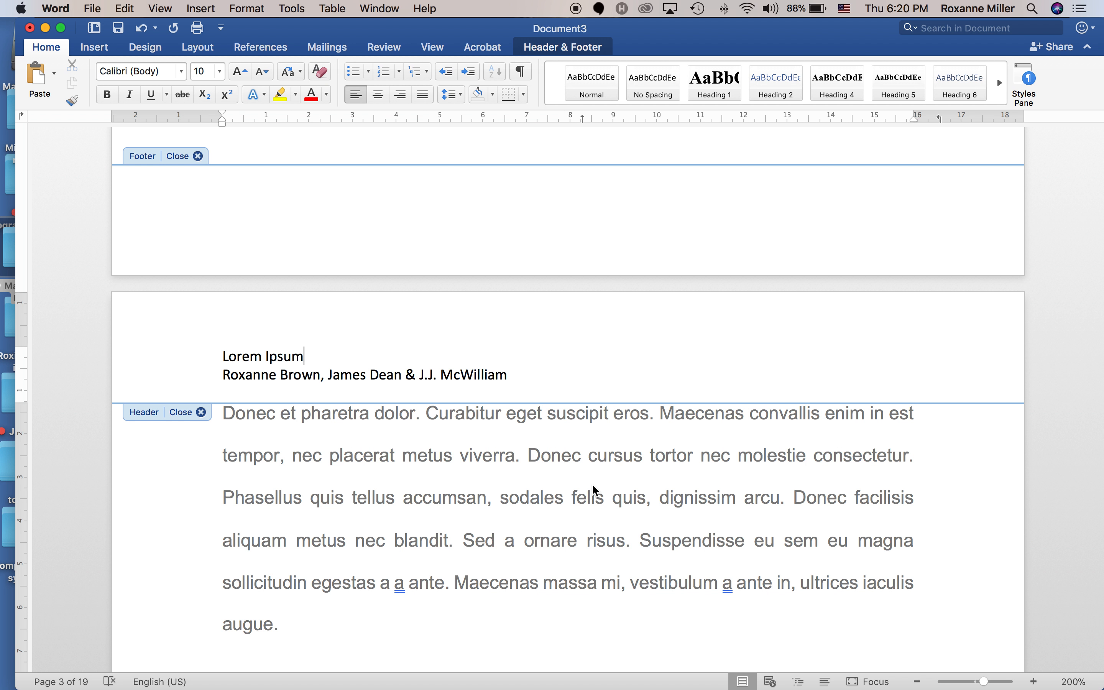
Move the insertion point into the empty footer and return to the Header & Footer tools.
click(633, 205)
right_click(307, 209)
click(250, 187)
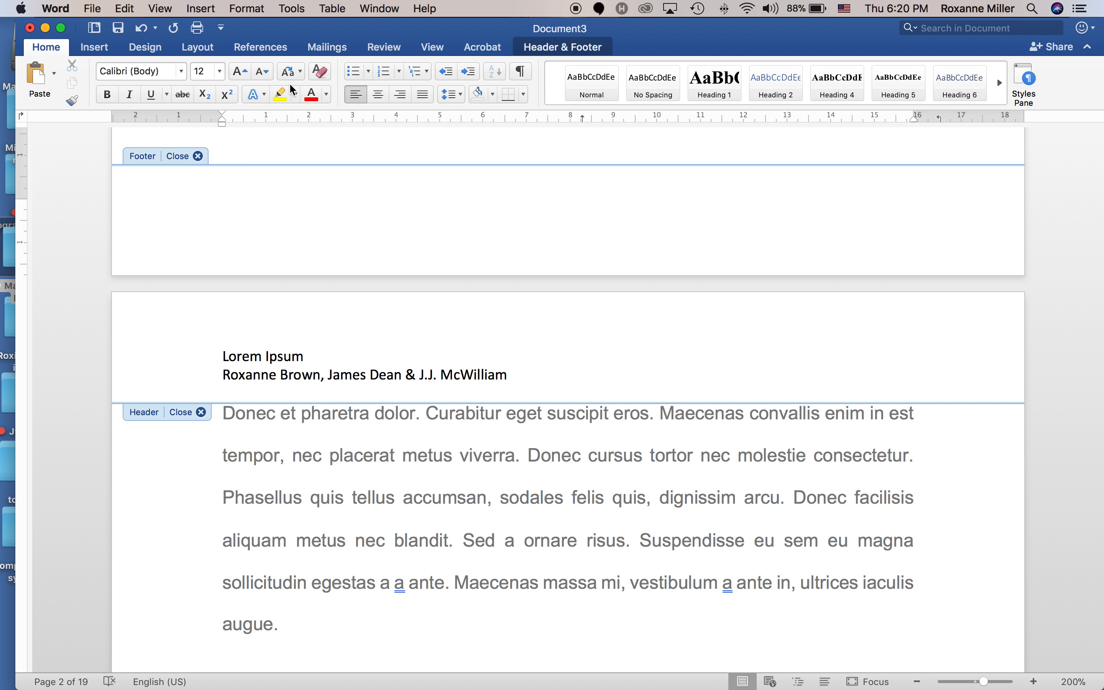
click(554, 48)
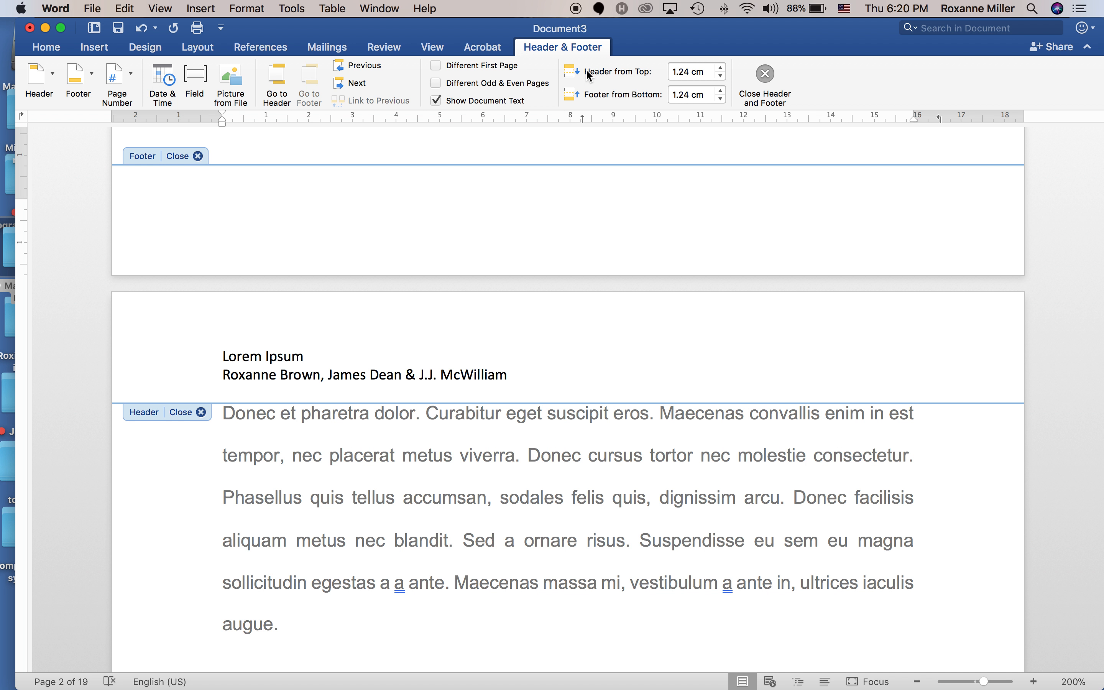
Insert bottom-of-page, right-aligned page numbers, then select the footer's page number 1.
click(123, 82)
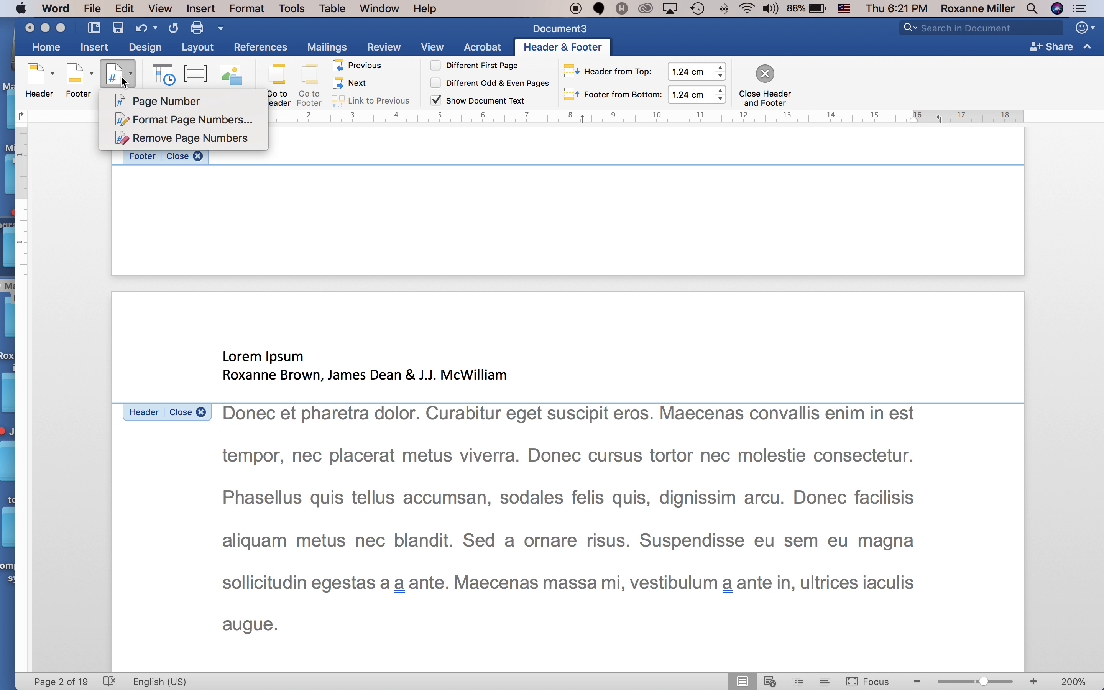
click(138, 100)
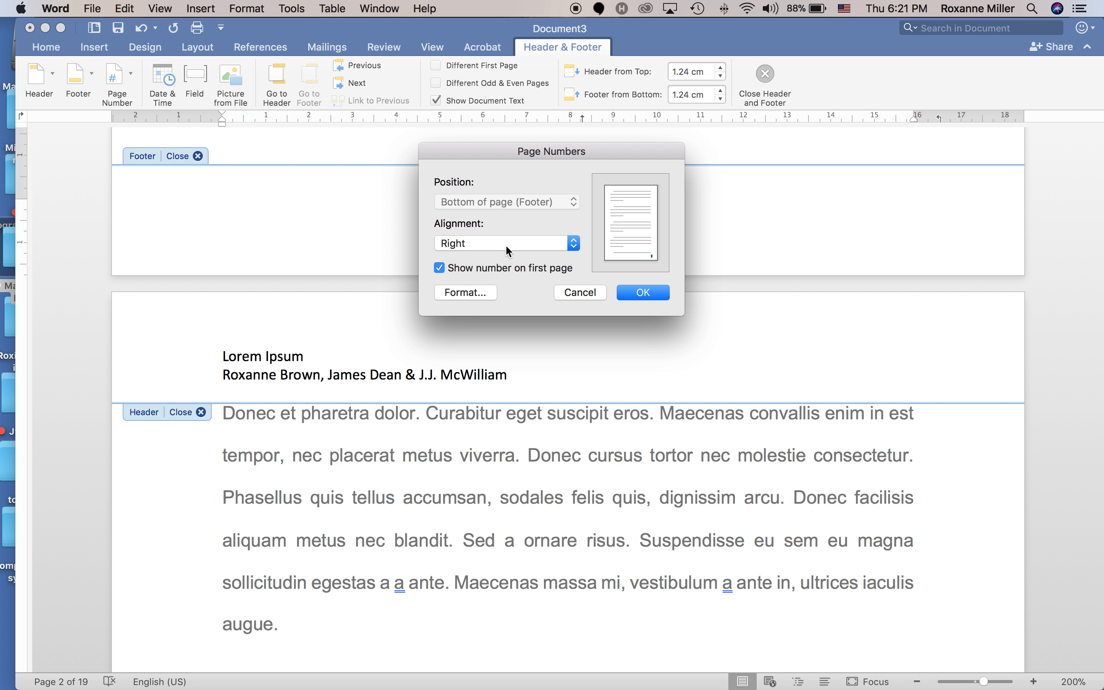
click(643, 292)
scroll(675, 318, up, 20)
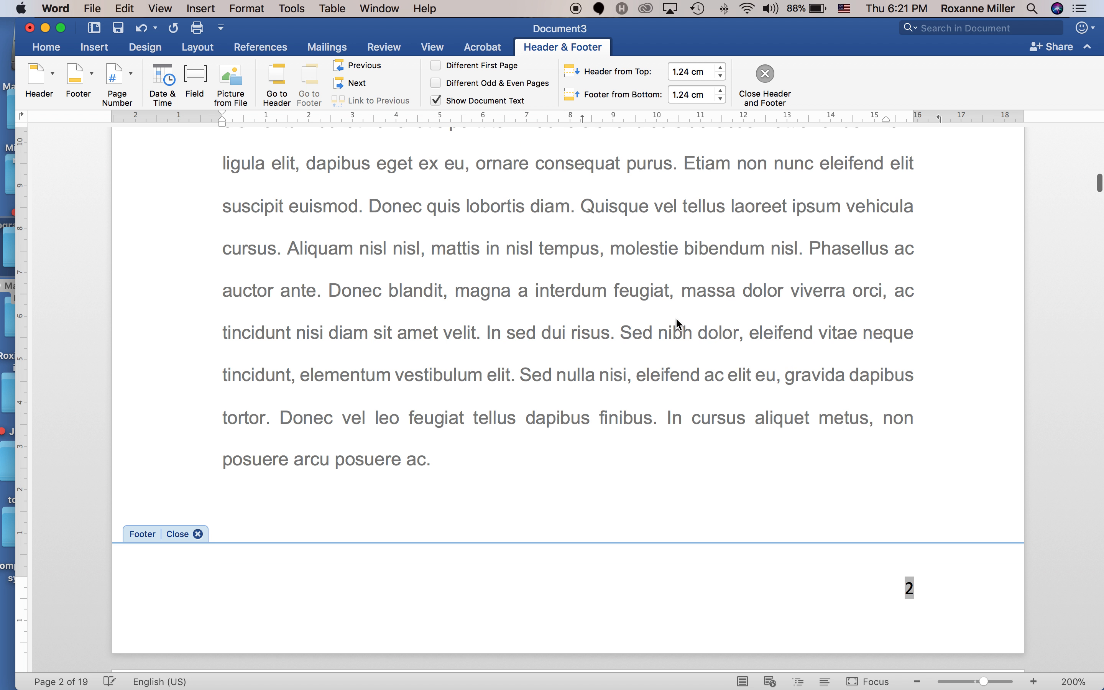
scroll(676, 318, down, 3)
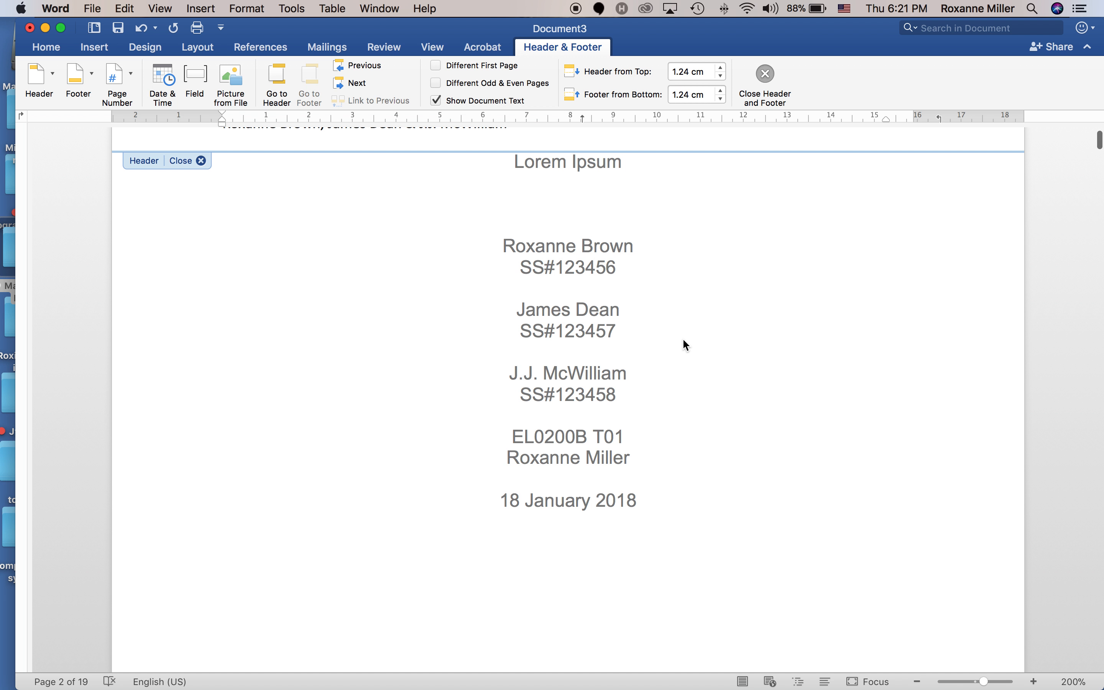
scroll(682, 338, up, 3)
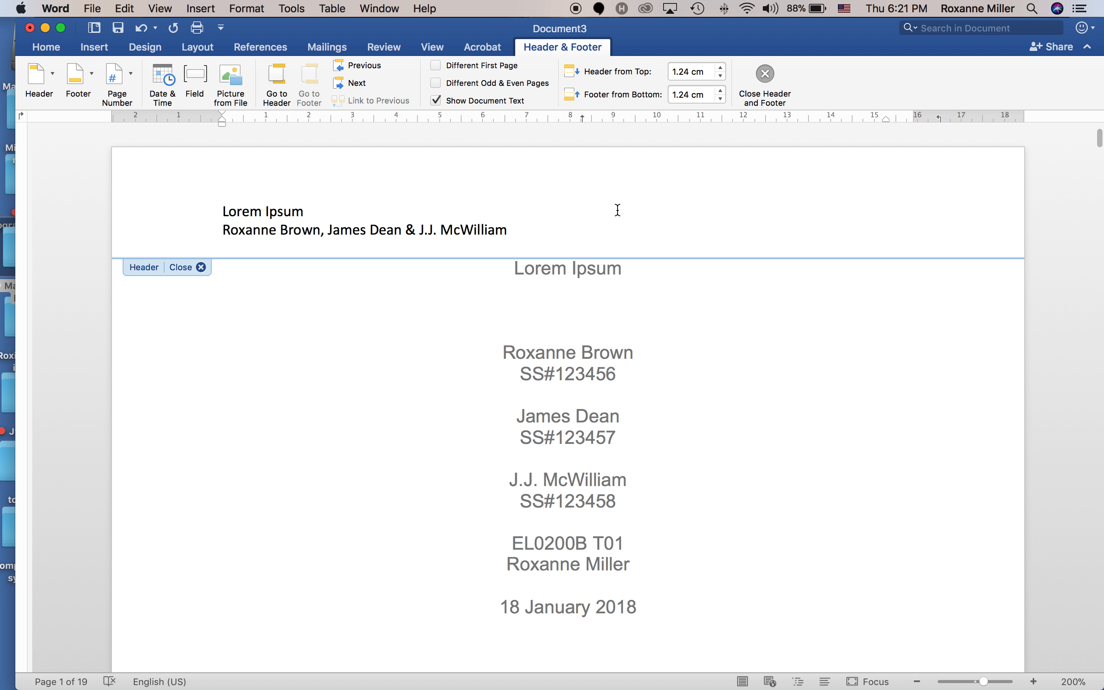
scroll(748, 312, down, 20)
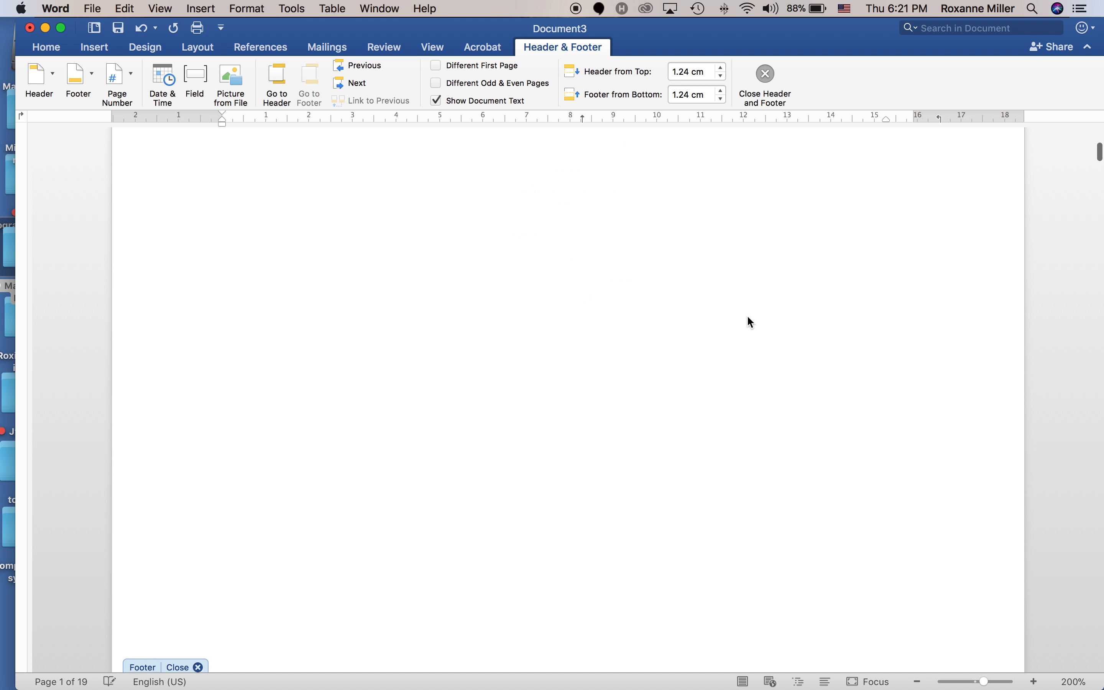
scroll(748, 315, up, 1)
double_click(748, 308)
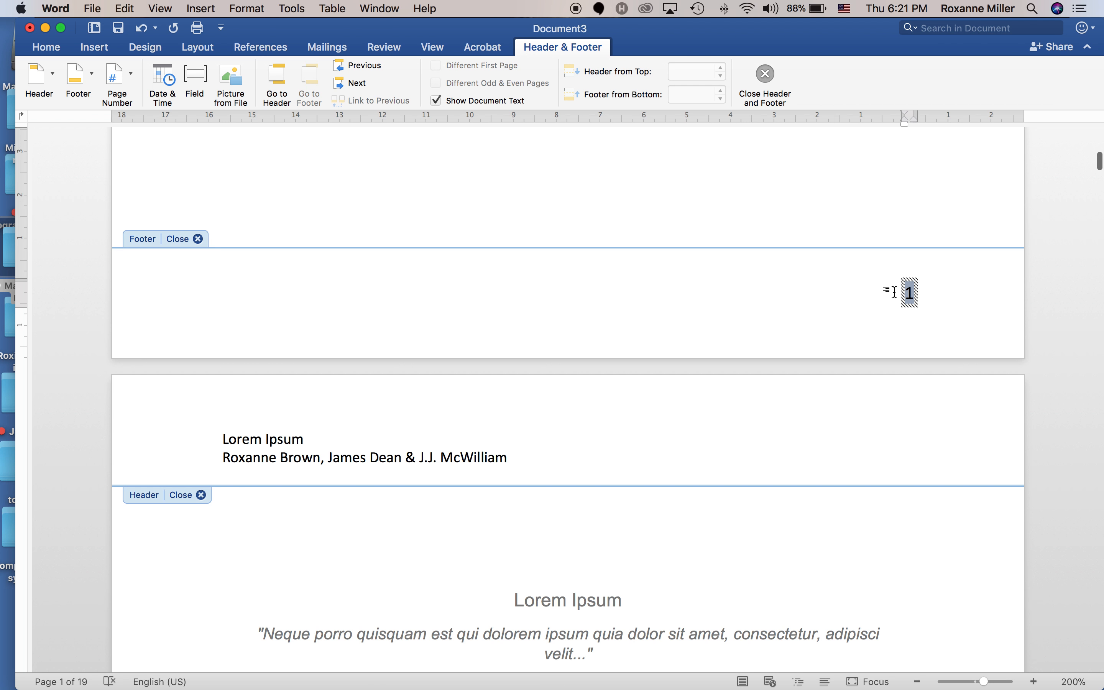
Set Page Number Format to start at 0 so the title page footer shows 0.
right_click(912, 296)
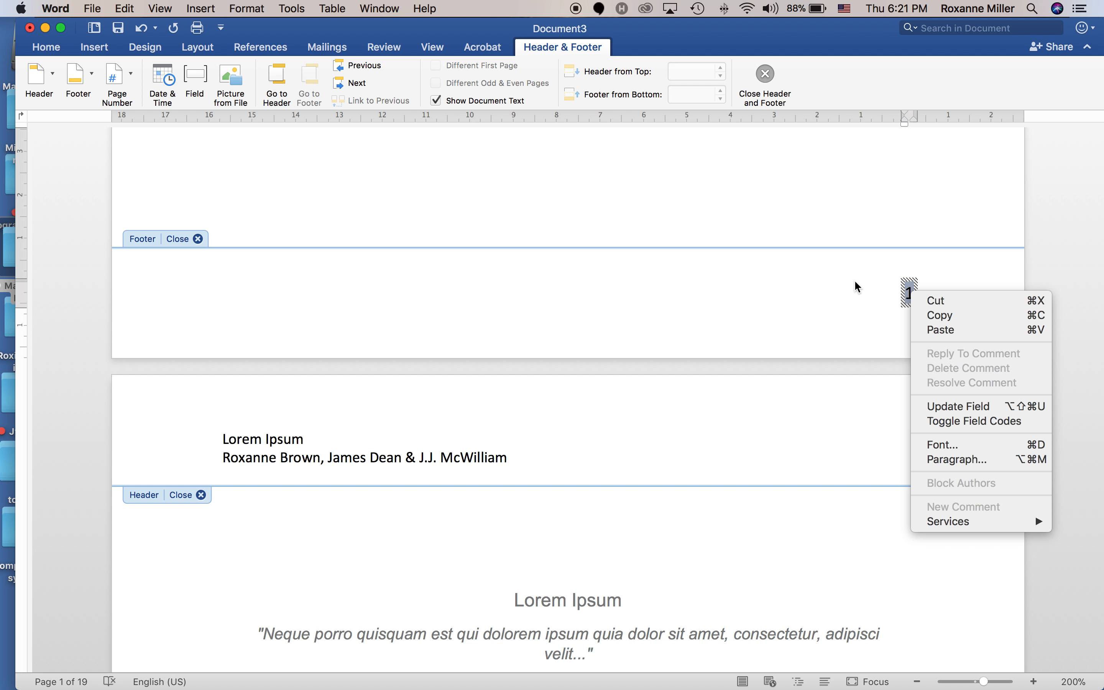
click(821, 284)
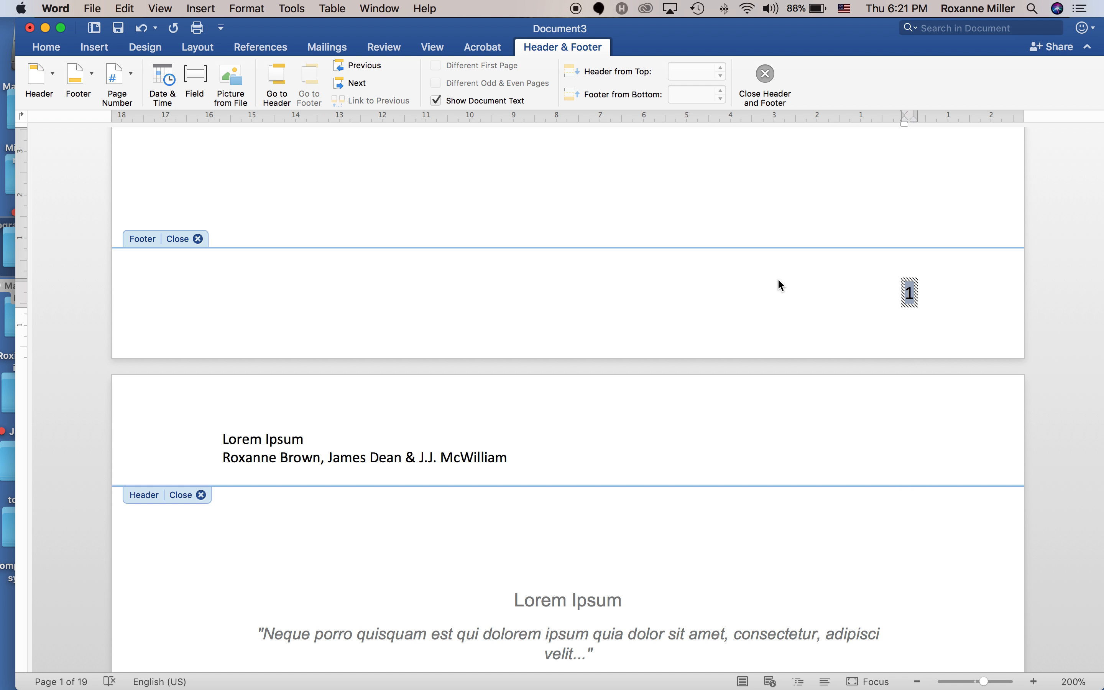
click(133, 77)
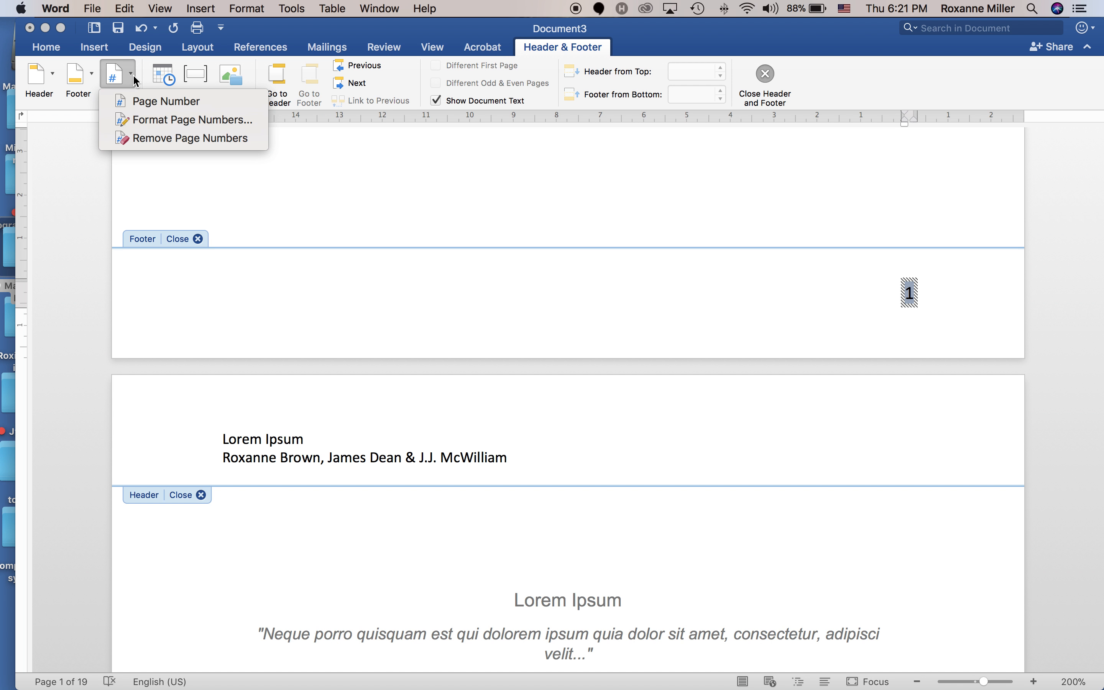
click(145, 122)
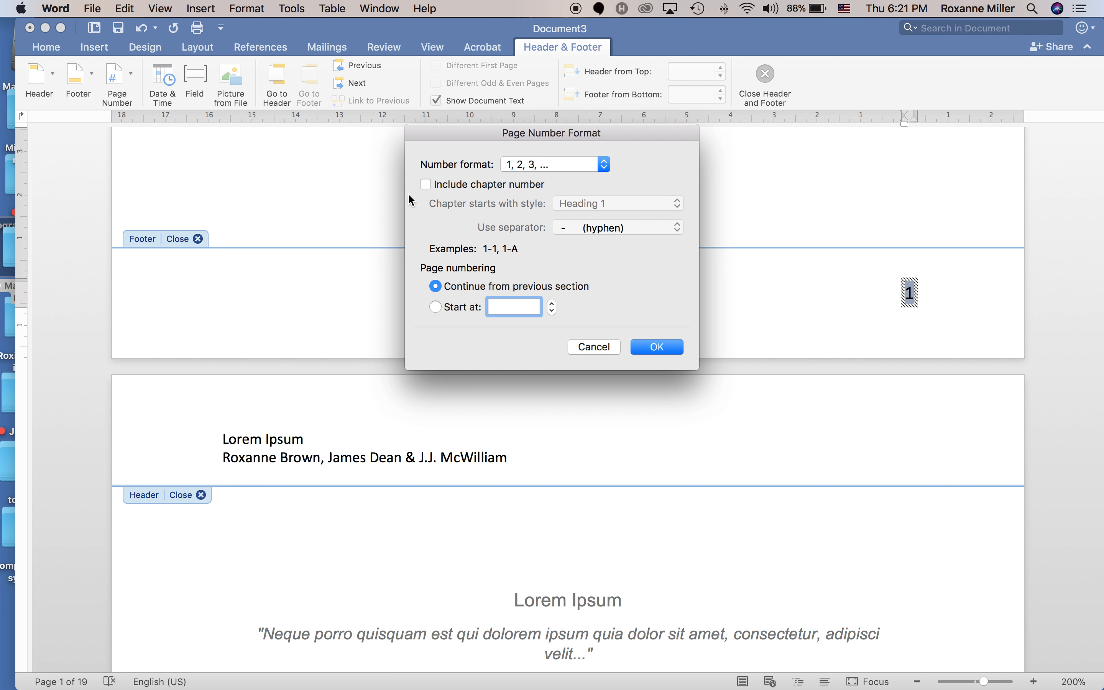
click(435, 307)
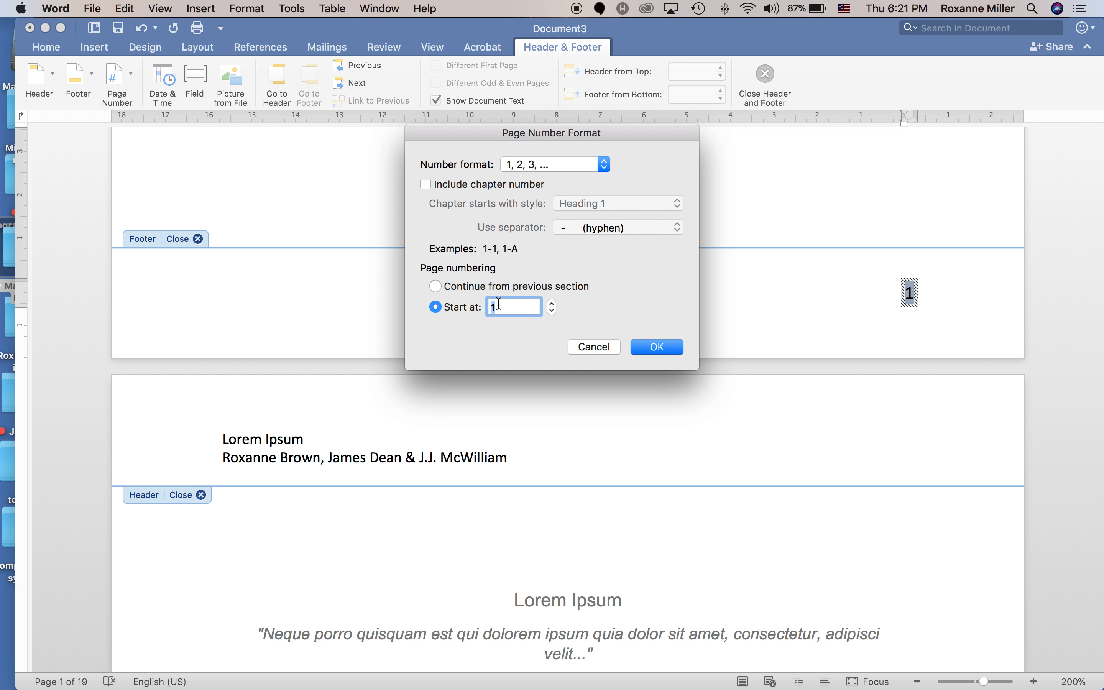
click(650, 343)
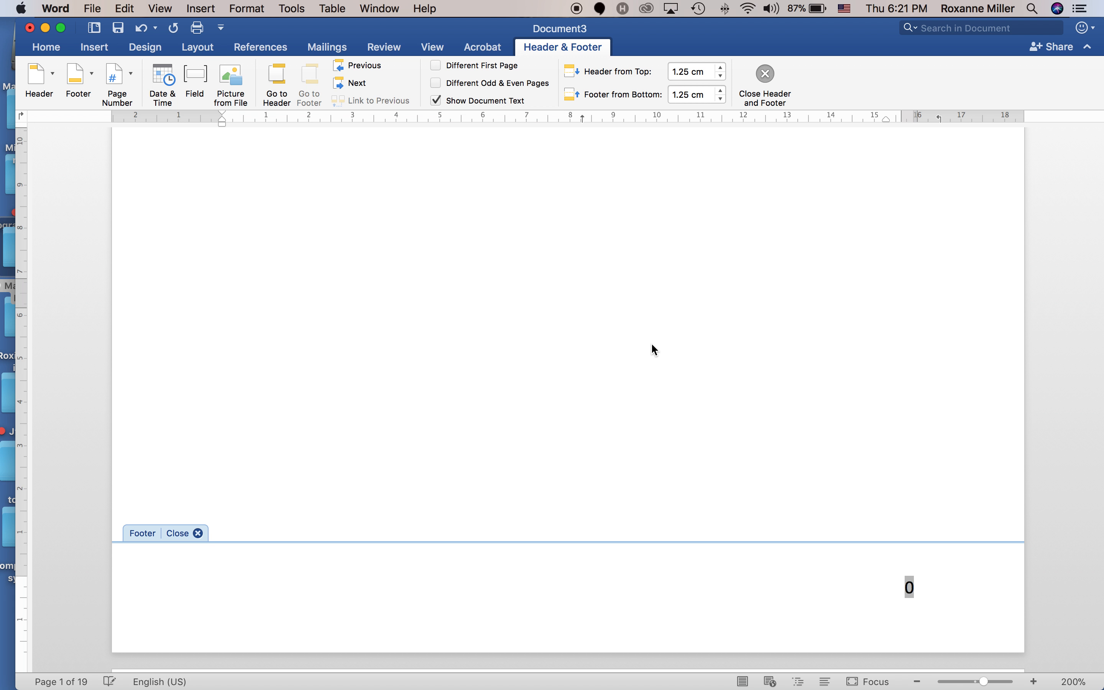
scroll(651, 343, up, 5)
scroll(651, 343, down, 9)
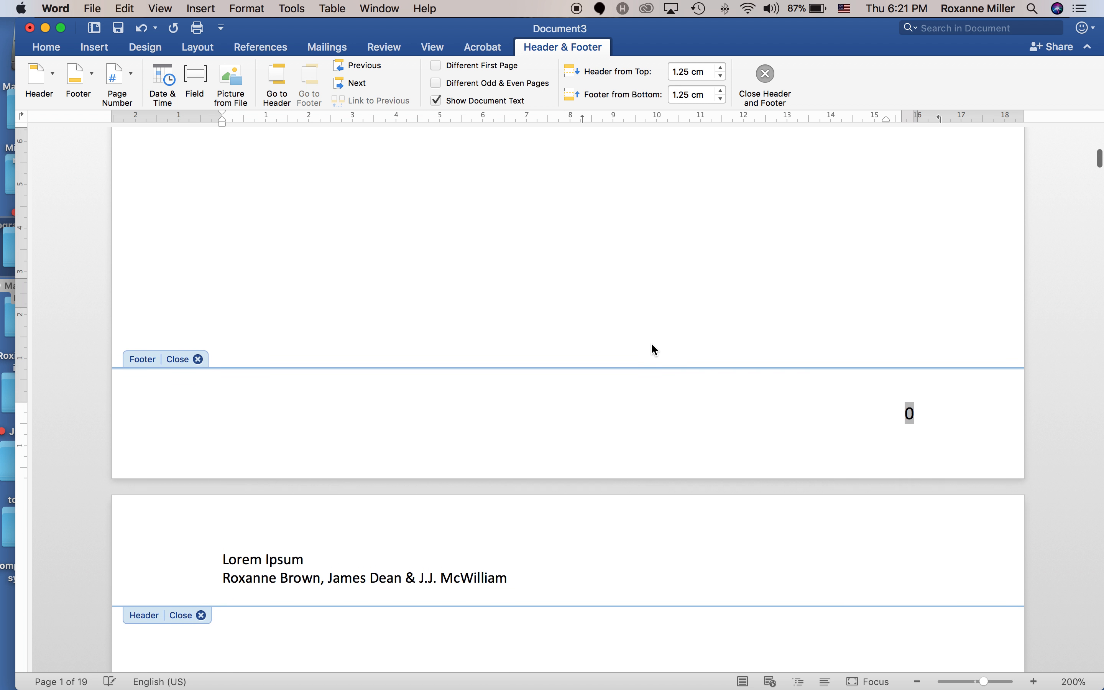
scroll(652, 345, down, 2)
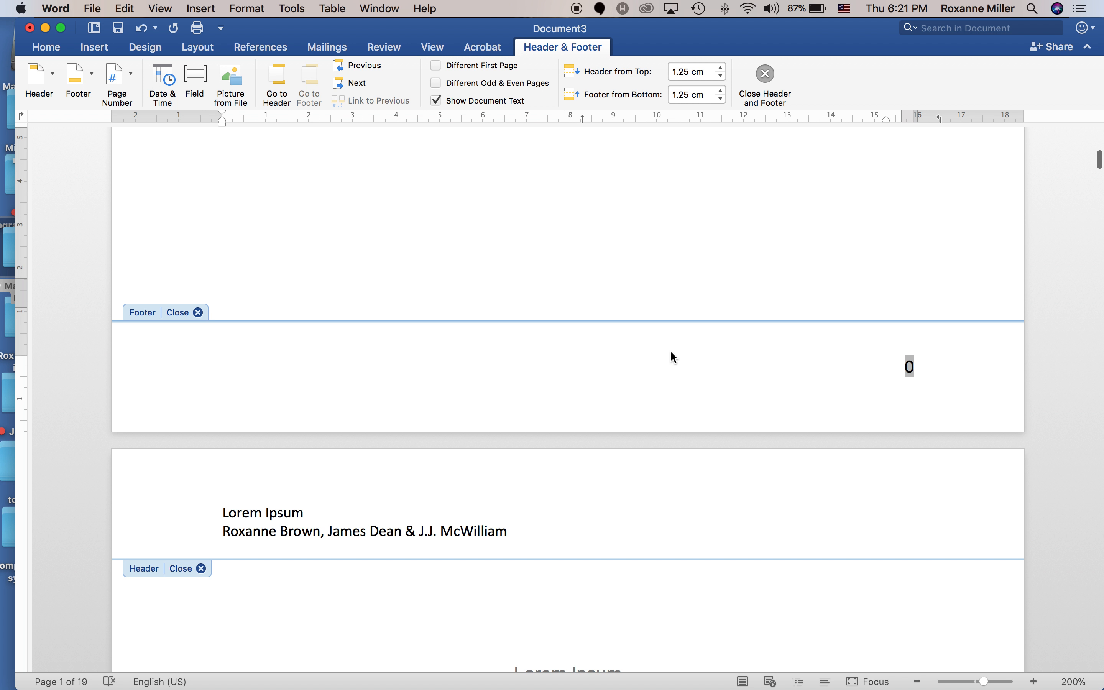
click(922, 367)
drag(922, 366, 878, 367)
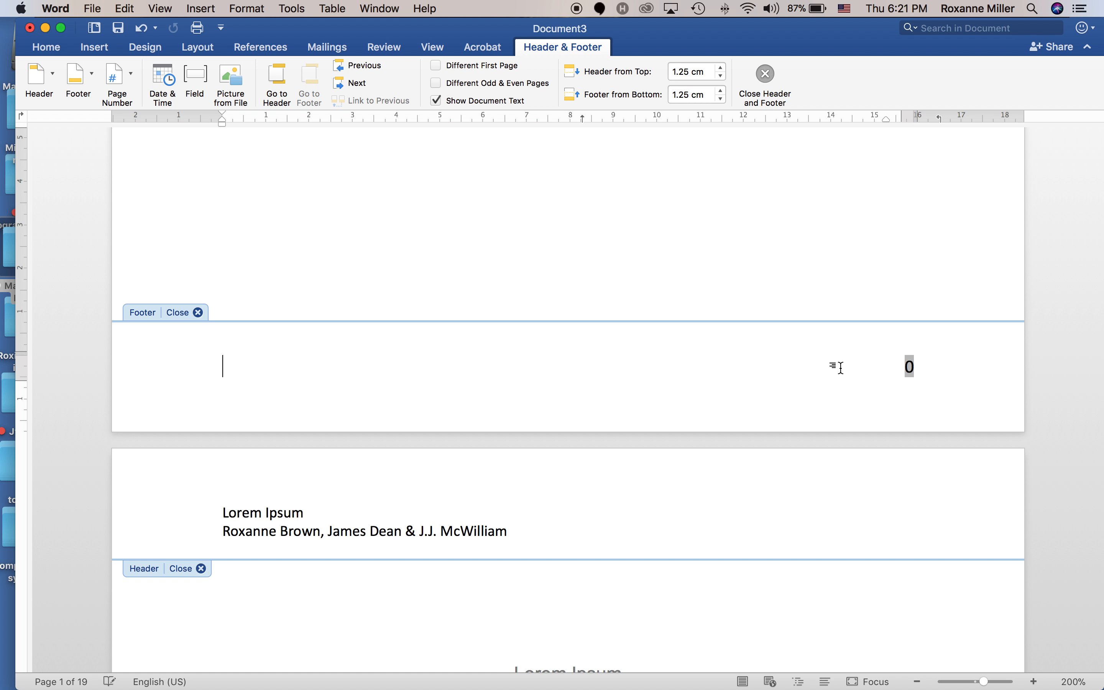
Select both title-page header lines: 'Lorem Ipsum' and the authors' names.
scroll(840, 368, up, 15)
scroll(840, 368, up, 5)
scroll(840, 366, up, 3)
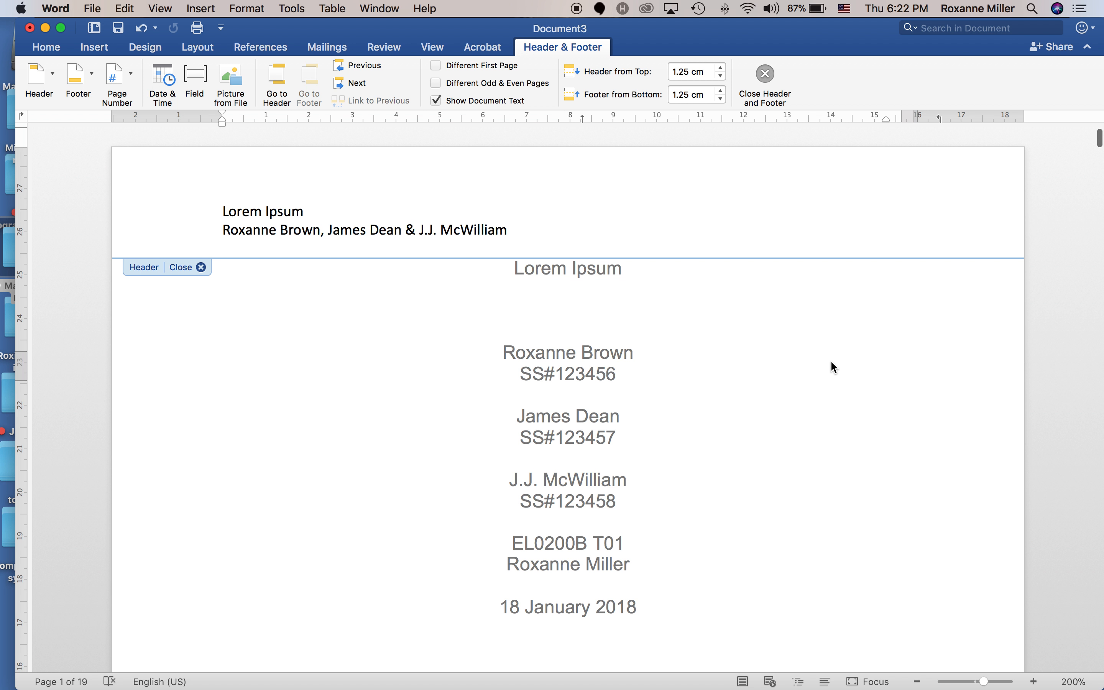
key(super+a)
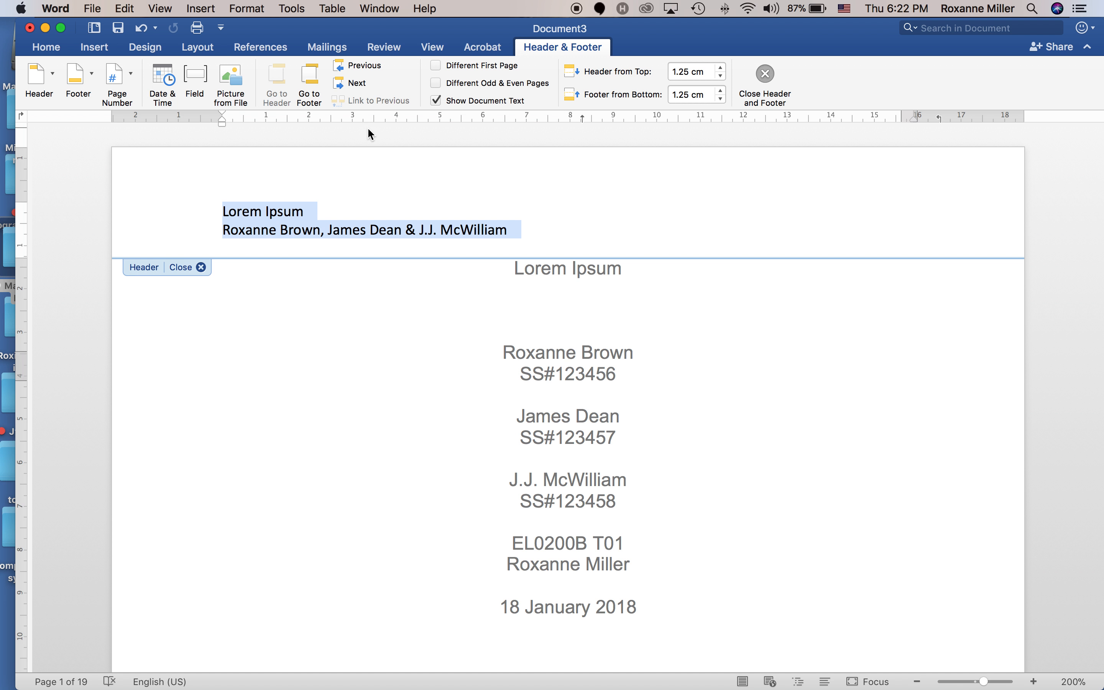
Turn on Different First Page to blank the title page header, then close header editing.
click(436, 65)
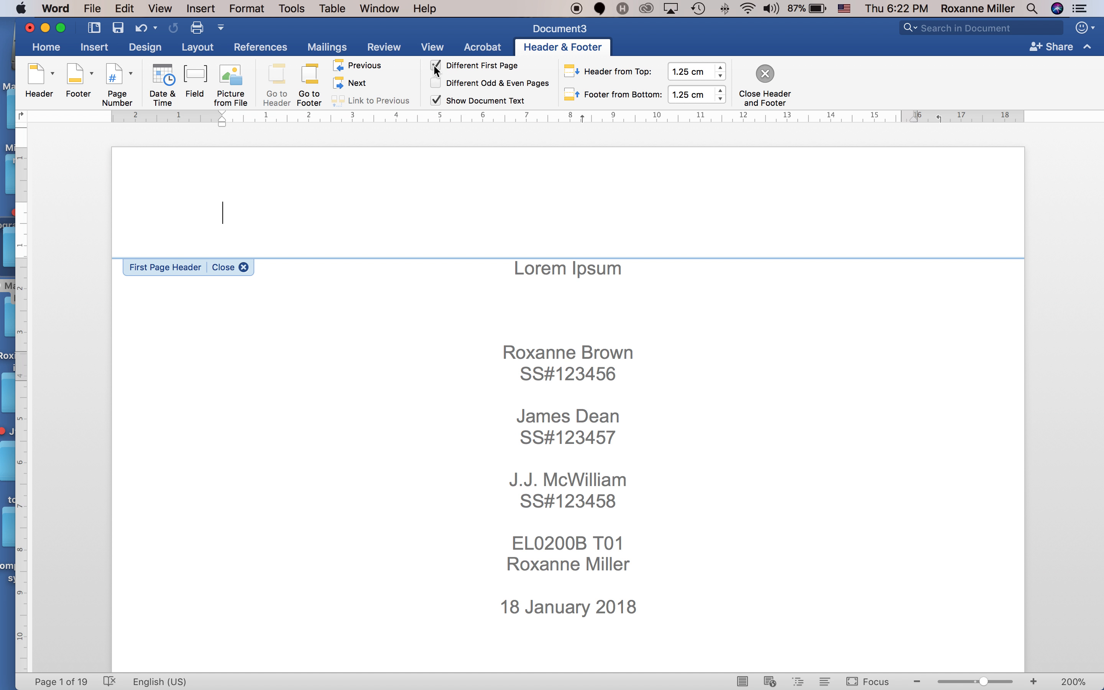
scroll(429, 173, down, 20)
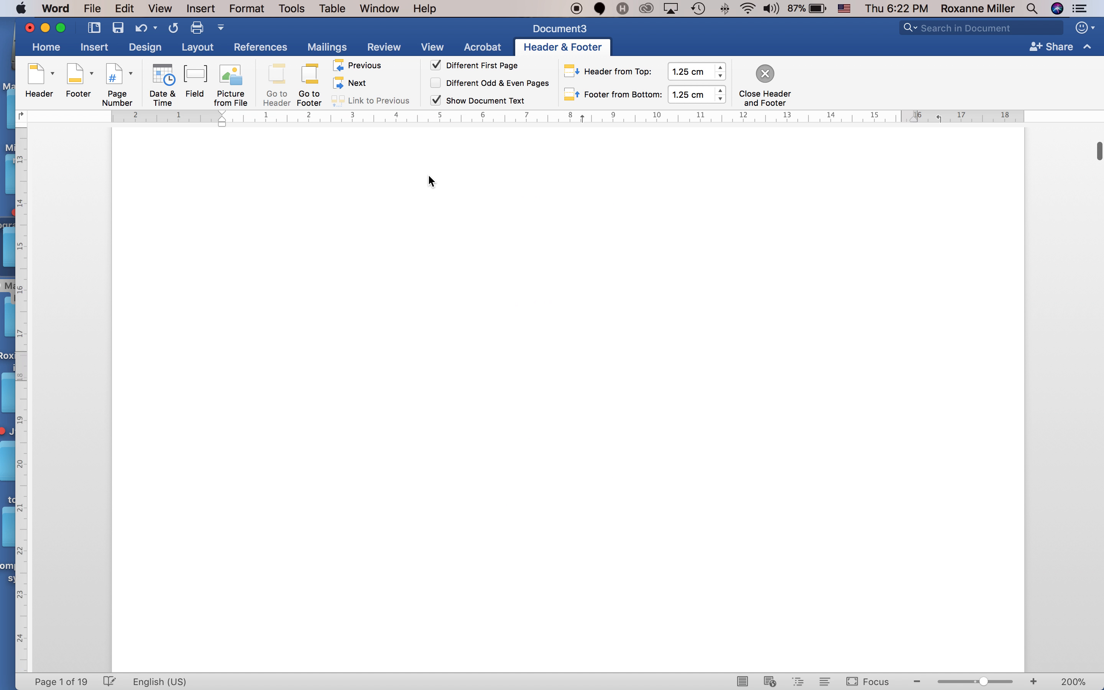
scroll(429, 178, up, 15)
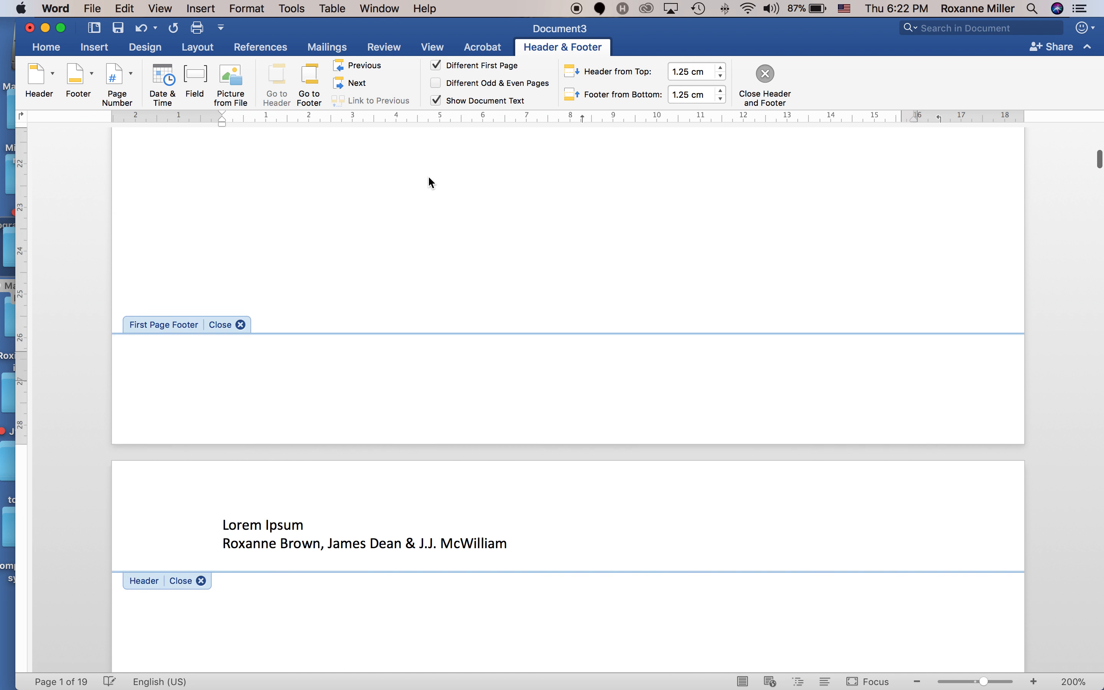
scroll(460, 142, down, 20)
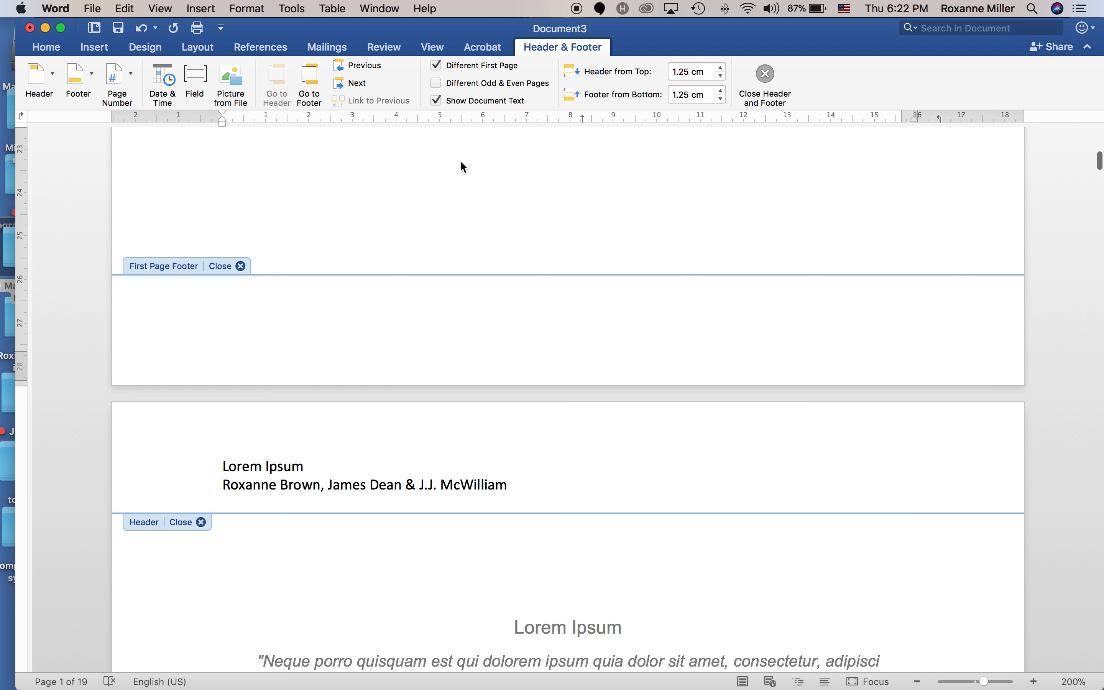
scroll(460, 159, down, 6)
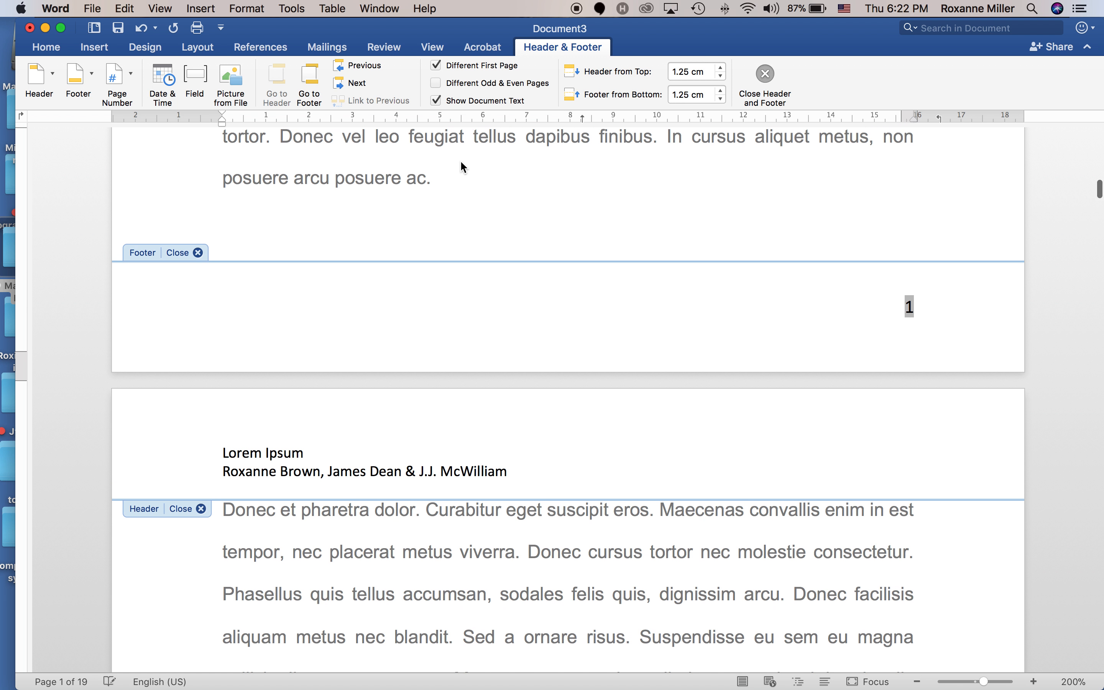
scroll(663, 288, up, 15)
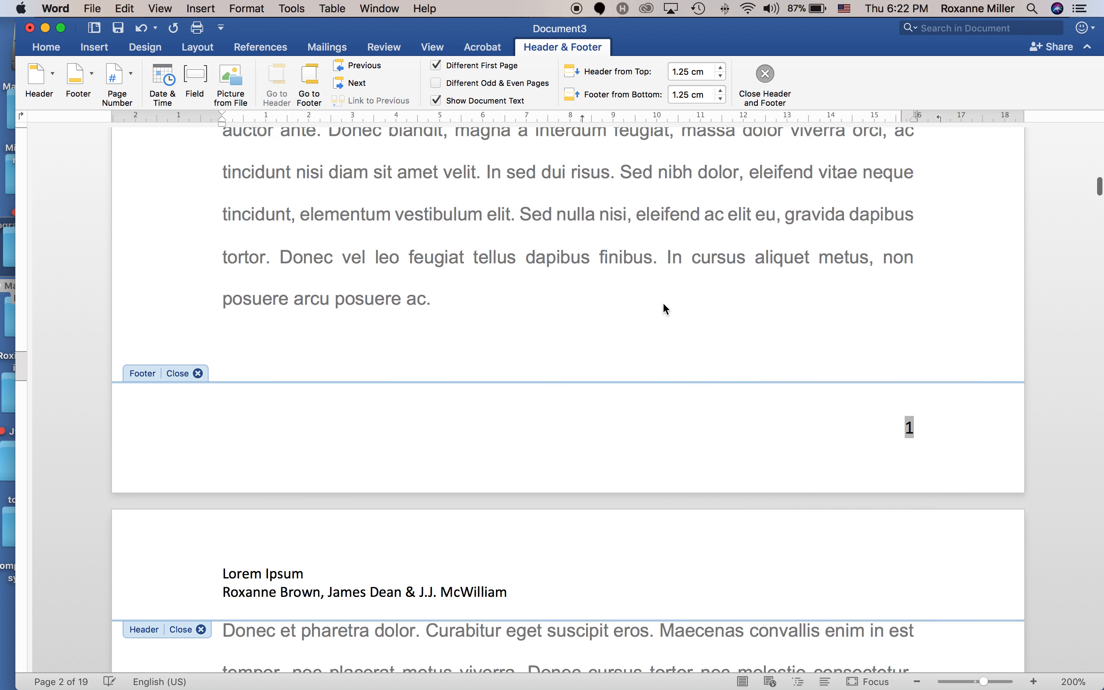
scroll(663, 304, down, 1)
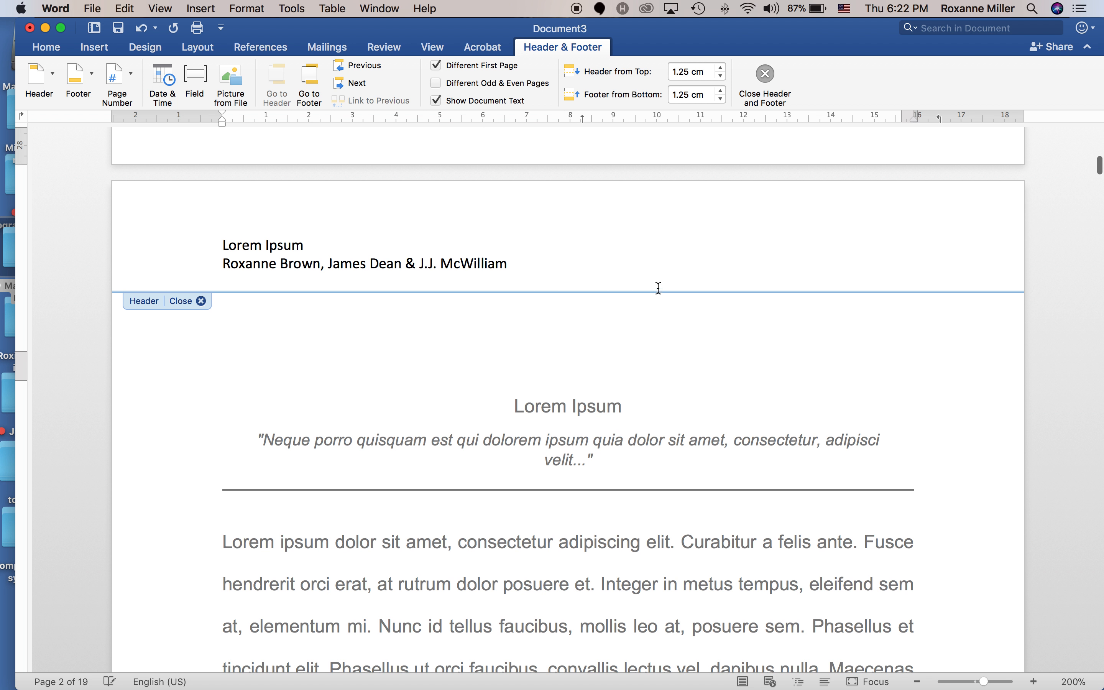
click(673, 393)
click(243, 213)
Review headers and page numbers across pages, then select the title page text block.
scroll(687, 334, up, 20)
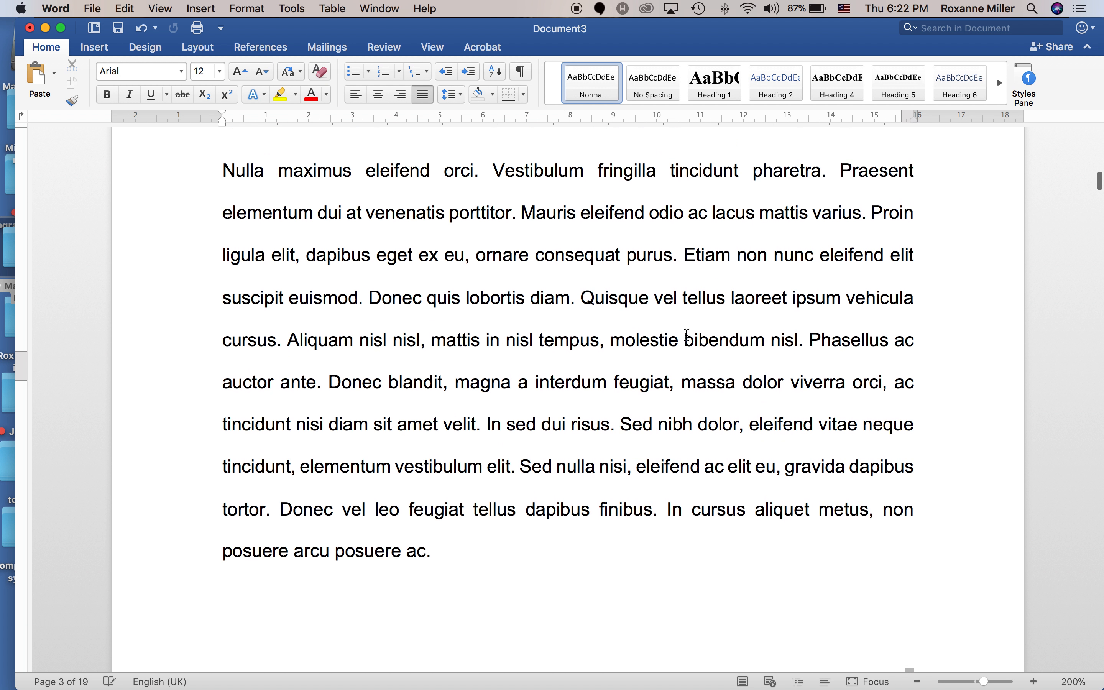
scroll(687, 334, up, 5)
scroll(687, 335, down, 15)
scroll(705, 369, down, 5)
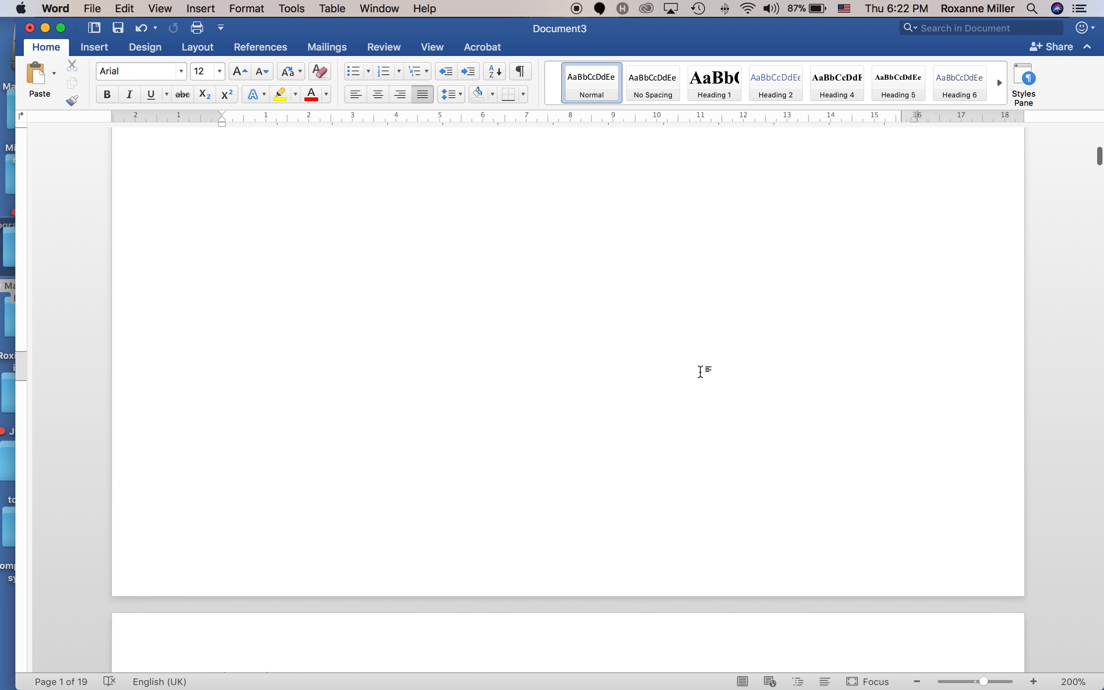
scroll(705, 370, down, 10)
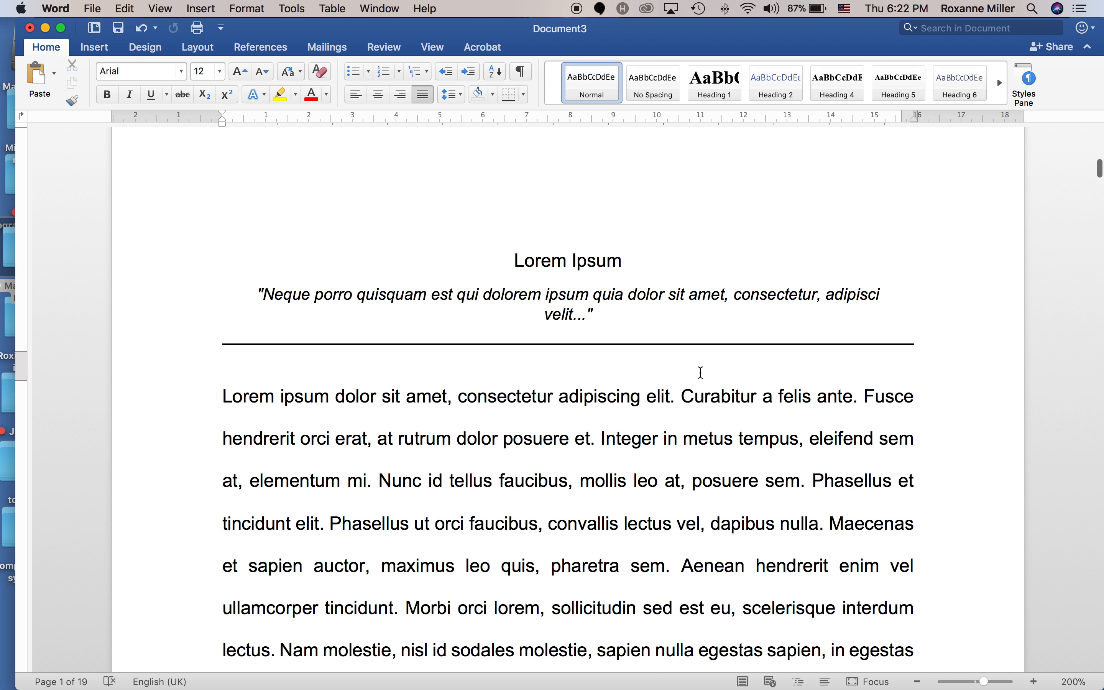
scroll(701, 372, up, 4)
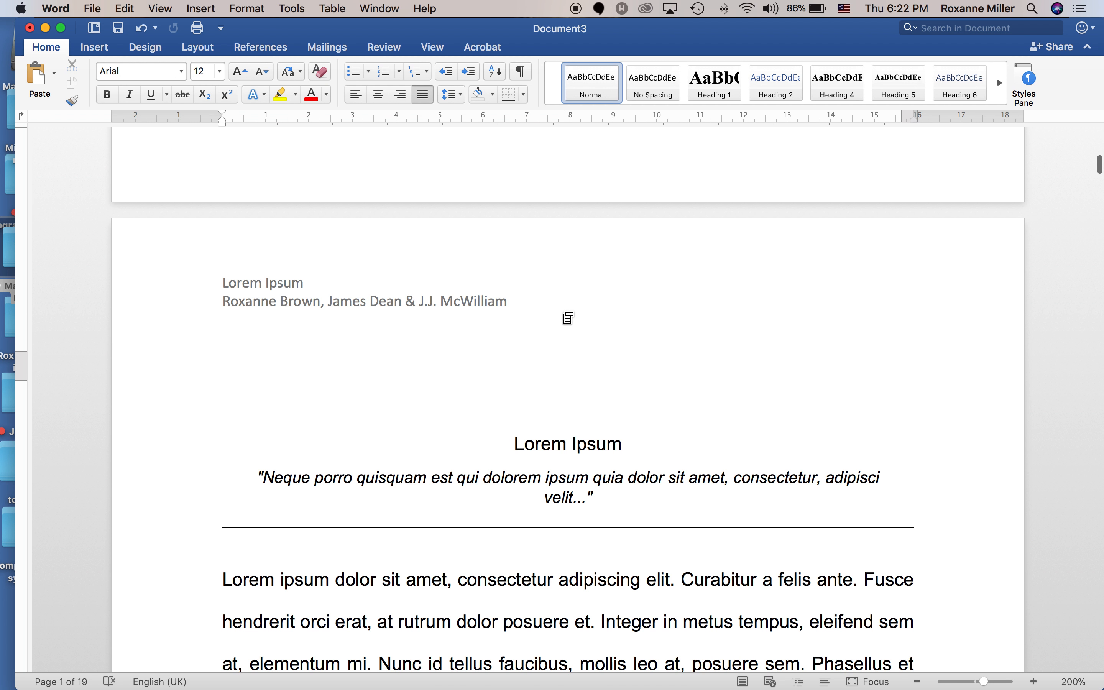
scroll(568, 318, down, 15)
scroll(589, 334, up, 1)
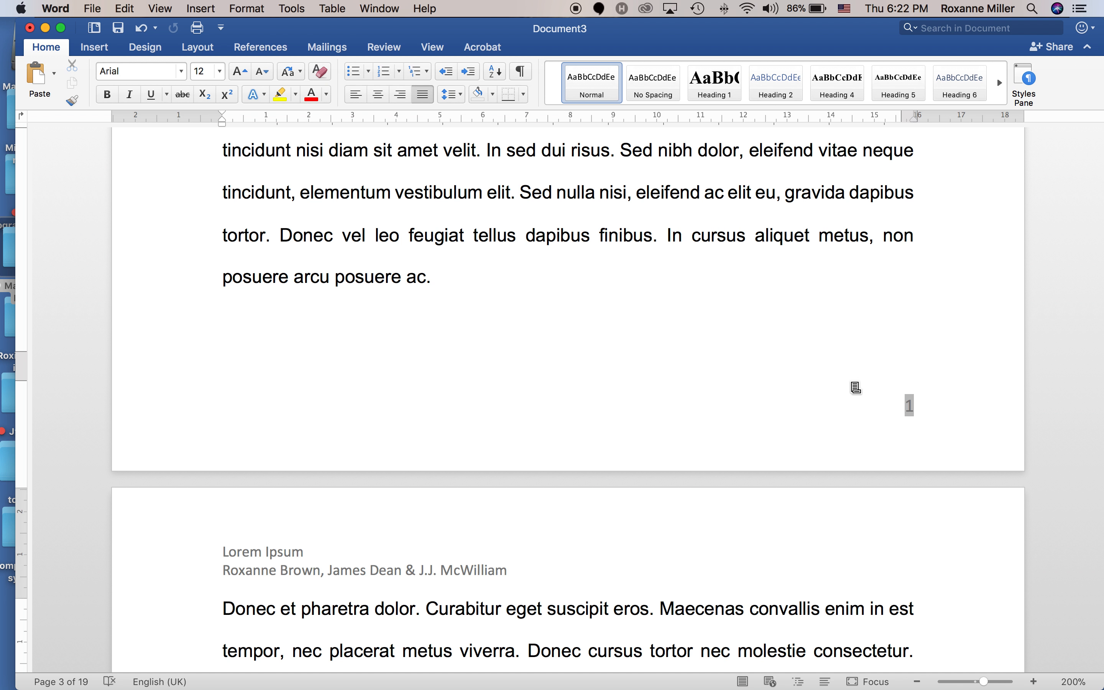
scroll(855, 388, up, 20)
scroll(855, 388, up, 15)
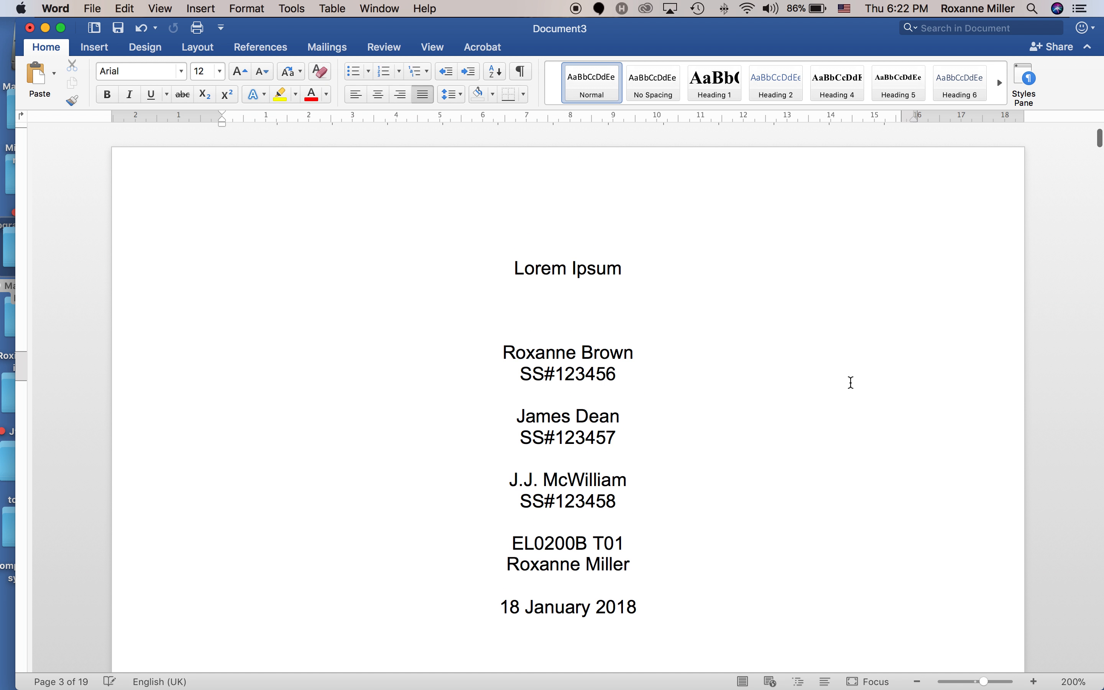
drag(488, 259, 670, 618)
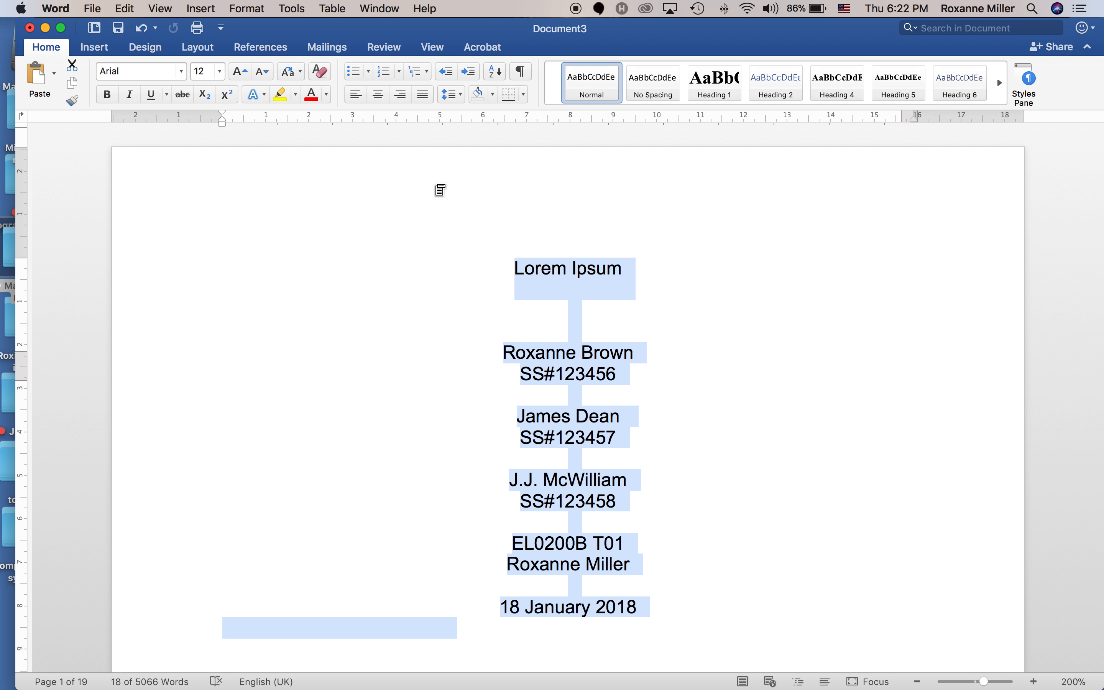
click(376, 99)
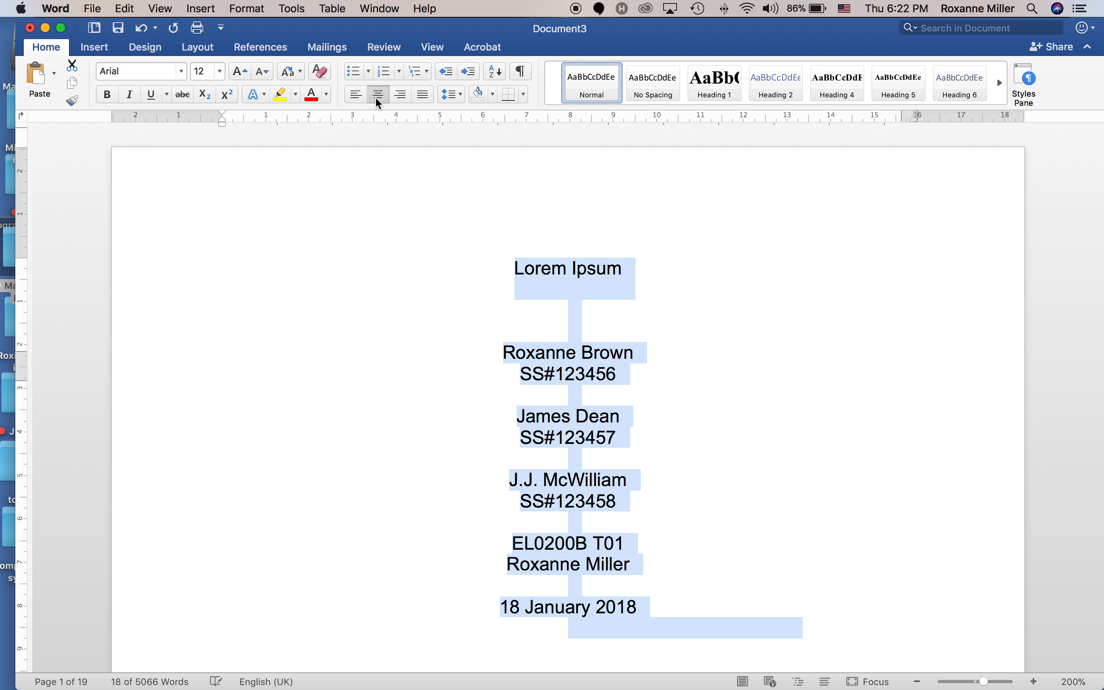
click(510, 265)
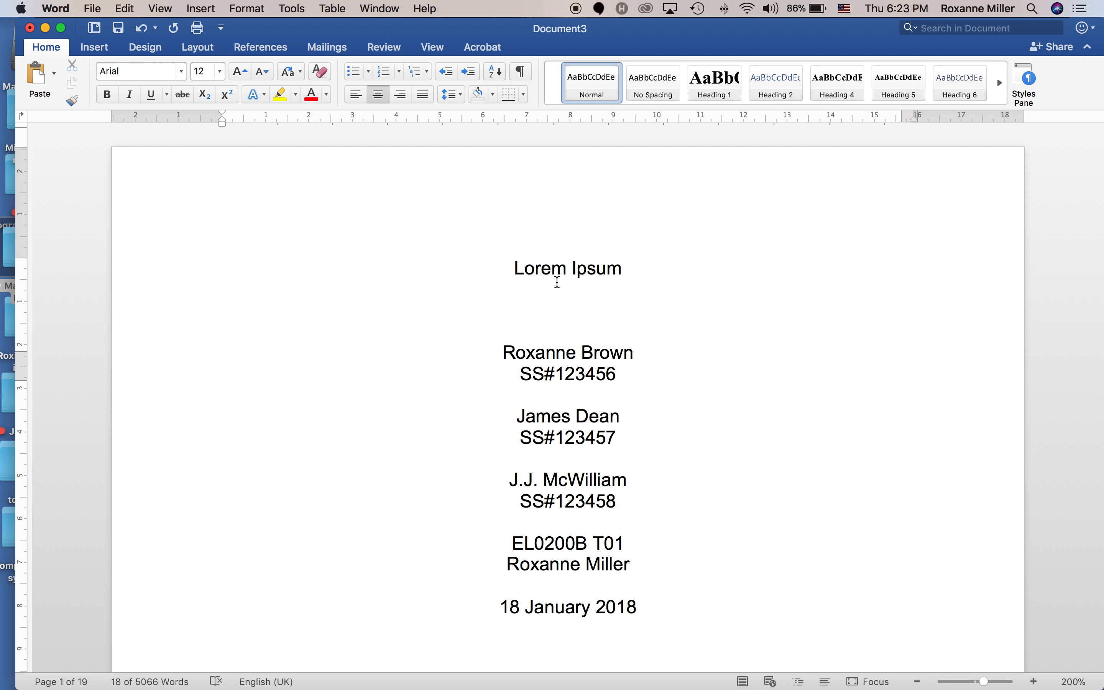
key(Return)
key(Return)
key(Return)
key(Return)
key(Return)
key(Return)
key(Return)
key(Return)
scroll(558, 286, down, 5)
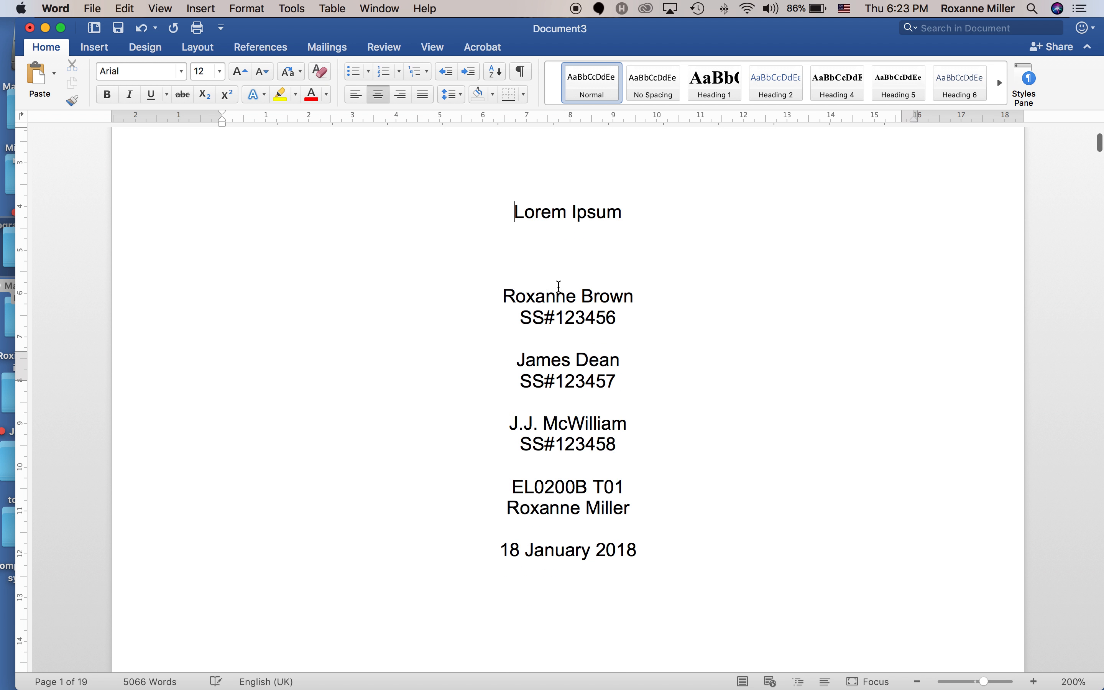
scroll(558, 285, down, 15)
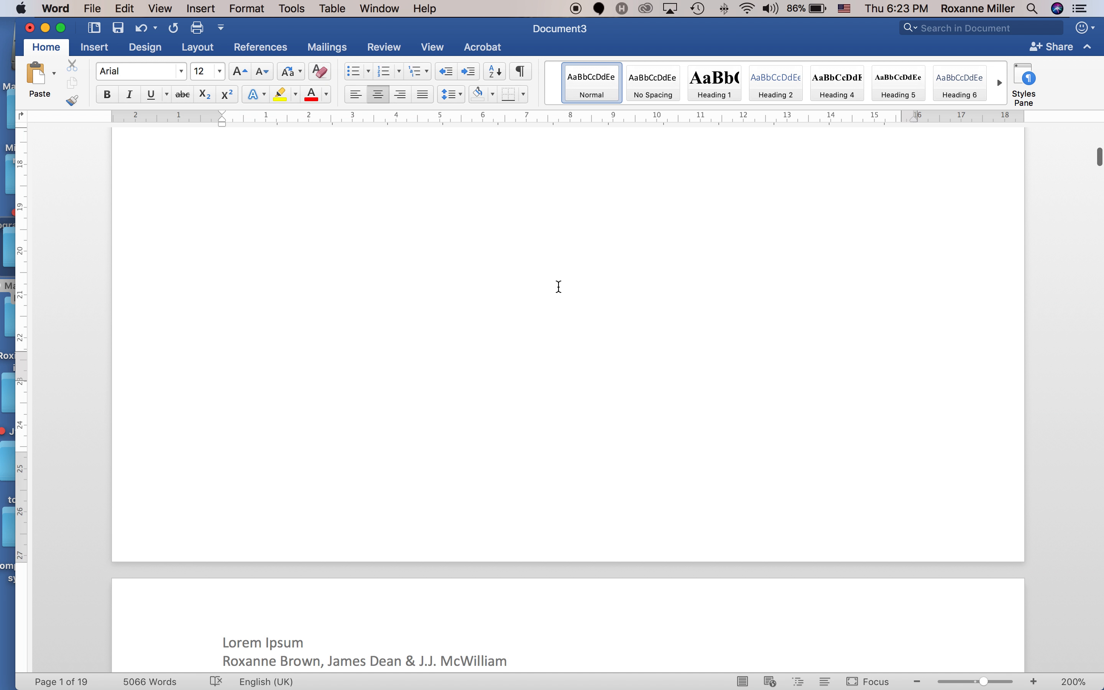
scroll(558, 287, up, 10)
scroll(559, 286, up, 1)
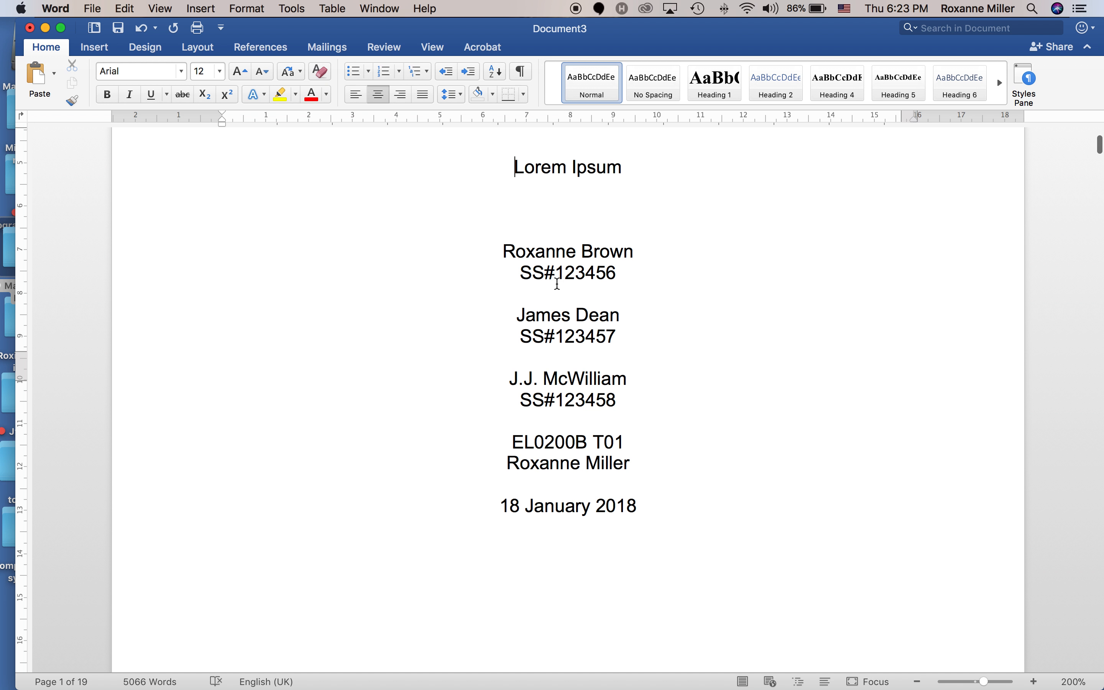
scroll(486, 173, up, 3)
scroll(488, 207, down, 4)
scroll(487, 204, up, 10)
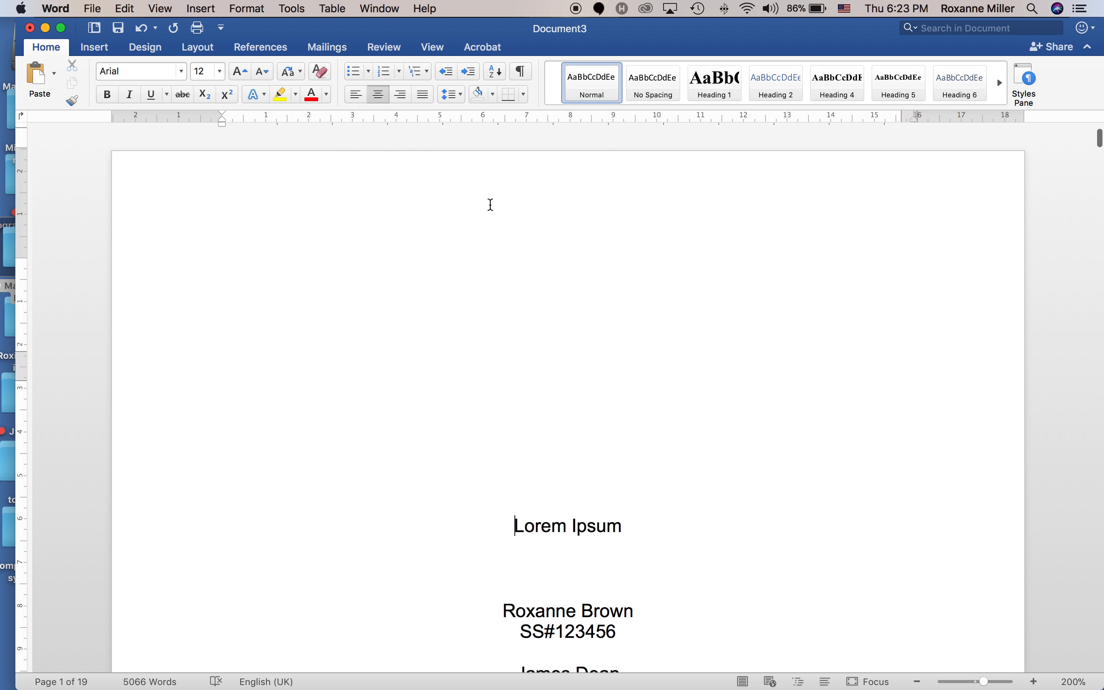
scroll(491, 205, down, 15)
scroll(486, 209, up, 5)
scroll(486, 209, up, 15)
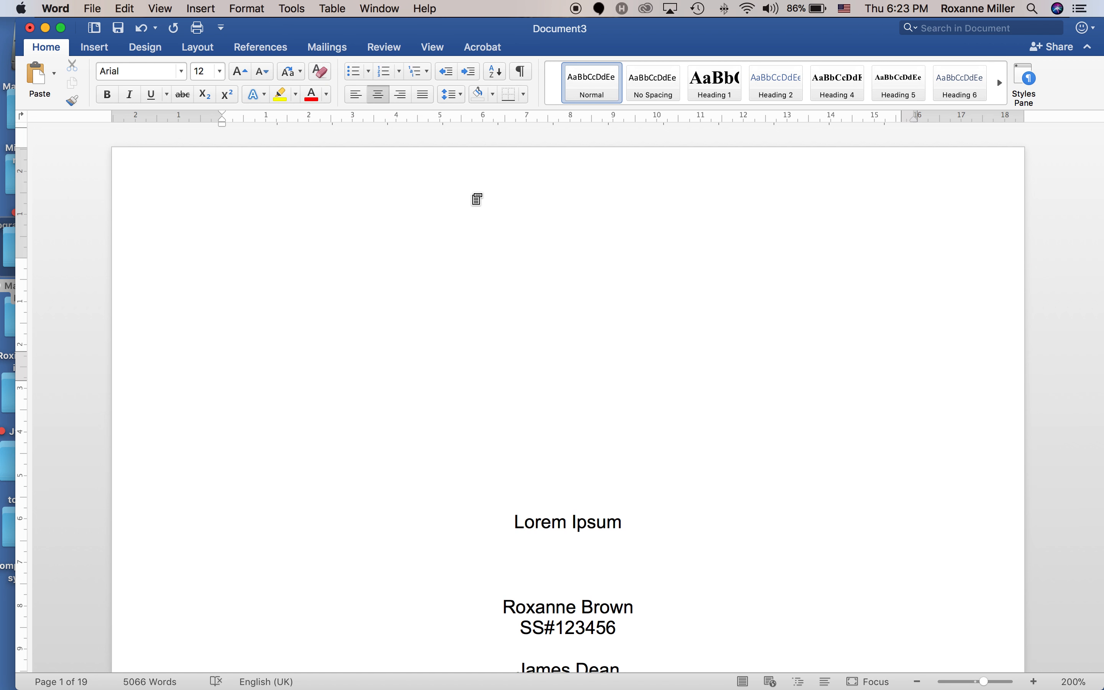
scroll(477, 198, down, 15)
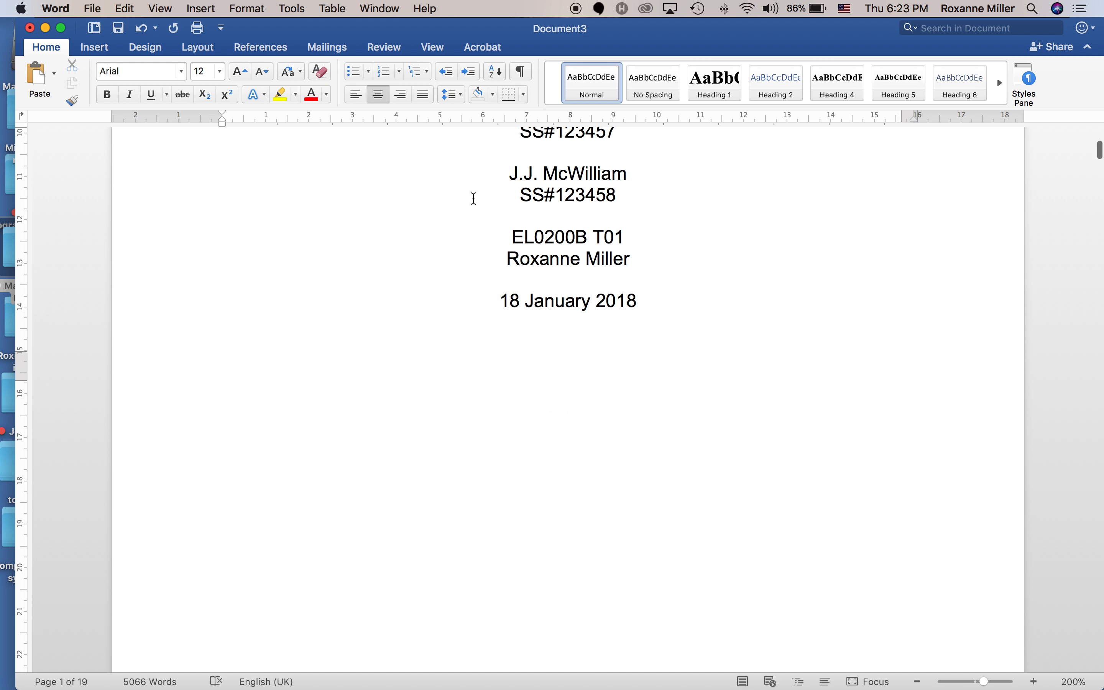
scroll(475, 198, down, 10)
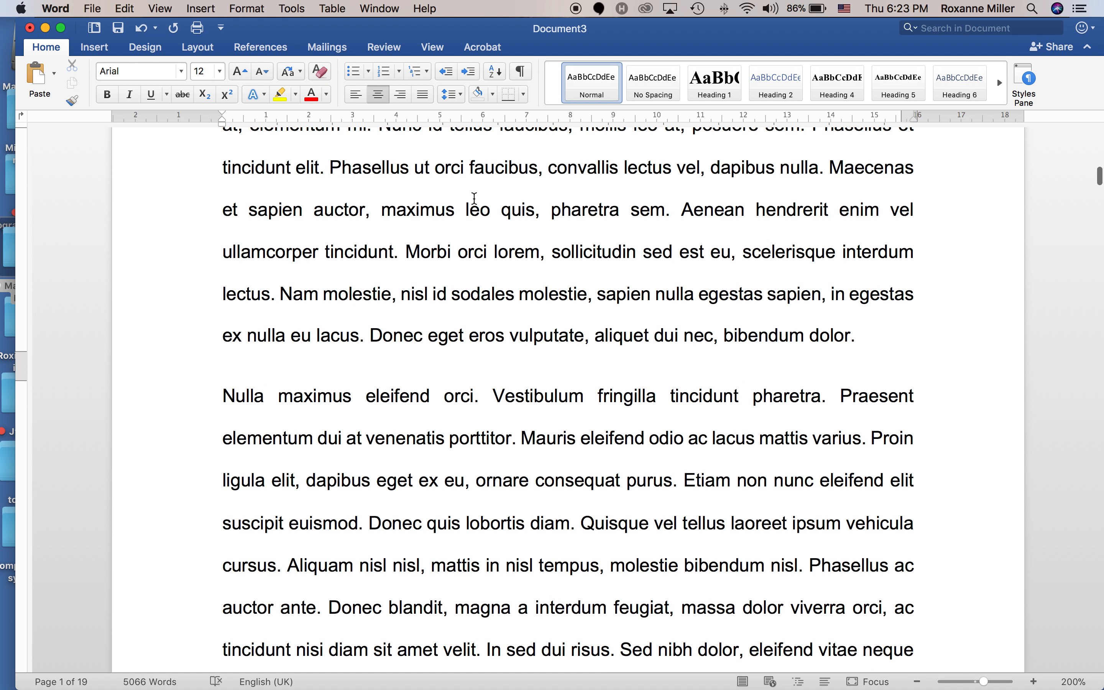
scroll(474, 198, up, 20)
scroll(475, 199, down, 5)
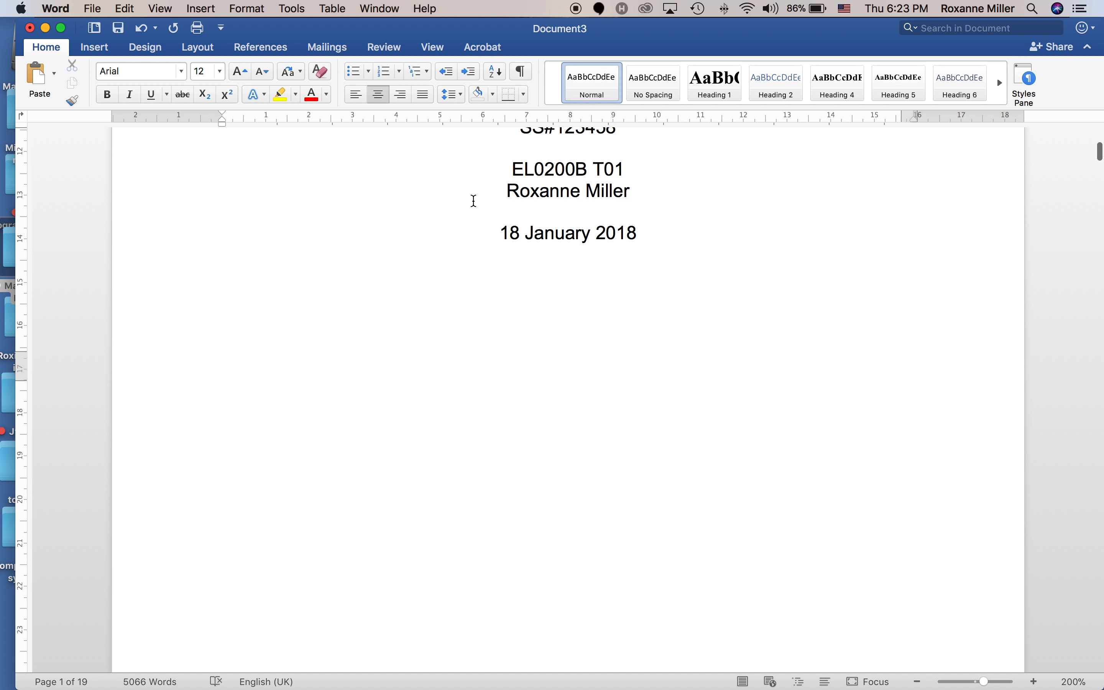
scroll(474, 199, up, 4)
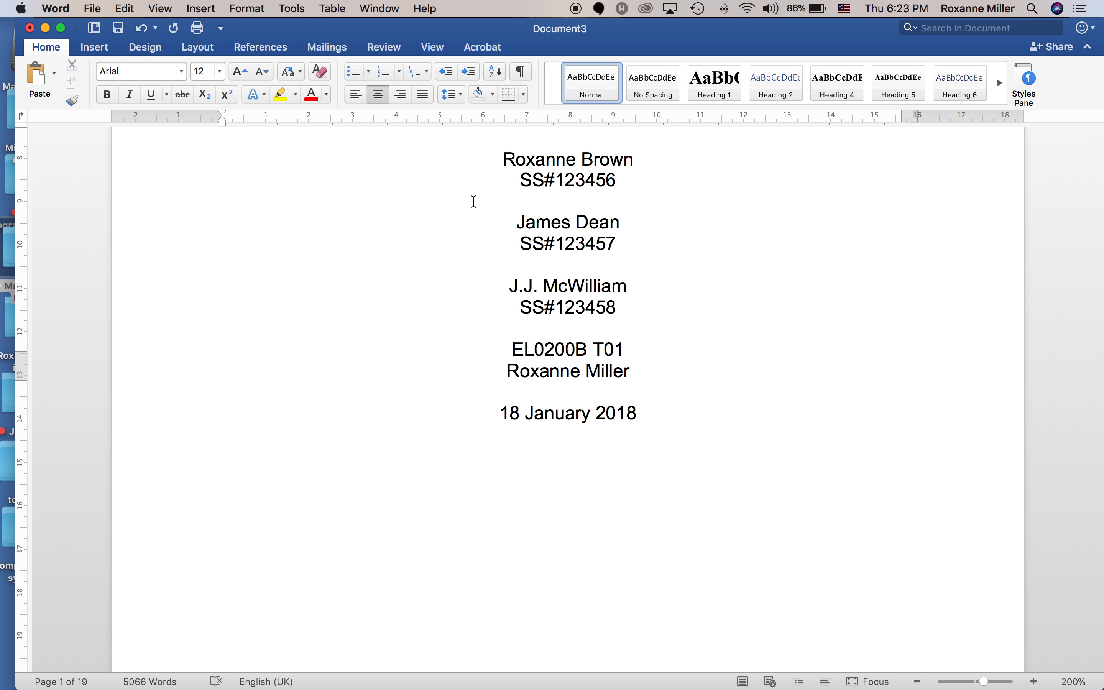
scroll(473, 202, down, 15)
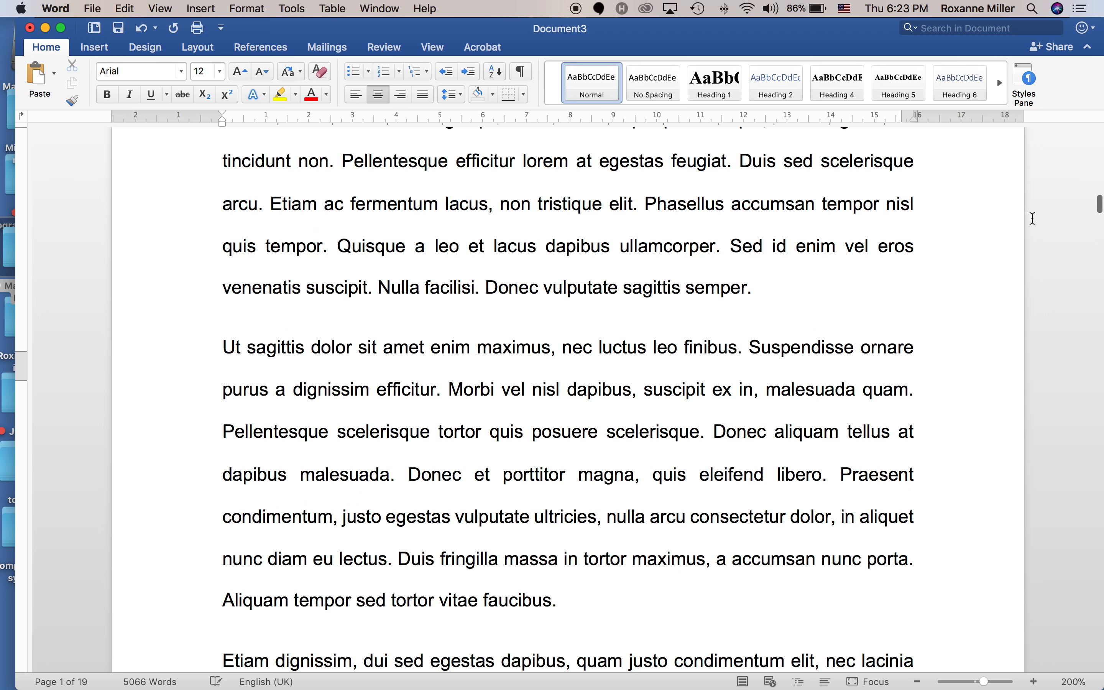
Insert a page break after the final body paragraph so References starts on a new page.
drag(1098, 204, 1087, 657)
scroll(1087, 660, up, 9)
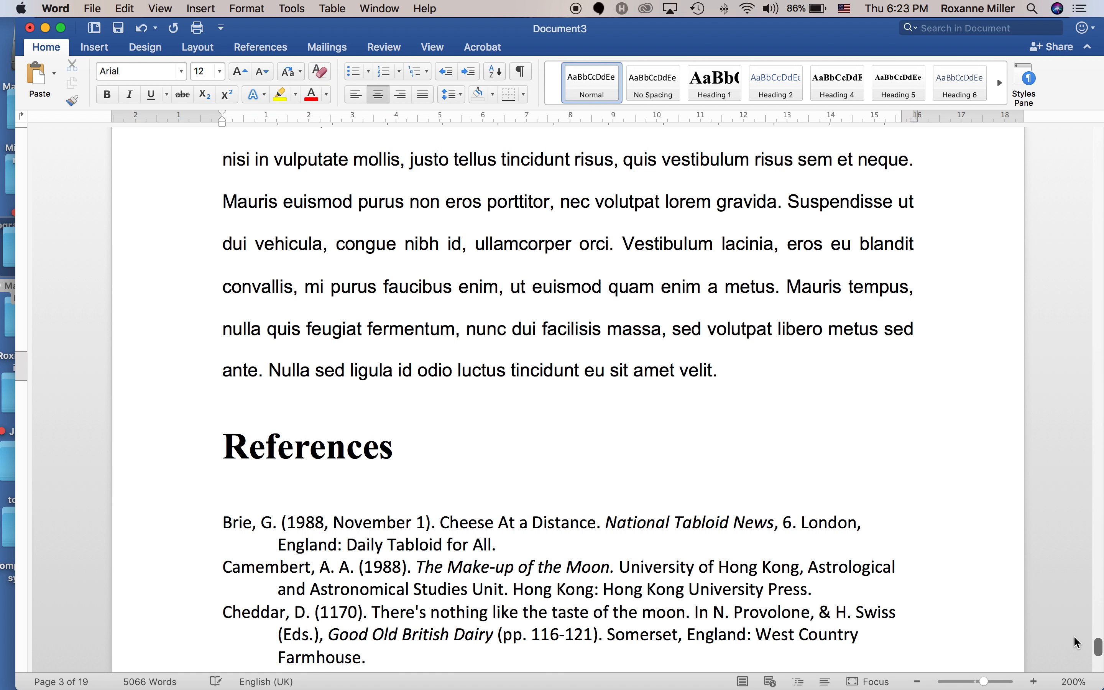
click(807, 369)
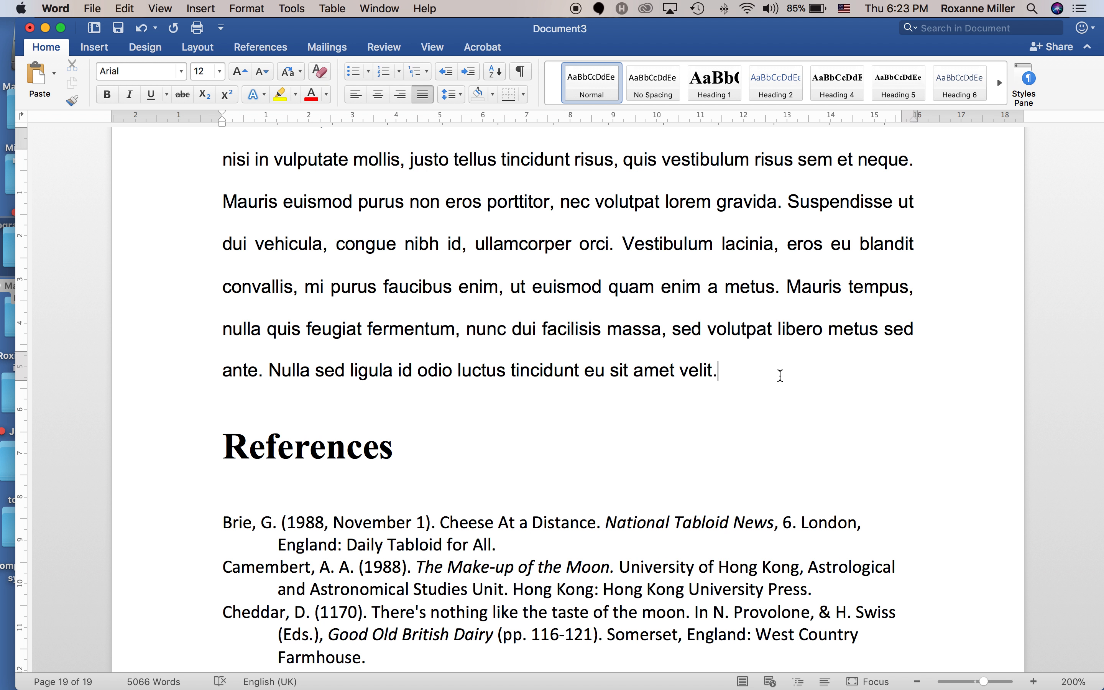
key(super+Return)
Place the insertion point on the empty line below the last reference.
scroll(780, 378, down, 5)
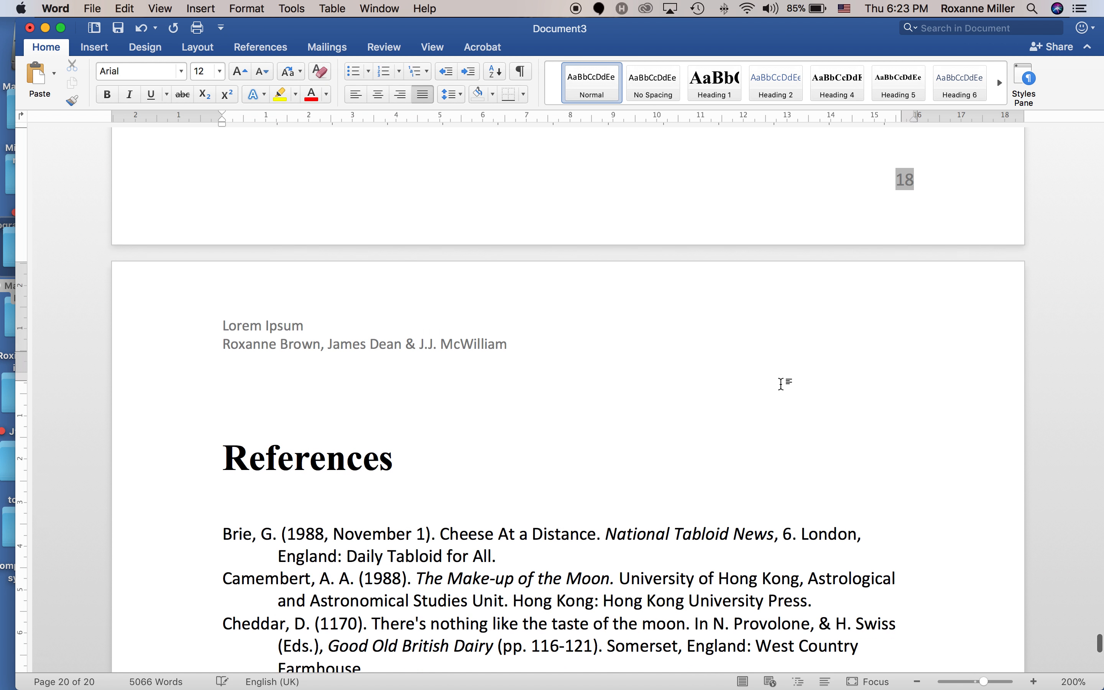
scroll(783, 383, down, 10)
scroll(782, 386, down, 14)
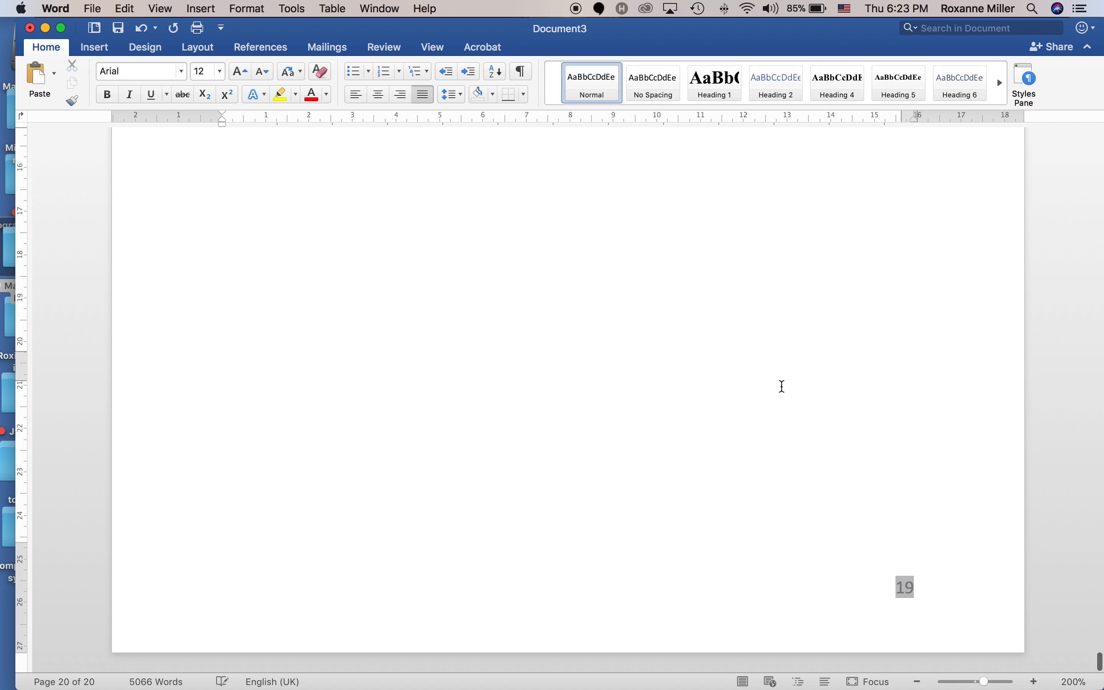
click(835, 370)
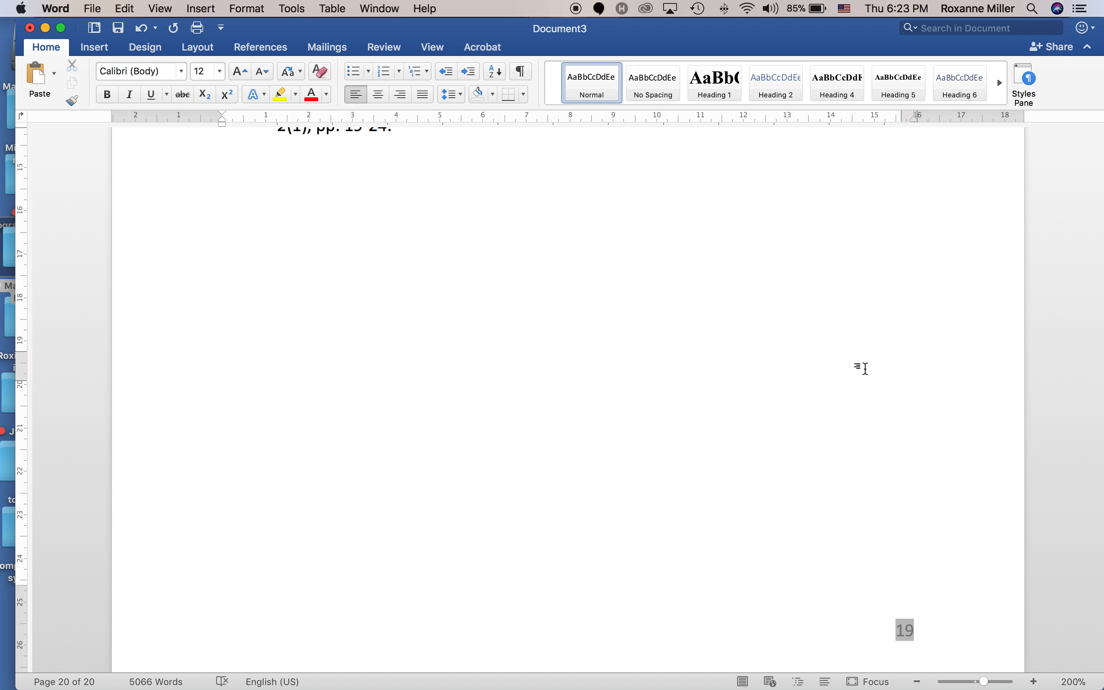
Paste a copy of the References heading below the list and retype it 'Appendix 1: Questionnaire'.
scroll(892, 378, up, 15)
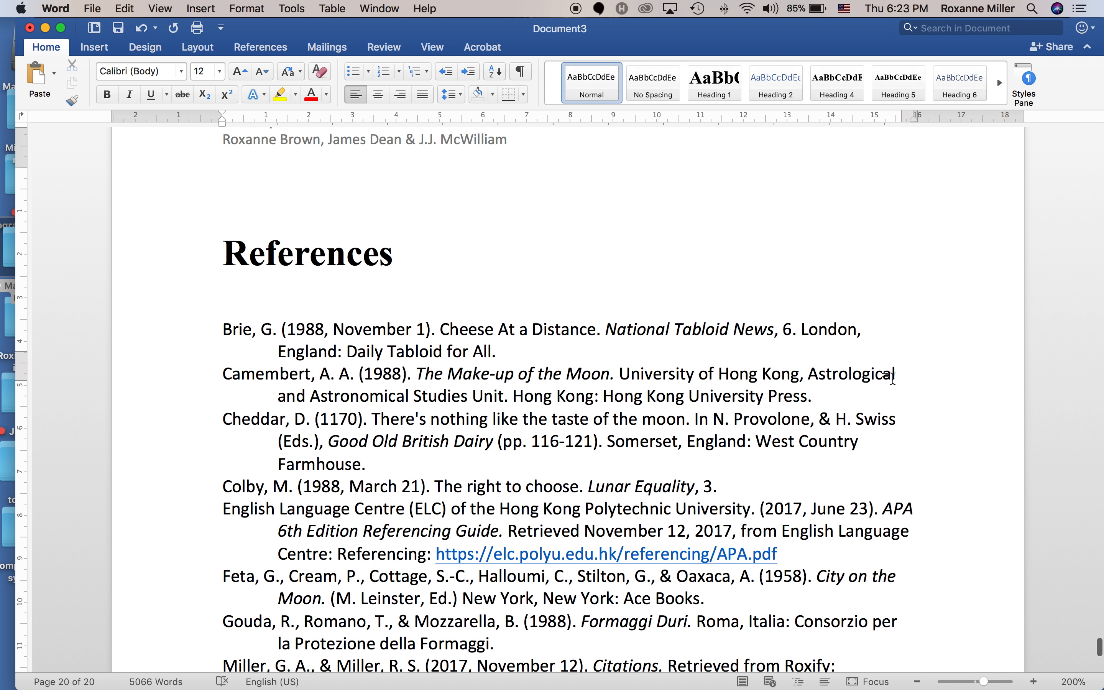
double_click(348, 335)
key(super+c)
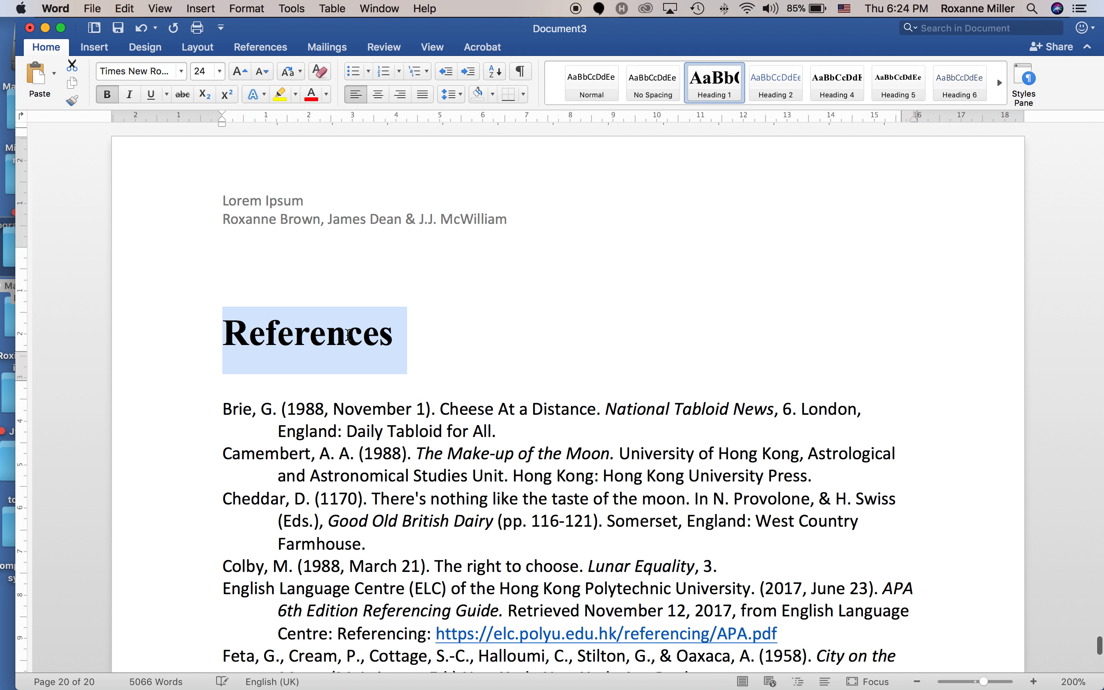
scroll(348, 340, down, 12)
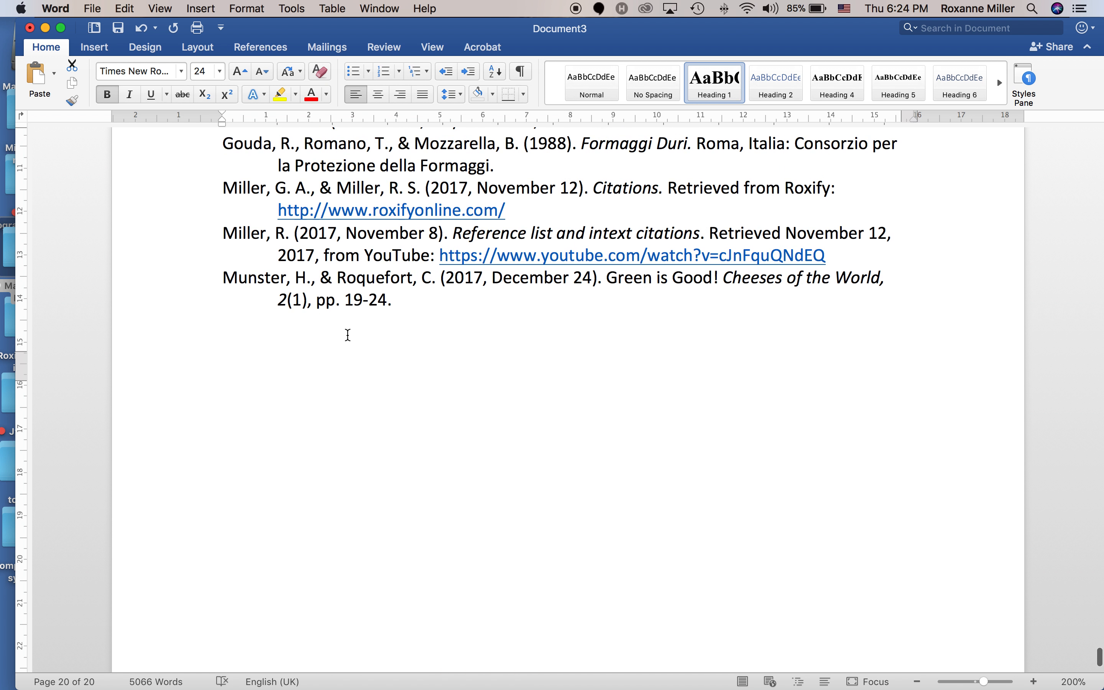
click(309, 426)
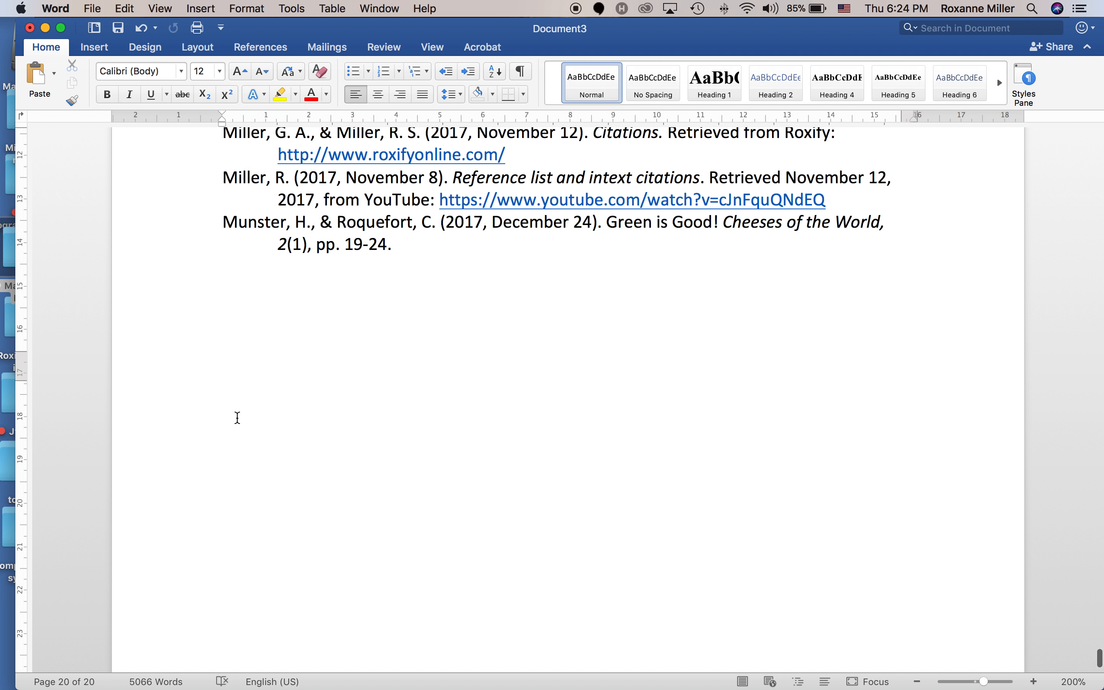
key(super+v)
triple_click(271, 323)
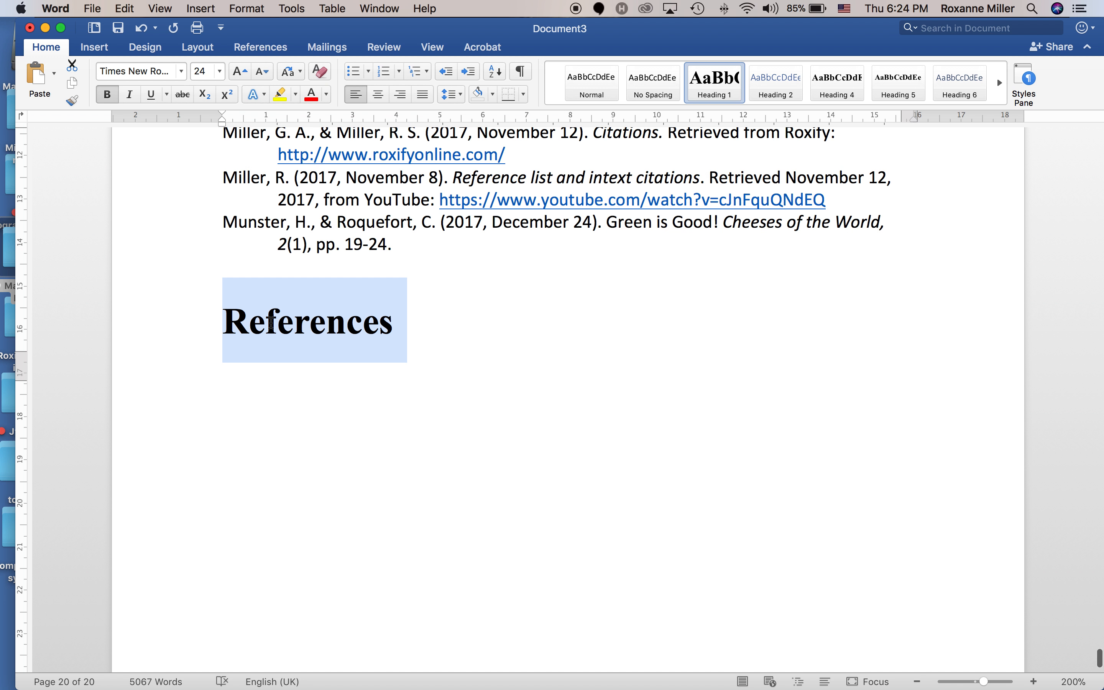
text(Appe)
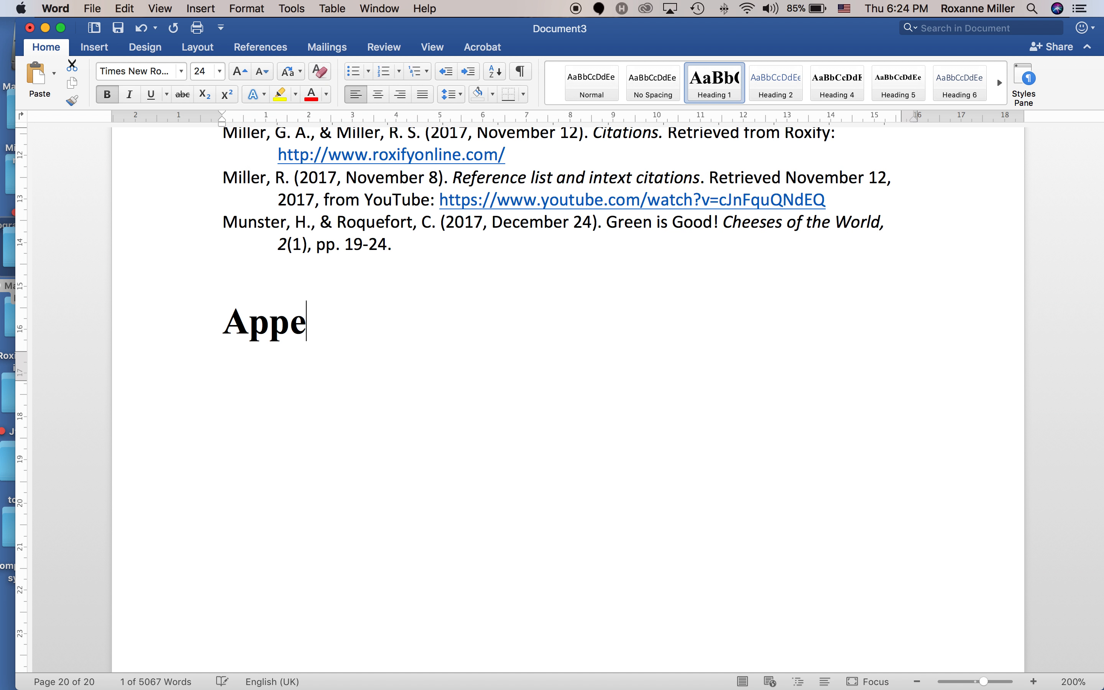
text(ndix 1: question)
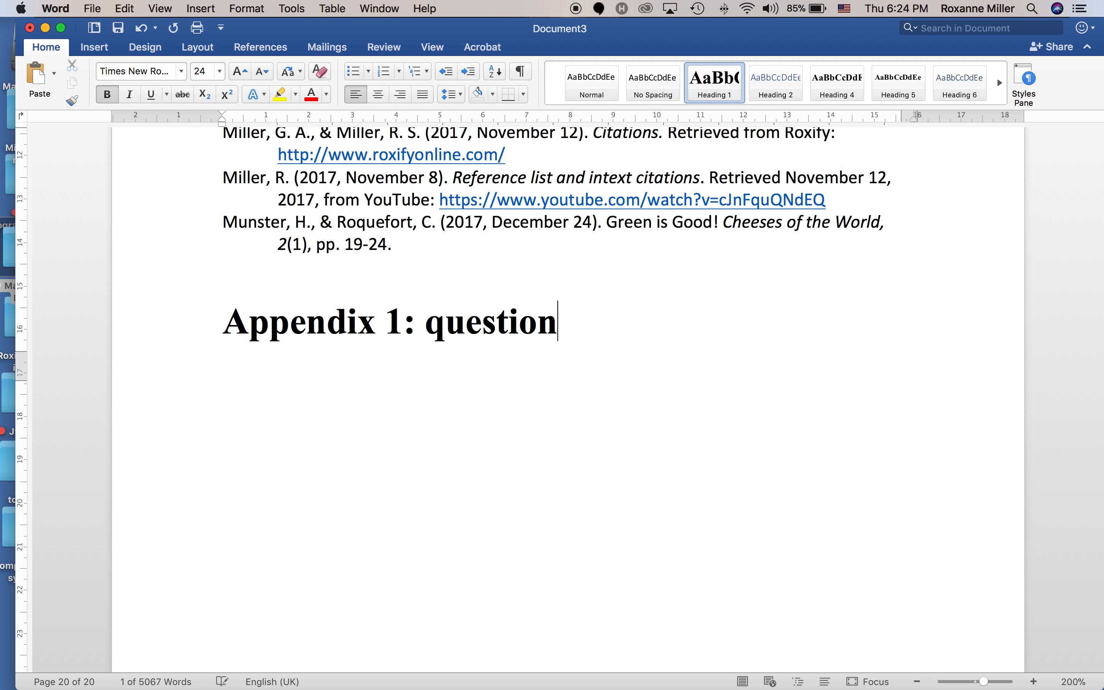
text(naire)
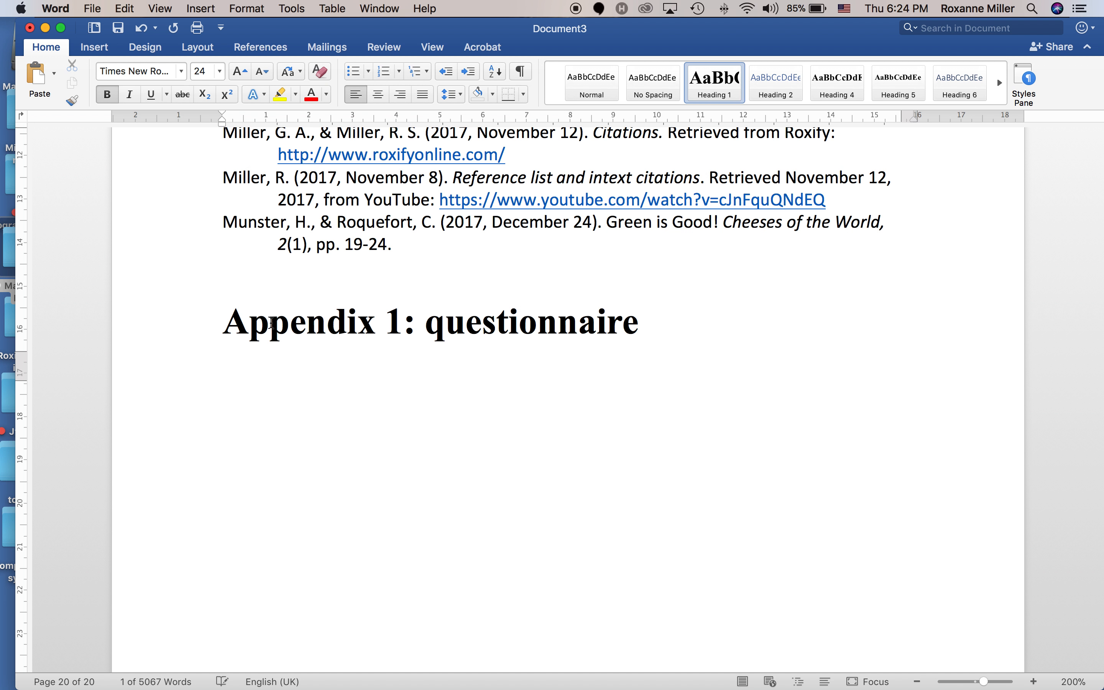
key(BackSpace)
text(Q)
Duplicate that heading and change it to 'Appendix 2: Interview guide'.
click(176, 323)
key(super+c)
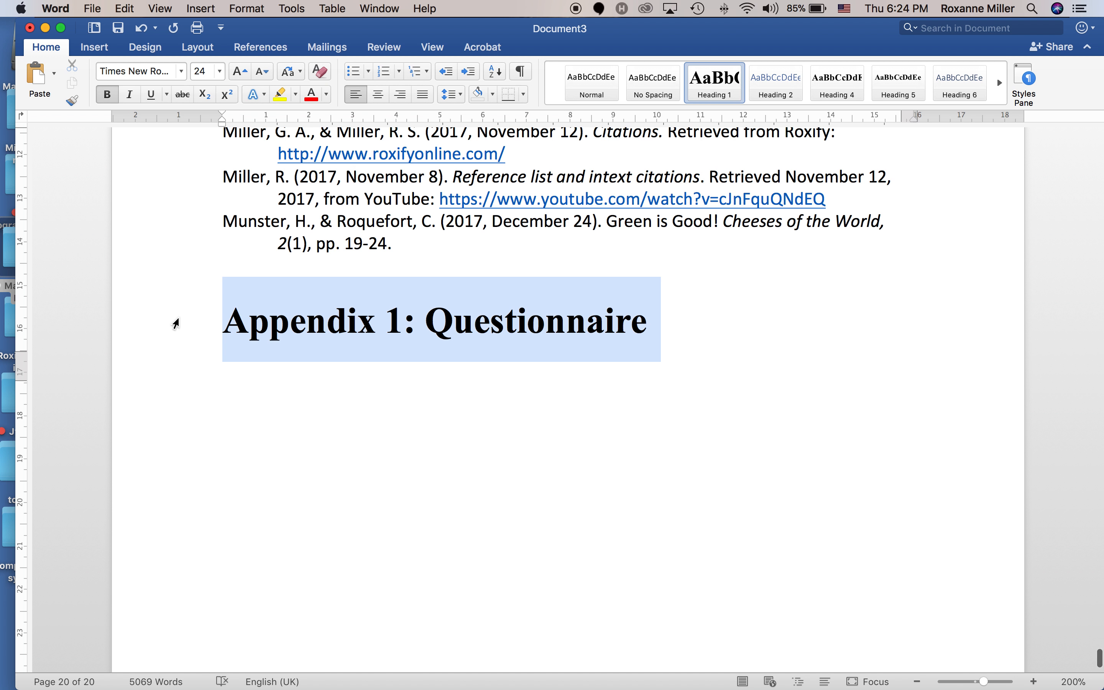
click(315, 400)
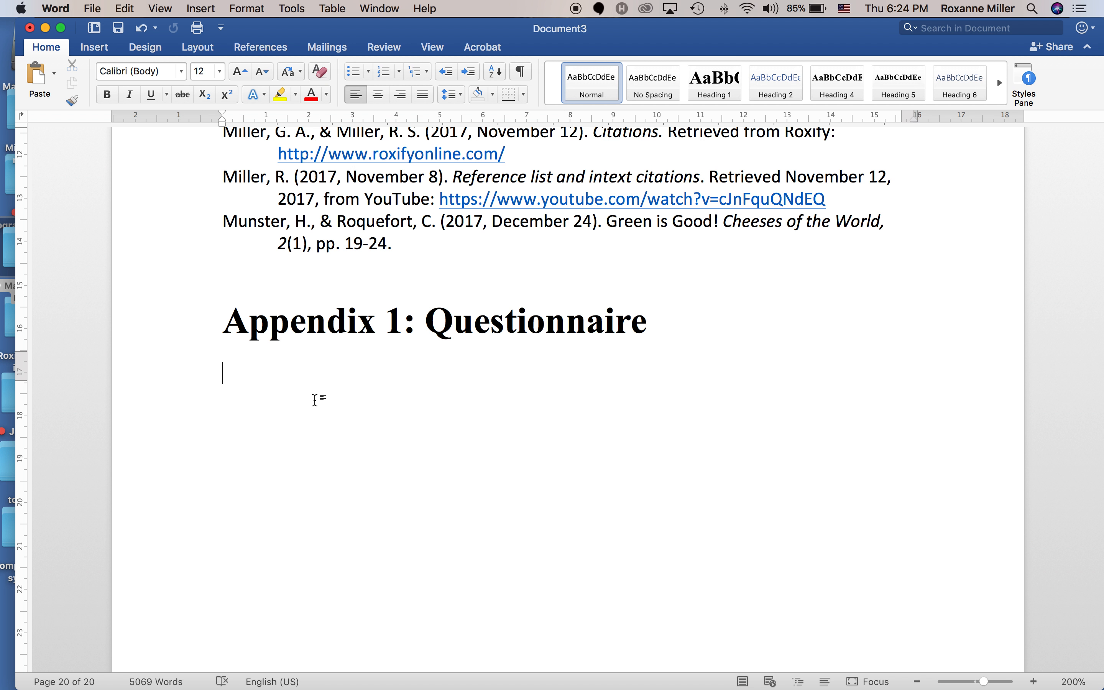
key(super+v)
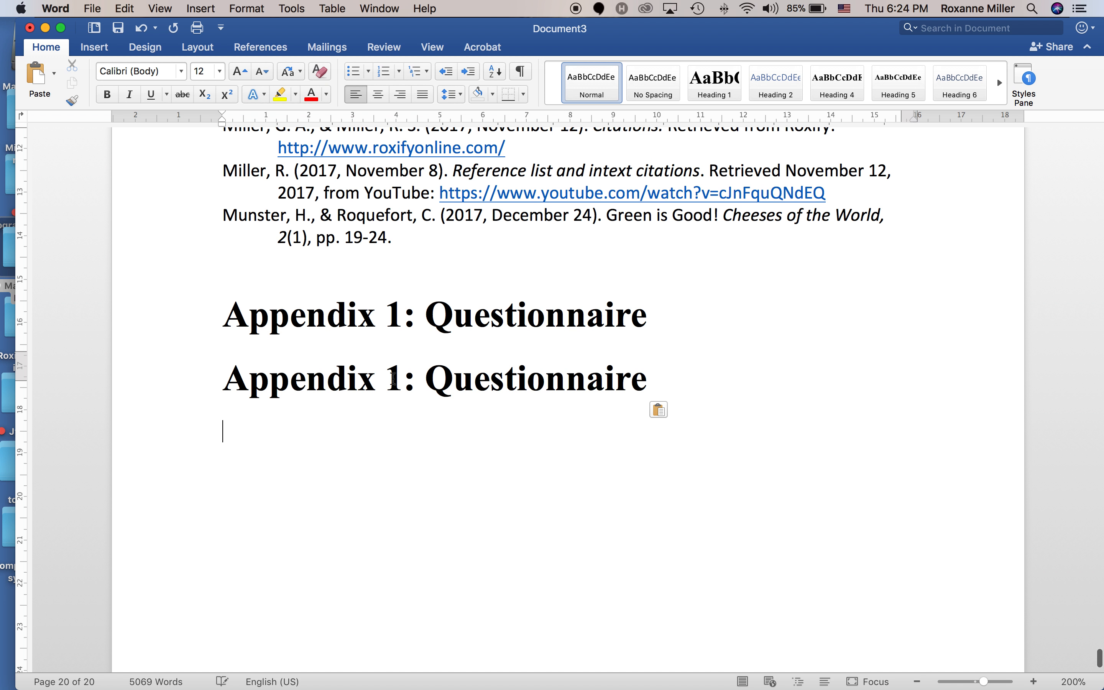
click(393, 380)
key(BackSpace)
text(2)
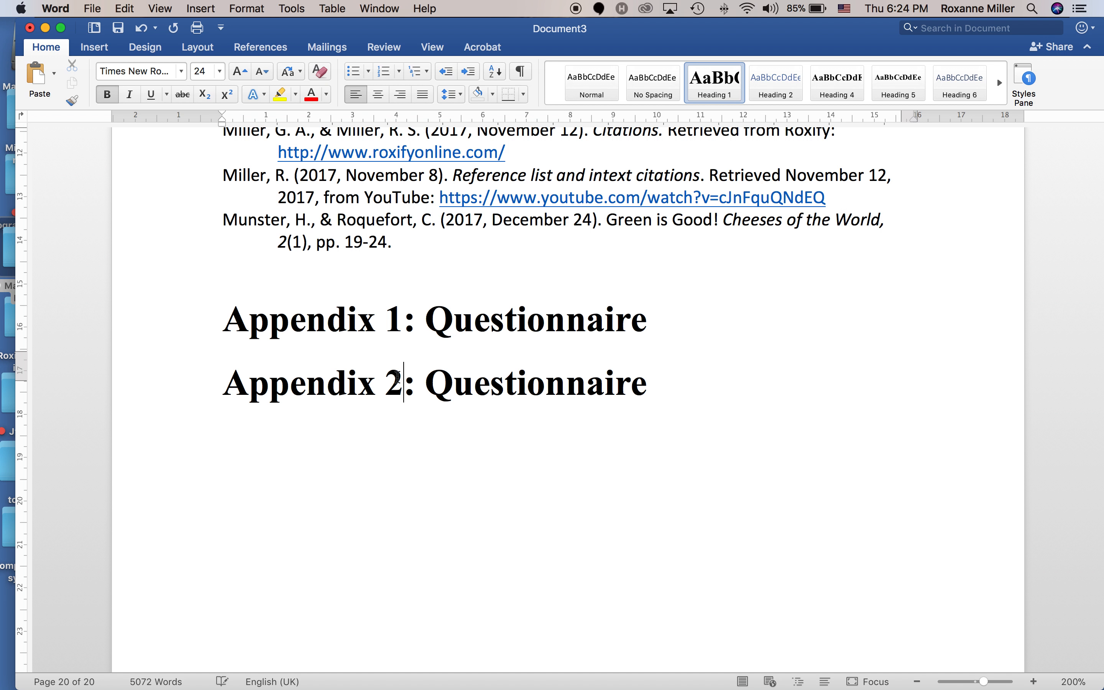
double_click(485, 391)
text(In)
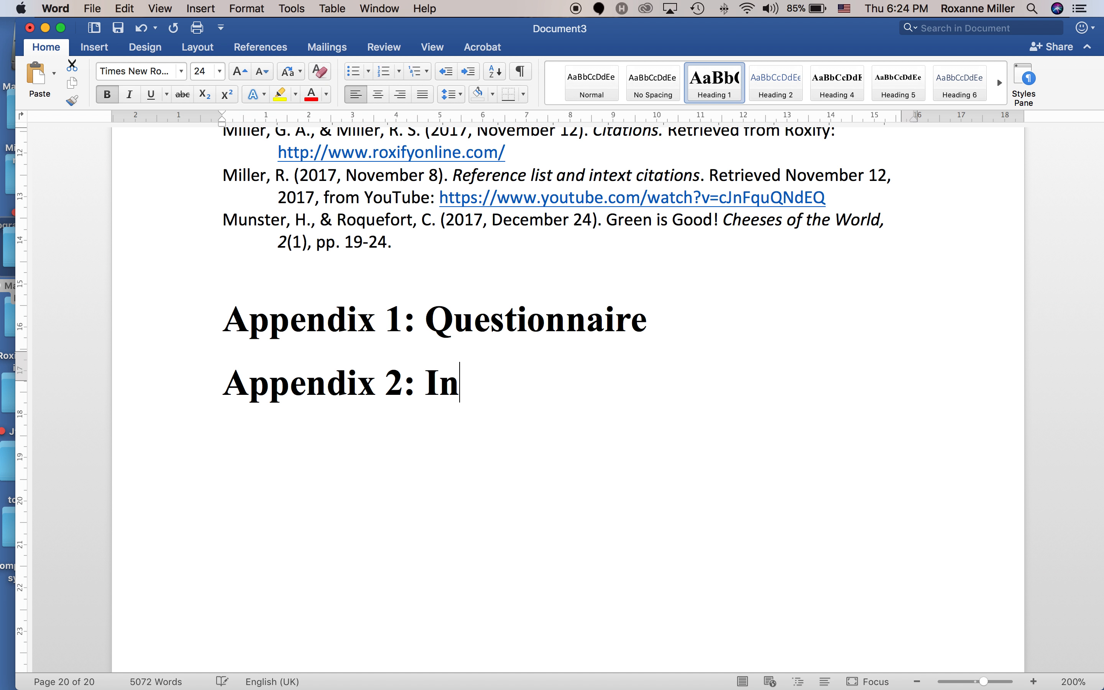
text(terview guide)
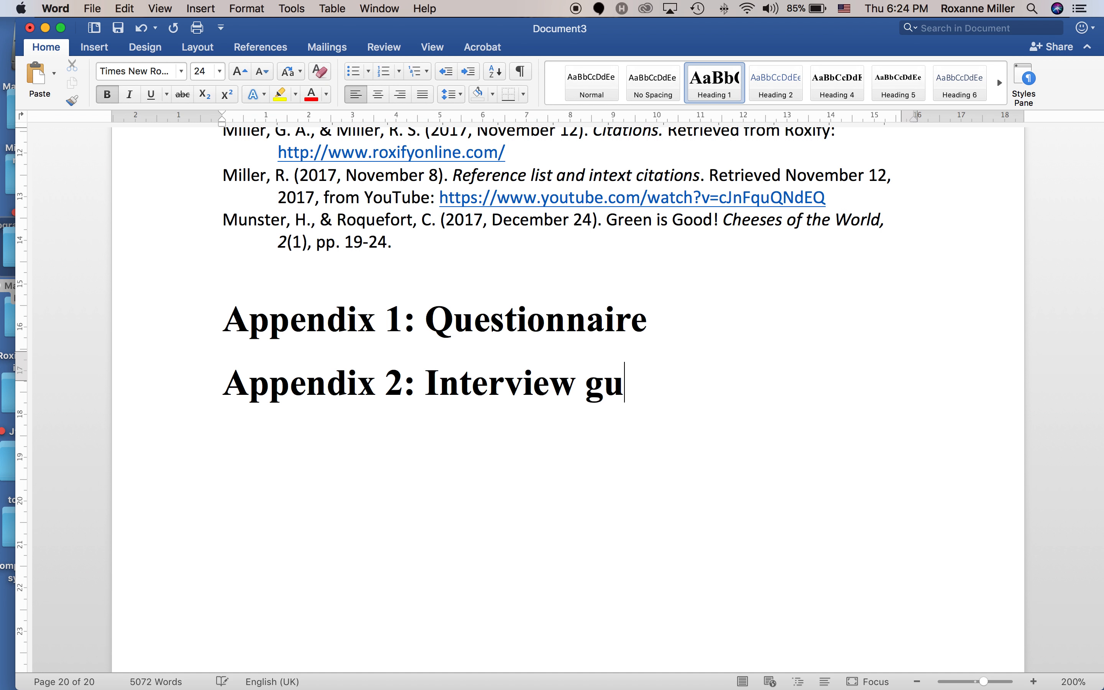
Insert a page break before 'Appendix 1' so the appendices start on a new page.
click(217, 311)
key(super+Return)
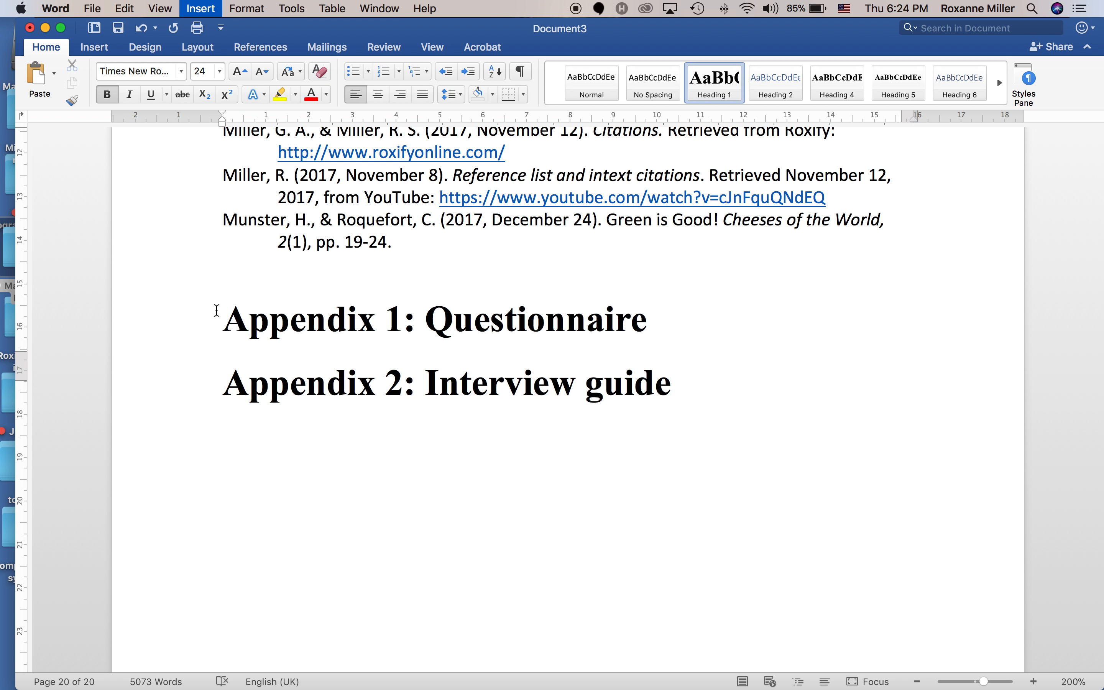
scroll(282, 403, down, 5)
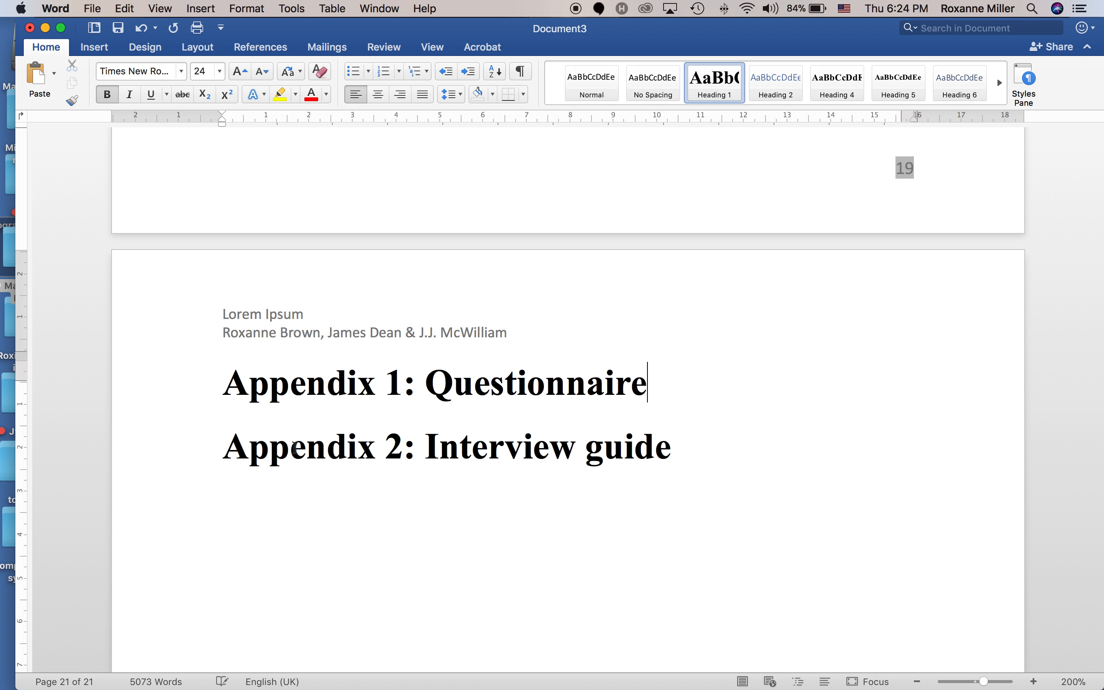
Insert a page break before 'Appendix 2' so it gets its own page.
click(226, 455)
key(super+Return)
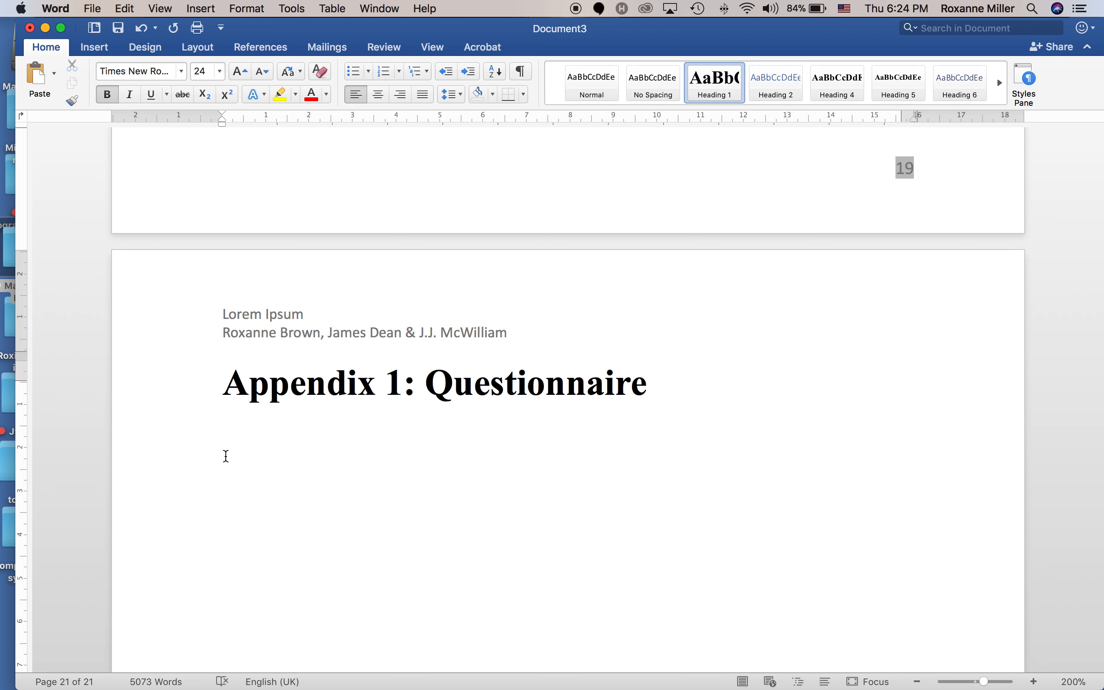
scroll(224, 452, down, 8)
scroll(274, 477, up, 20)
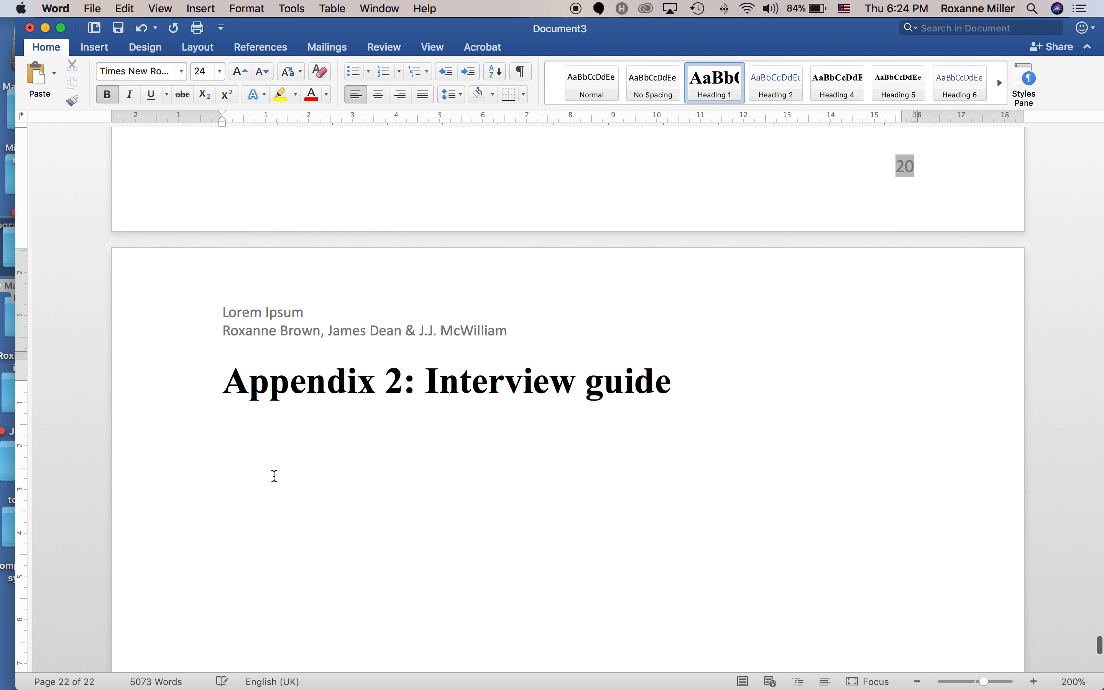
scroll(274, 476, up, 10)
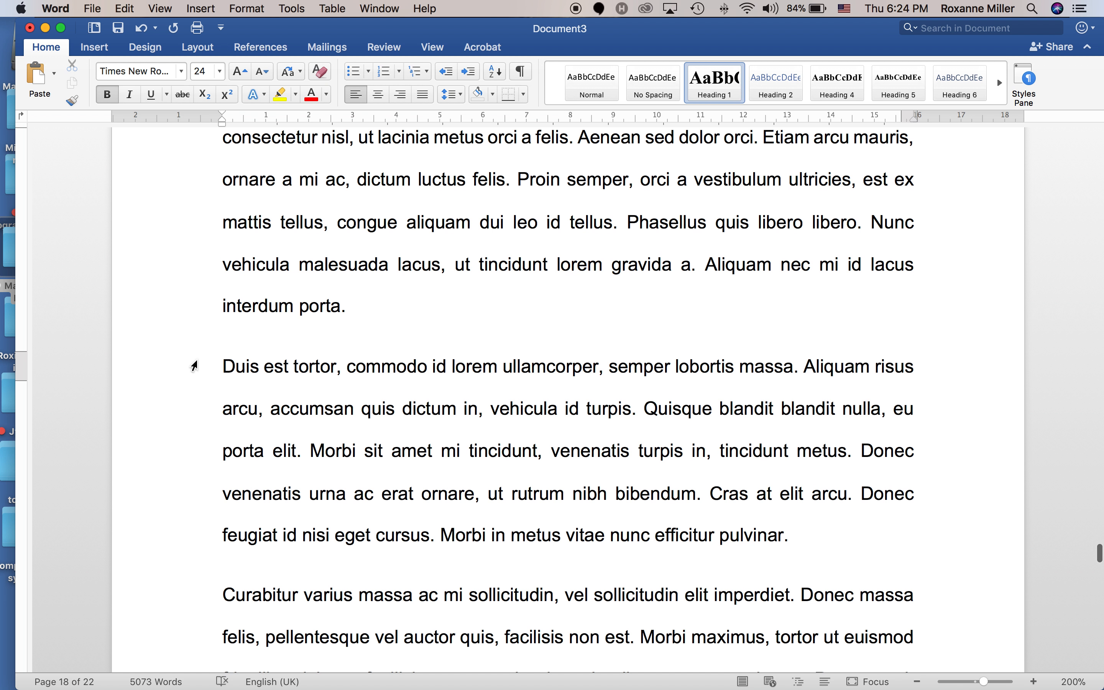
Cut a block of lorem ipsum body text and paste it under the Appendix 1 heading.
drag(194, 369, 259, 447)
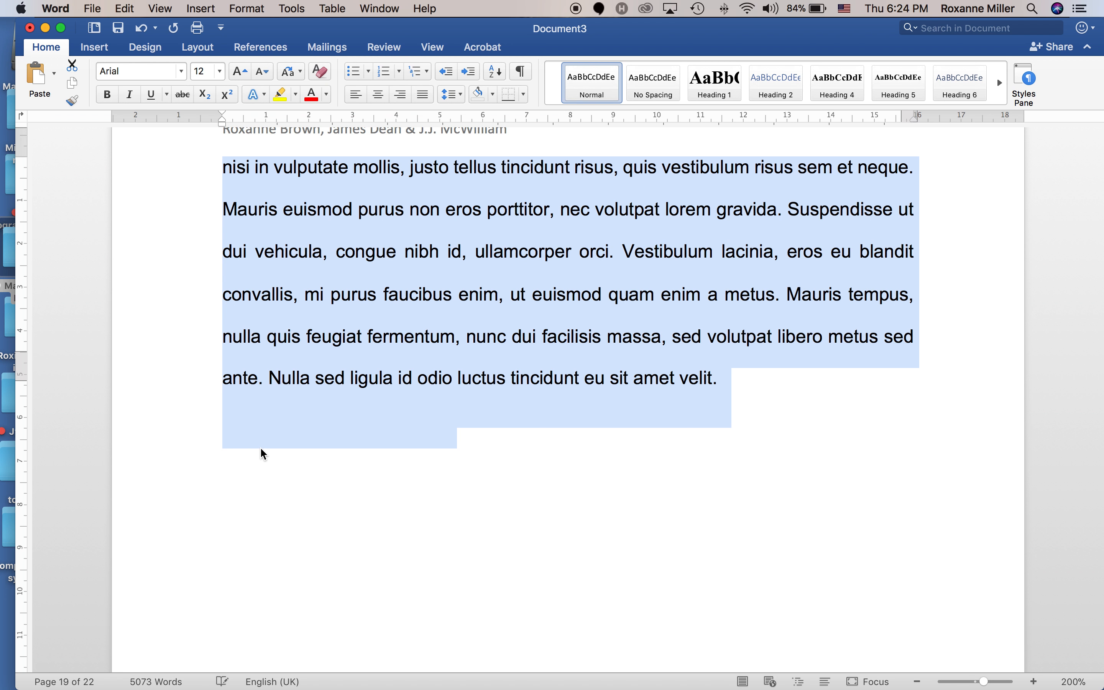
key(BackSpace)
scroll(376, 534, down, 20)
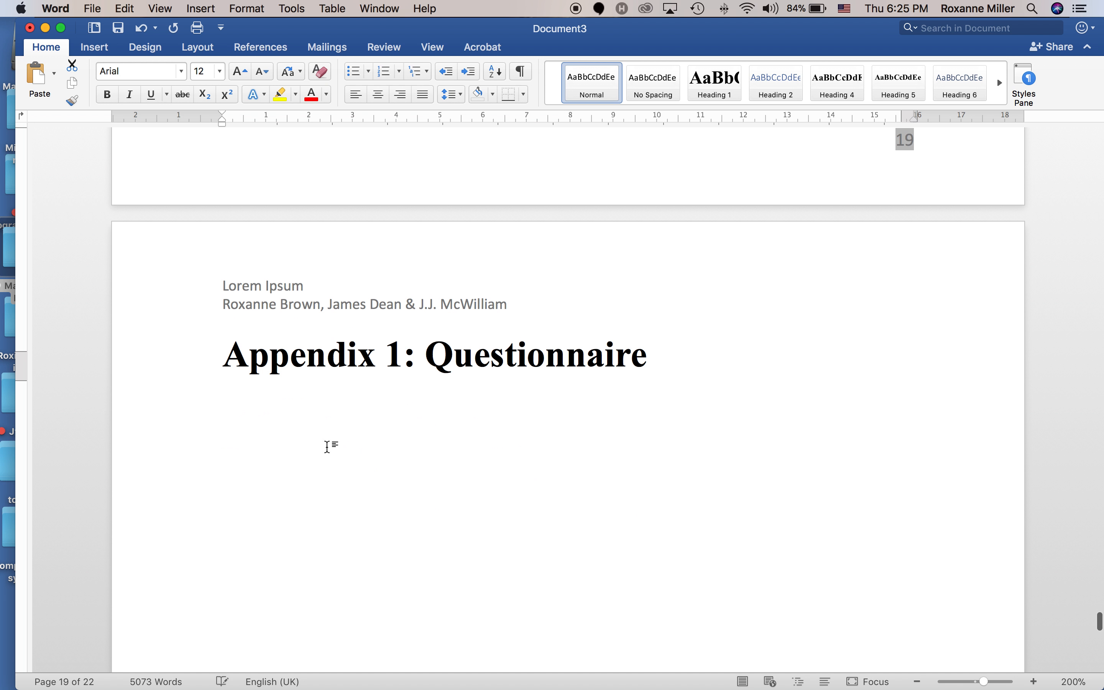
click(239, 417)
key(super+v)
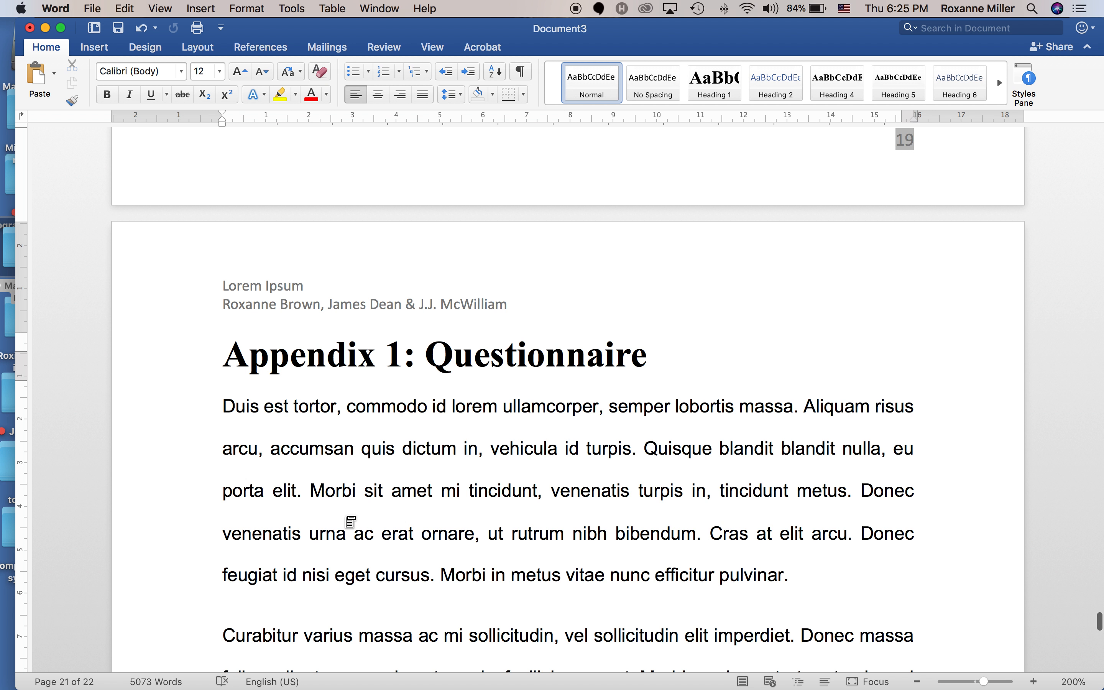
Delete the extra blank page left after Appendix 1.
scroll(370, 529, down, 5)
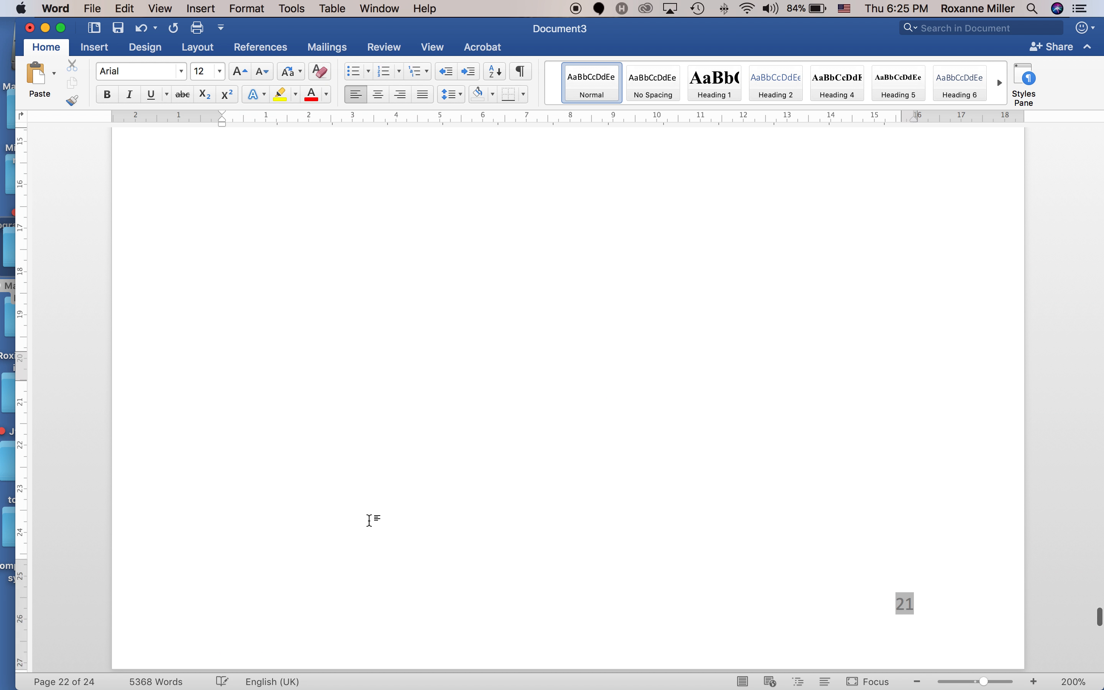
scroll(370, 521, up, 10)
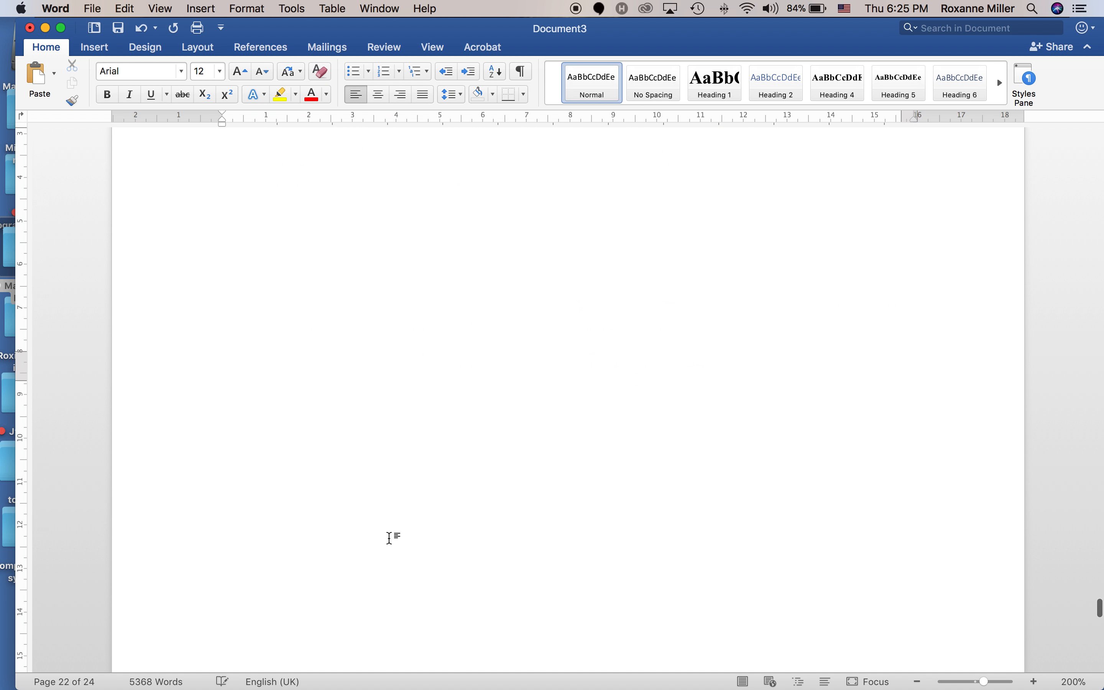
scroll(394, 554, down, 5)
scroll(456, 547, down, 2)
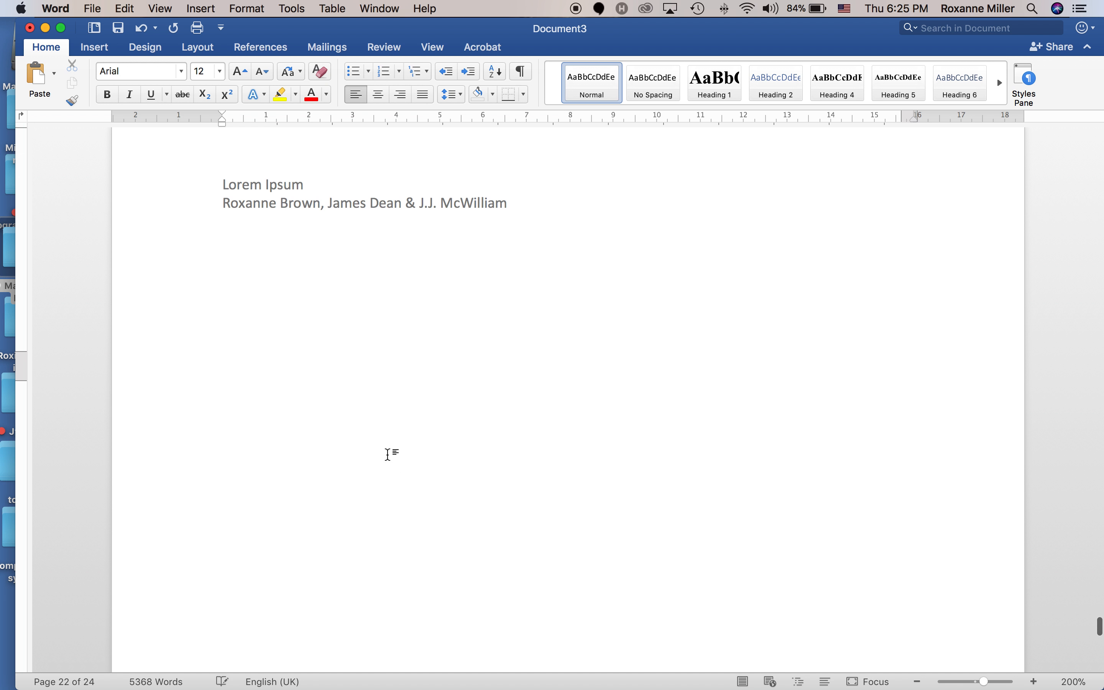
click(330, 383)
key(BackSpace)
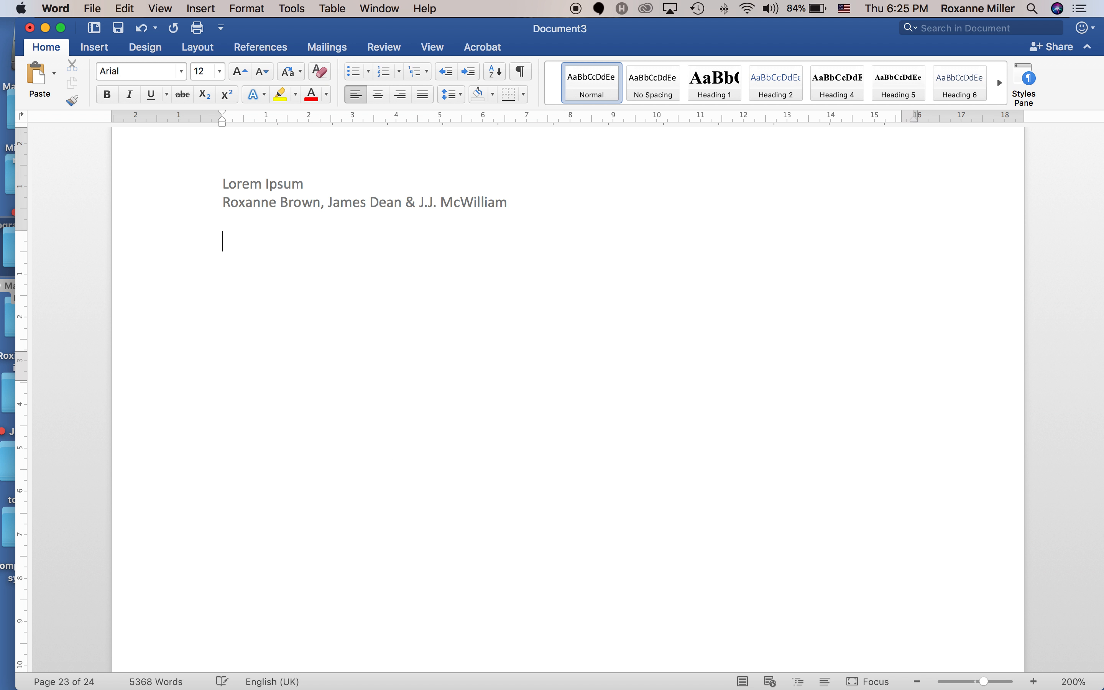
key(BackSpace)
Paste the body text under the Appendix 2 heading and delete the trailing blank page.
scroll(355, 445, up, 10)
scroll(358, 452, down, 20)
scroll(369, 466, down, 5)
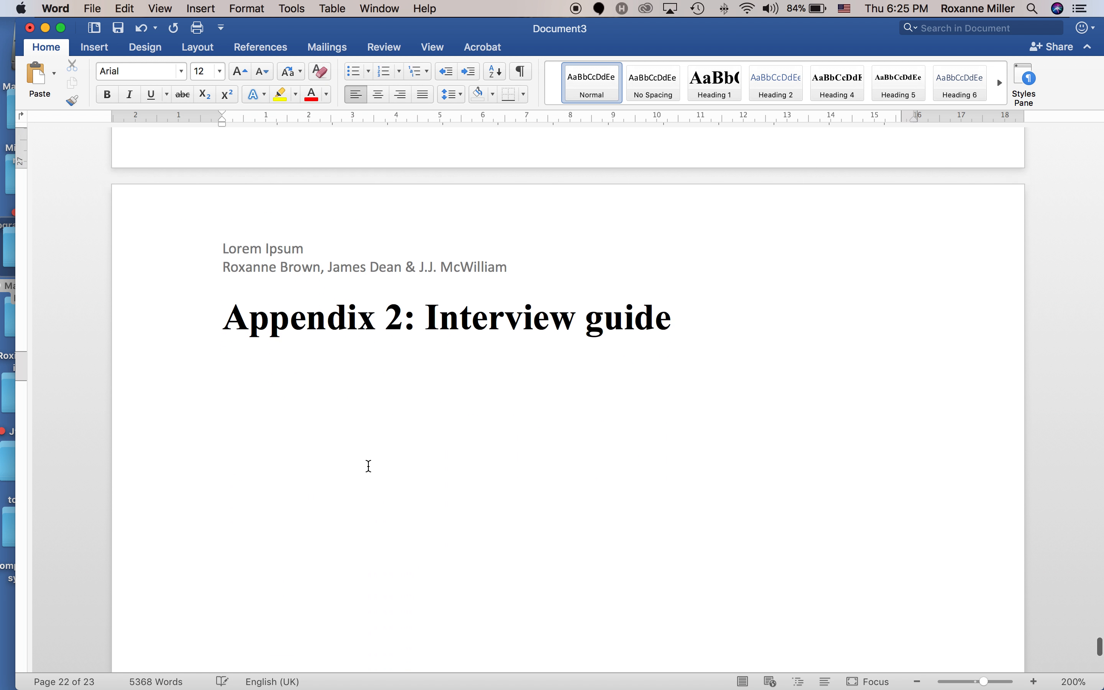
click(324, 429)
key(super+v)
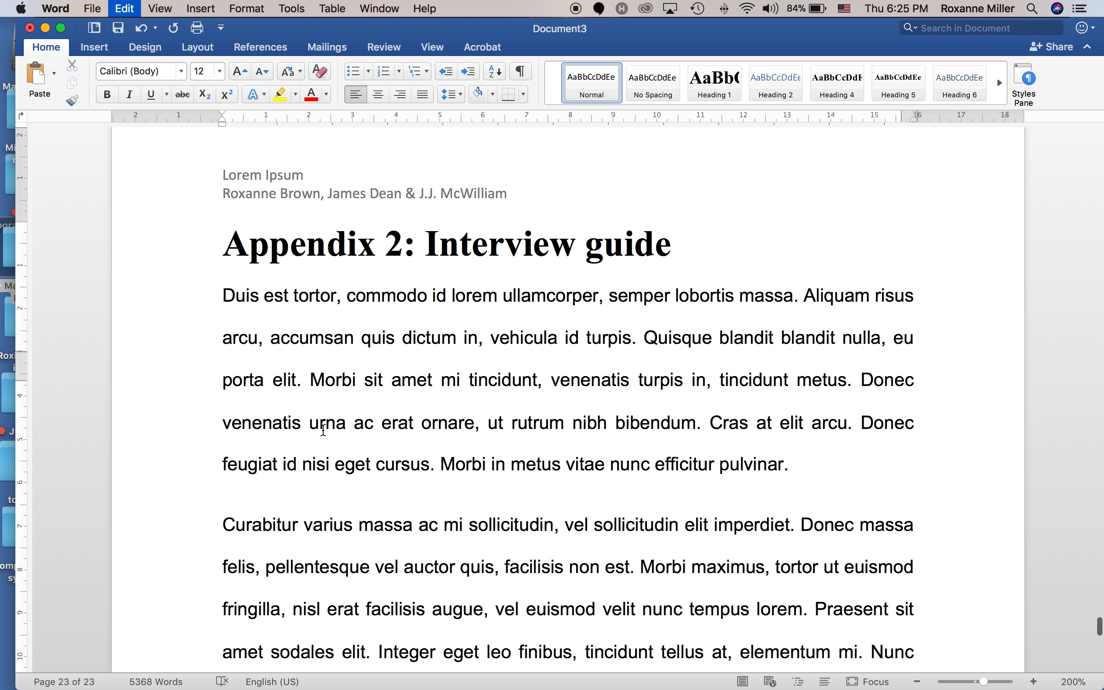
scroll(326, 436, down, 5)
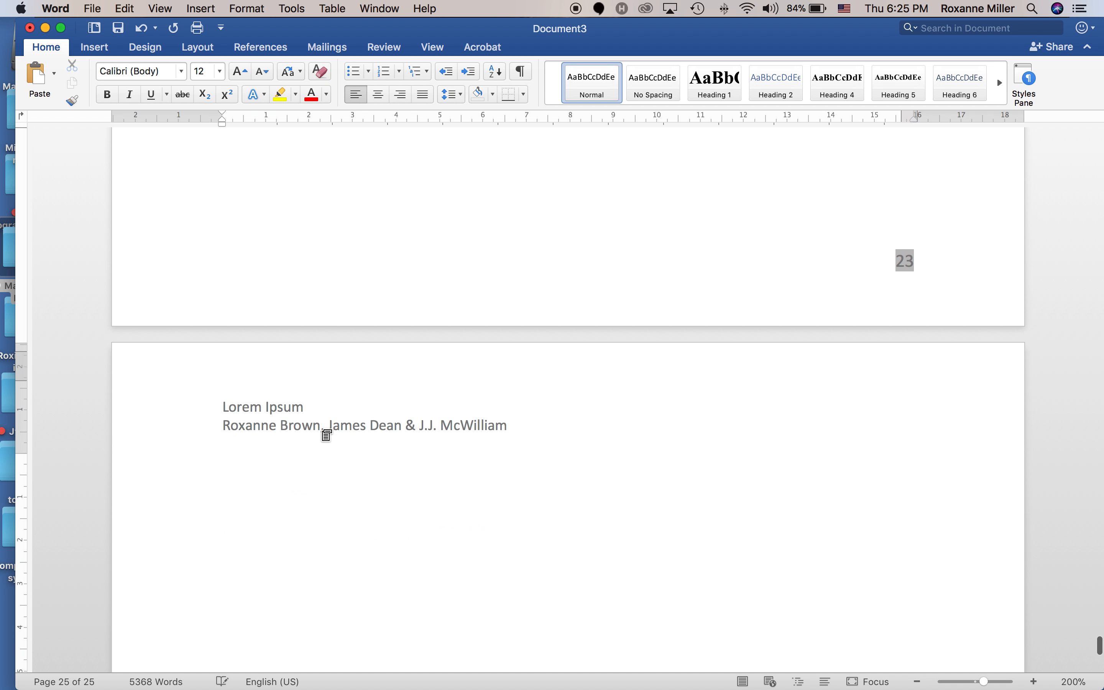
key(BackSpace)
key(BackSpace)
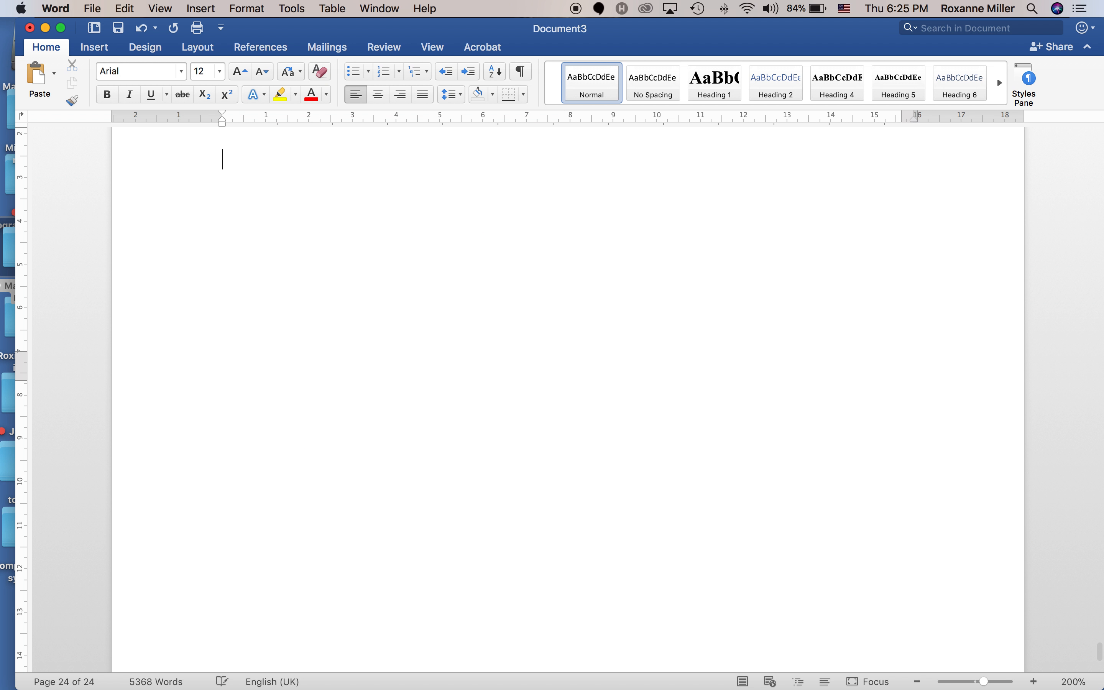
scroll(330, 439, down, 5)
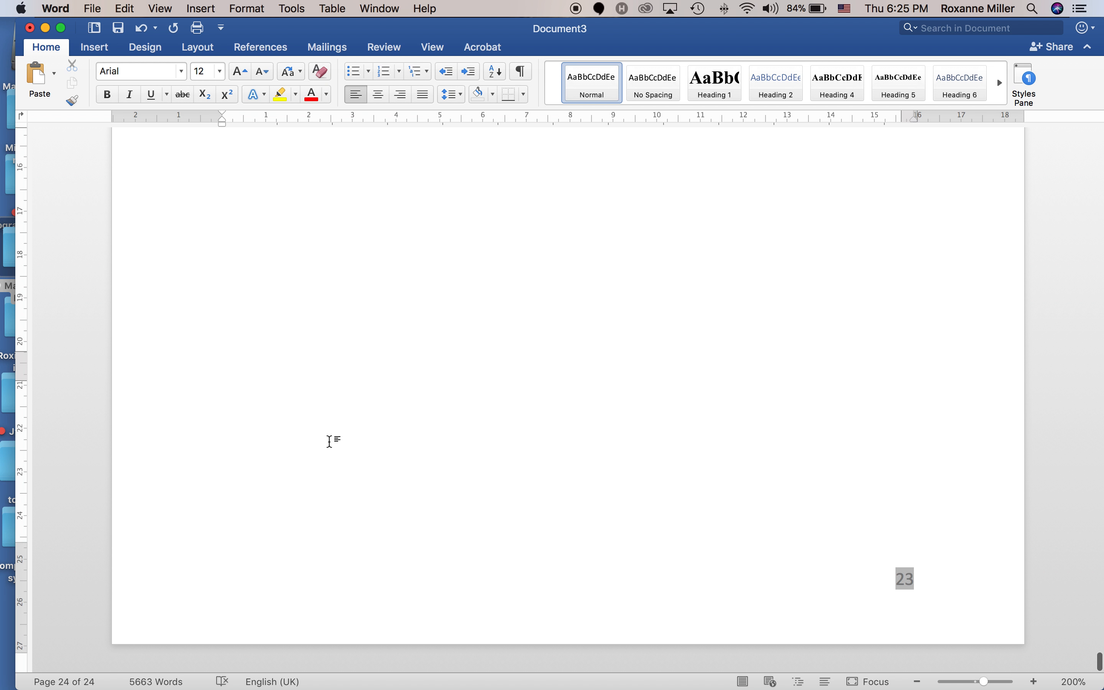
scroll(329, 441, up, 10)
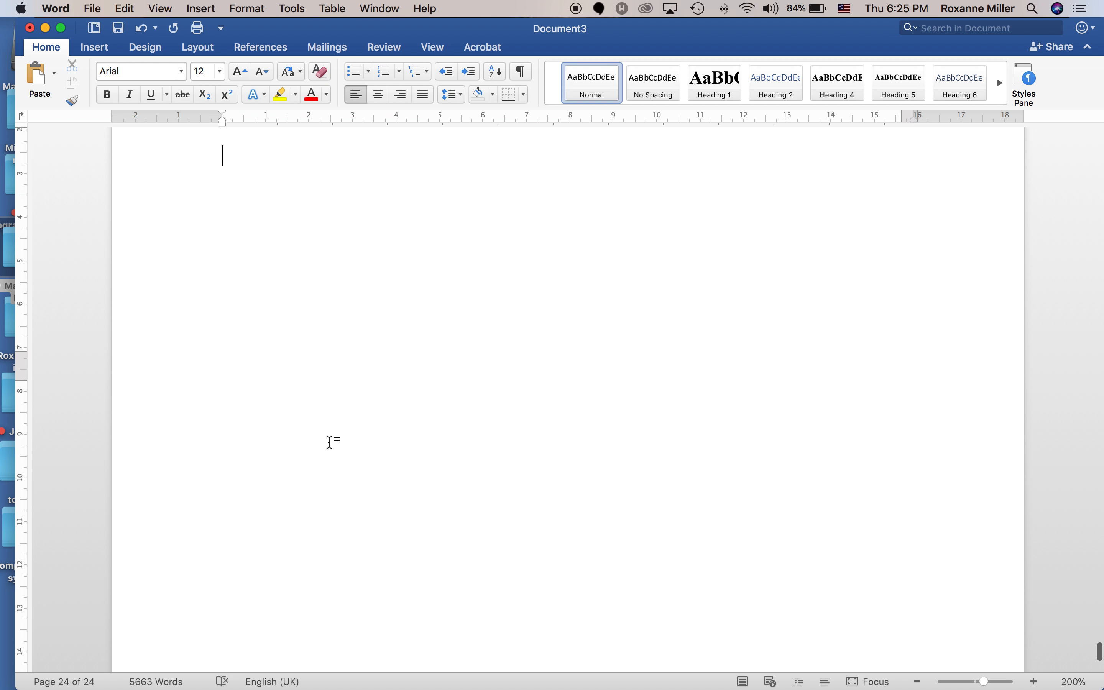
Scroll up through the 24-page document to the first body paragraph on page 2.
scroll(329, 442, up, 10)
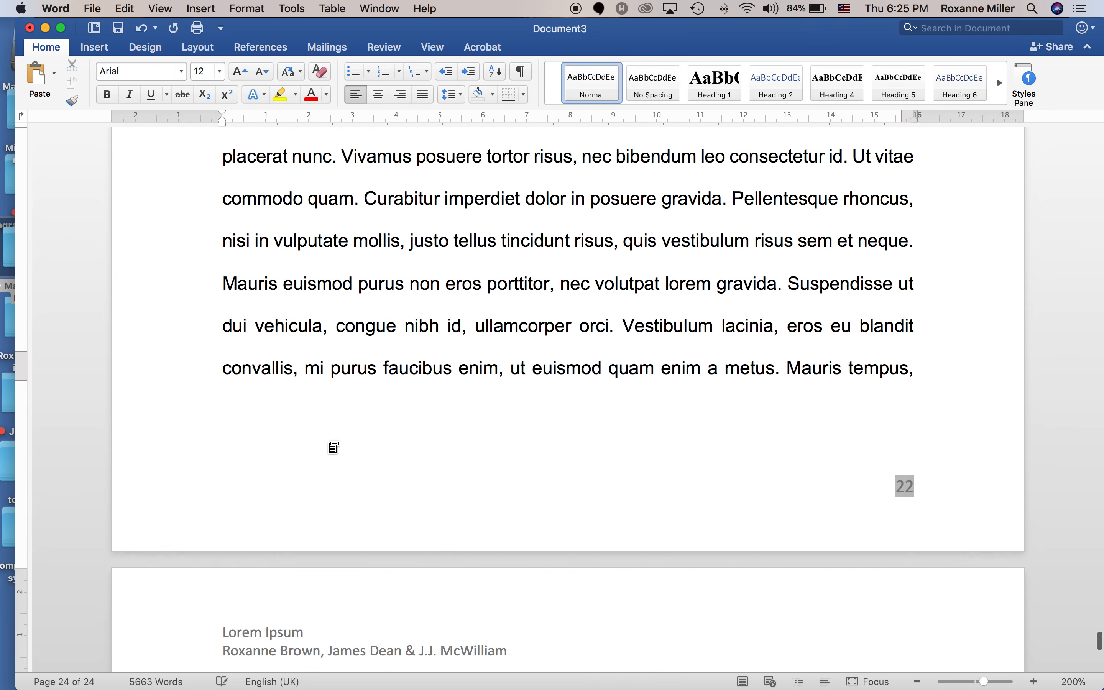
scroll(333, 448, up, 15)
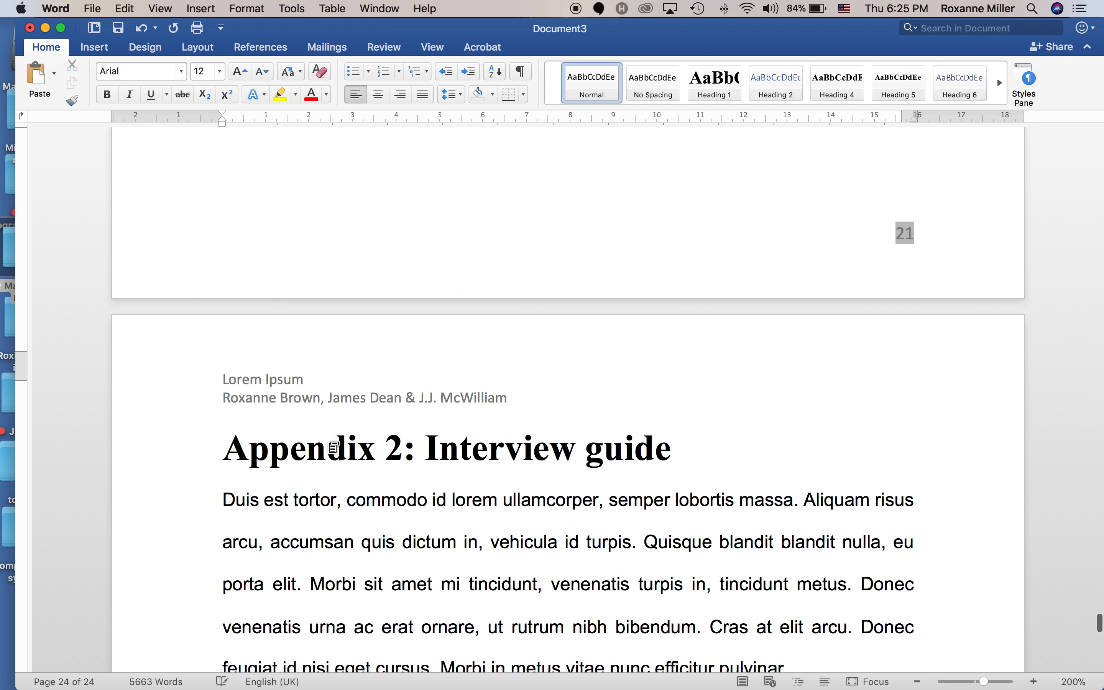
scroll(333, 447, up, 20)
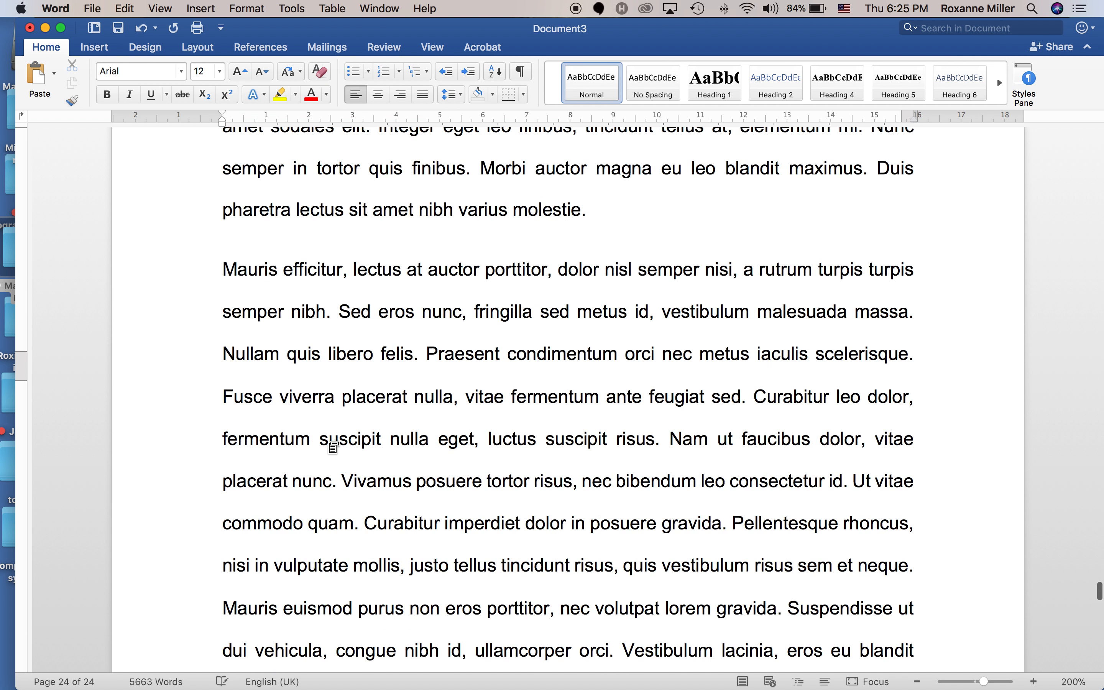
scroll(334, 447, up, 20)
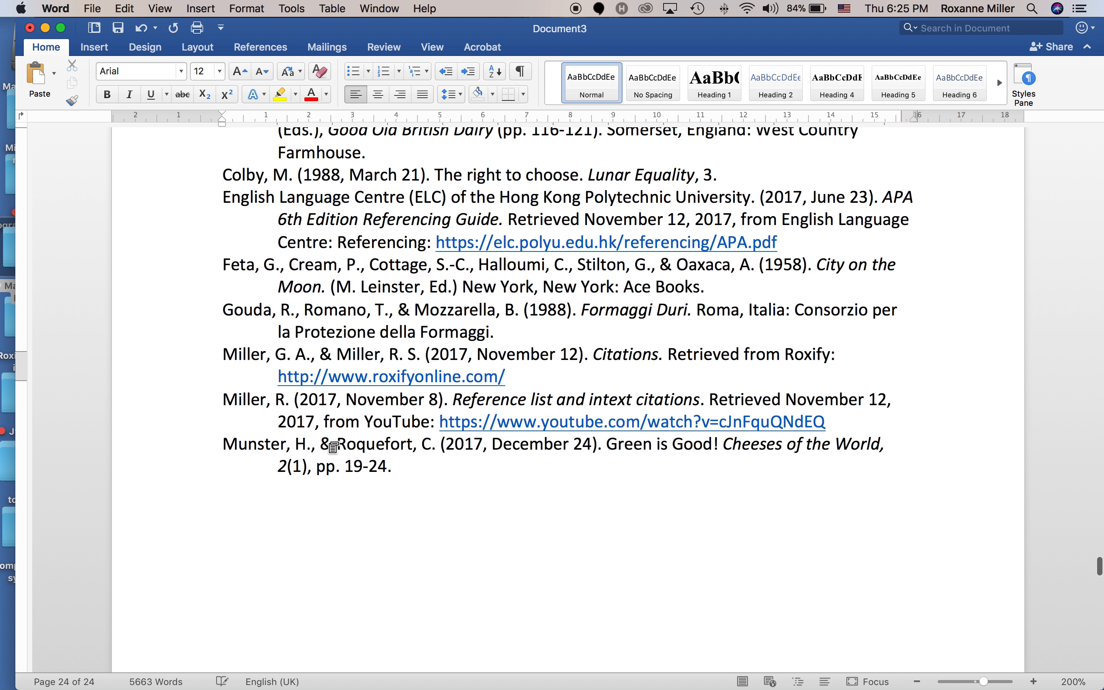
scroll(332, 449, up, 5)
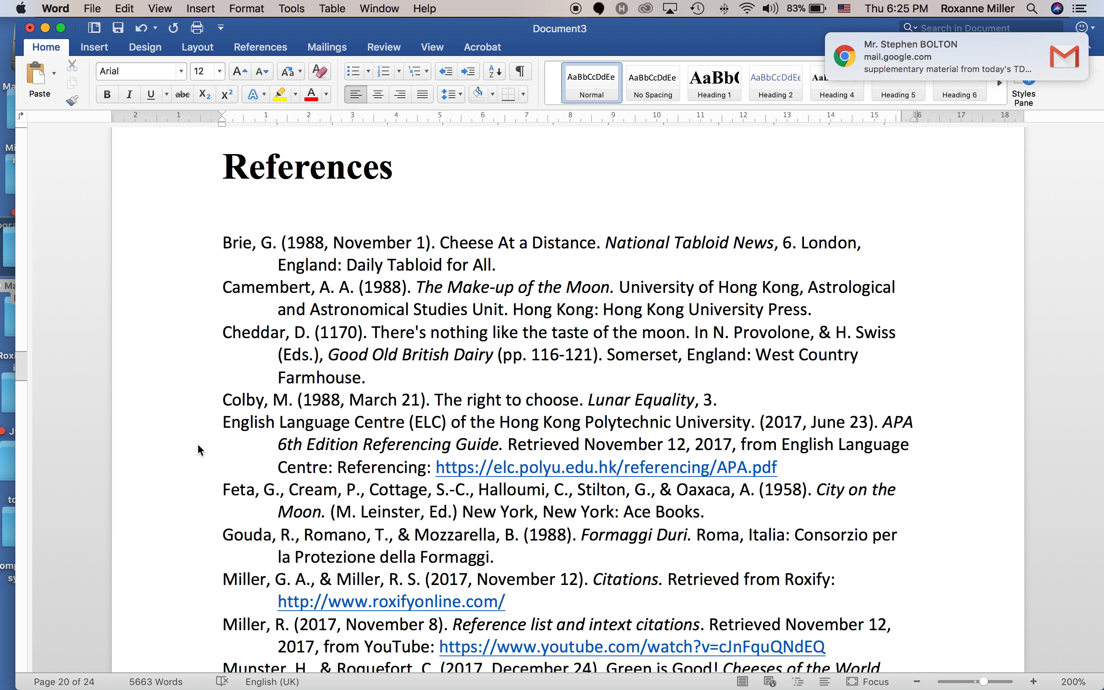
scroll(198, 445, up, 20)
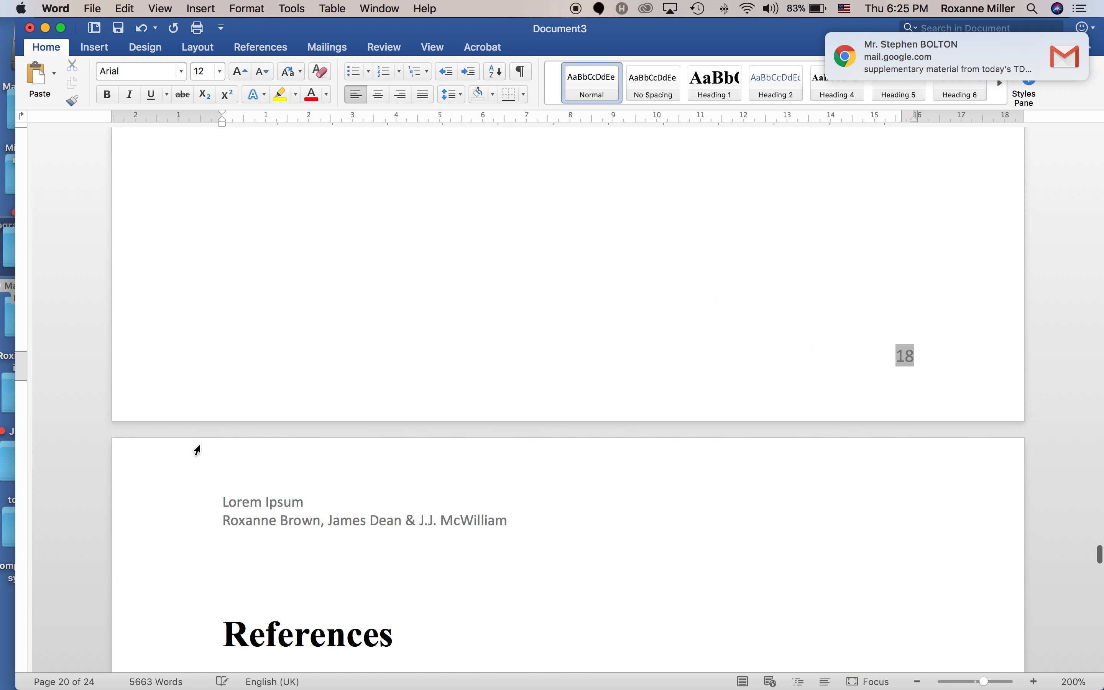
scroll(198, 450, up, 20)
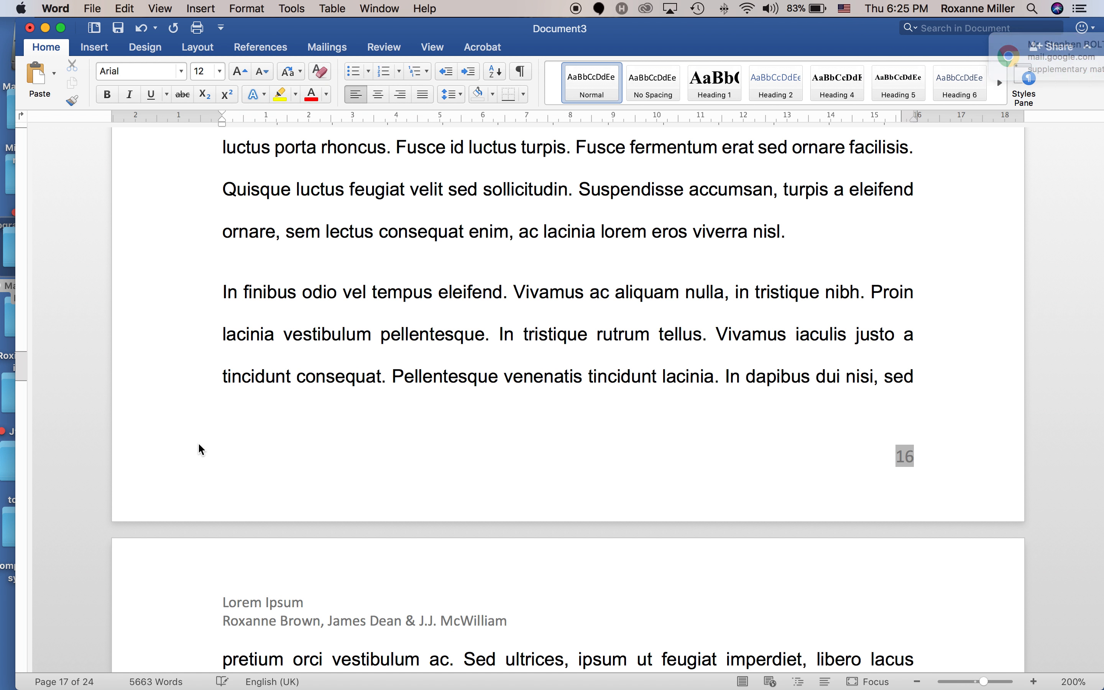
scroll(203, 448, up, 20)
scroll(203, 448, up, 20)
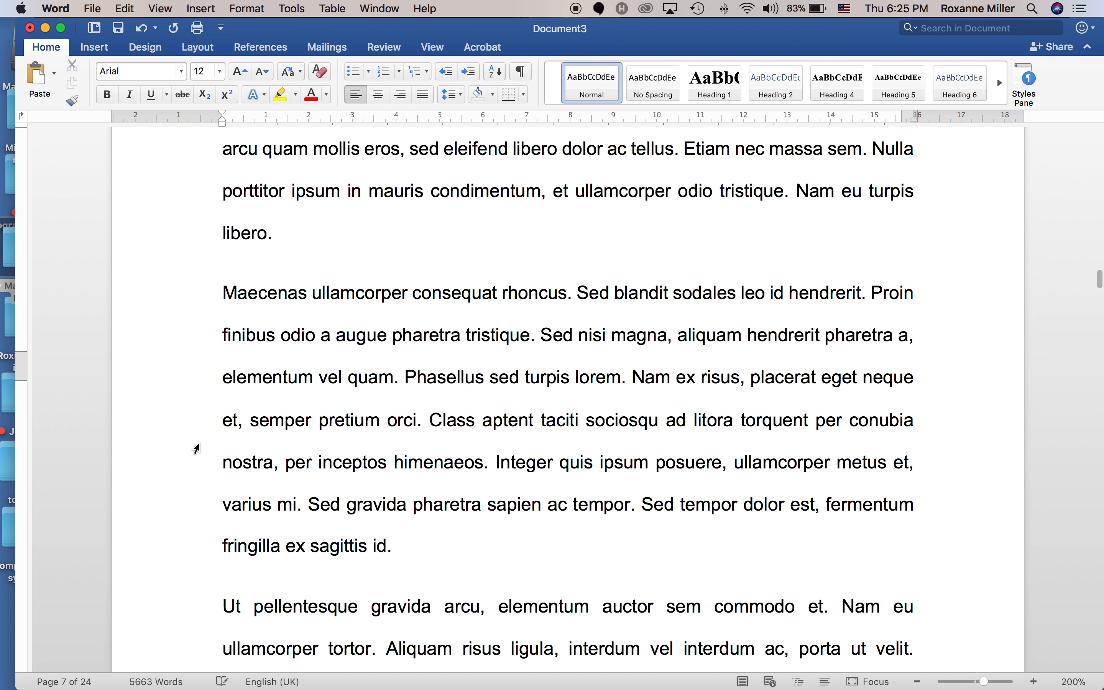
scroll(196, 449, up, 20)
scroll(204, 449, down, 20)
scroll(205, 446, down, 10)
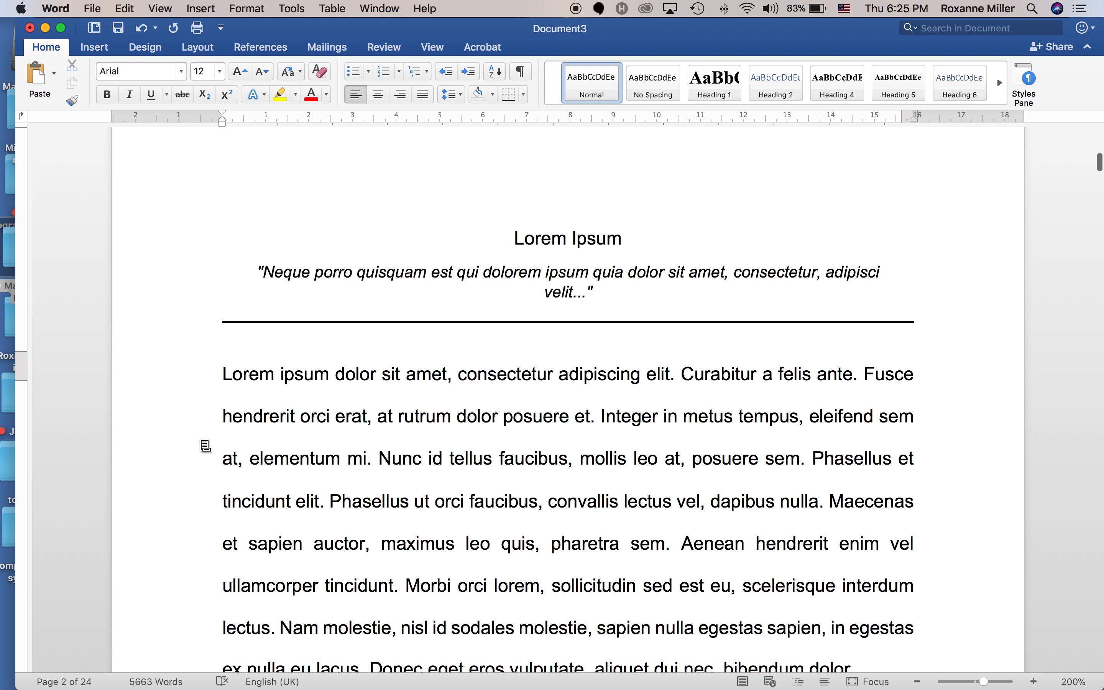
Add an 'Introduction' Heading 1 heading above the first body paragraph.
click(223, 372)
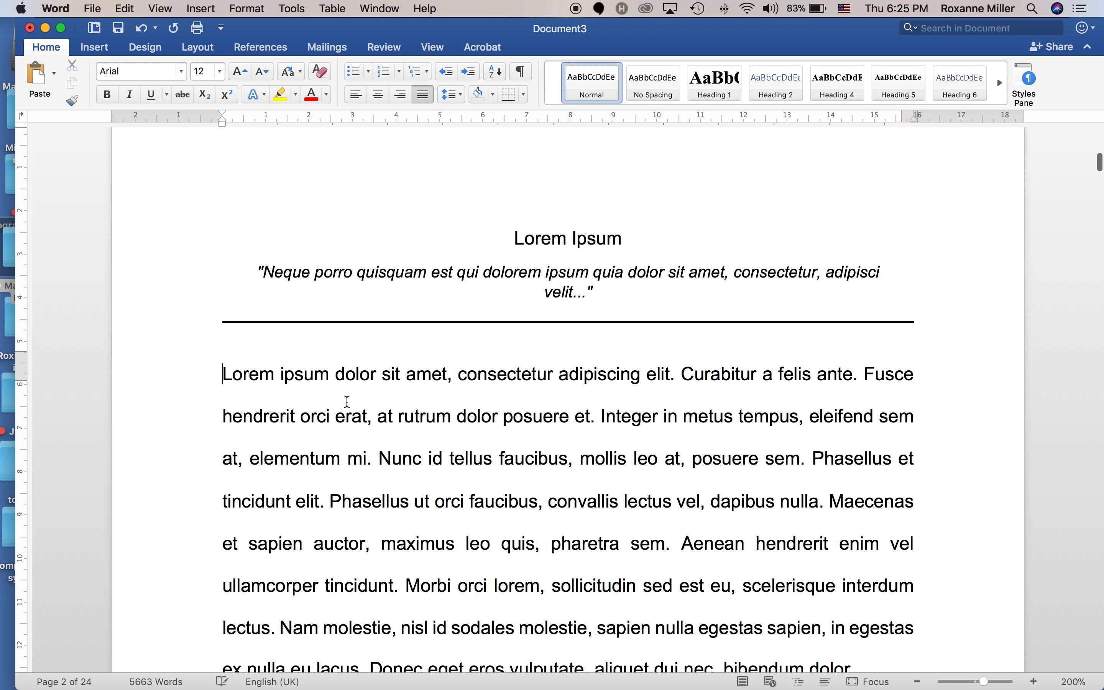
text(IN)
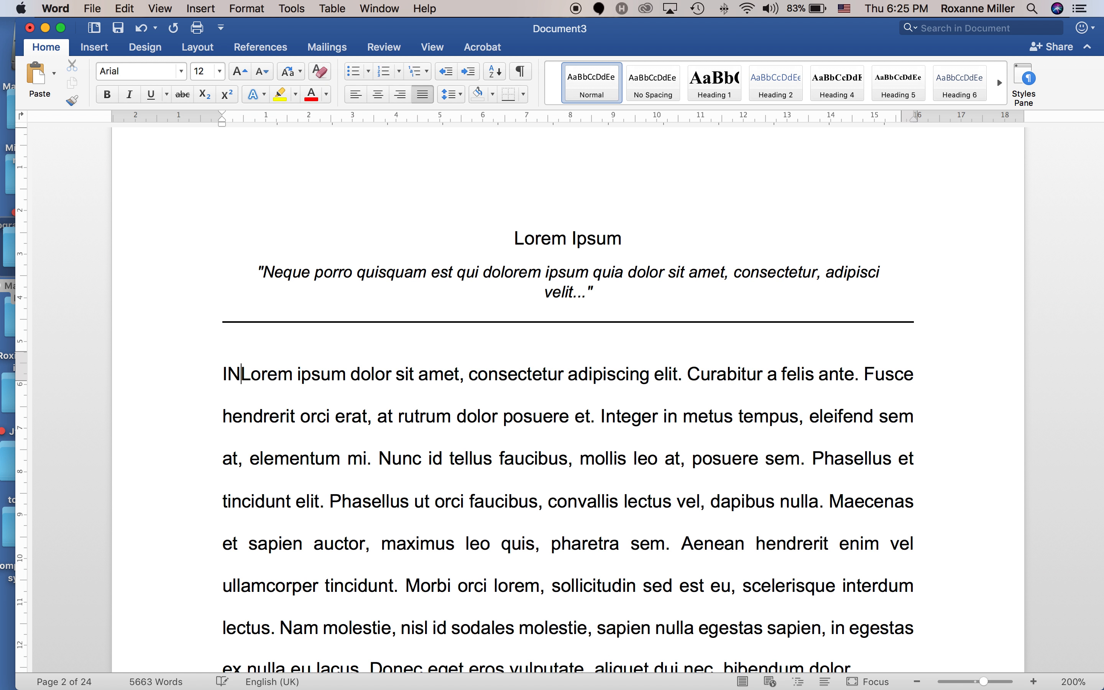
key(BackSpace)
key(BackSpace)
text(Introduc)
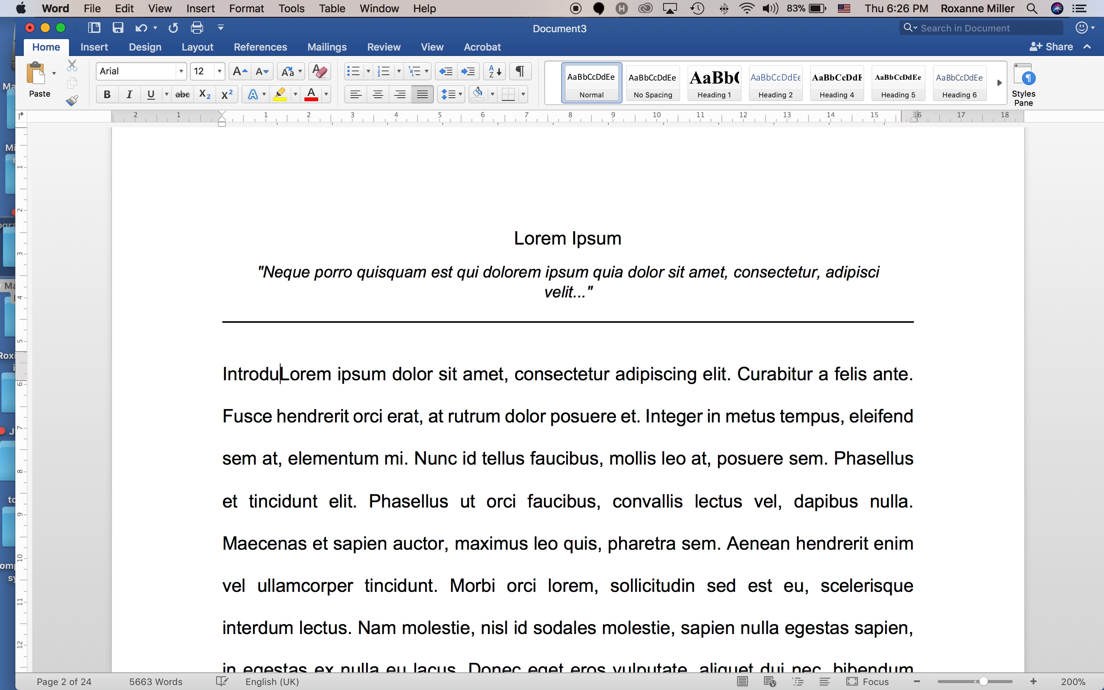
text(tion)
key(Return)
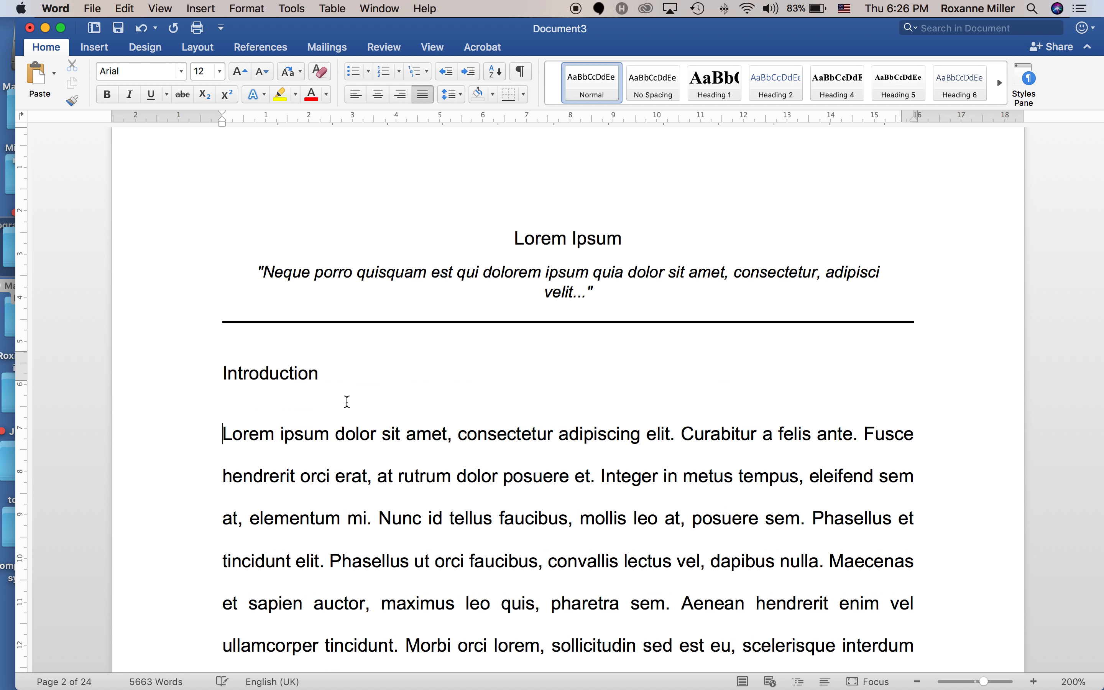
triple_click(270, 373)
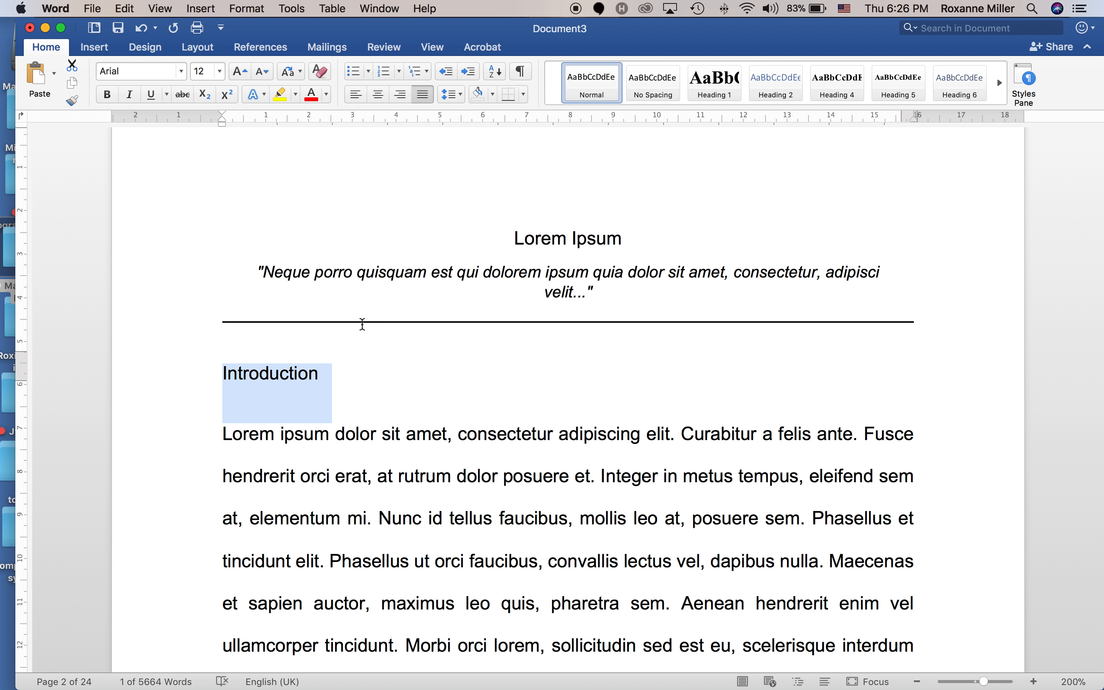
click(706, 92)
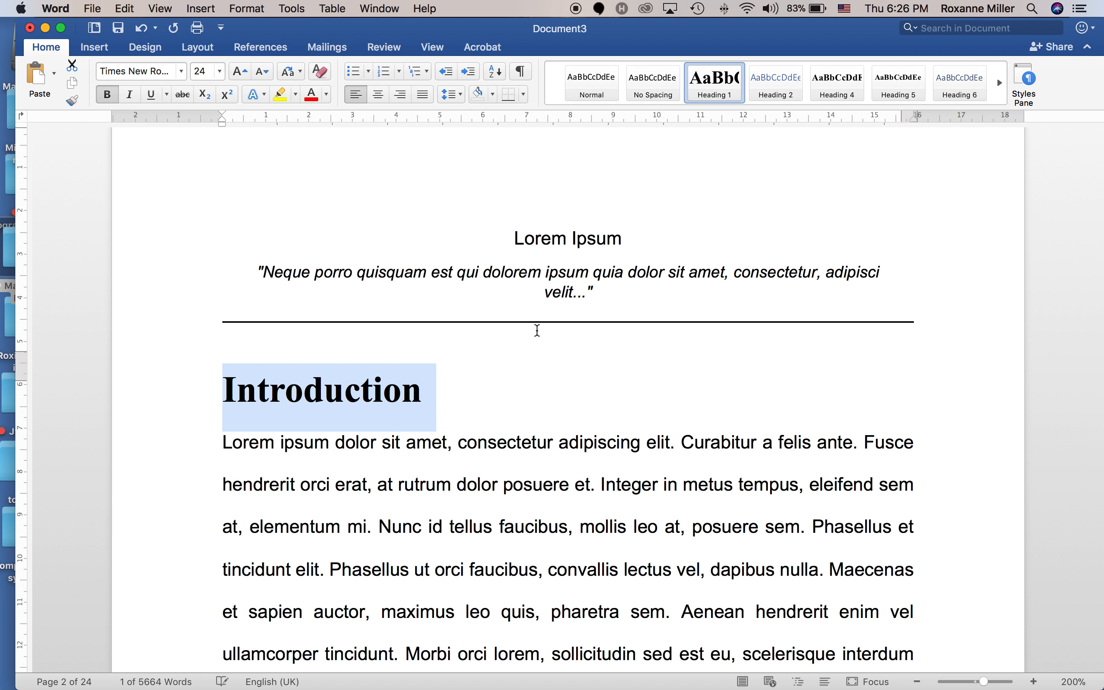
Add a 'Methods' Heading 1 heading above the Nunc ultricies paragraph.
scroll(446, 400, down, 20)
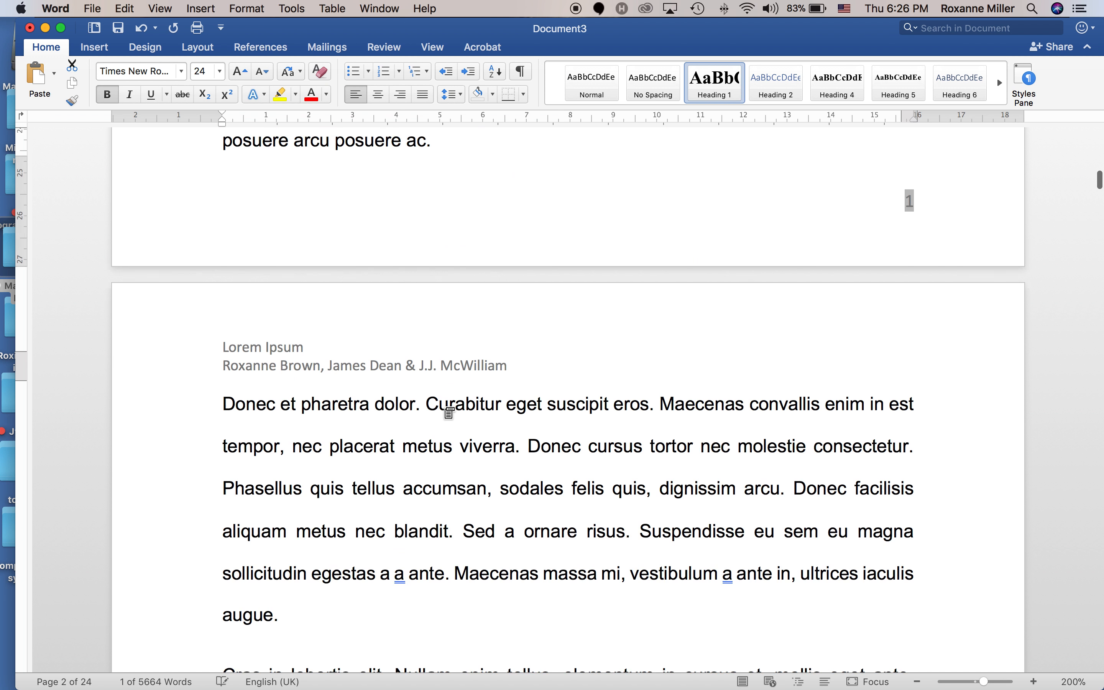
scroll(445, 407, down, 20)
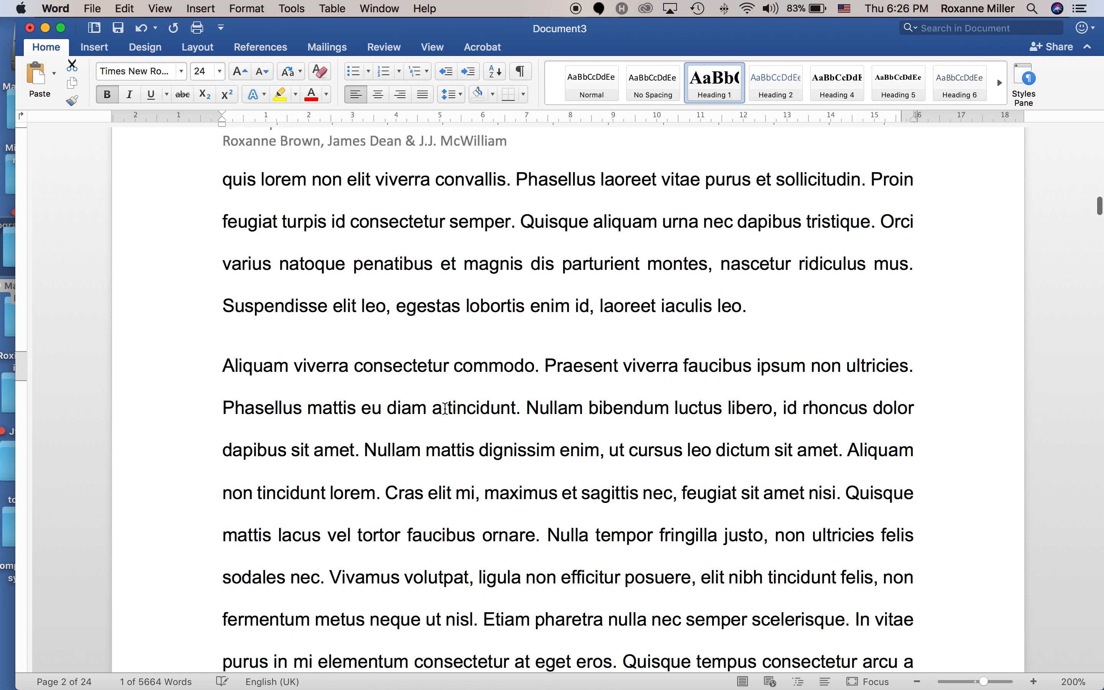
scroll(445, 407, down, 5)
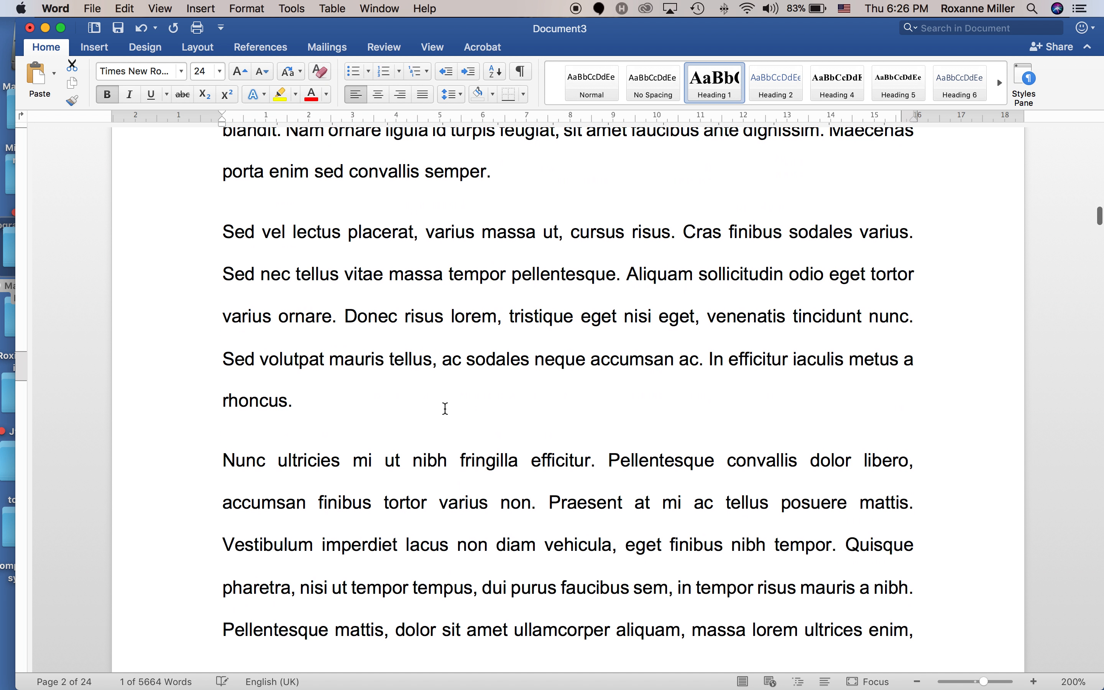
click(250, 432)
text(Methods)
key(Return)
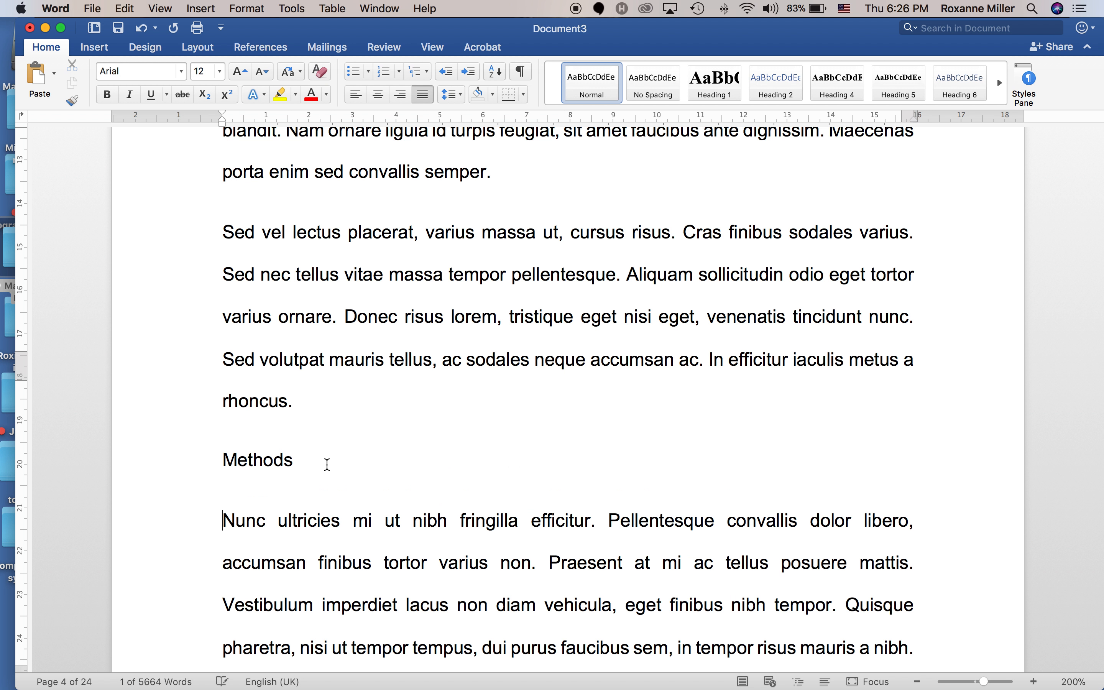
triple_click(259, 465)
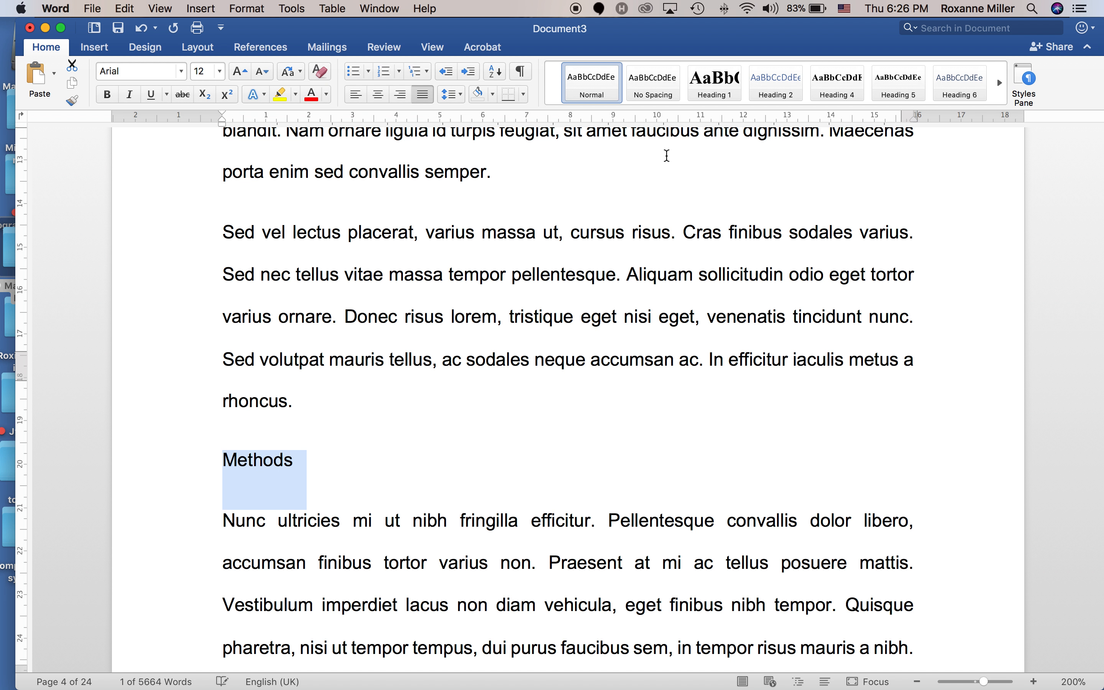
click(711, 91)
Add a 'Results' Heading 1 heading above the In hac paragraph.
scroll(548, 426, down, 2)
scroll(547, 425, down, 20)
scroll(548, 428, down, 2)
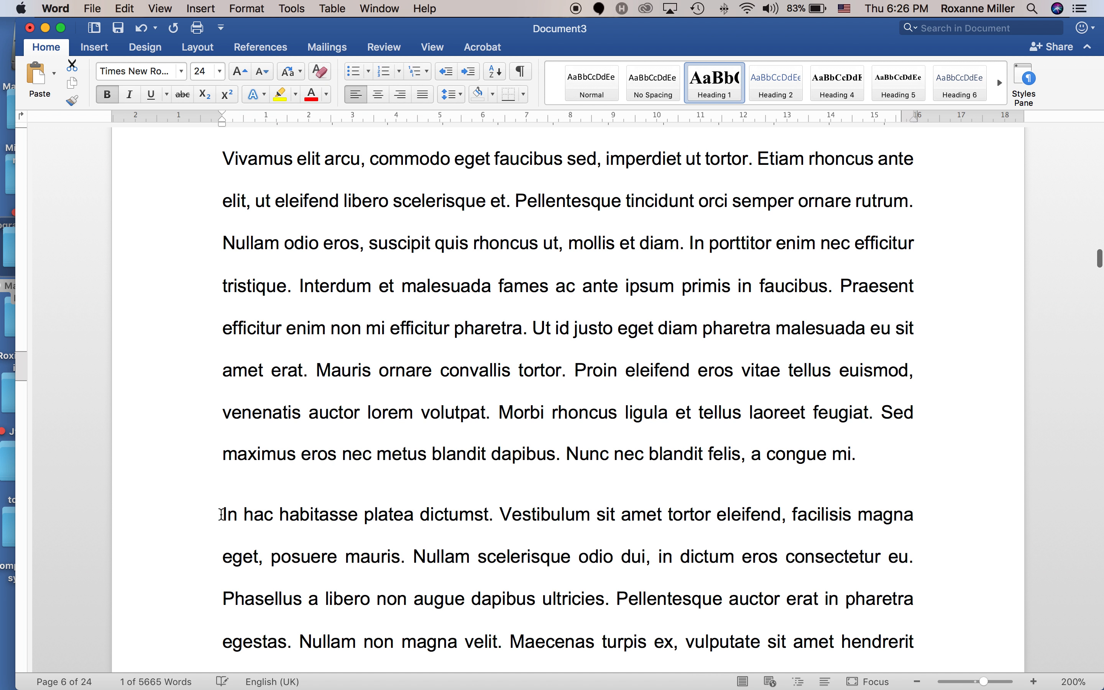
click(223, 514)
text(Results)
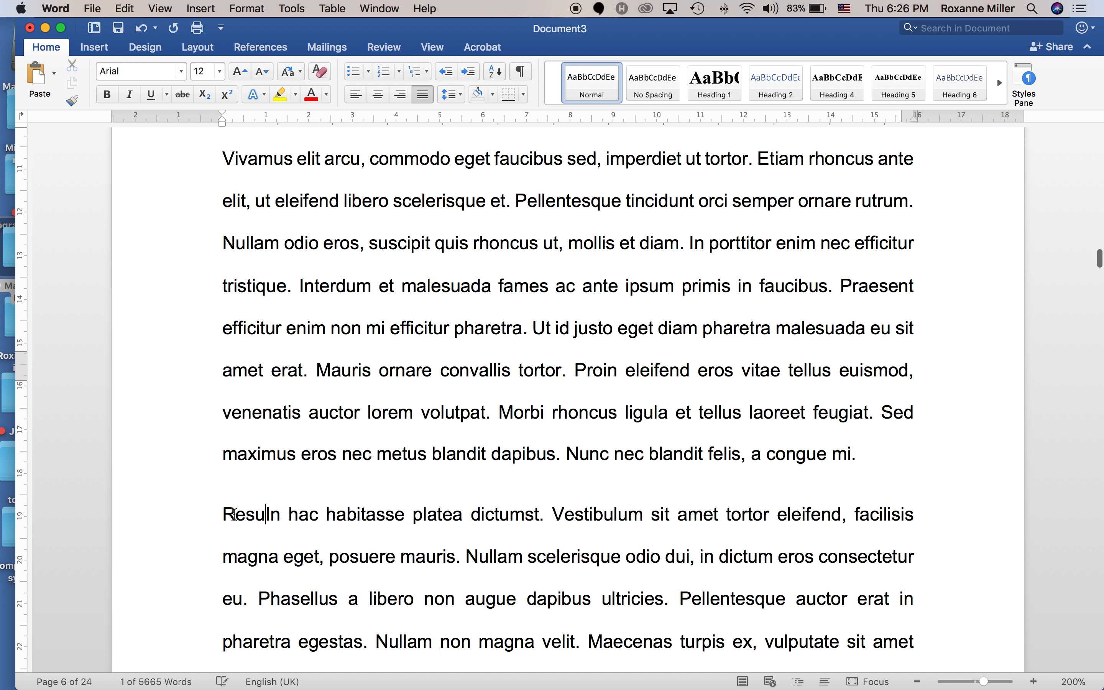
key(Return)
triple_click(233, 514)
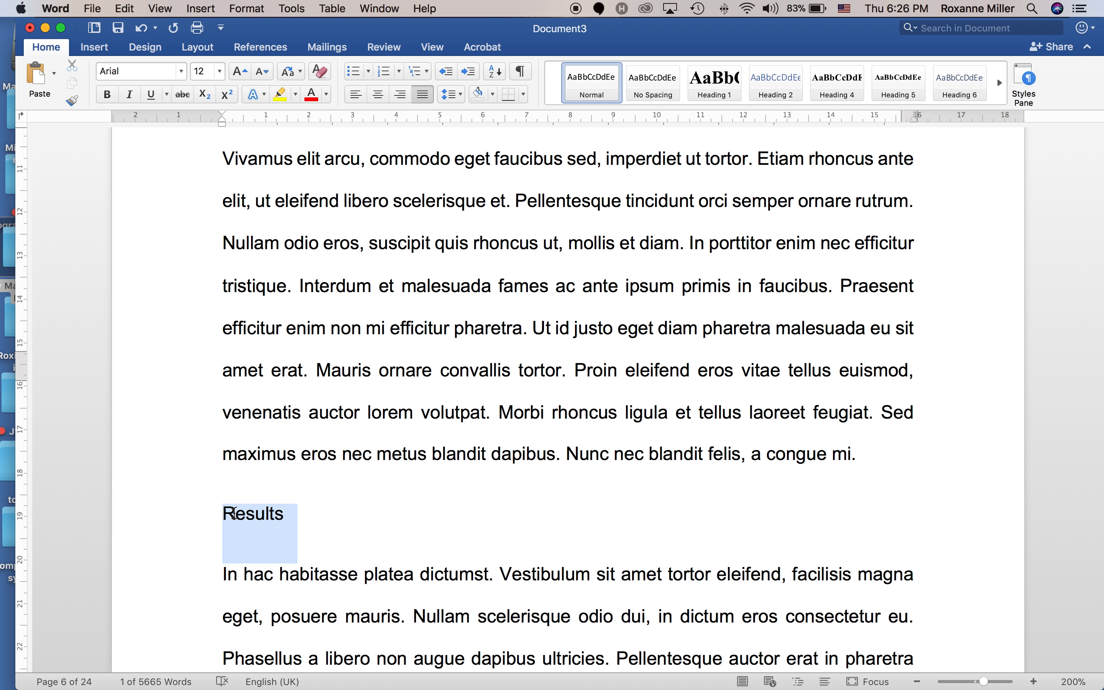
click(715, 82)
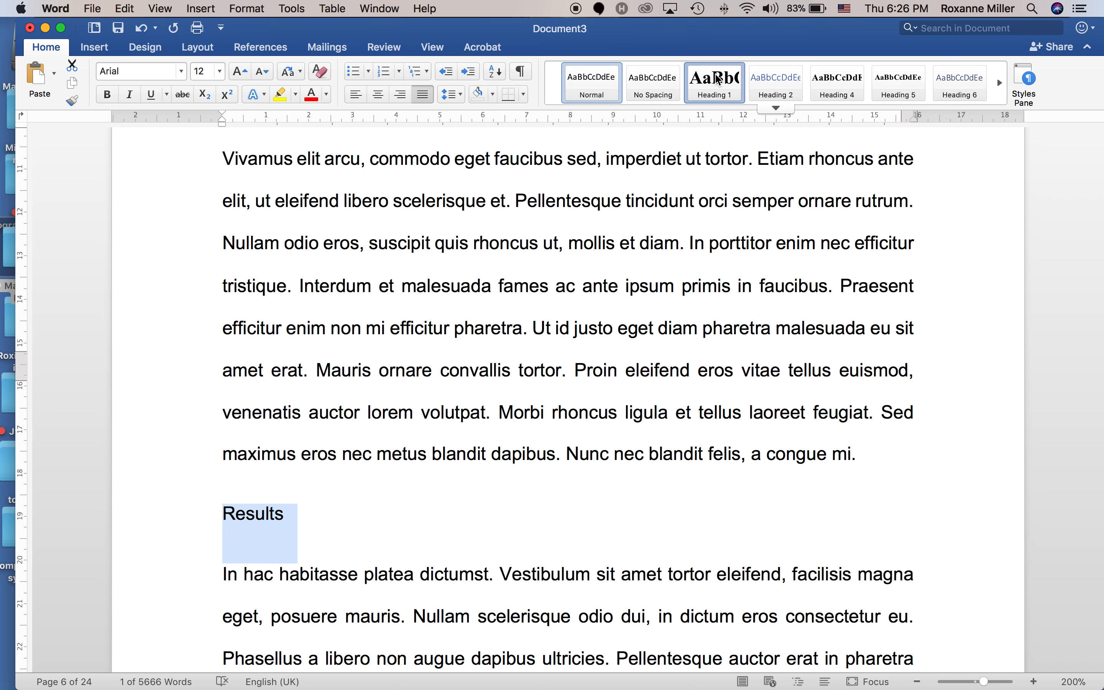
Add a 'Discussion' Heading 1 heading above the Pellentesque paragraph.
scroll(436, 321, down, 20)
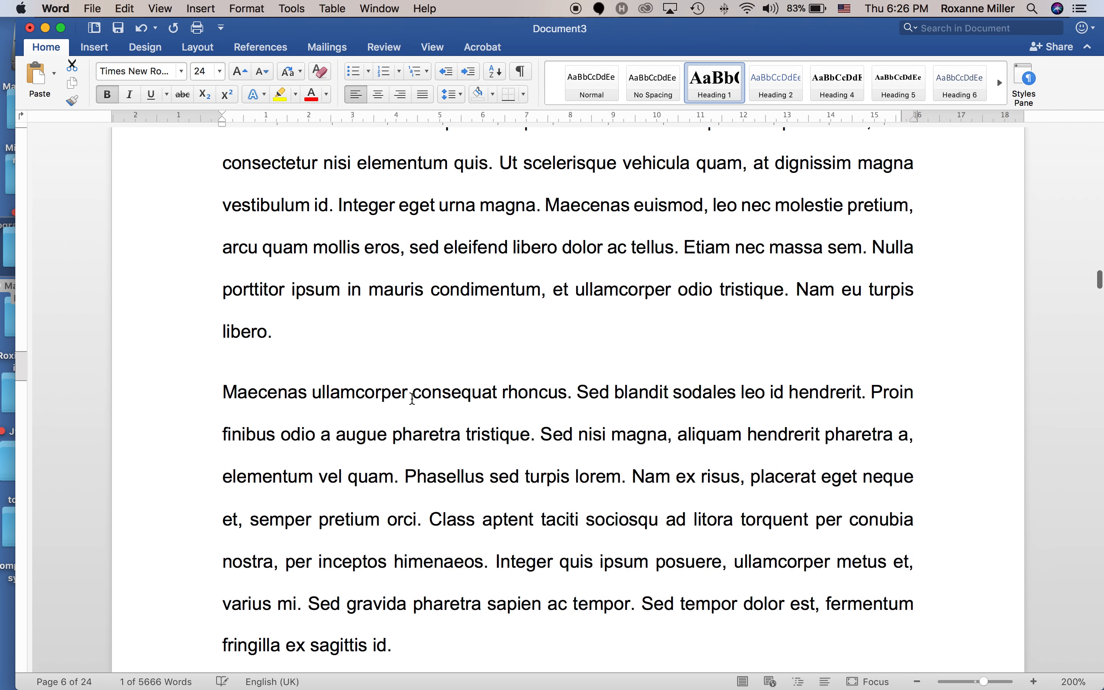
scroll(413, 403, down, 20)
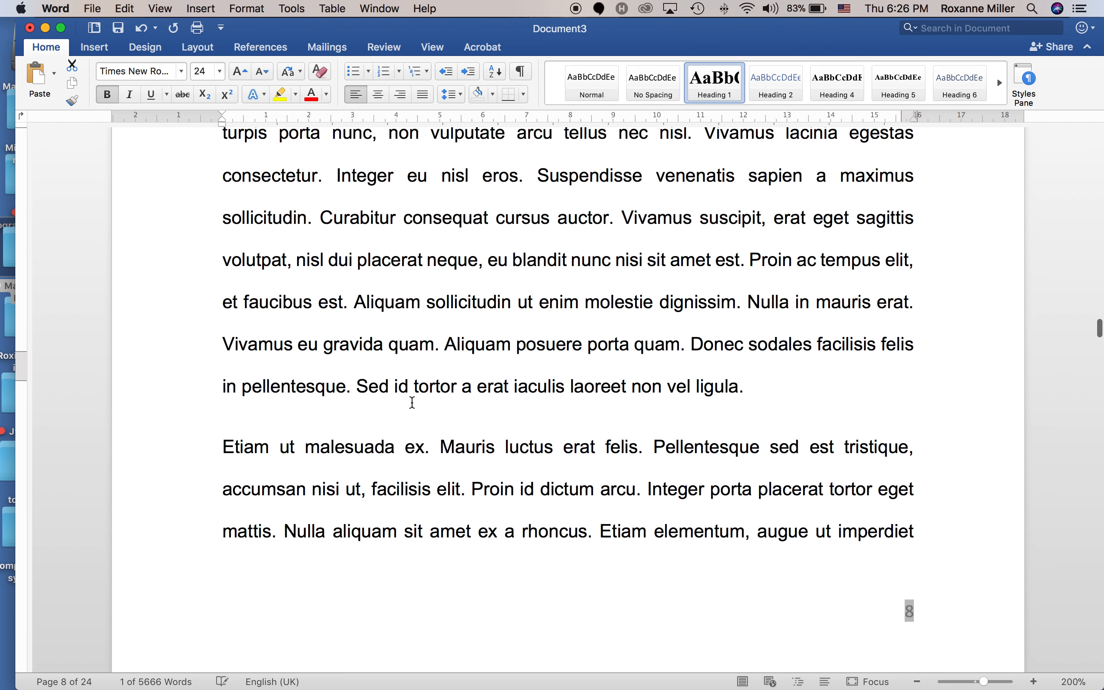
scroll(412, 403, down, 20)
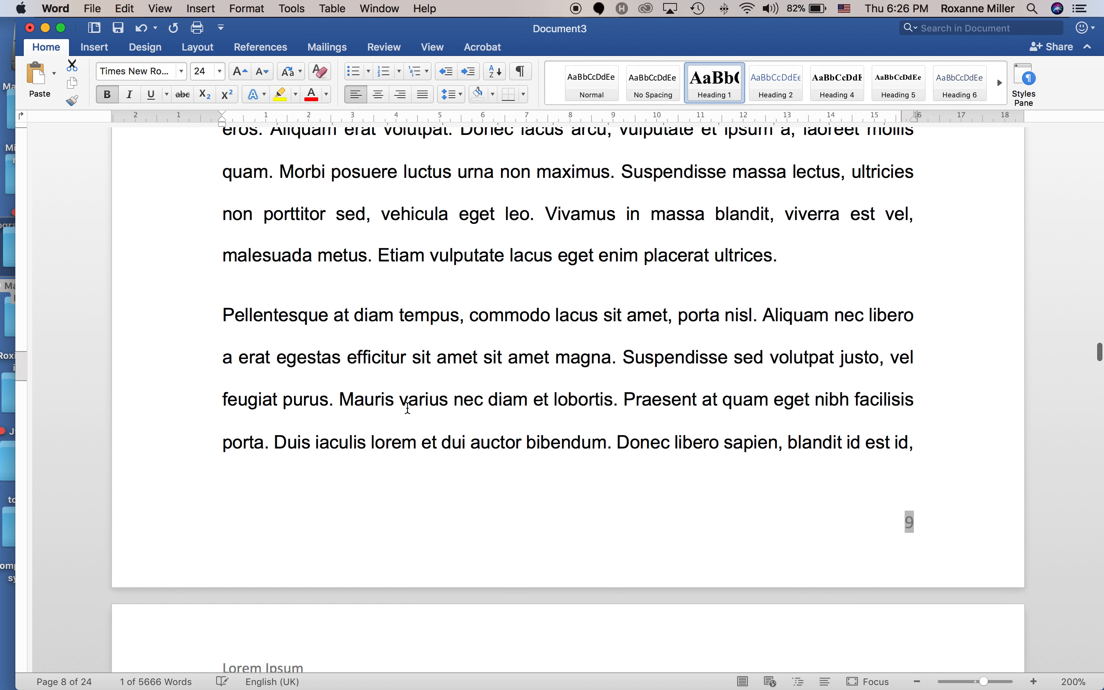
click(224, 284)
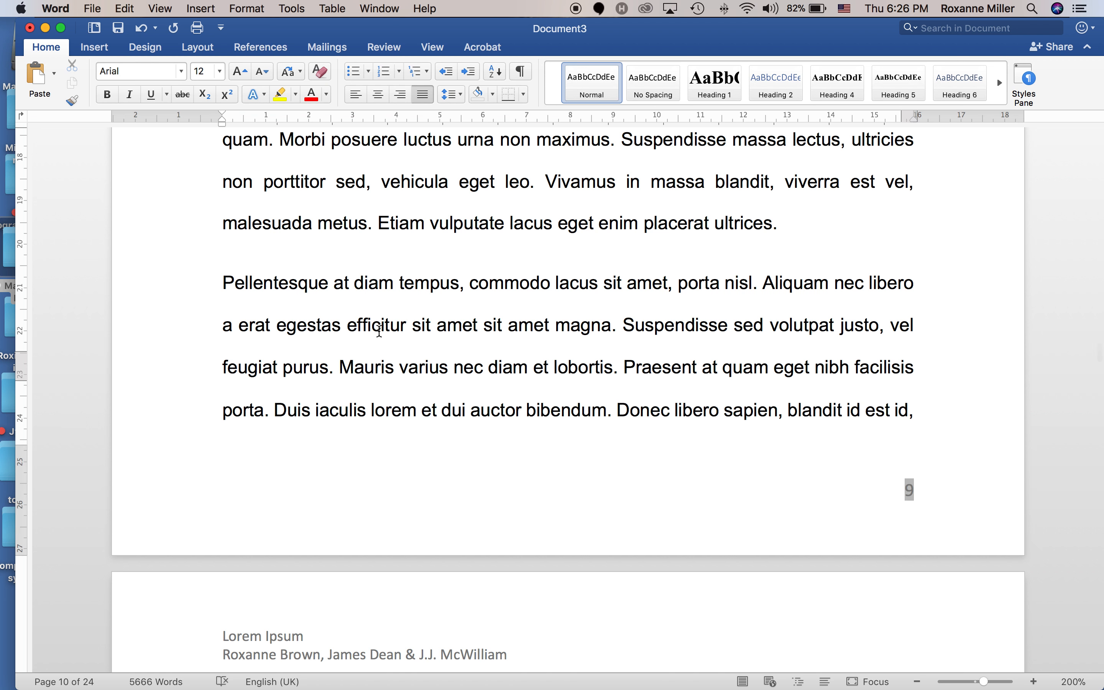
text(Discussion)
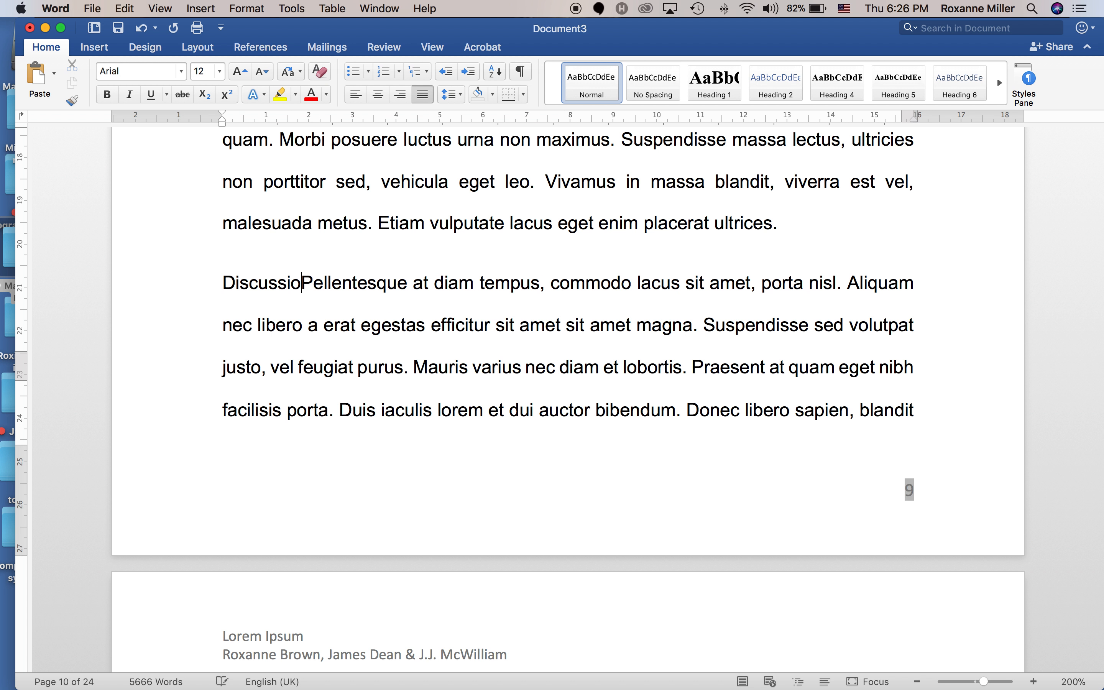
key(Return)
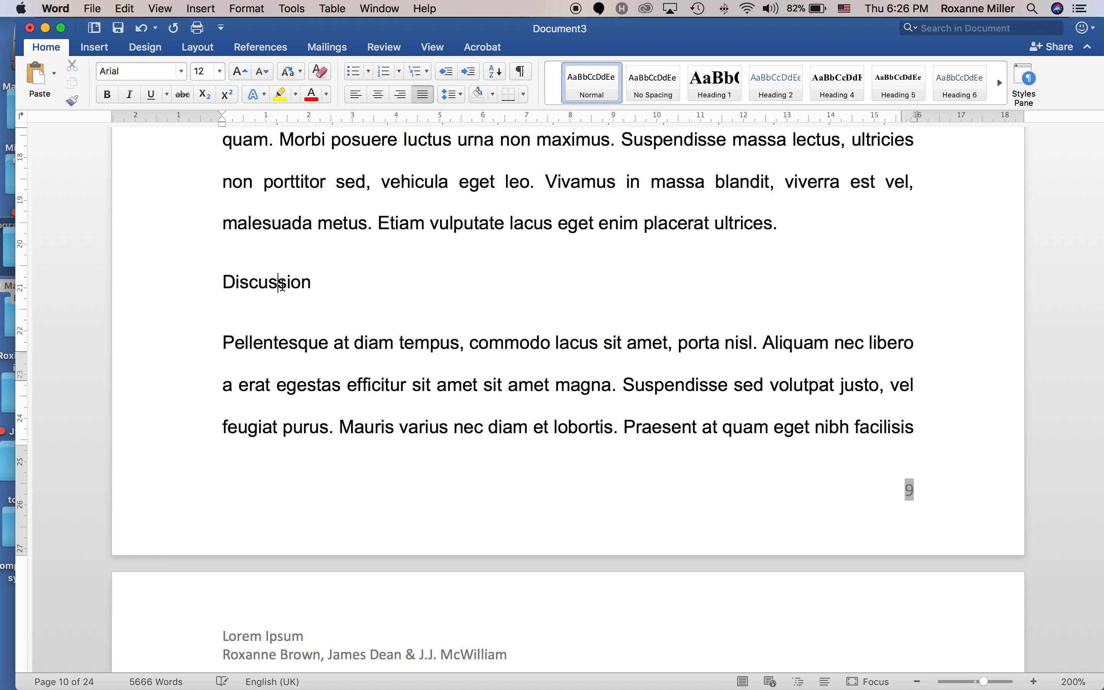
triple_click(281, 284)
click(713, 84)
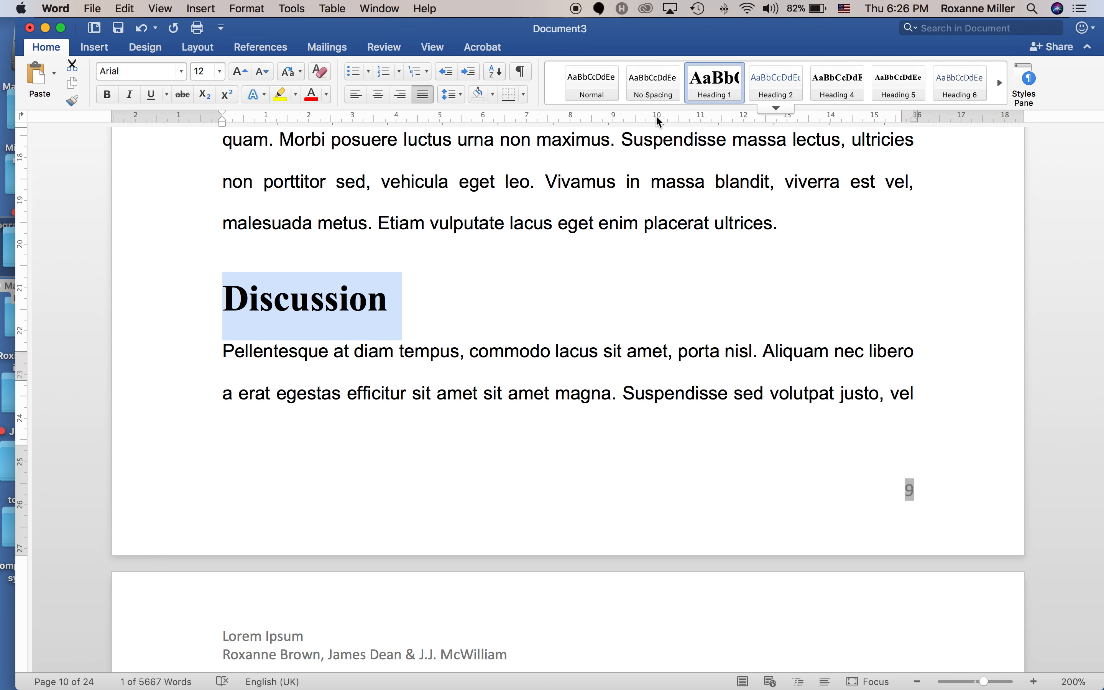
Add a 'Limitations' Heading 1 heading above the In finibus paragraph.
scroll(396, 243, down, 10)
scroll(396, 243, down, 5)
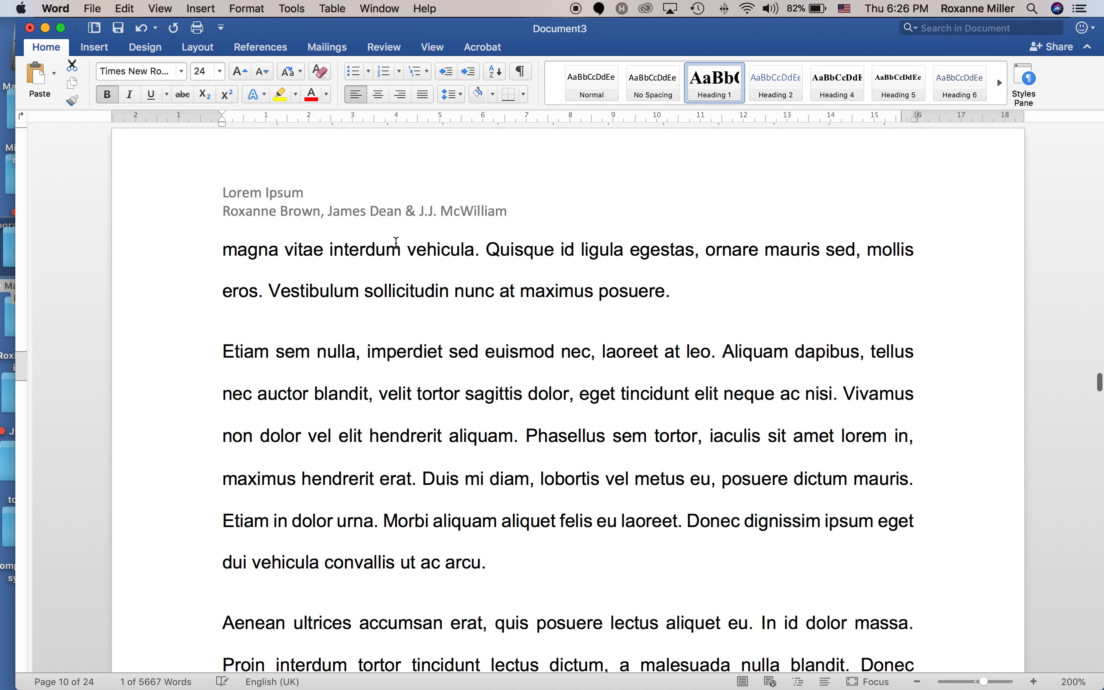
scroll(396, 245, down, 10)
scroll(396, 243, down, 20)
scroll(395, 249, down, 20)
scroll(395, 249, down, 20)
scroll(395, 249, up, 20)
scroll(395, 249, up, 10)
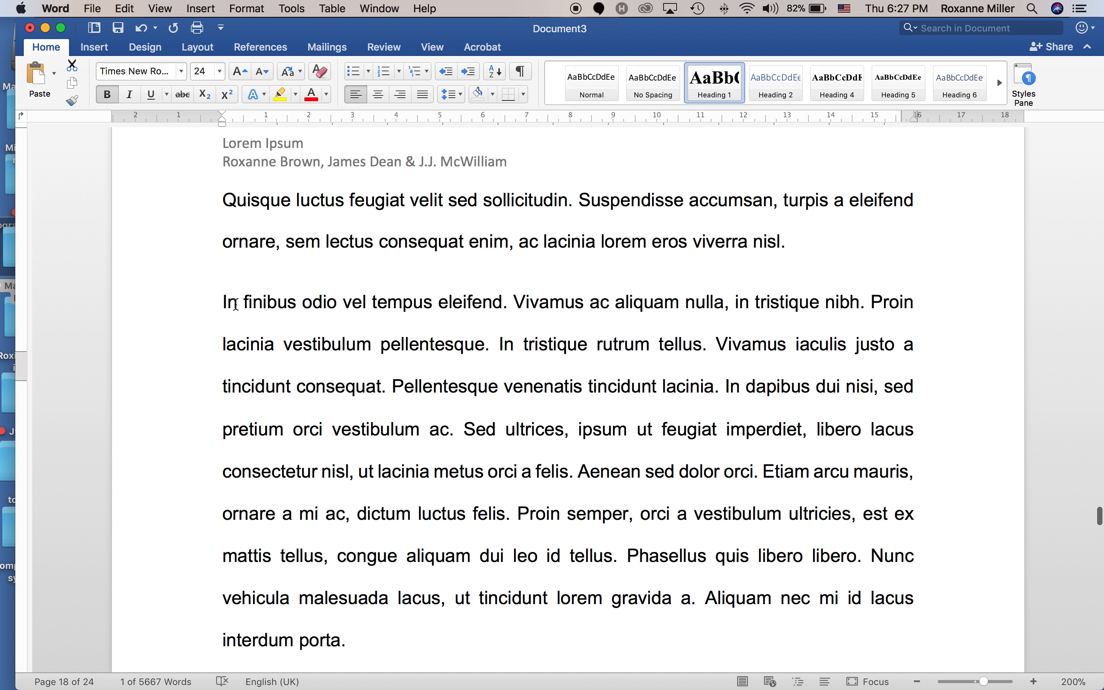
click(236, 304)
text(Limi)
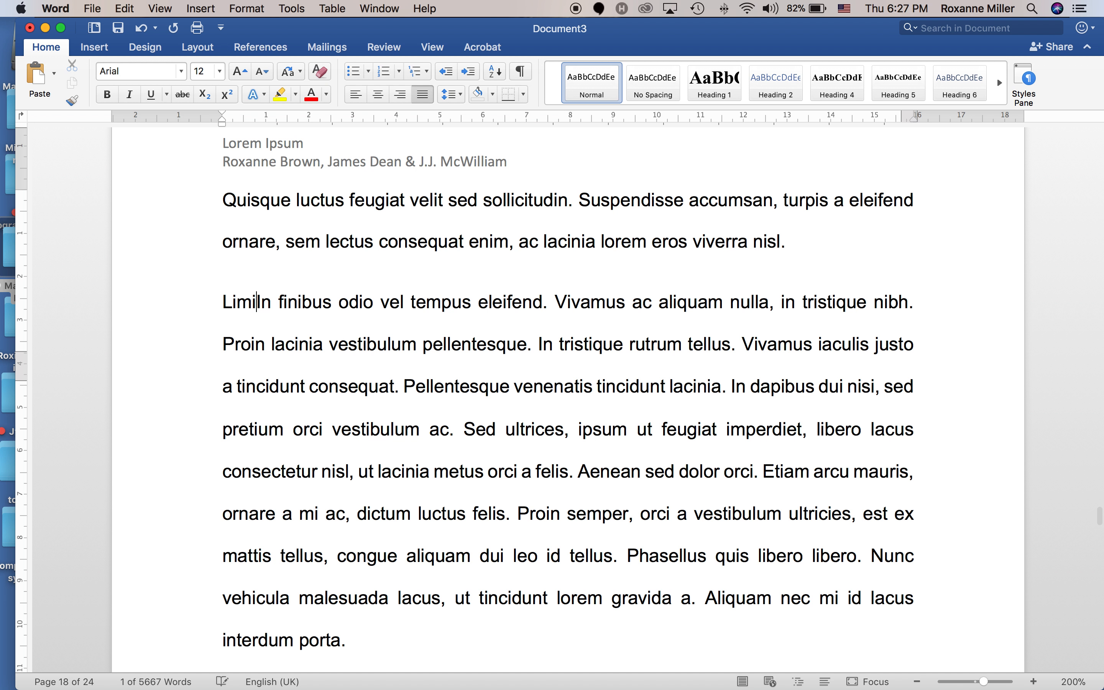
text(tations)
key(Return)
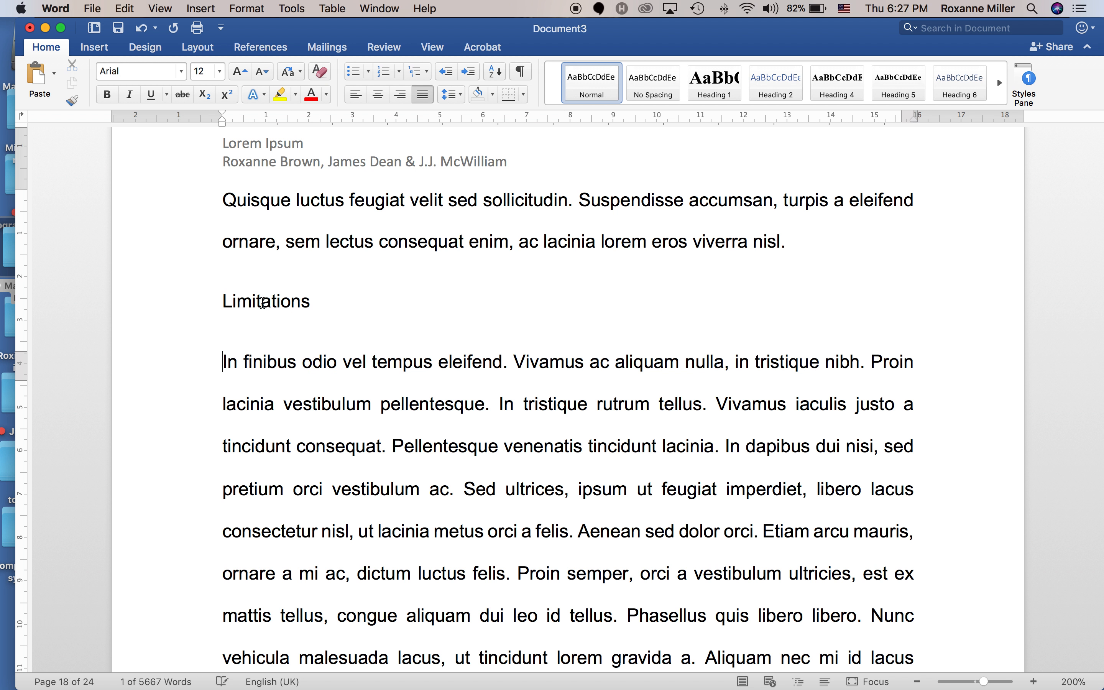
triple_click(262, 302)
click(715, 82)
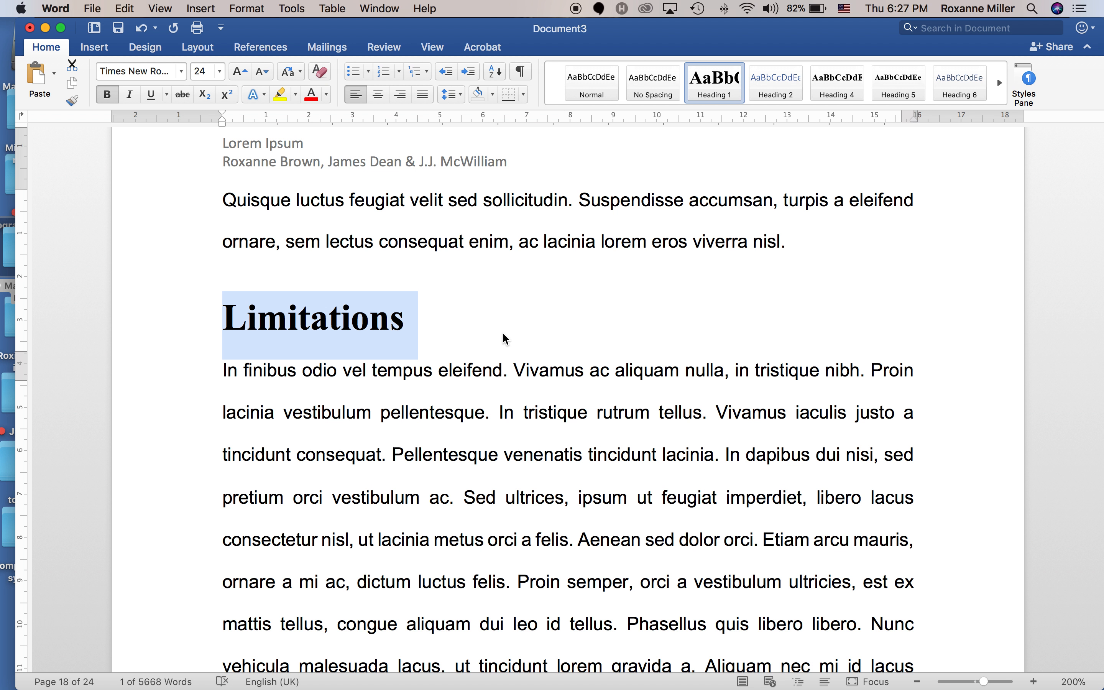
Add a 'Conclusion' Heading 1 heading above the Curabitur paragraph.
scroll(506, 339, down, 15)
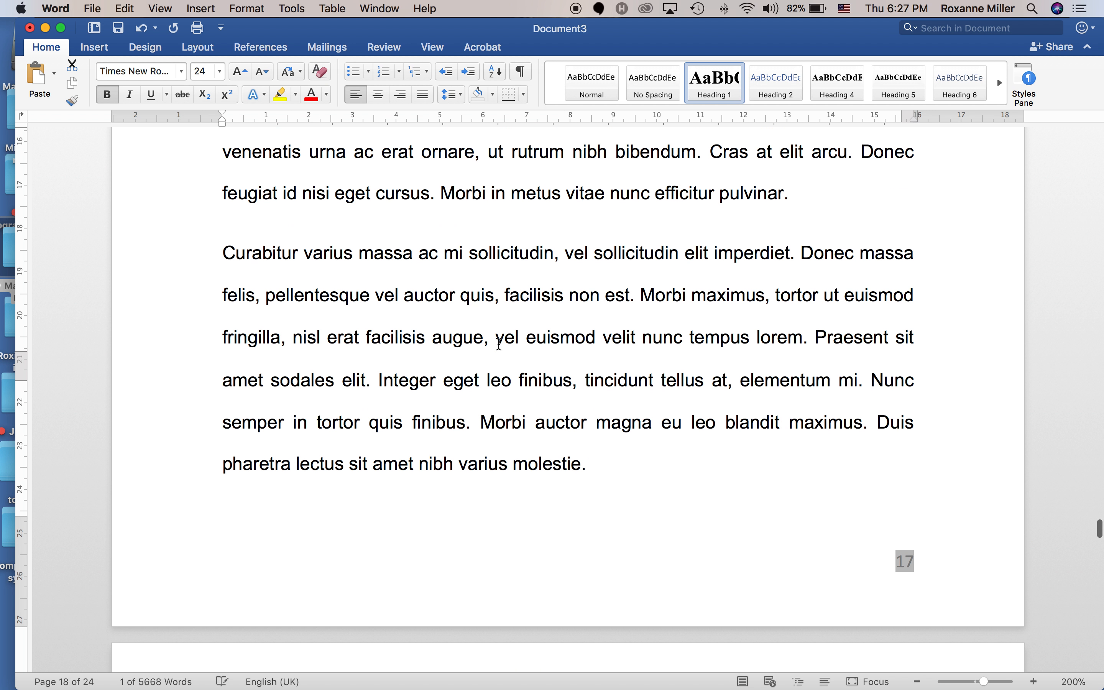
click(223, 383)
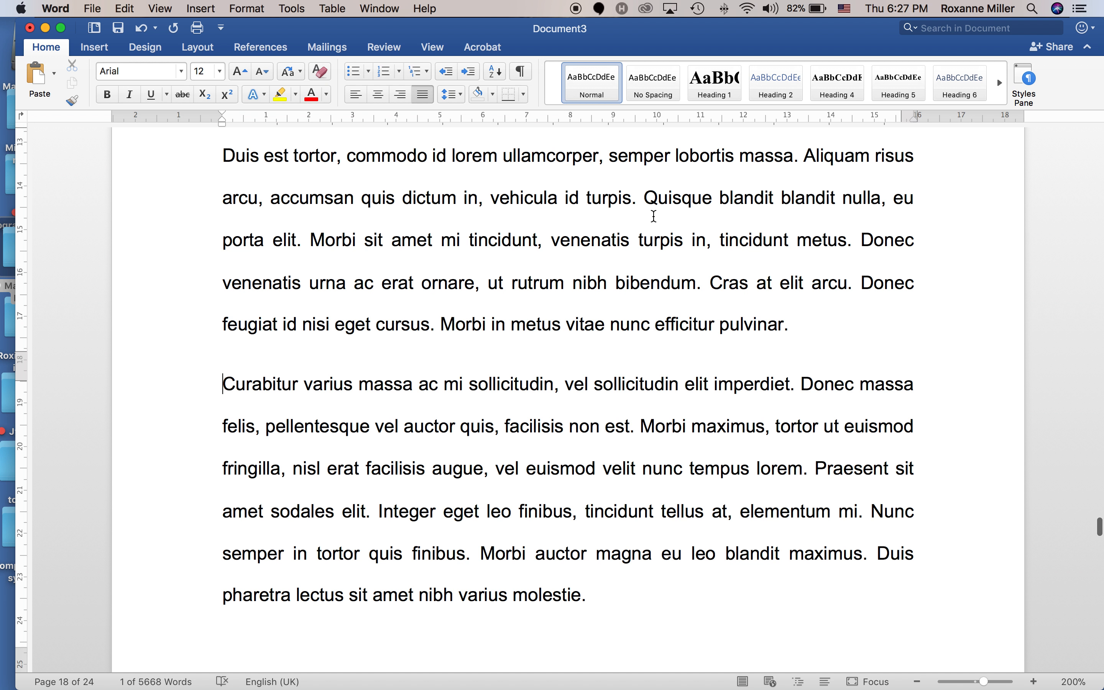
click(711, 91)
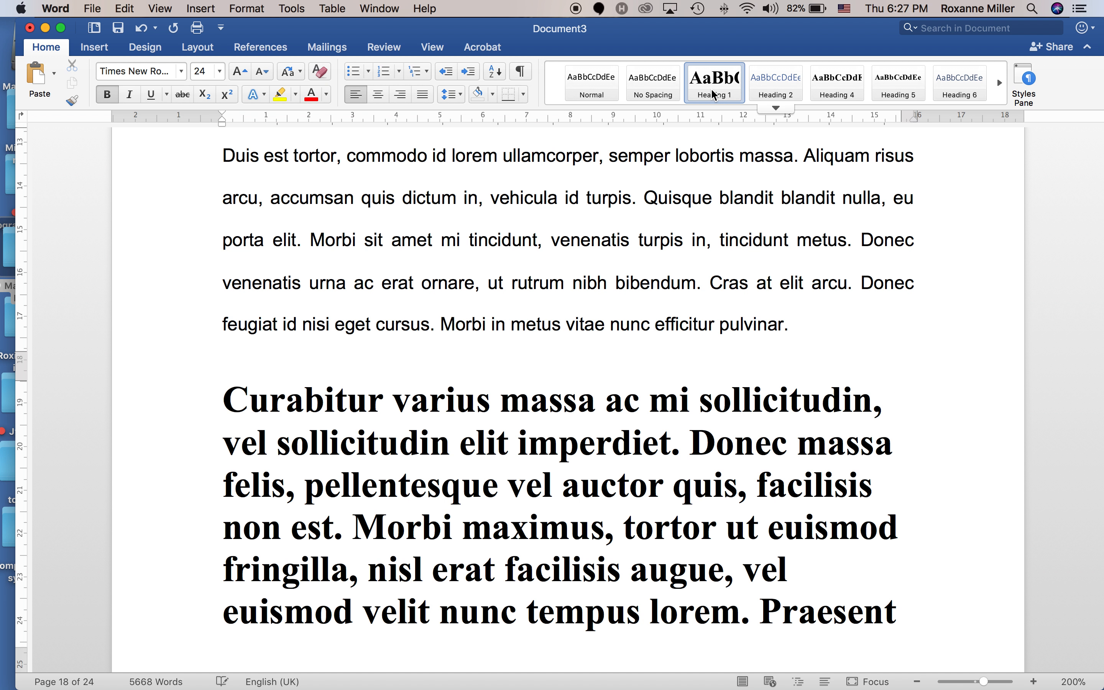
click(142, 28)
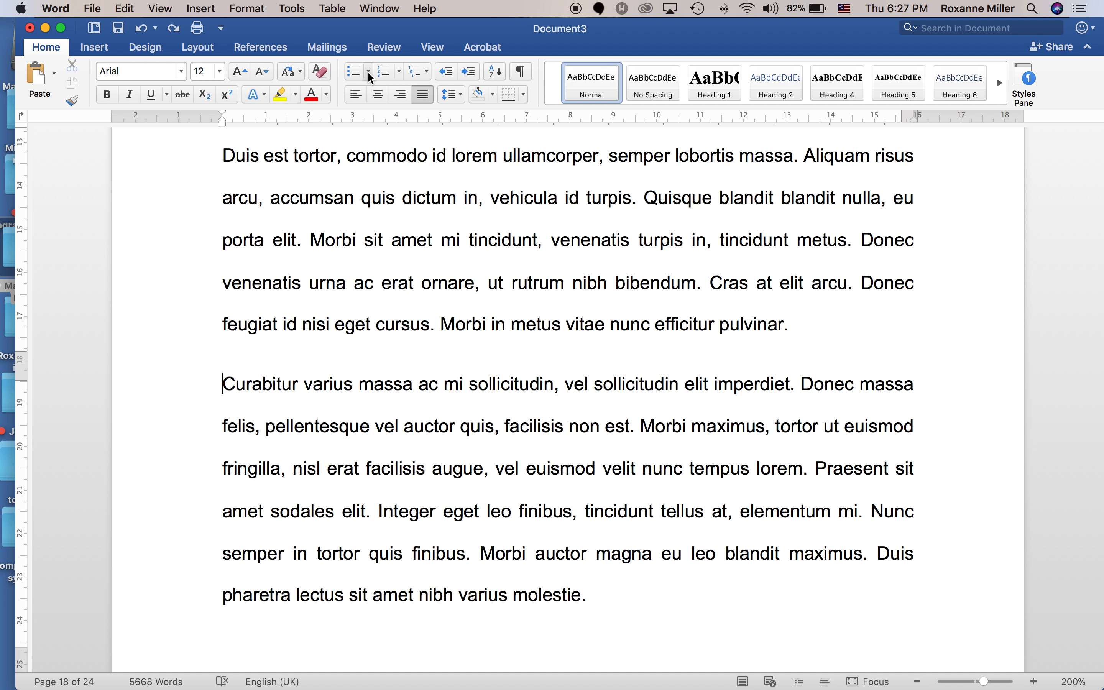
text(Conclus)
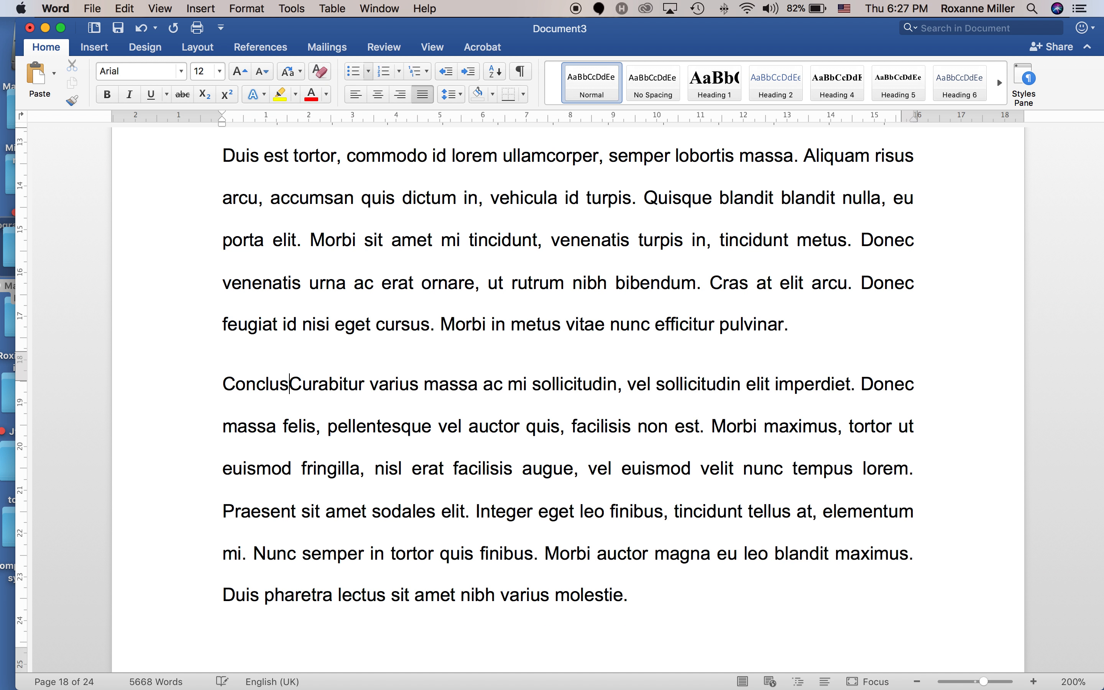
text(ion)
key(Return)
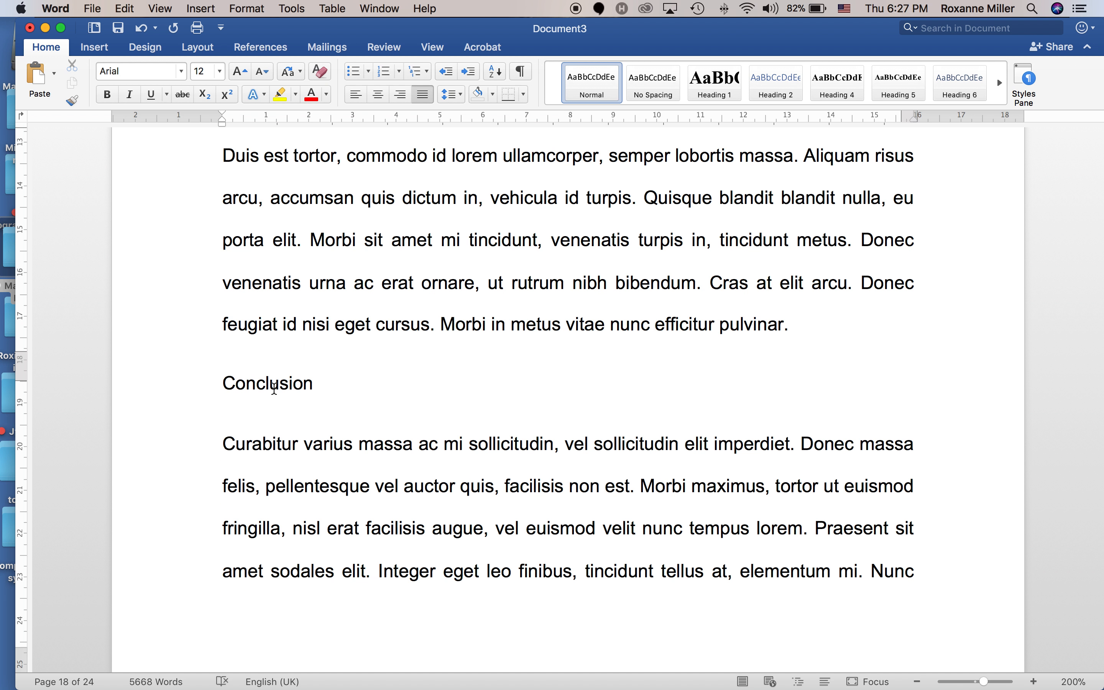
triple_click(274, 388)
click(705, 86)
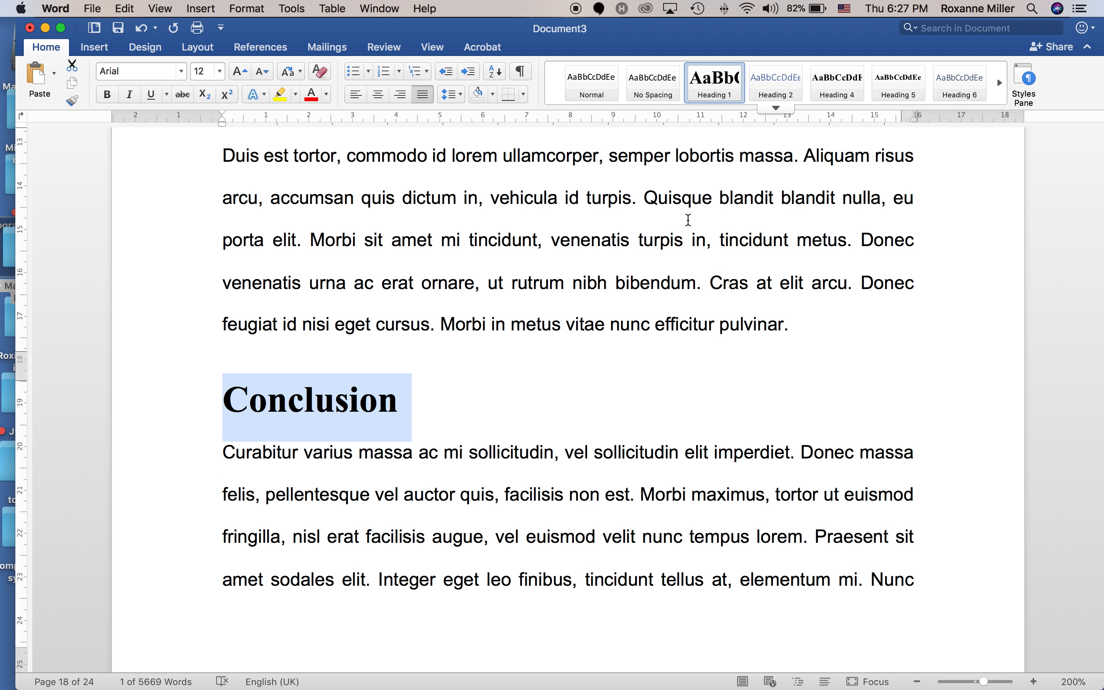
scroll(693, 362, down, 5)
scroll(691, 361, down, 10)
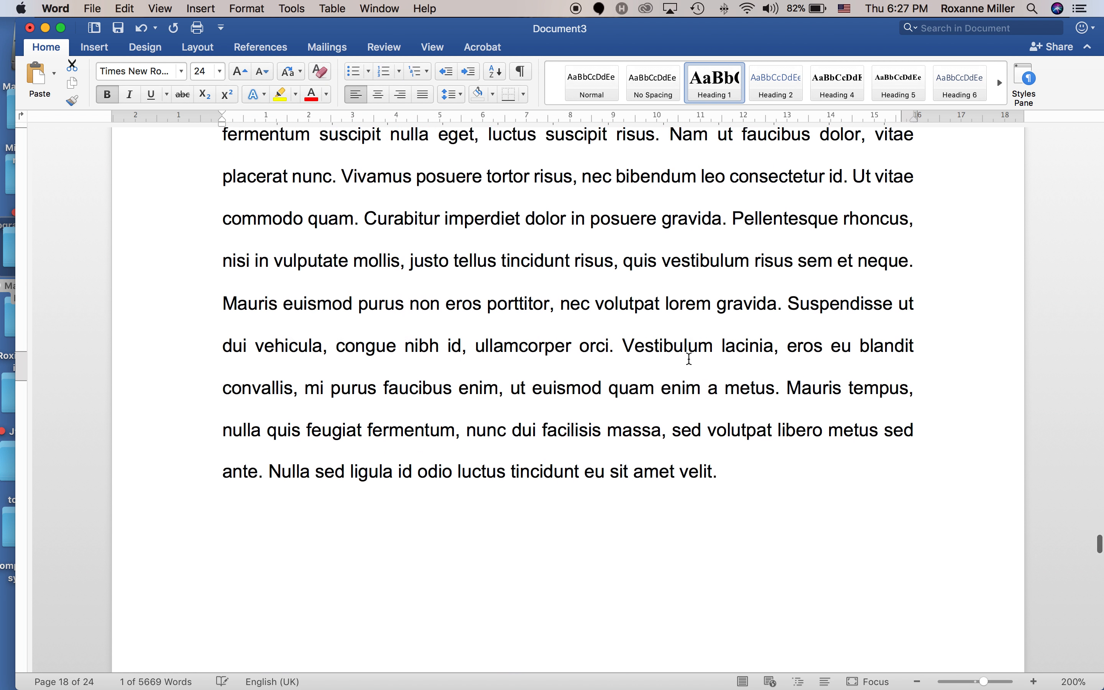
Delete the empty paragraph above the References heading.
scroll(692, 360, down, 10)
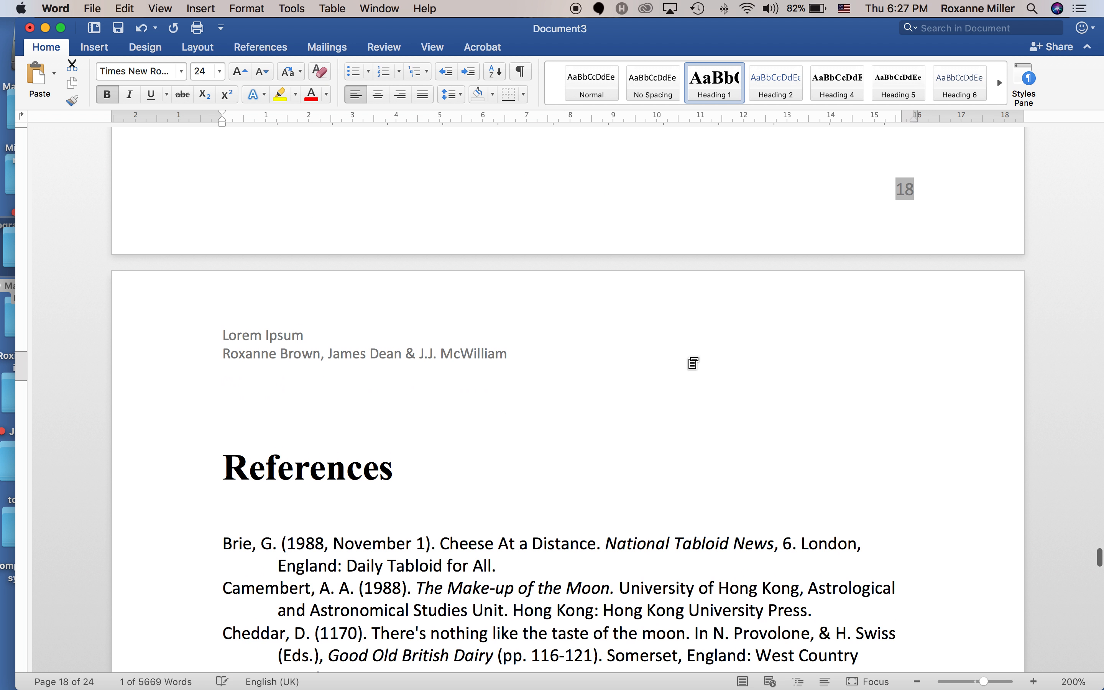
click(274, 328)
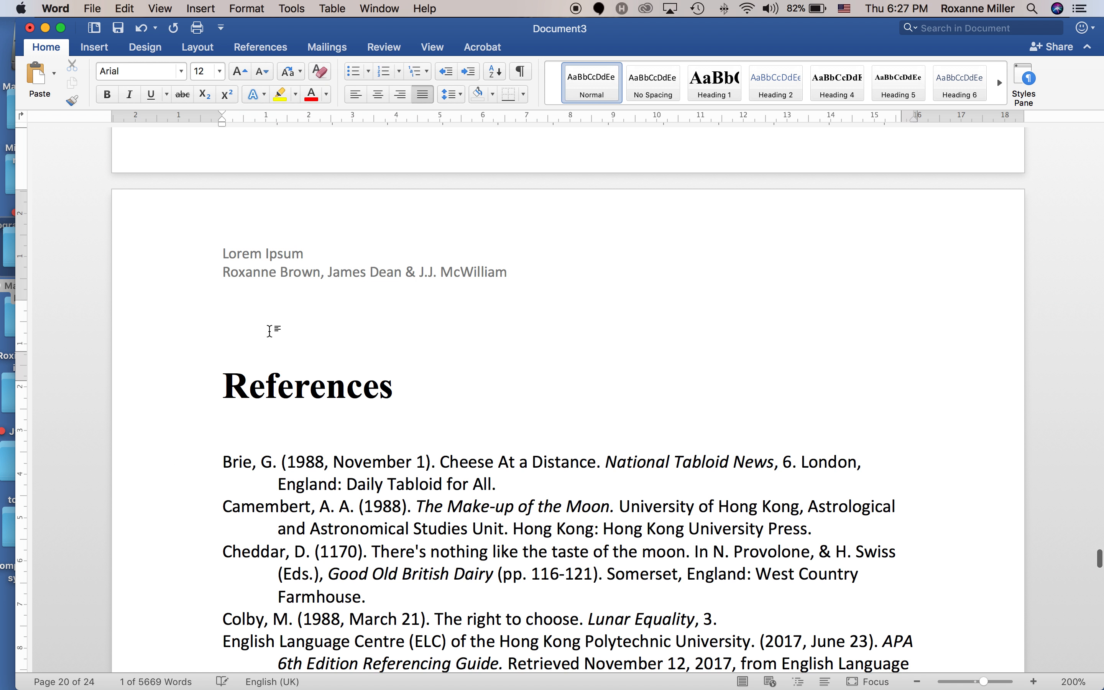
click(212, 342)
key(Delete)
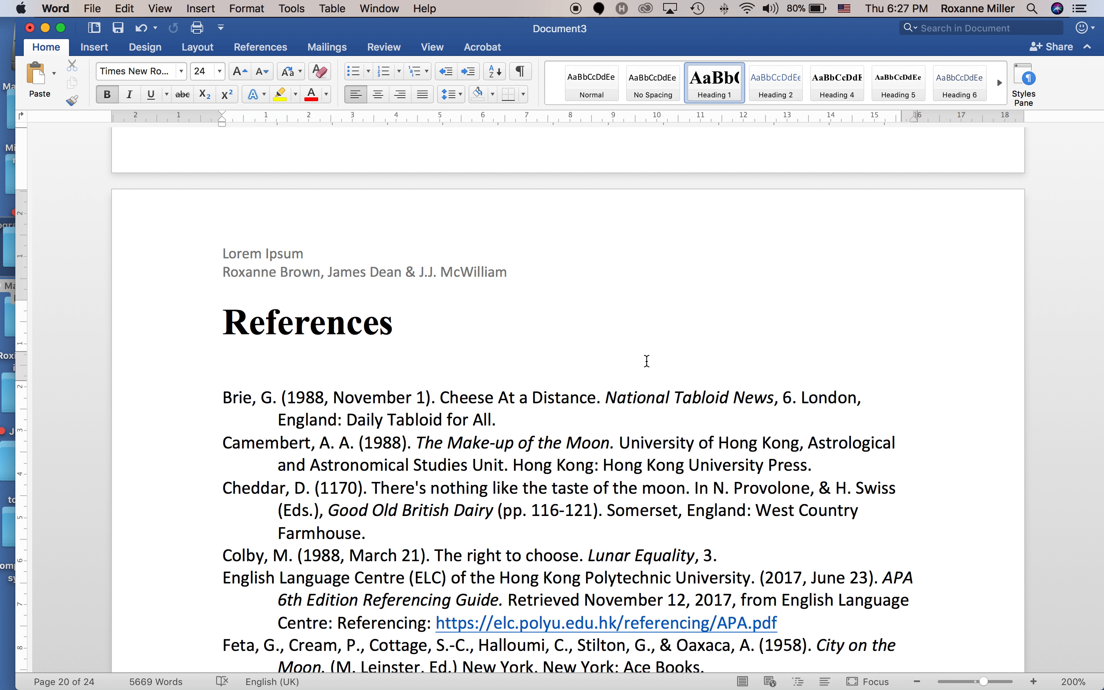
Scroll back to the essay's title page.
scroll(647, 360, down, 20)
scroll(644, 368, down, 20)
scroll(648, 377, down, 20)
scroll(643, 374, down, 1)
scroll(644, 375, down, 20)
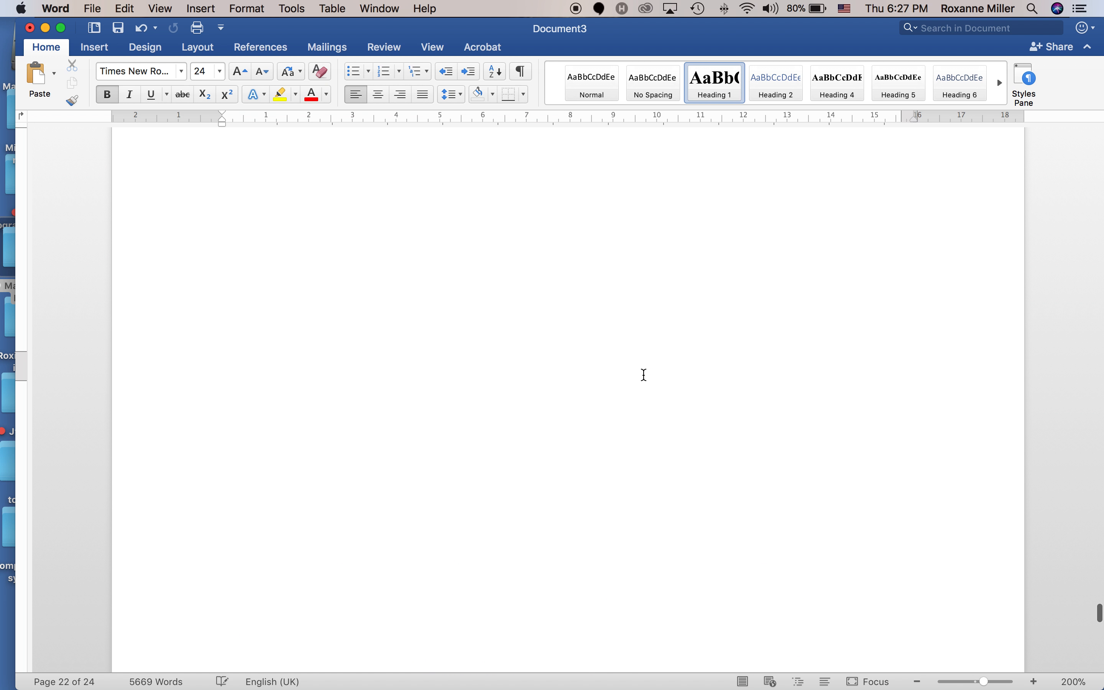
scroll(643, 375, up, 20)
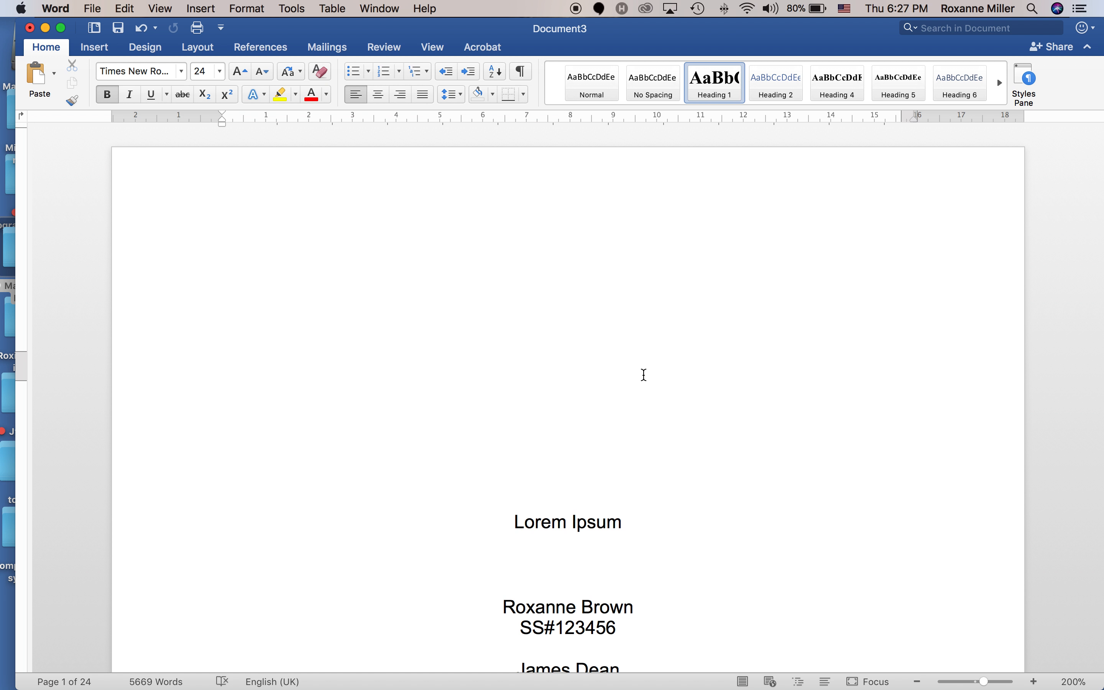
scroll(643, 375, down, 5)
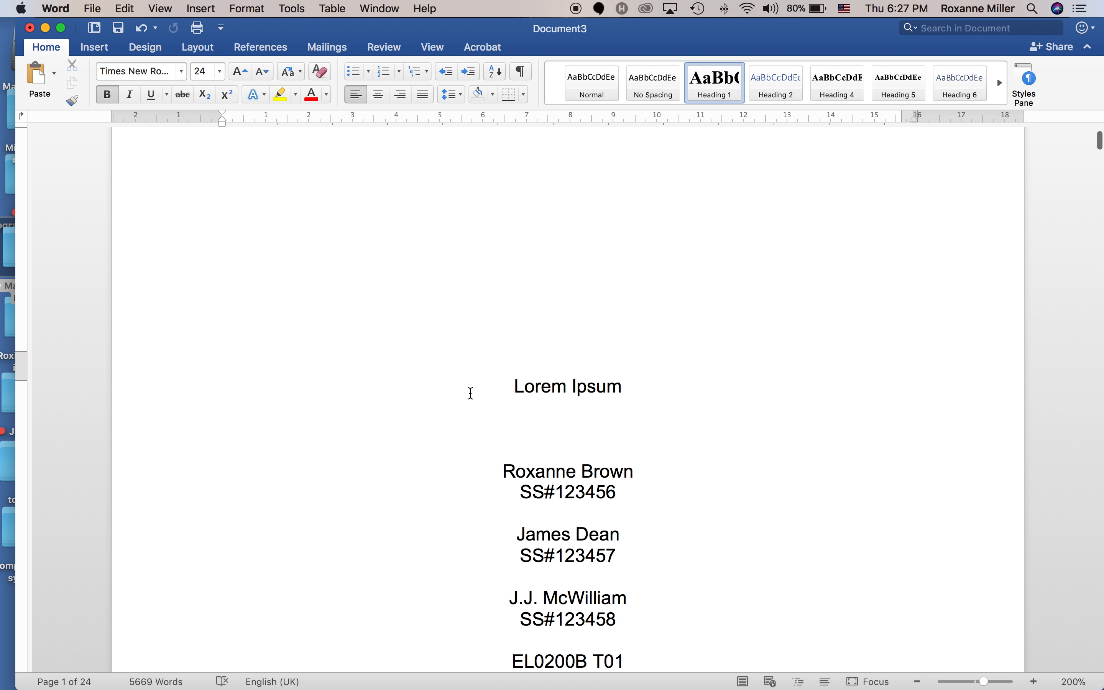
Make the title page's 'Lorem Ipsum' a centred Heading 1.
drag(538, 385, 621, 387)
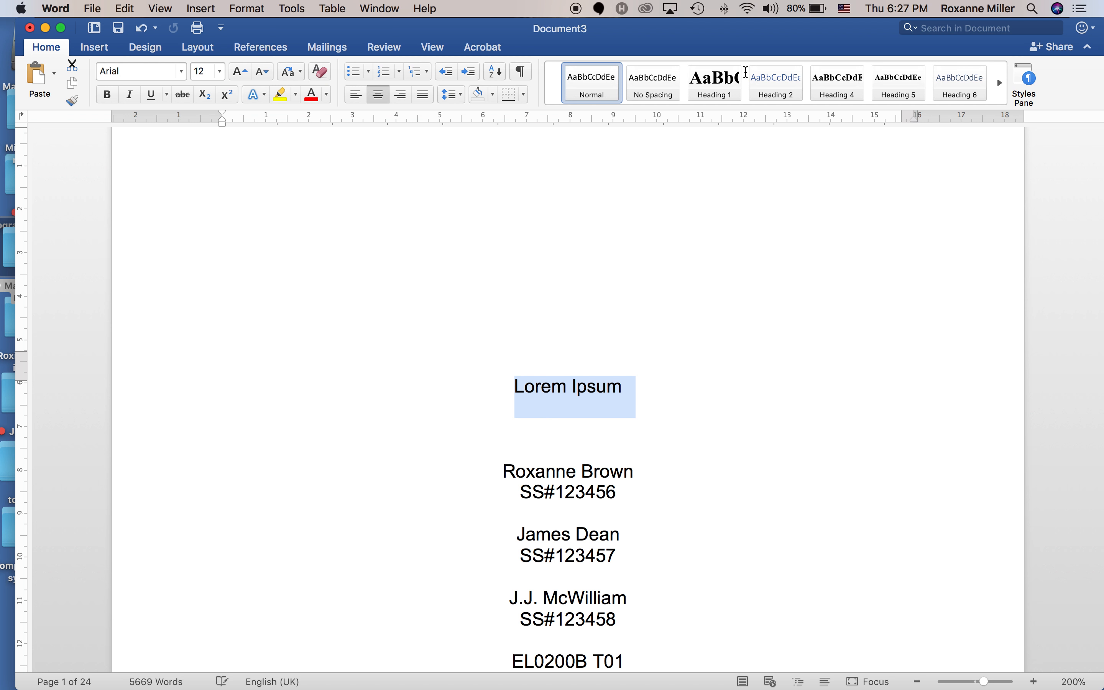
click(731, 85)
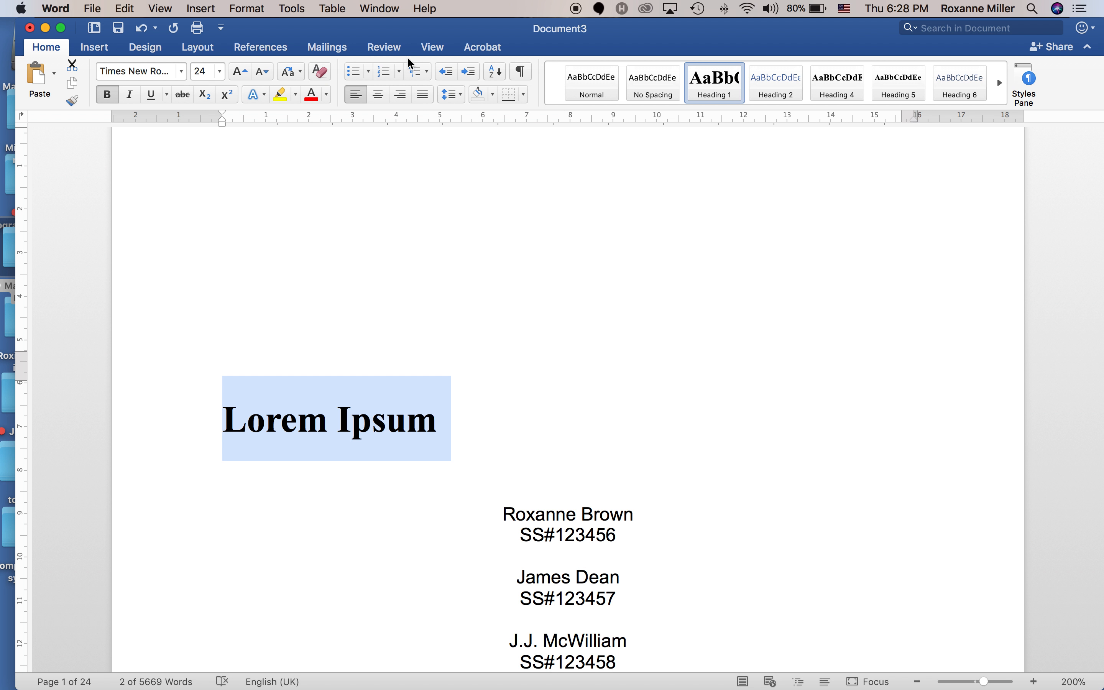
click(378, 94)
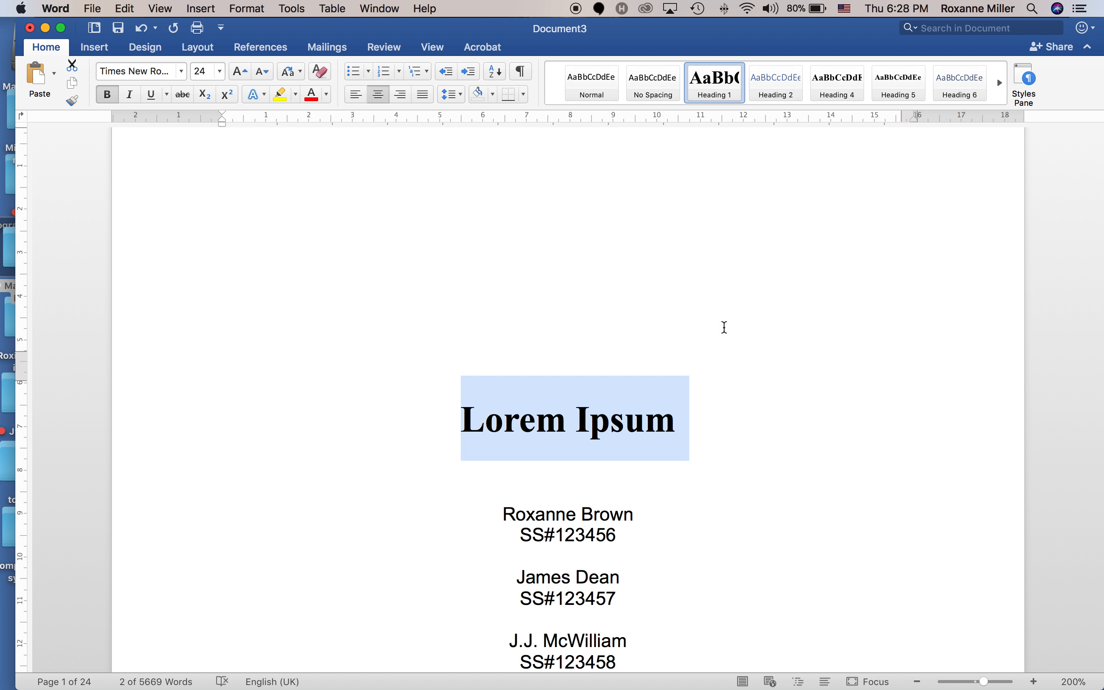
click(746, 424)
Delete page 2's repeated title, quotation and rule so the body opens with Introduction.
scroll(744, 422, down, 8)
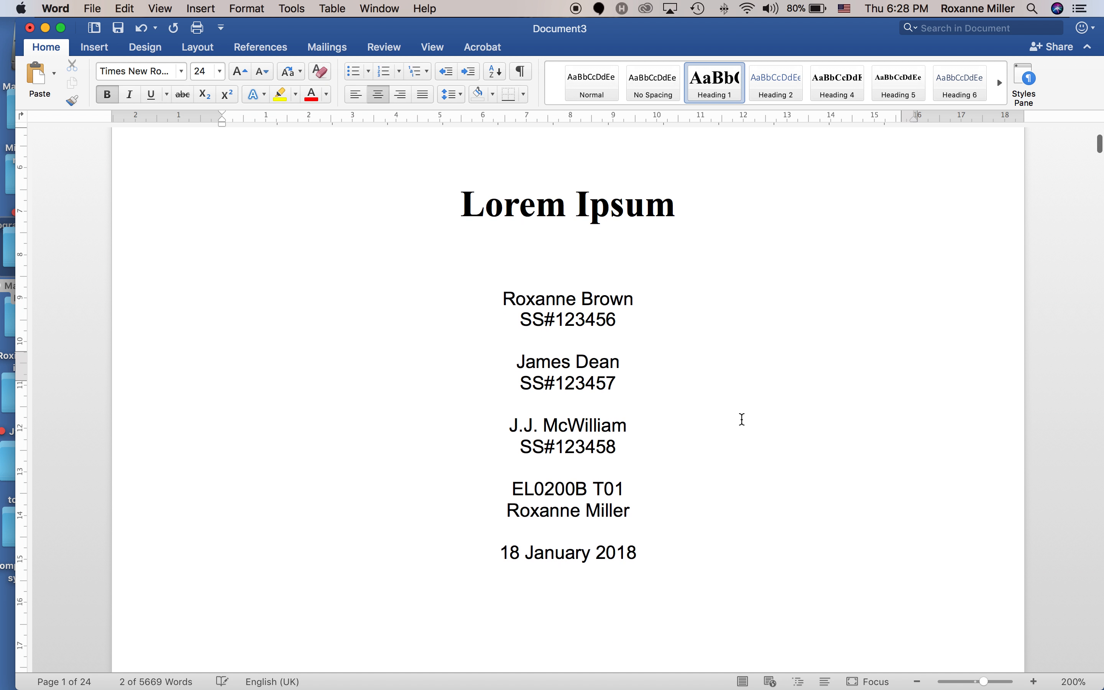
scroll(742, 419, down, 15)
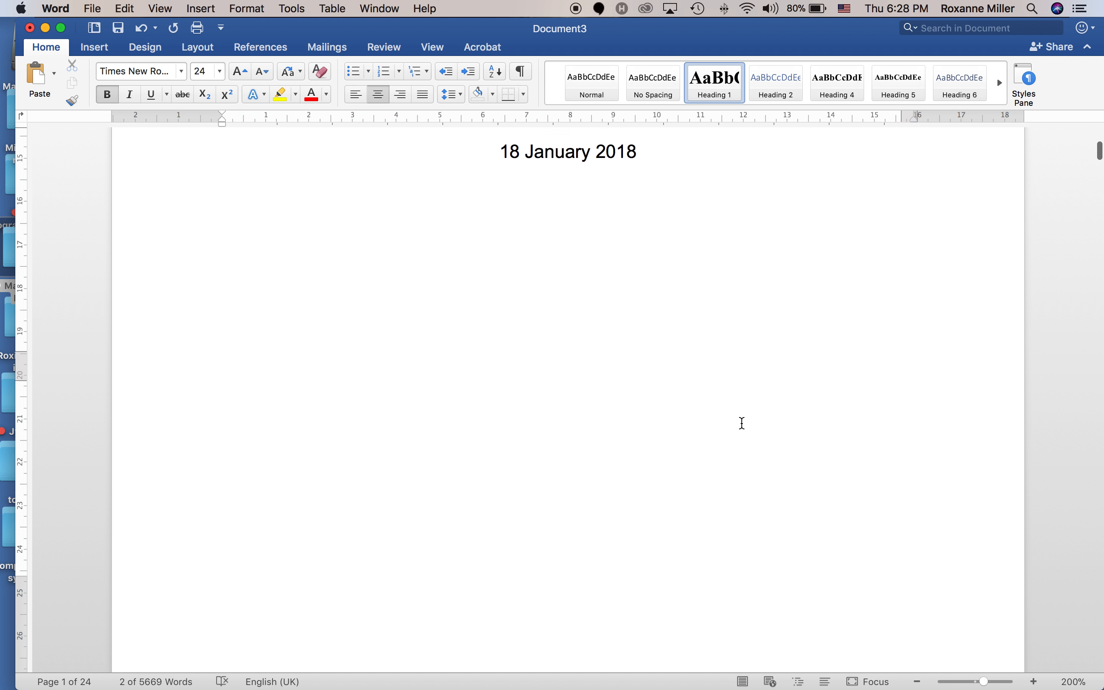
scroll(743, 422, down, 10)
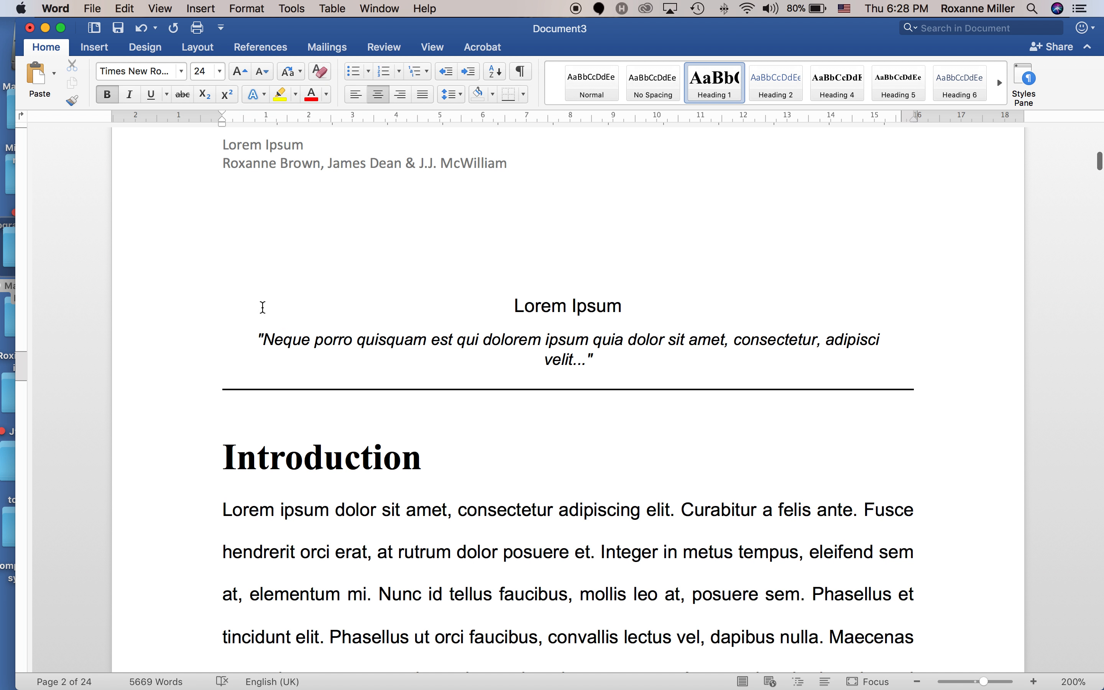
drag(197, 311, 191, 388)
key(BackSpace)
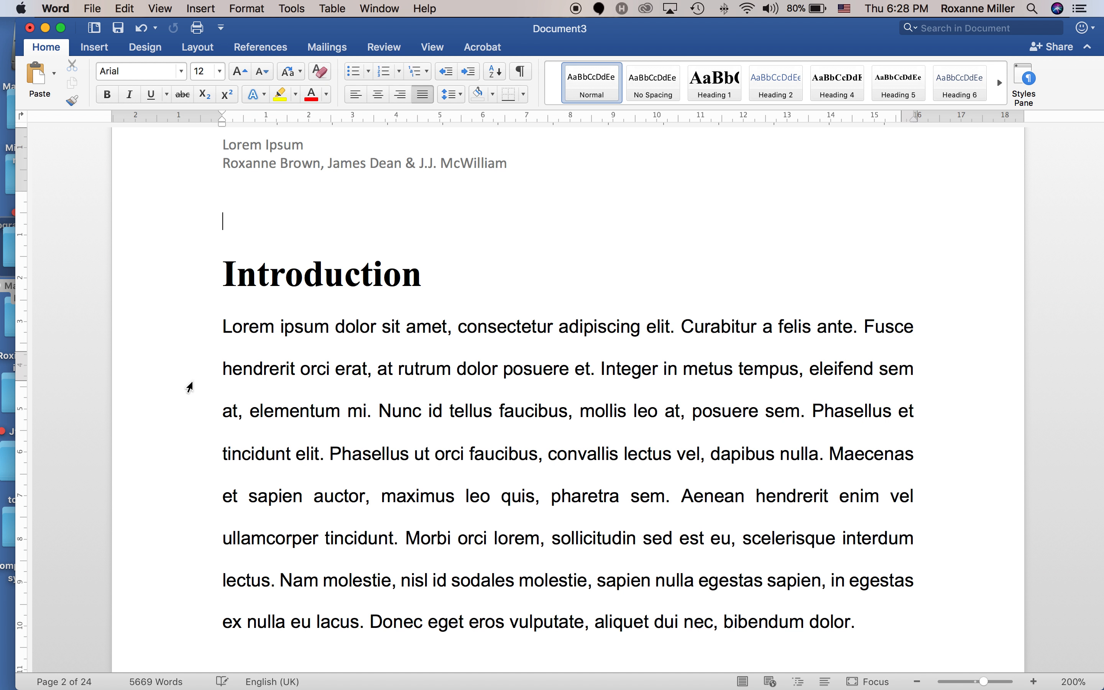
key(BackSpace)
key(BackSpace)
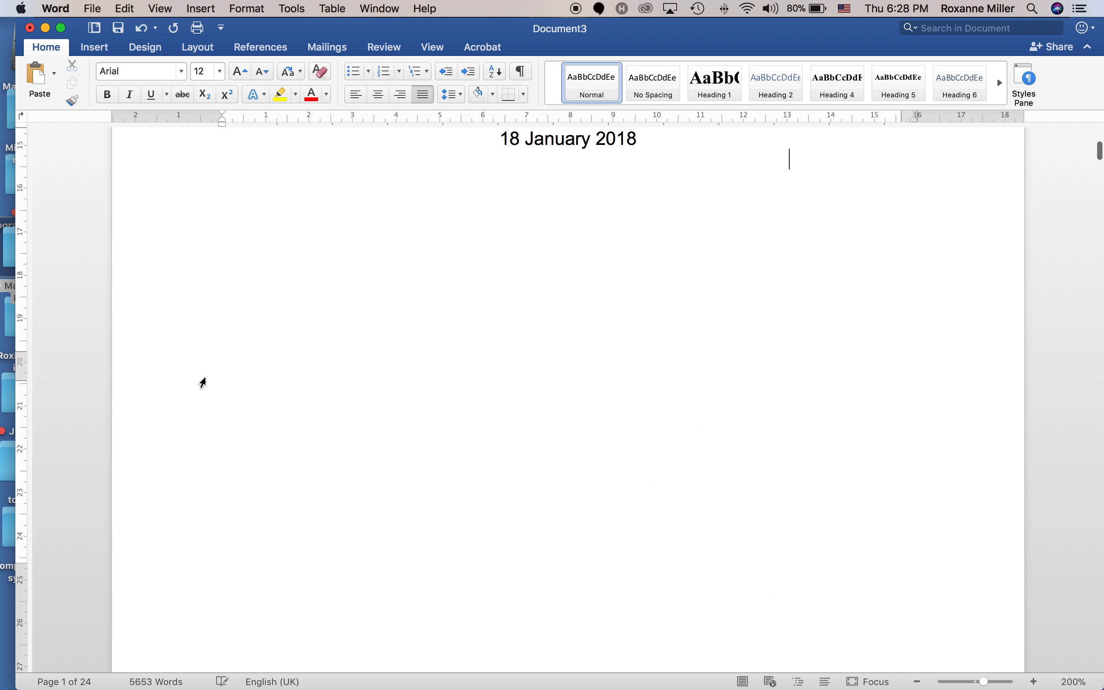
scroll(237, 348, up, 3)
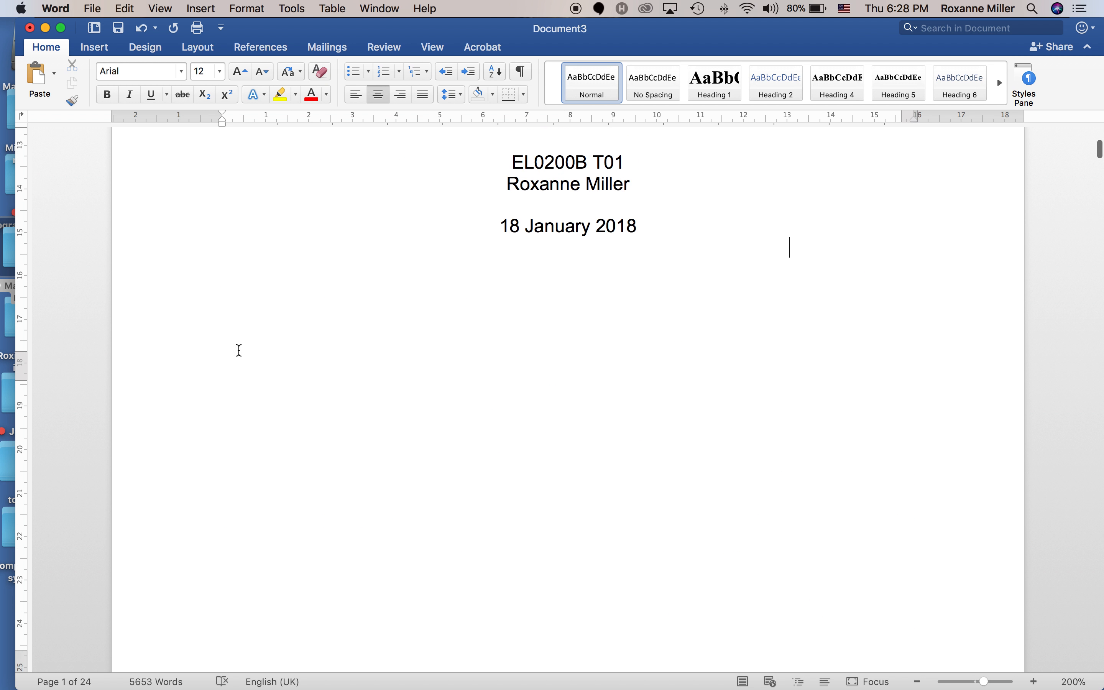
scroll(249, 354, down, 15)
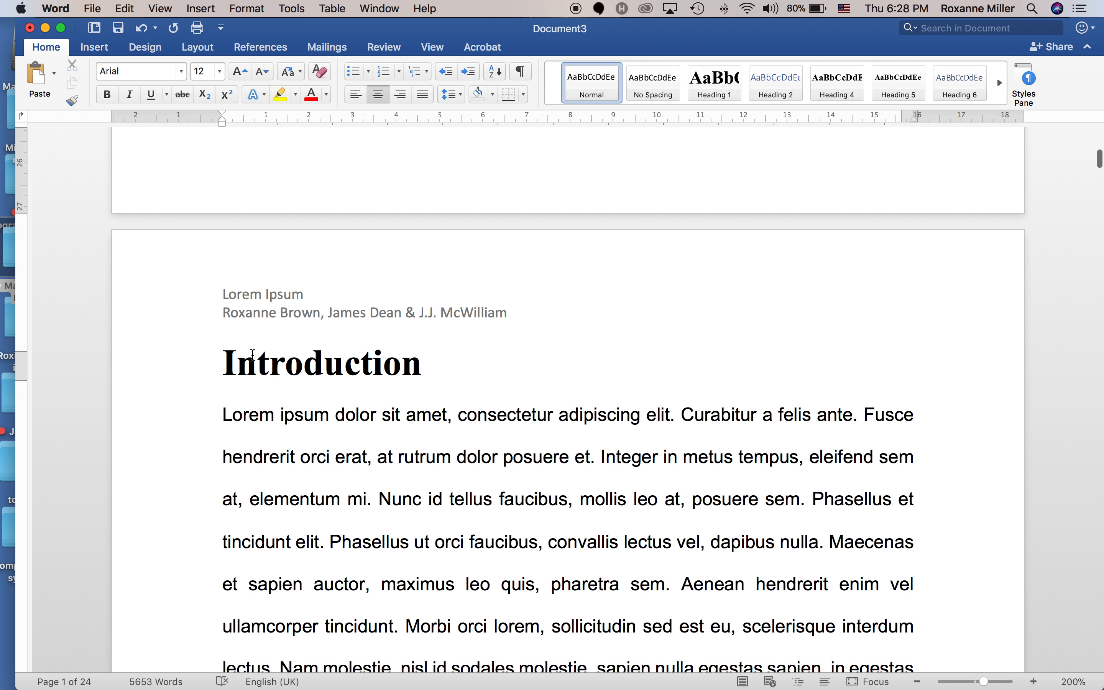
scroll(253, 354, up, 15)
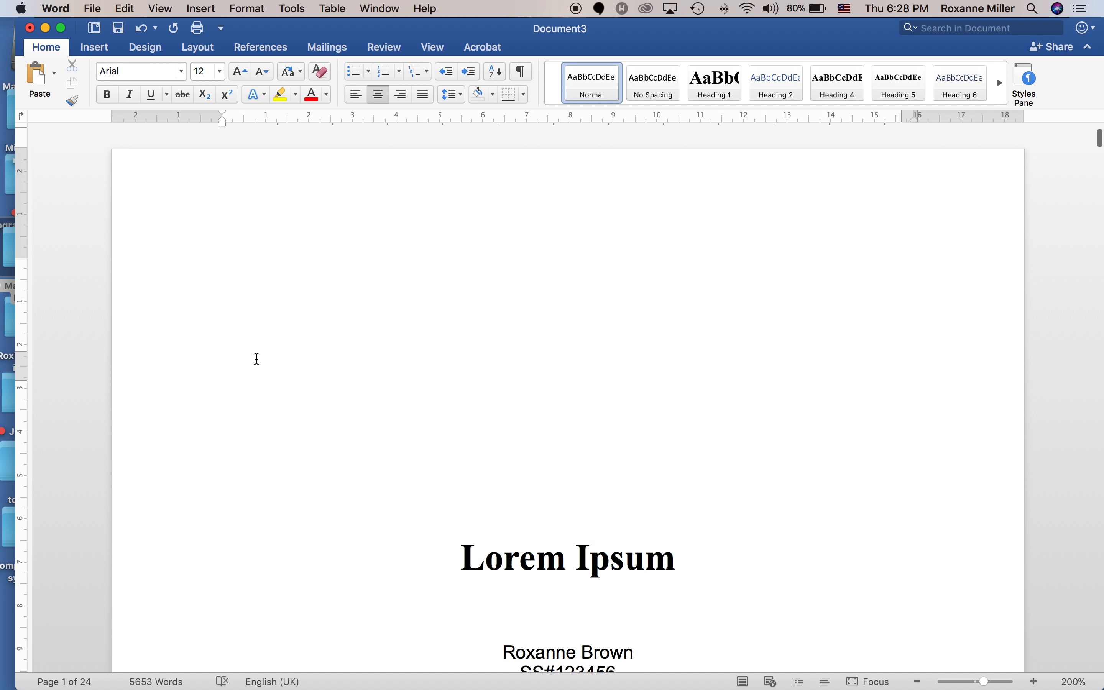
scroll(260, 356, down, 15)
scroll(278, 406, up, 4)
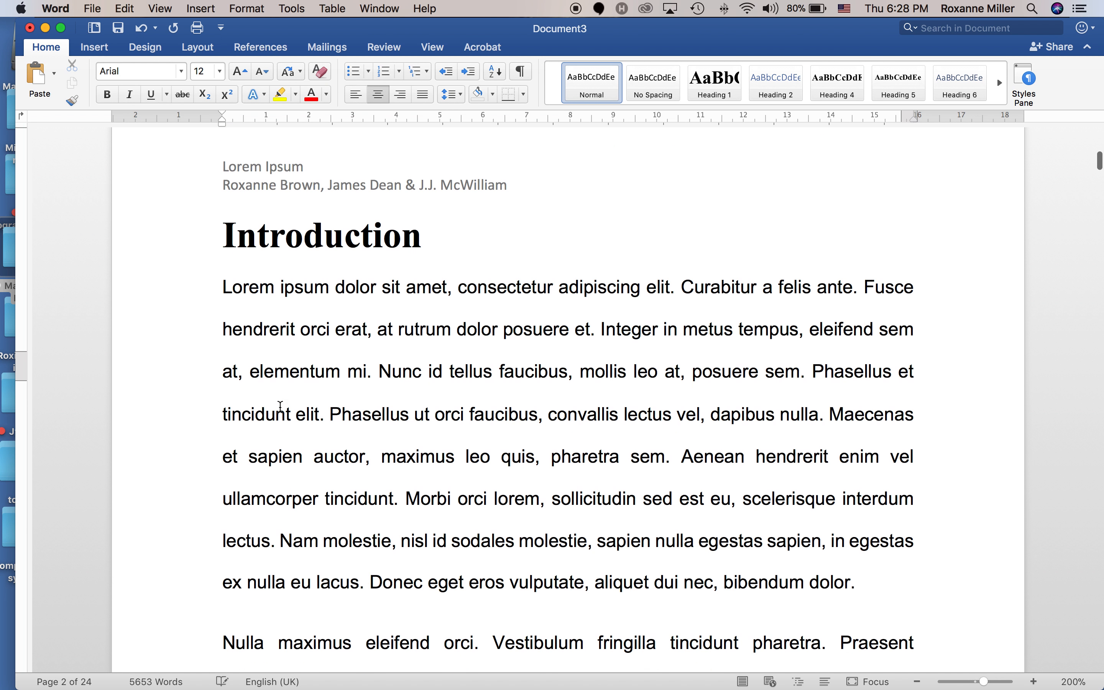
scroll(281, 407, up, 10)
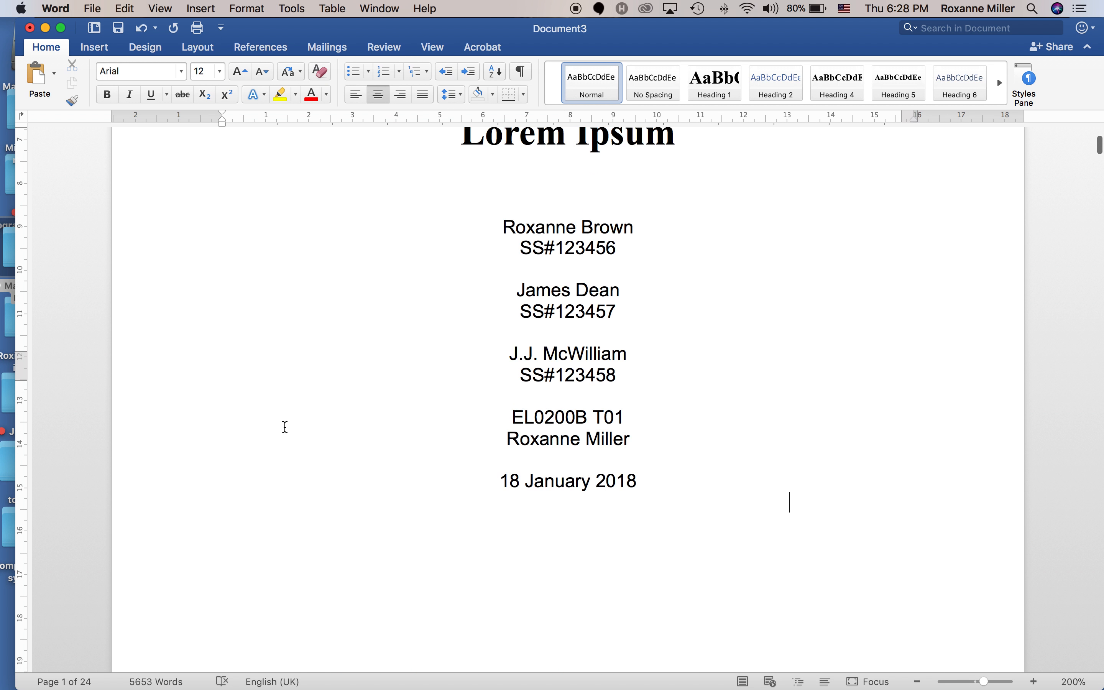
scroll(285, 427, up, 4)
scroll(287, 429, down, 10)
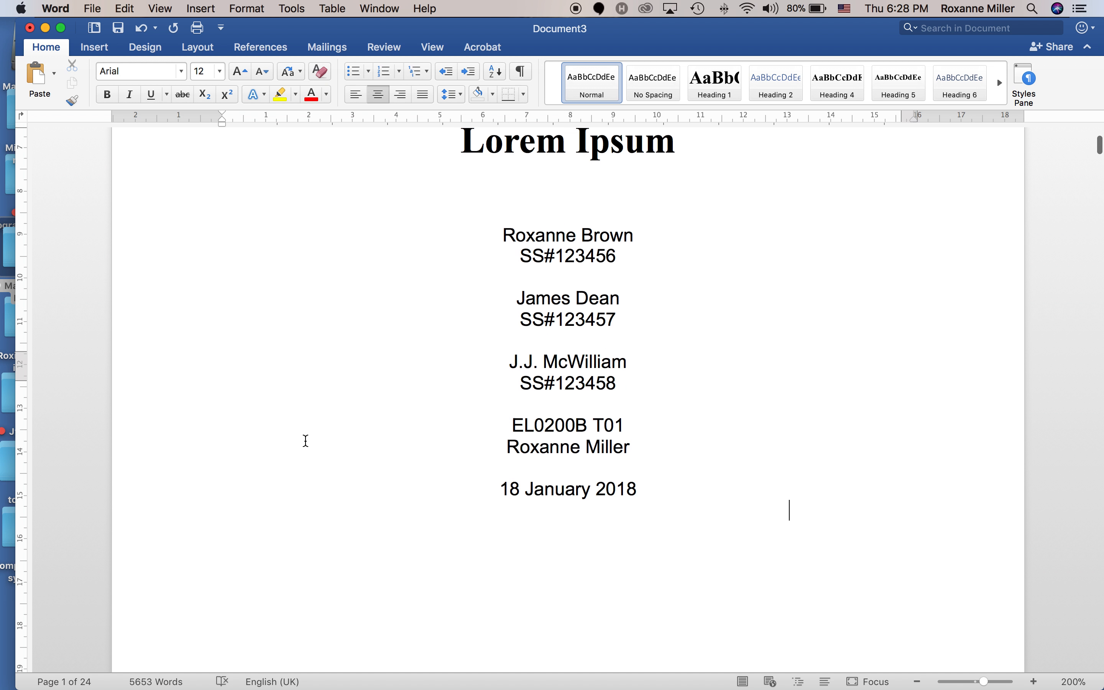
scroll(306, 438, down, 8)
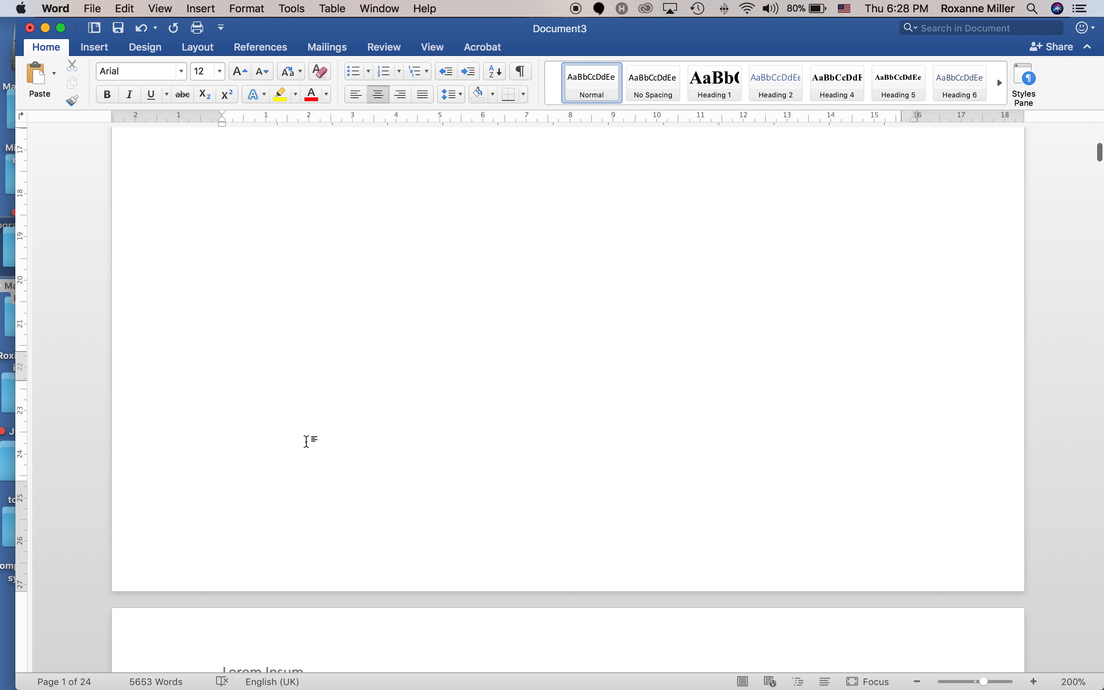
scroll(307, 441, down, 10)
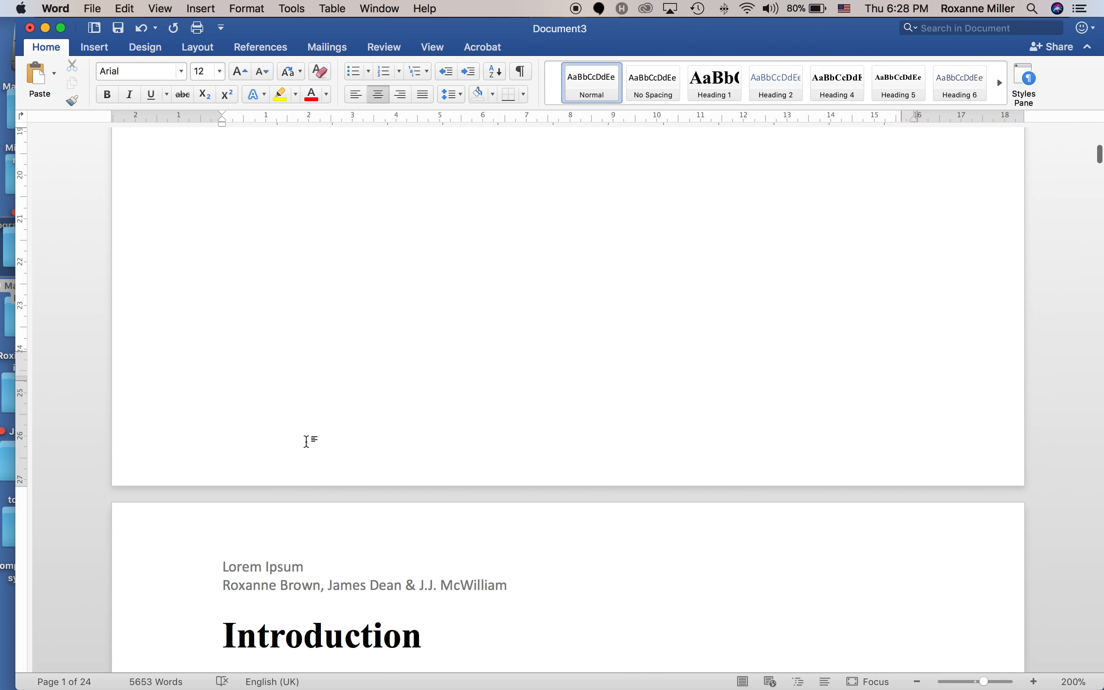
scroll(310, 440, down, 15)
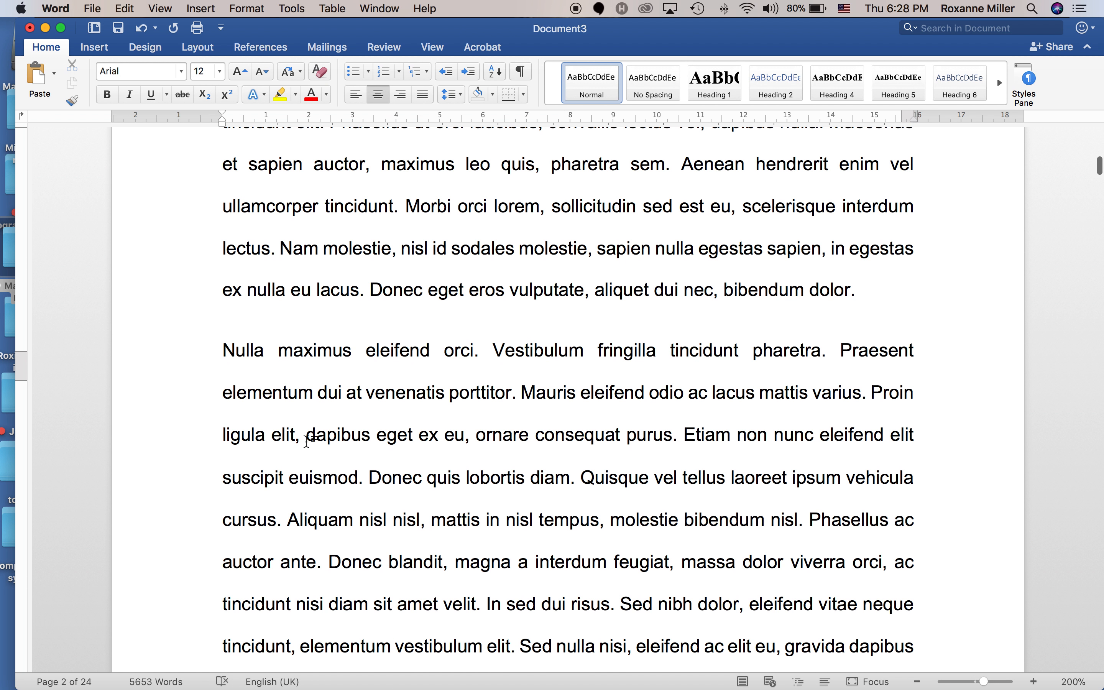
scroll(306, 440, down, 15)
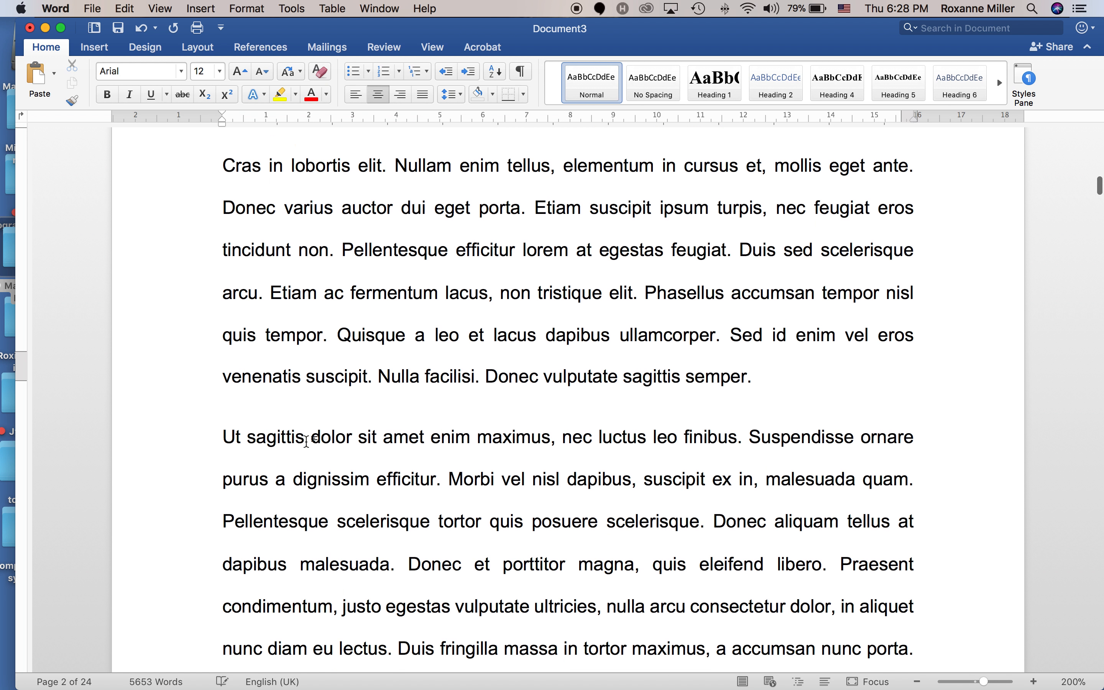
scroll(307, 441, down, 2)
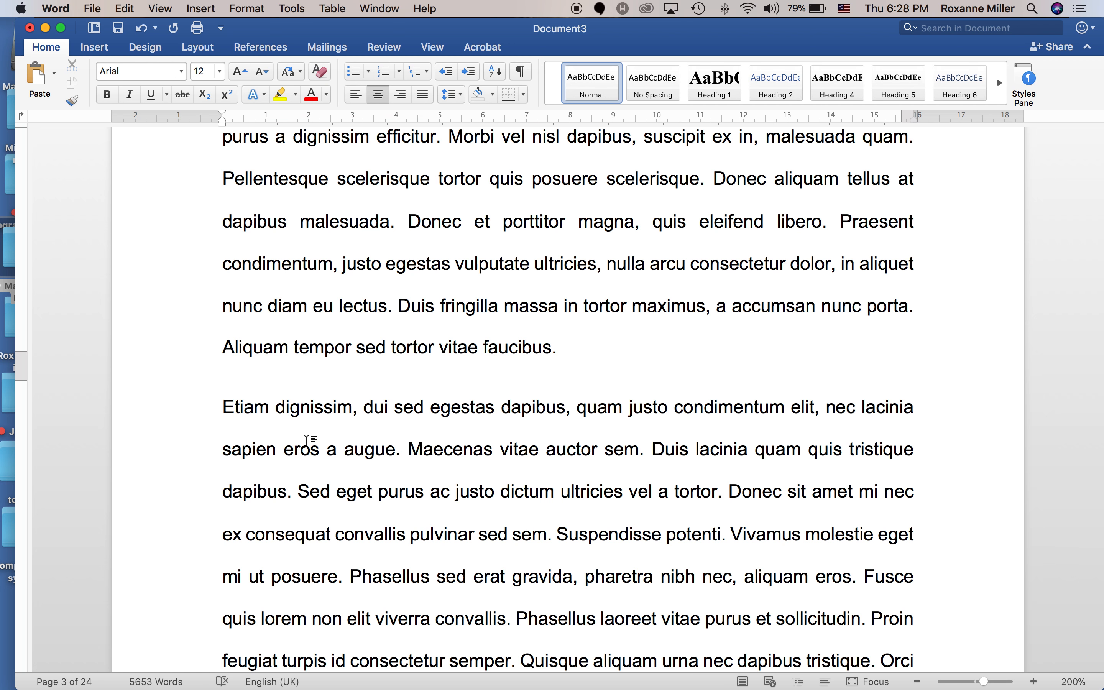
scroll(307, 440, down, 20)
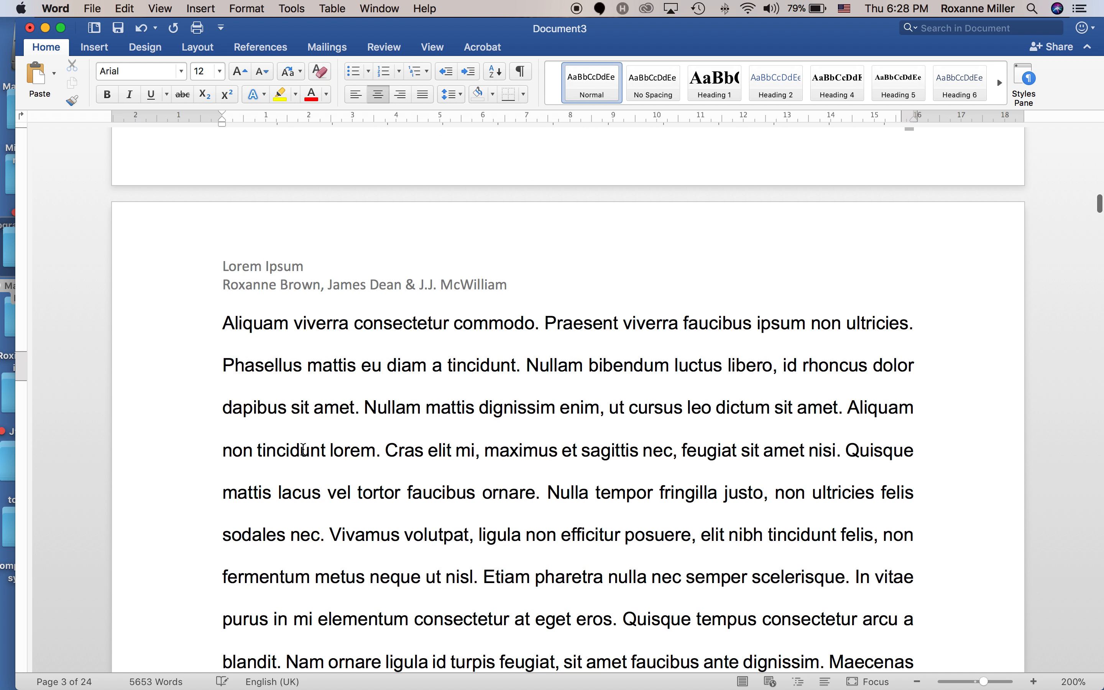